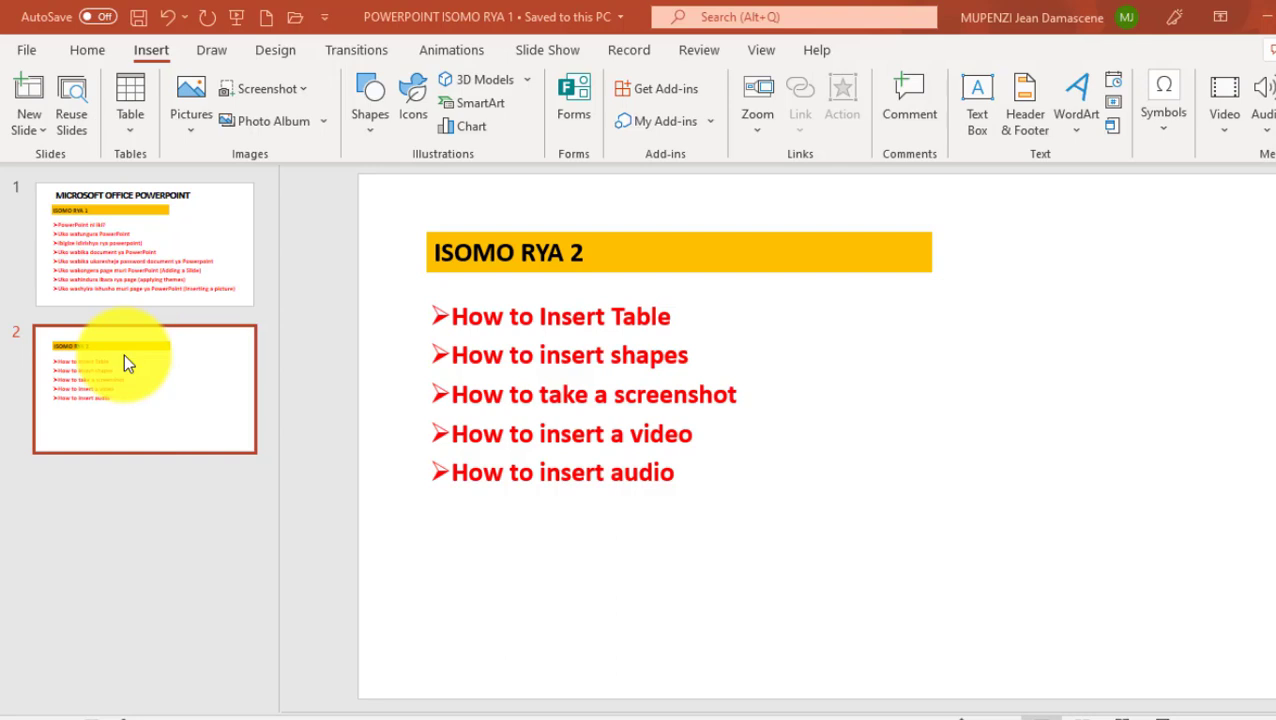
# - Switch to the blank Presentation1 window from the PowerPoint taskbar preview
pyautogui.moveTo(860, 712)
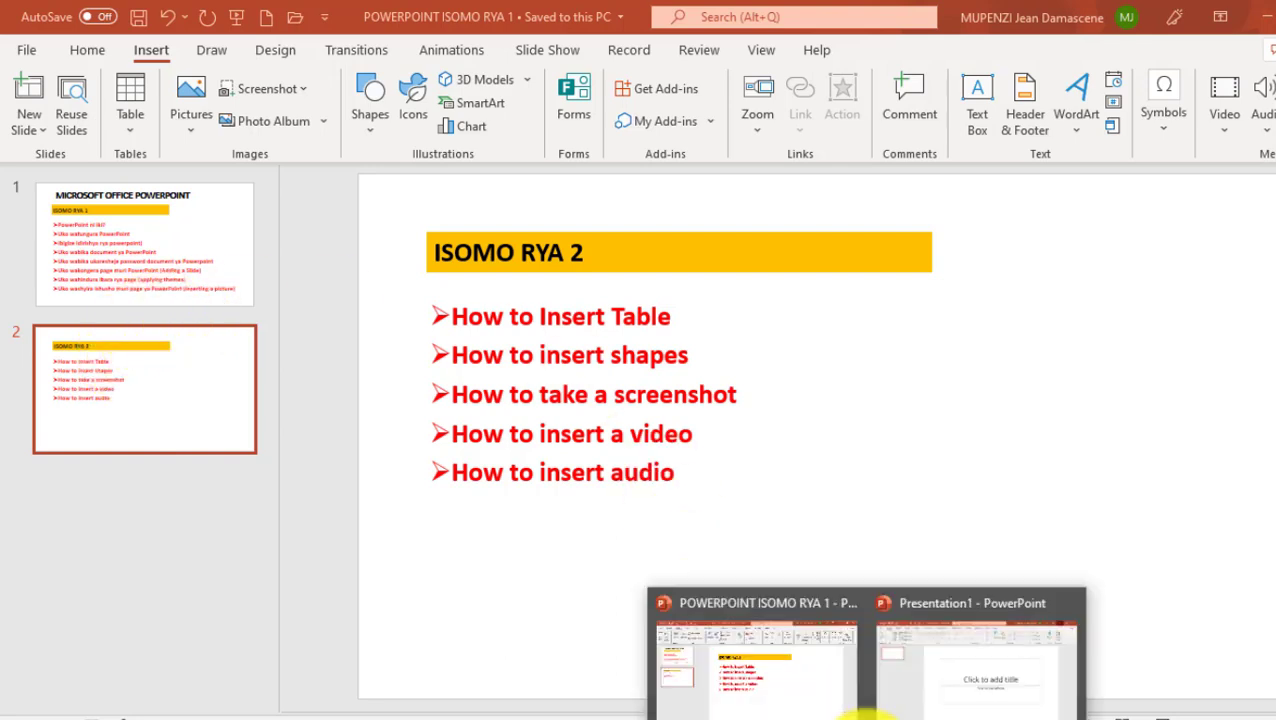
pyautogui.click(952, 697)
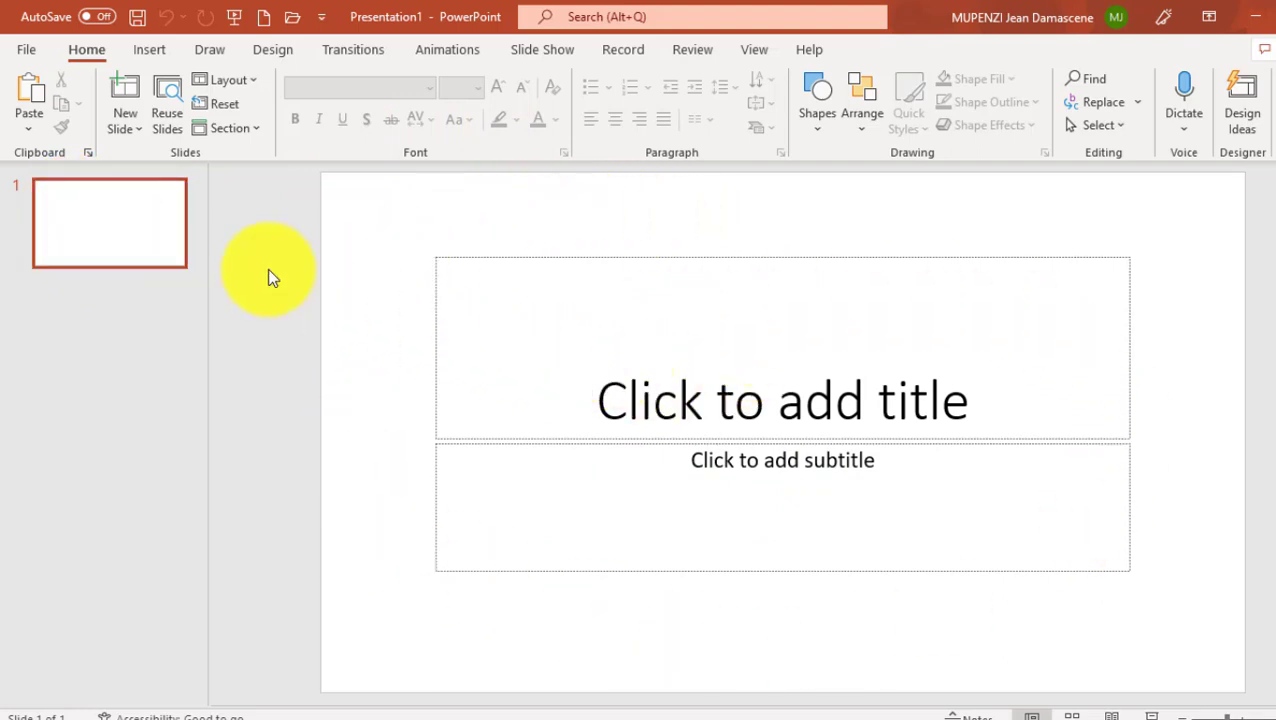
# - Apply the Title and Content layout to slide 1
pyautogui.rightClick(83, 212)
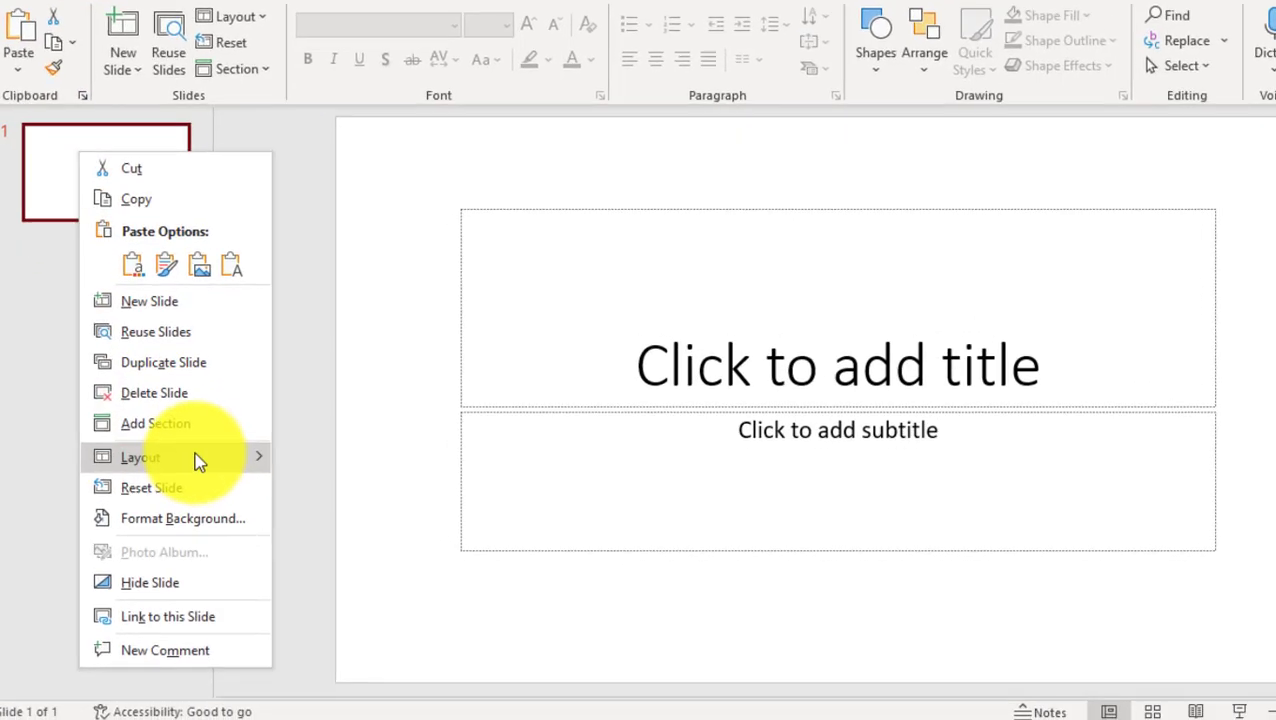
pyautogui.moveTo(190, 480)
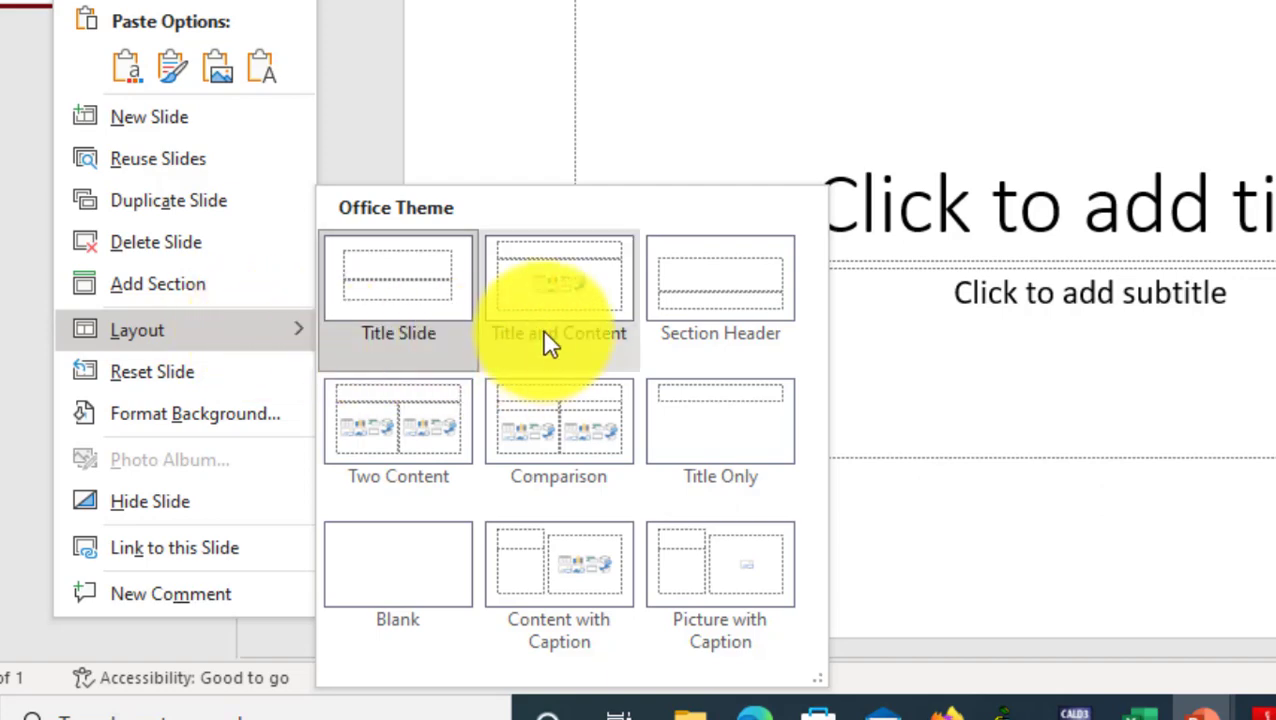
pyautogui.click(528, 288)
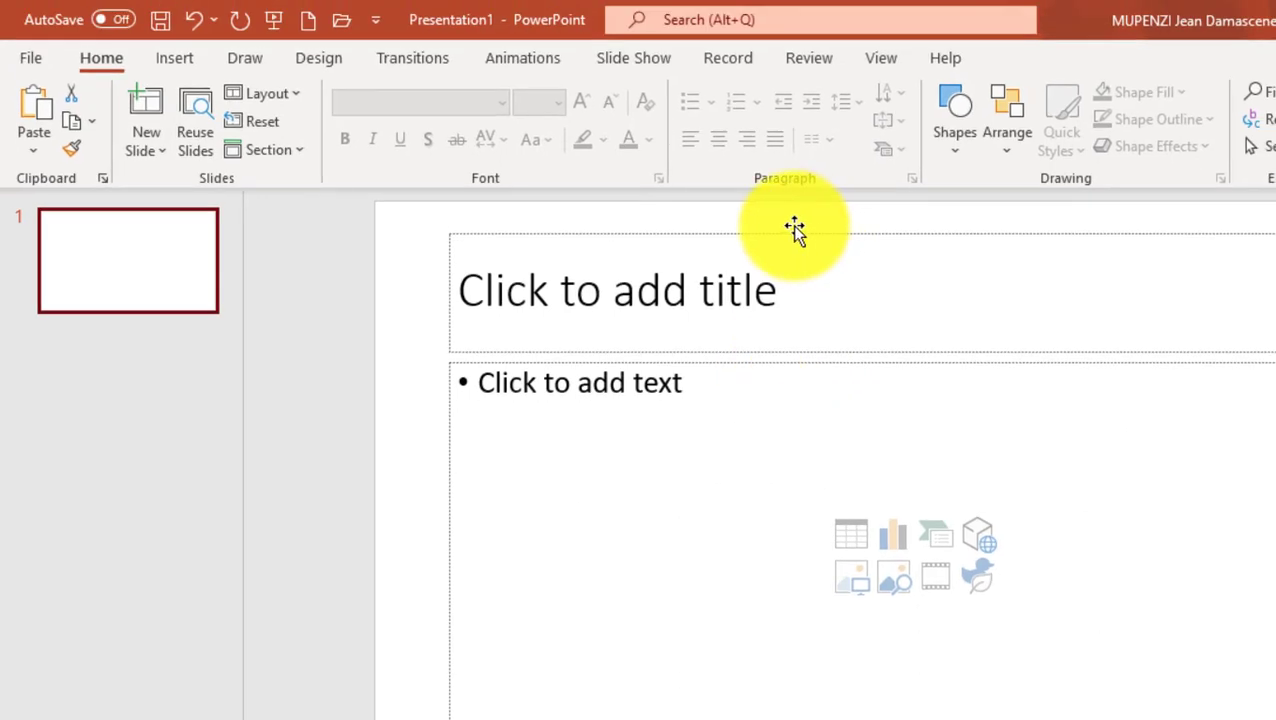
pyautogui.click(54, 222)
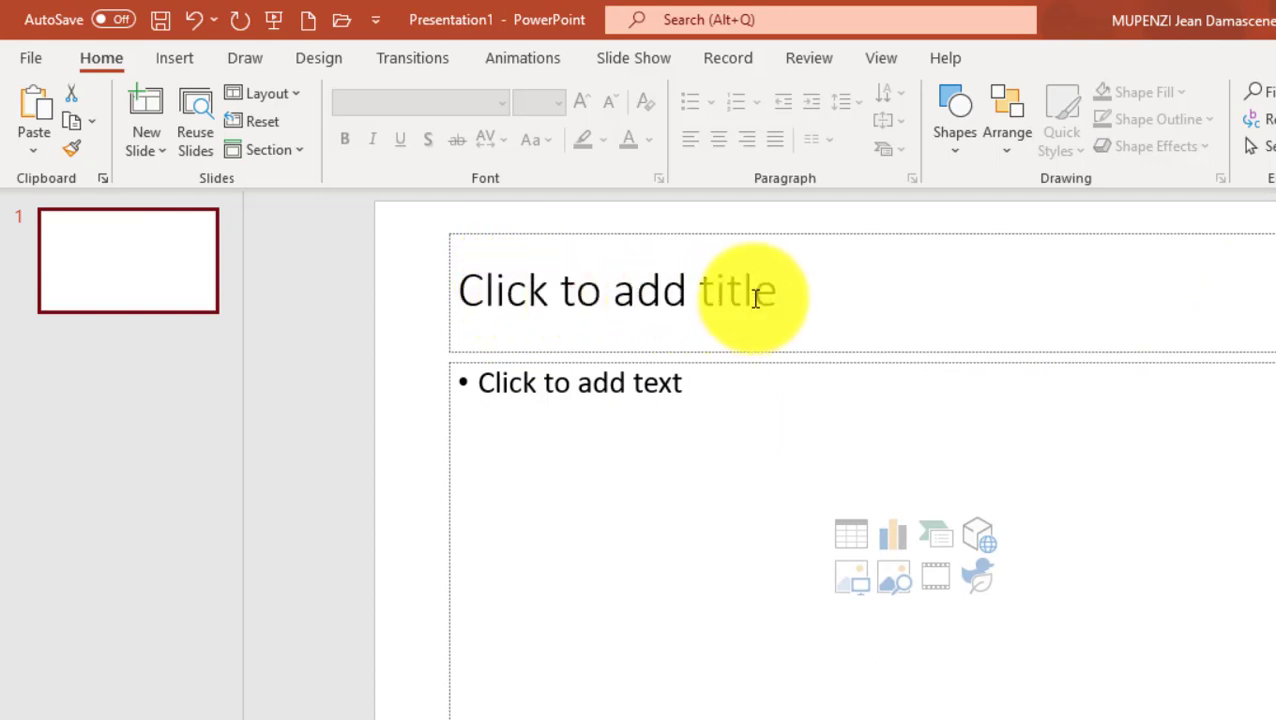
# - Reposition the title placeholder on the slide
pyautogui.click(527, 262)
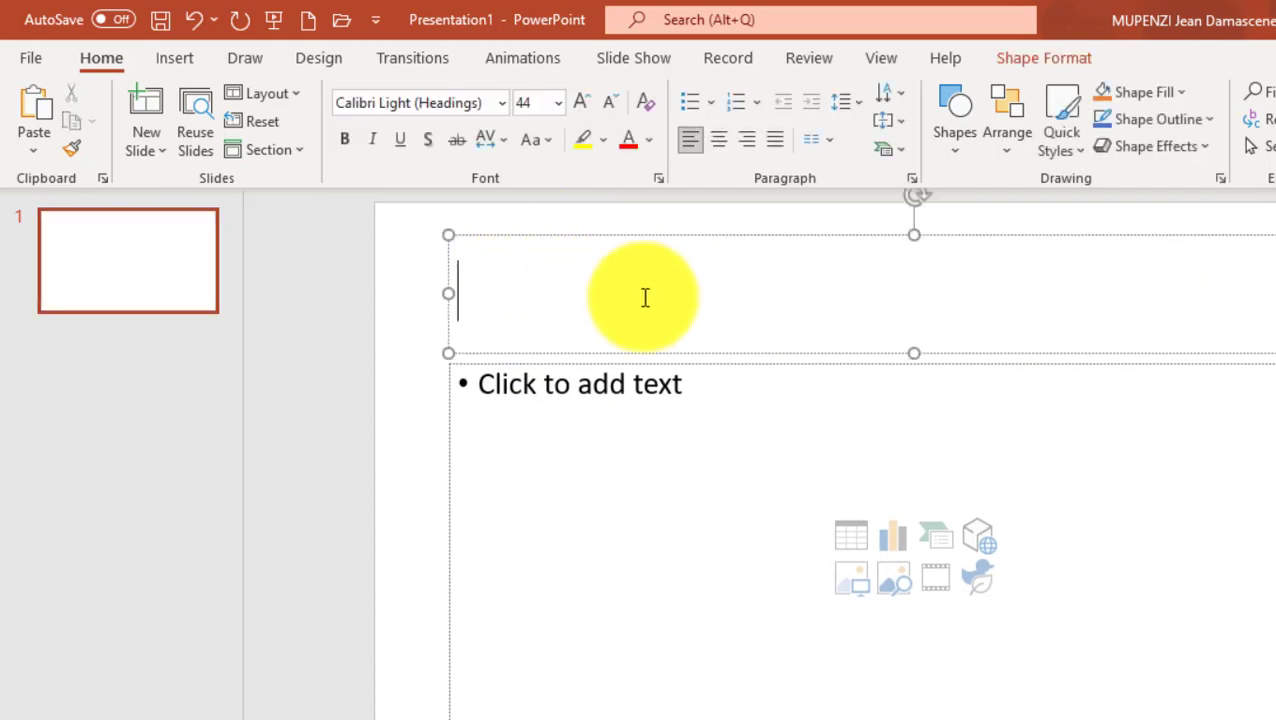
pyautogui.click(679, 403)
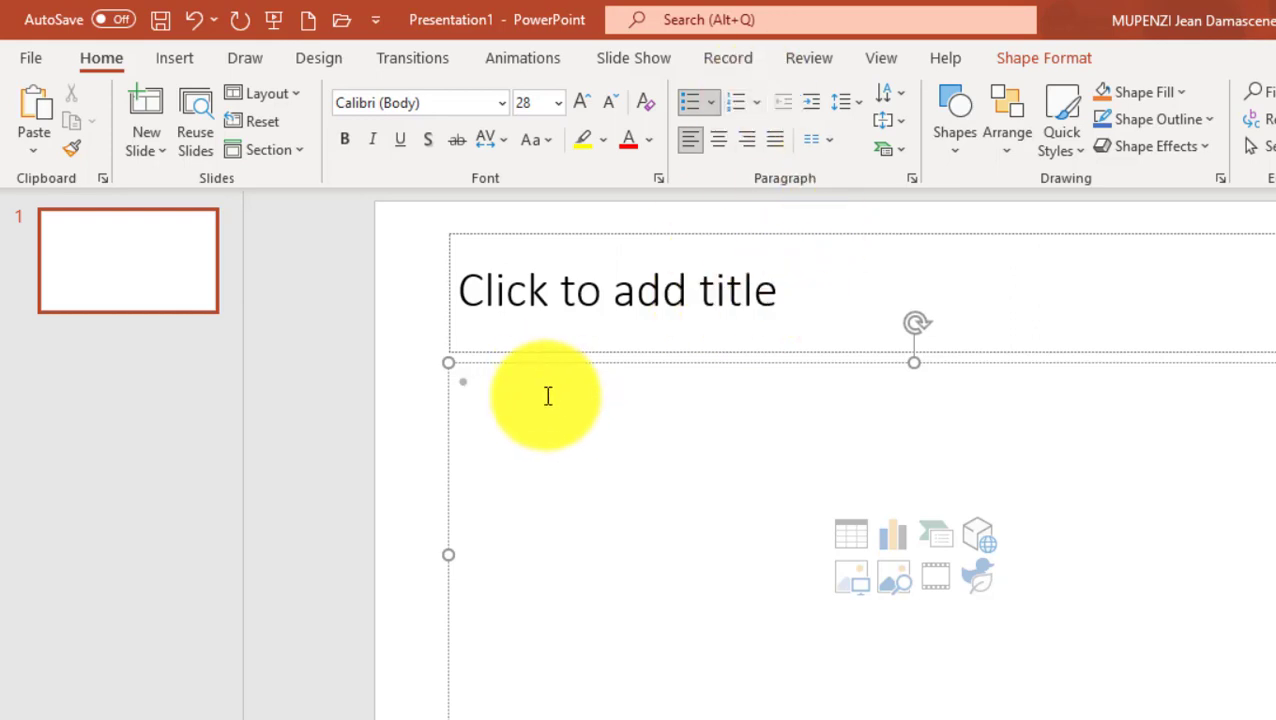
pyautogui.click(563, 316)
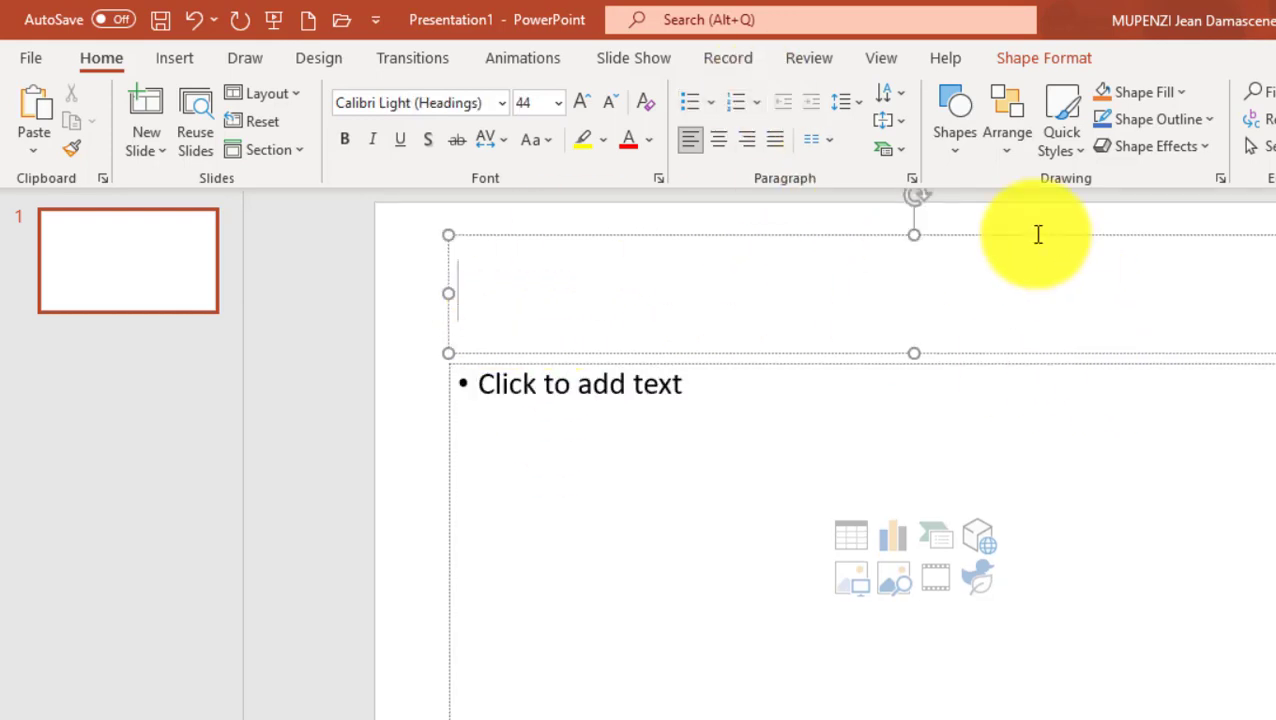
pyautogui.click(777, 238)
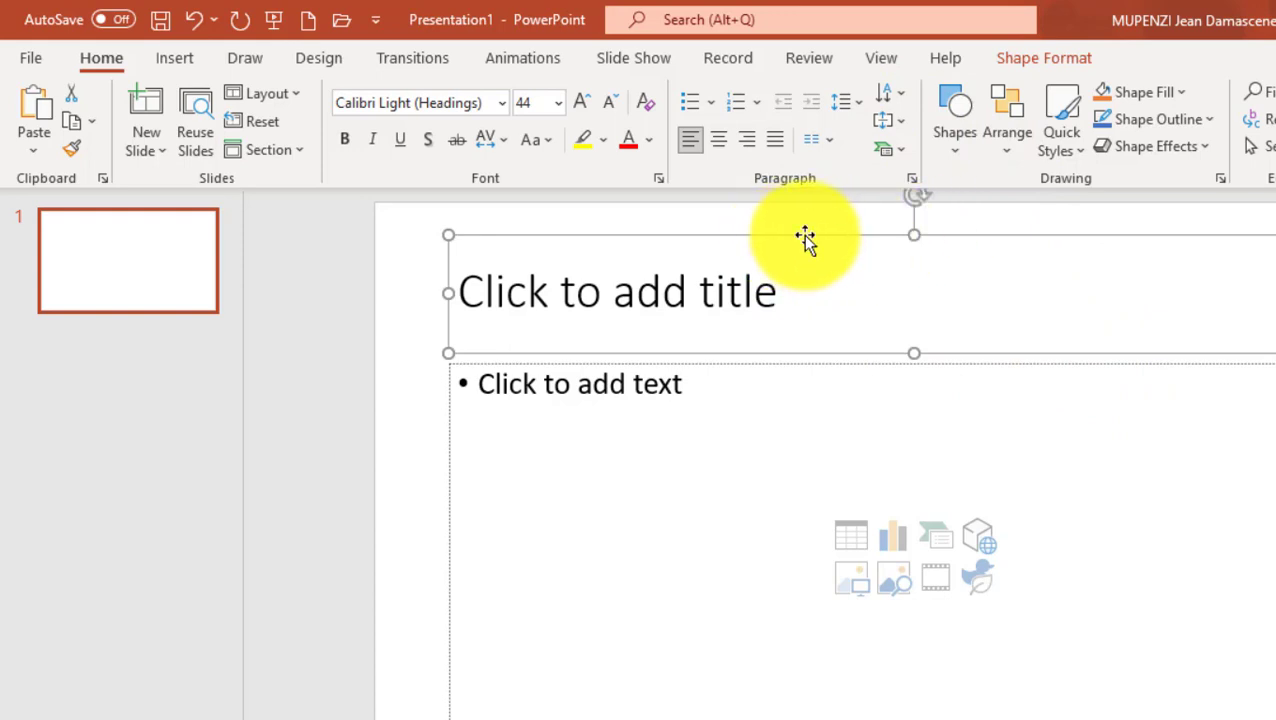
pyautogui.moveTo(808, 239); pyautogui.dragTo(775, 236)
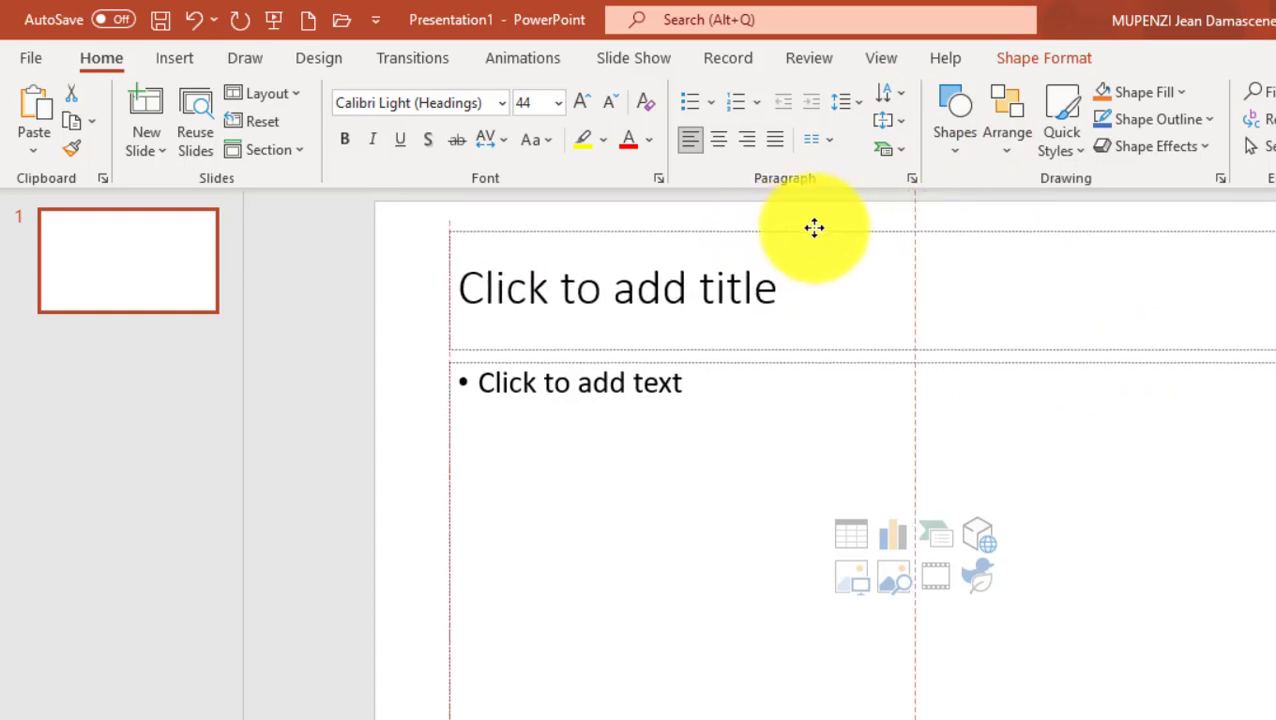
pyautogui.moveTo(775, 236); pyautogui.dragTo(771, 232)
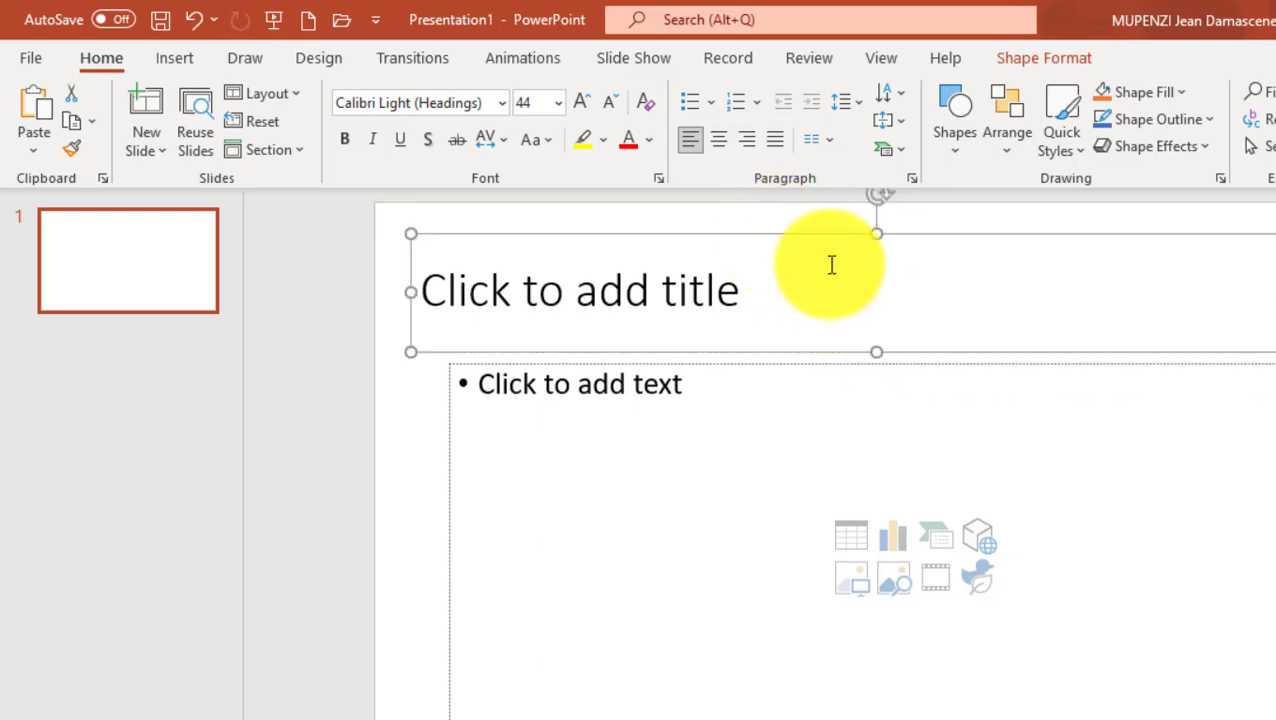
pyautogui.click(820, 258)
pyautogui.click(789, 229)
# - Realign the title box with the body and shorten it from the bottom
pyautogui.click(716, 403)
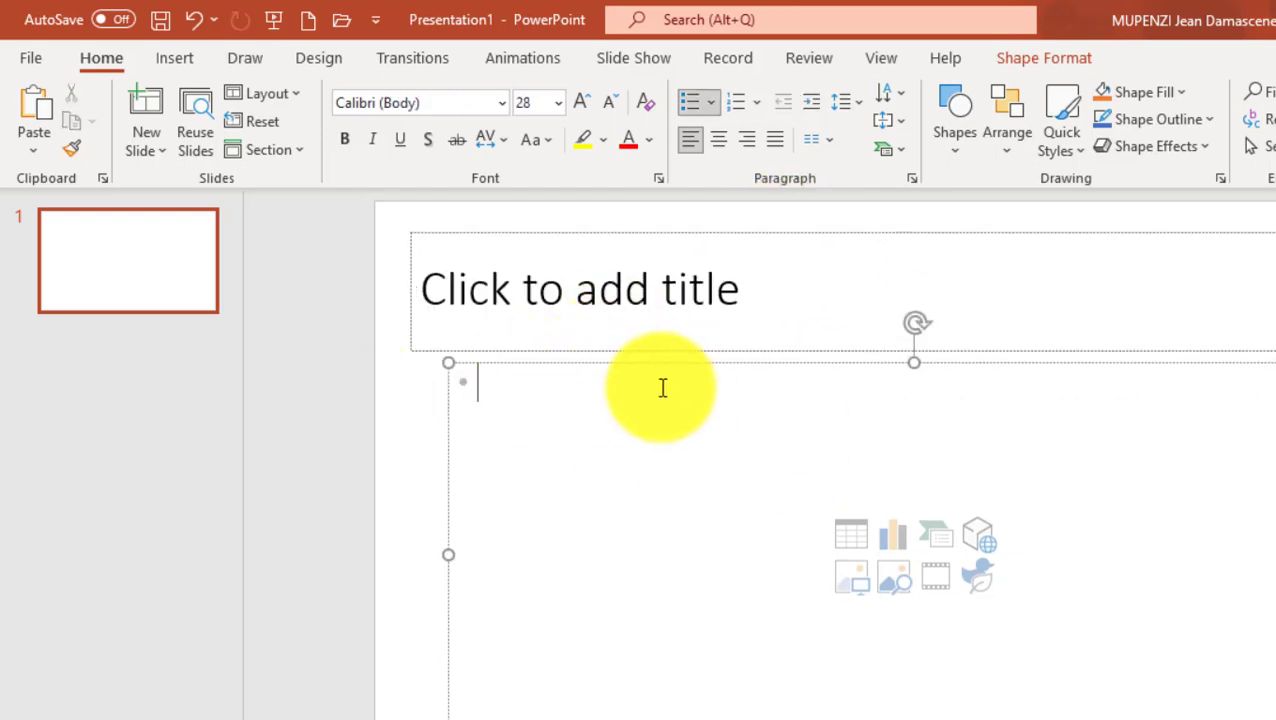
pyautogui.moveTo(650, 233); pyautogui.dragTo(681, 233)
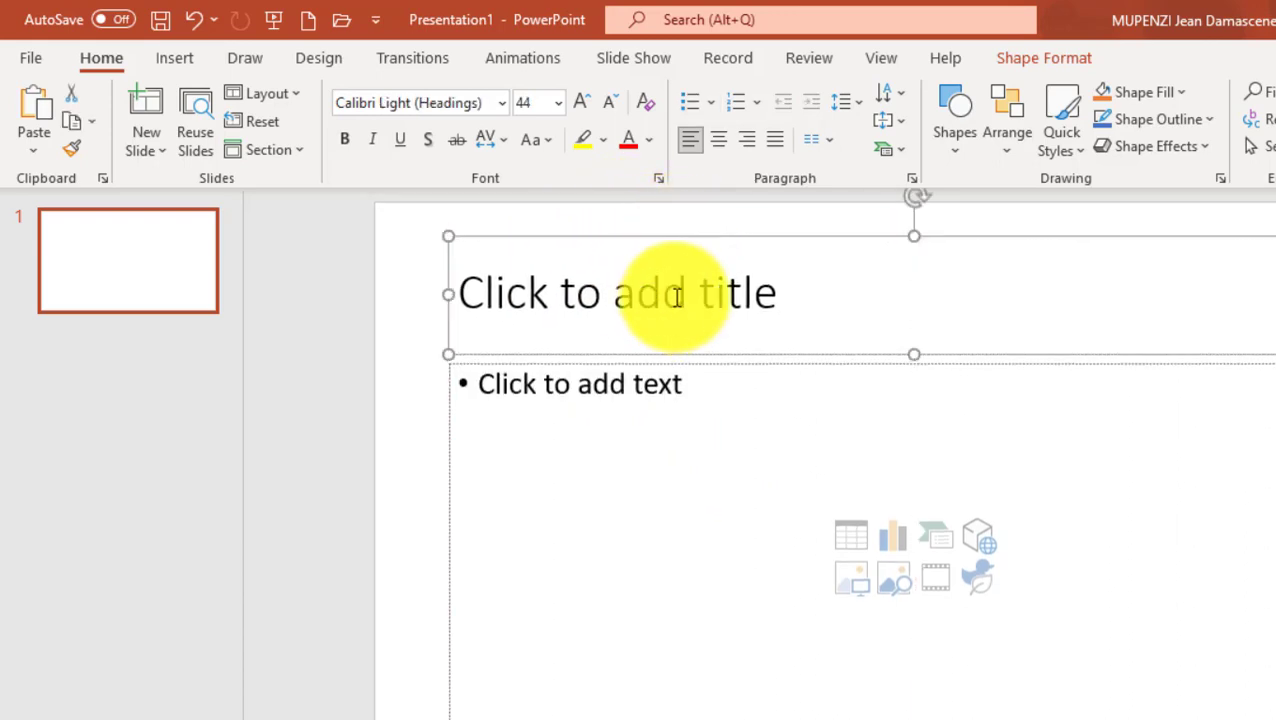
pyautogui.click(627, 310)
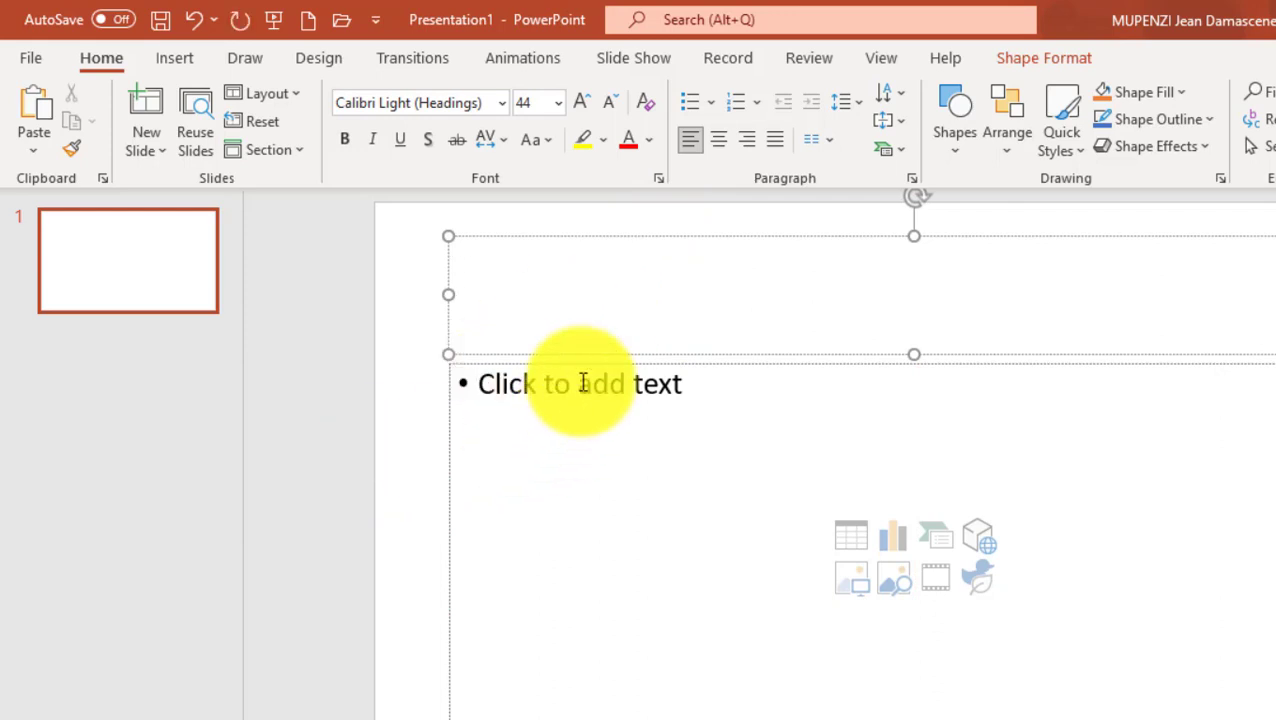
pyautogui.click(689, 406)
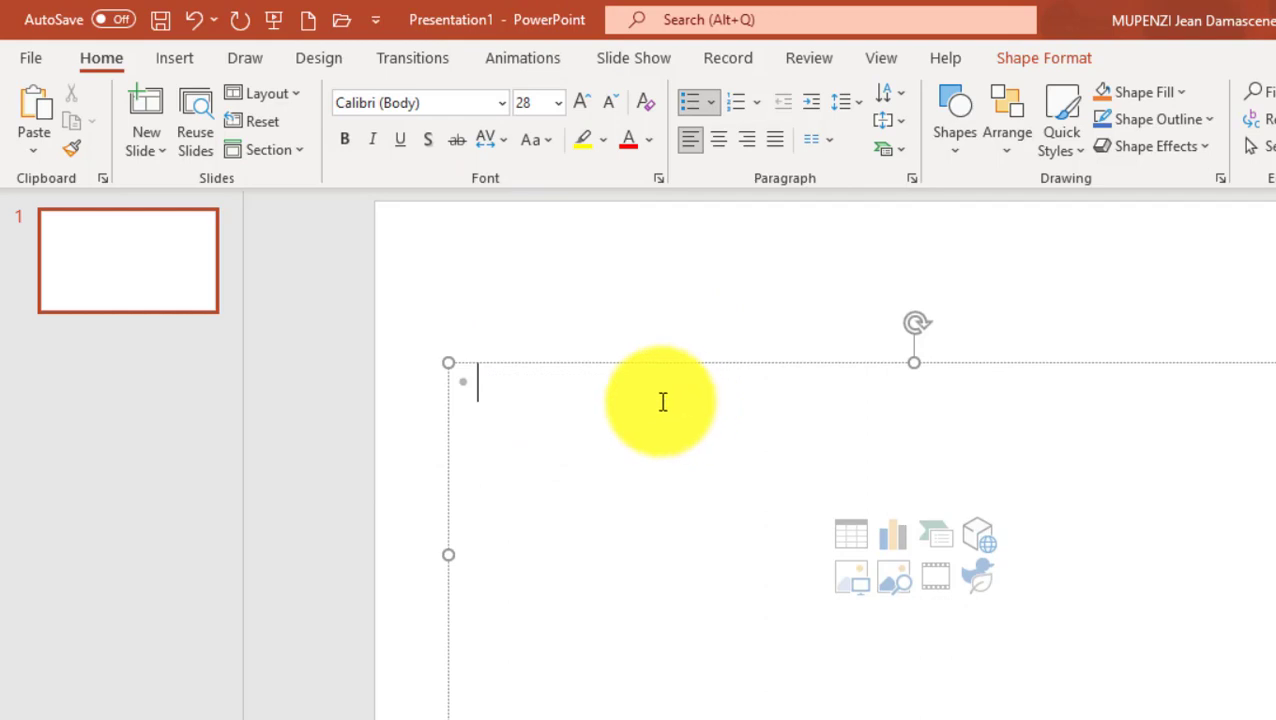
pyautogui.click(773, 280)
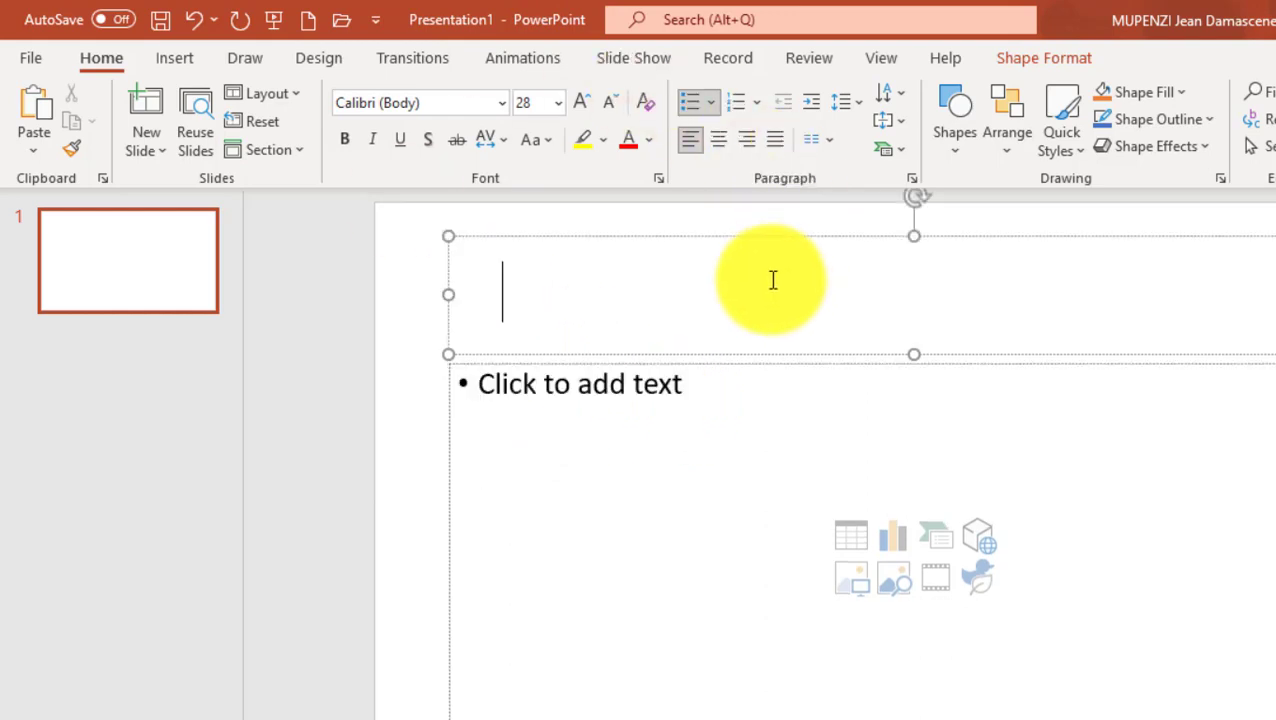
pyautogui.click(916, 355)
pyautogui.moveTo(912, 342); pyautogui.dragTo(910, 307)
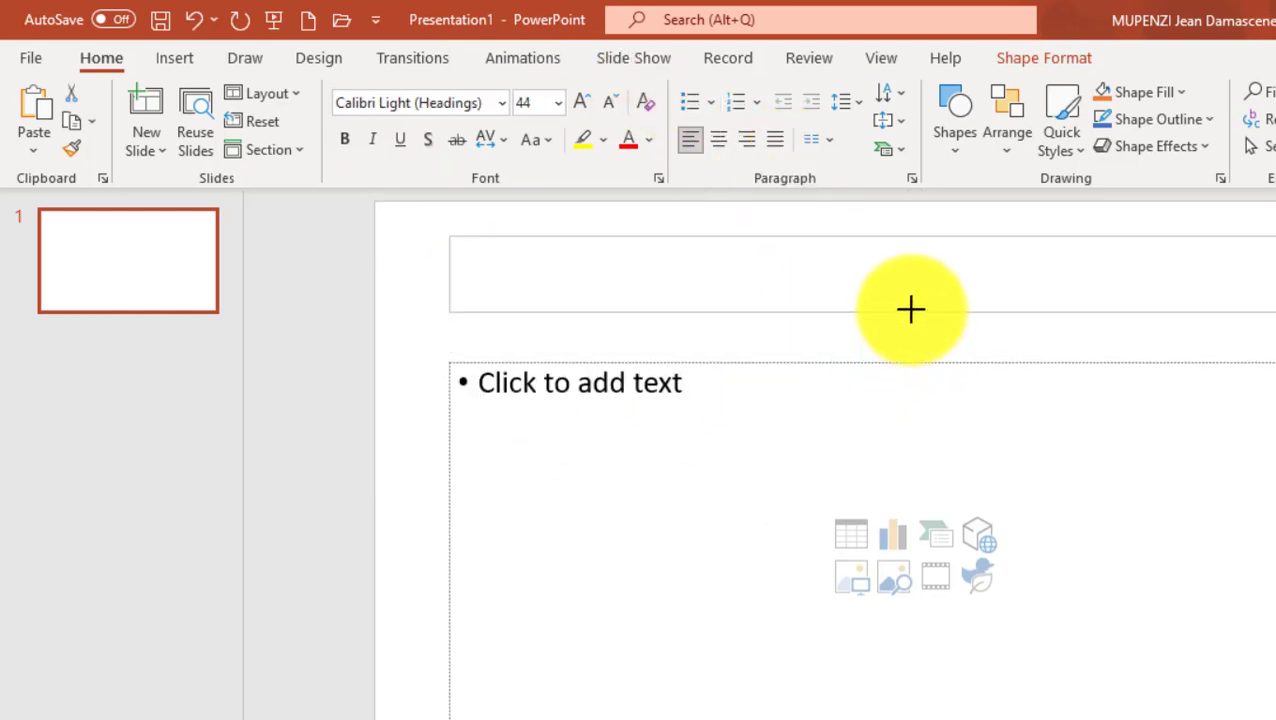
# - Stretch the body placeholder upward and remove the bullet from its first line
pyautogui.click(877, 382)
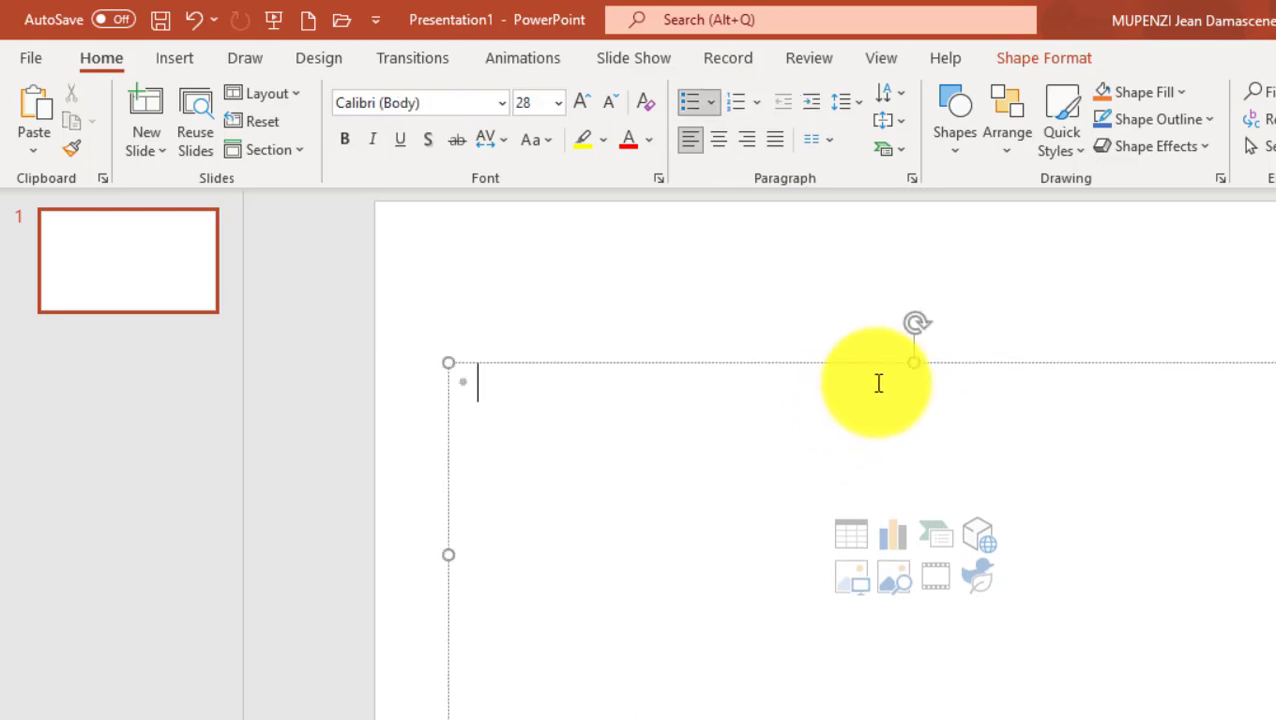
pyautogui.click(908, 364)
pyautogui.moveTo(908, 364); pyautogui.dragTo(906, 308)
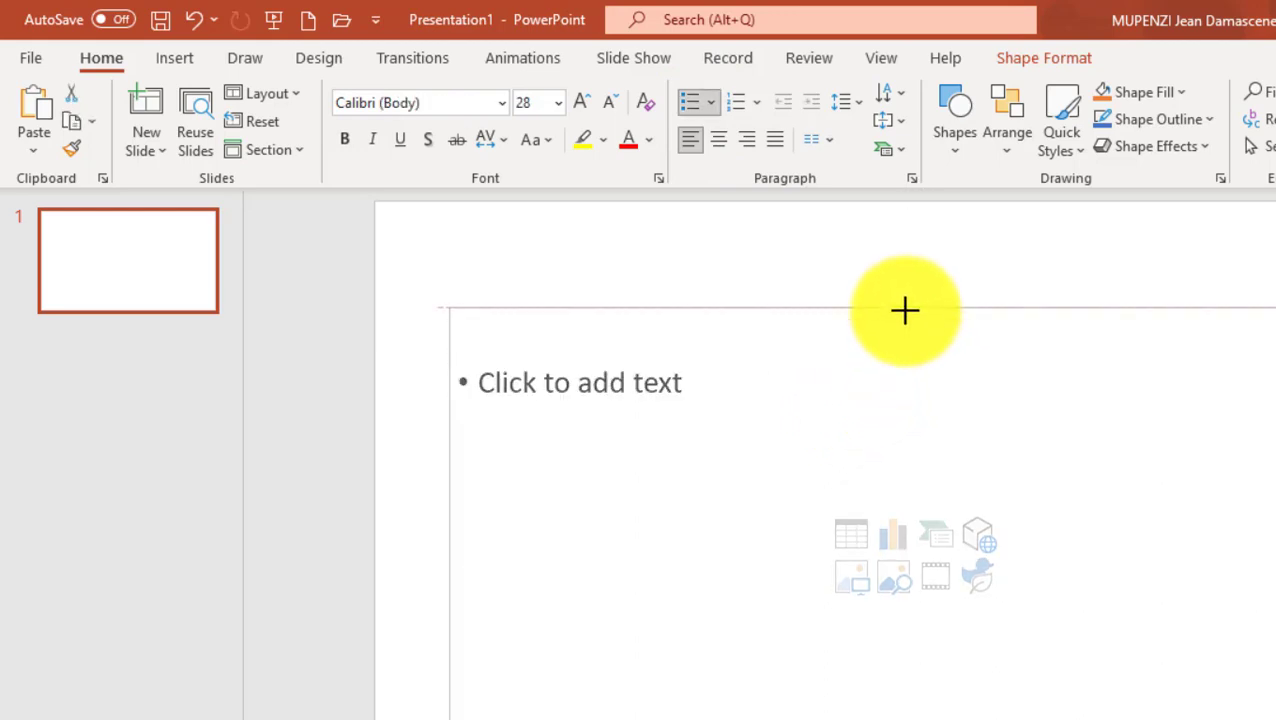
pyautogui.click(646, 342)
pyautogui.press('BackSpace')
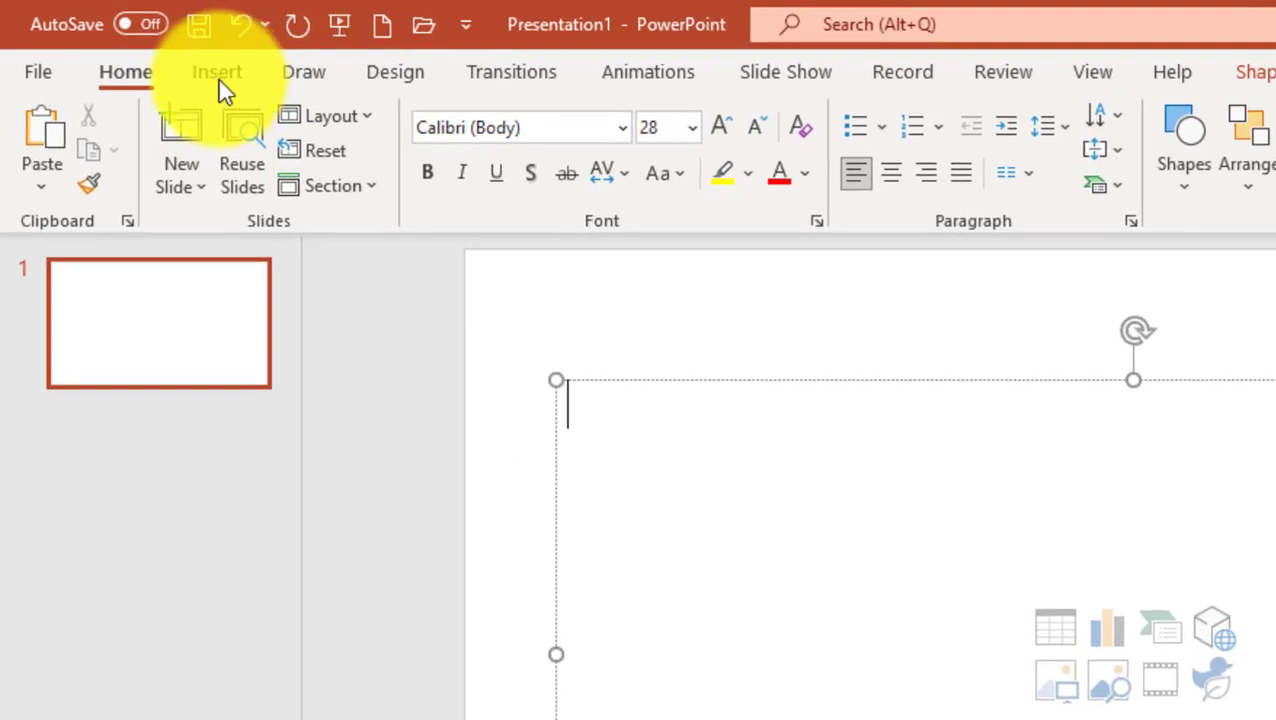
# - Insert a table with 4 columns and 5 rows through Insert Table
pyautogui.click(219, 74)
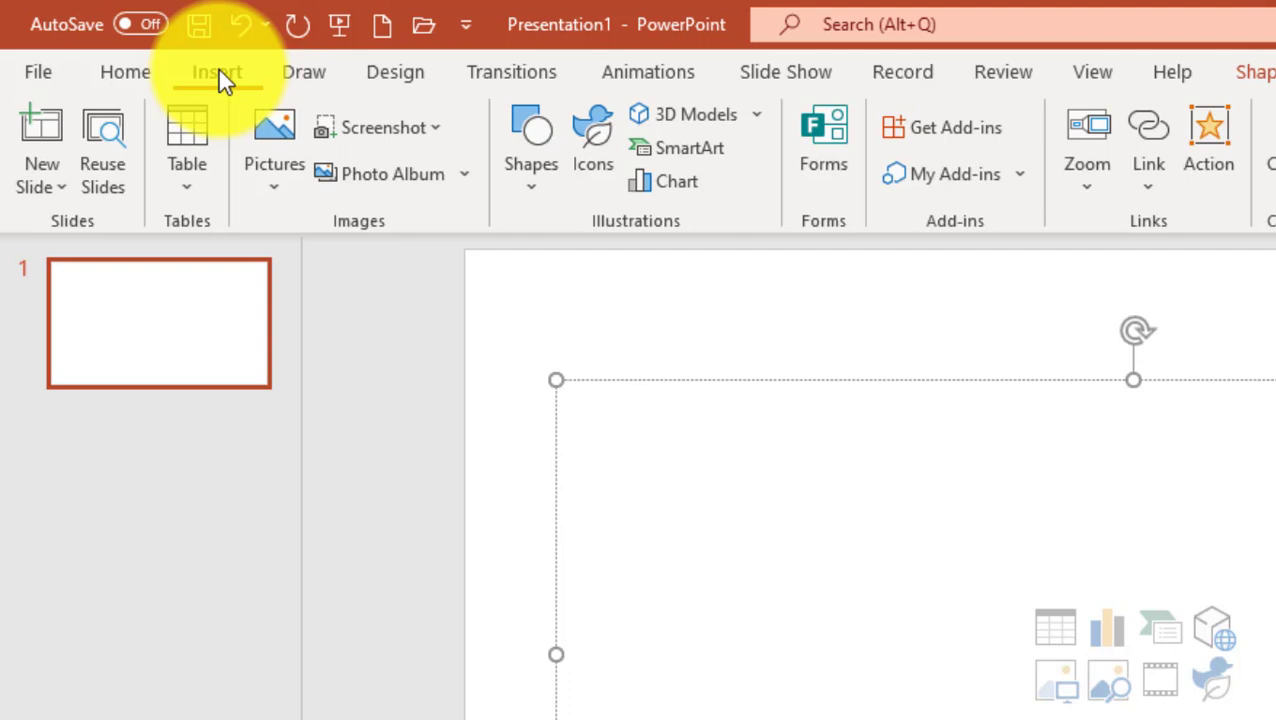
pyautogui.click(210, 195)
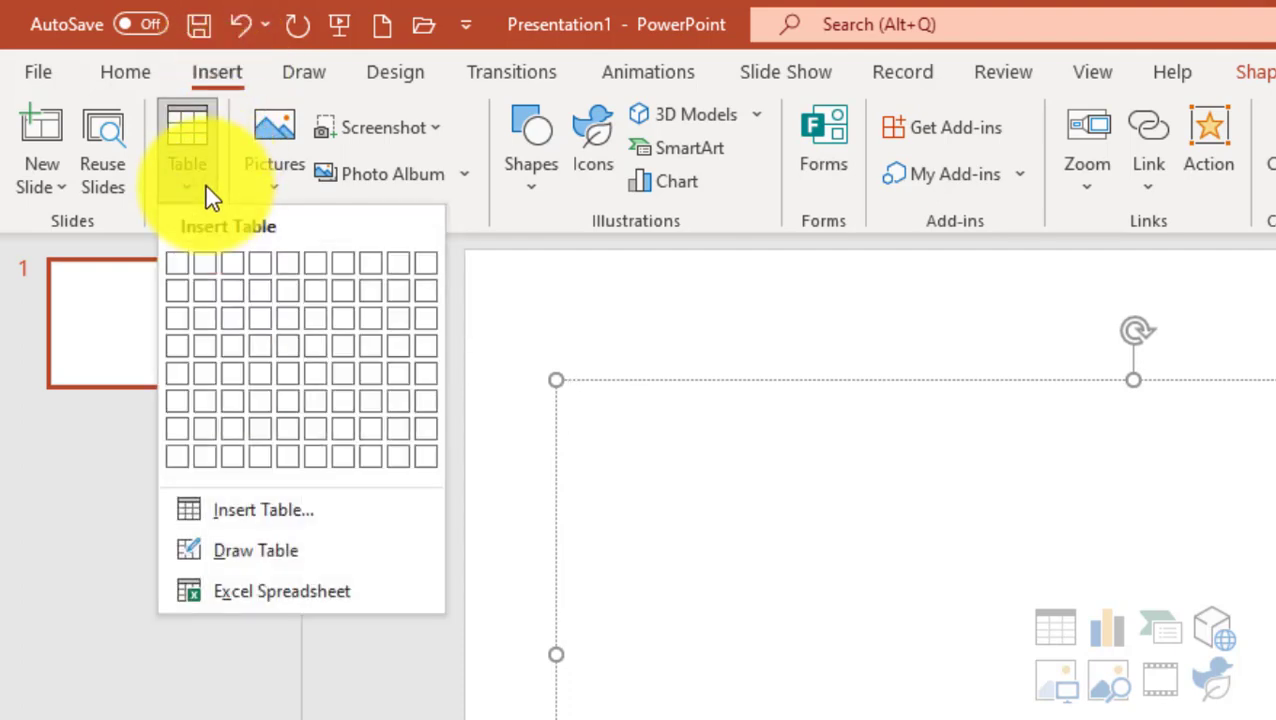
pyautogui.click(270, 512)
pyautogui.write('4')
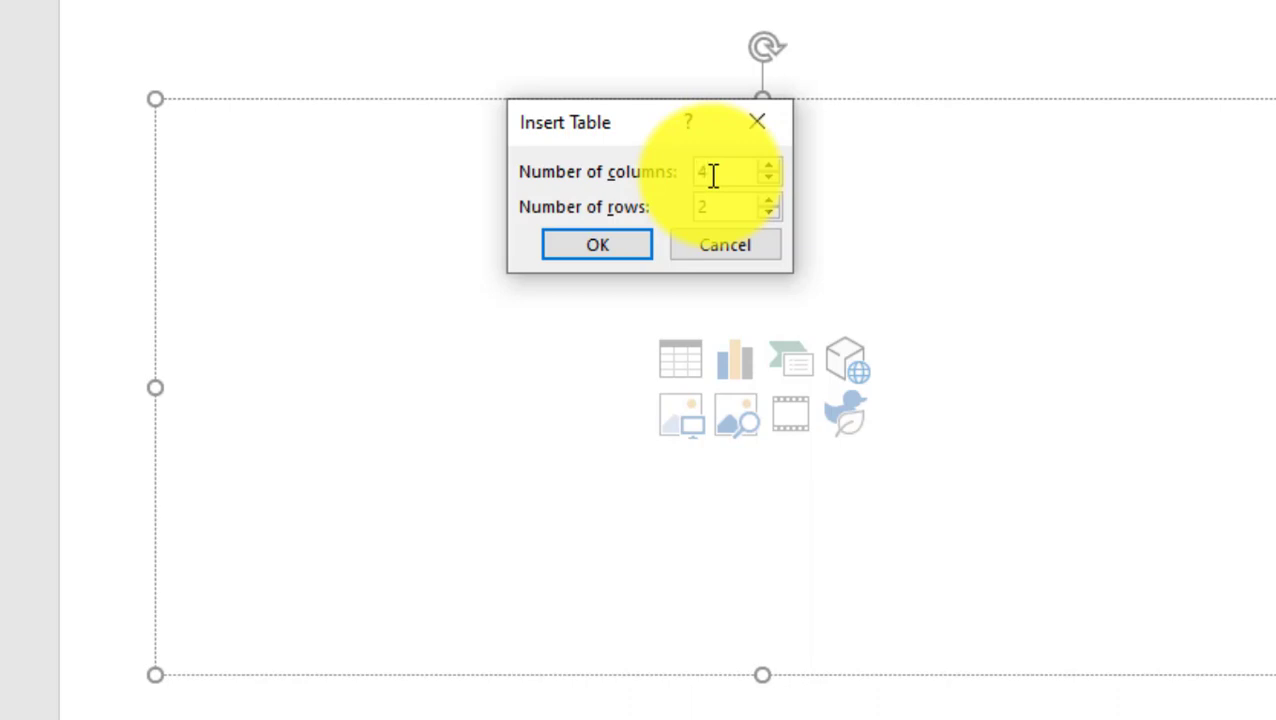
pyautogui.click(726, 208)
pyautogui.press('BackSpace')
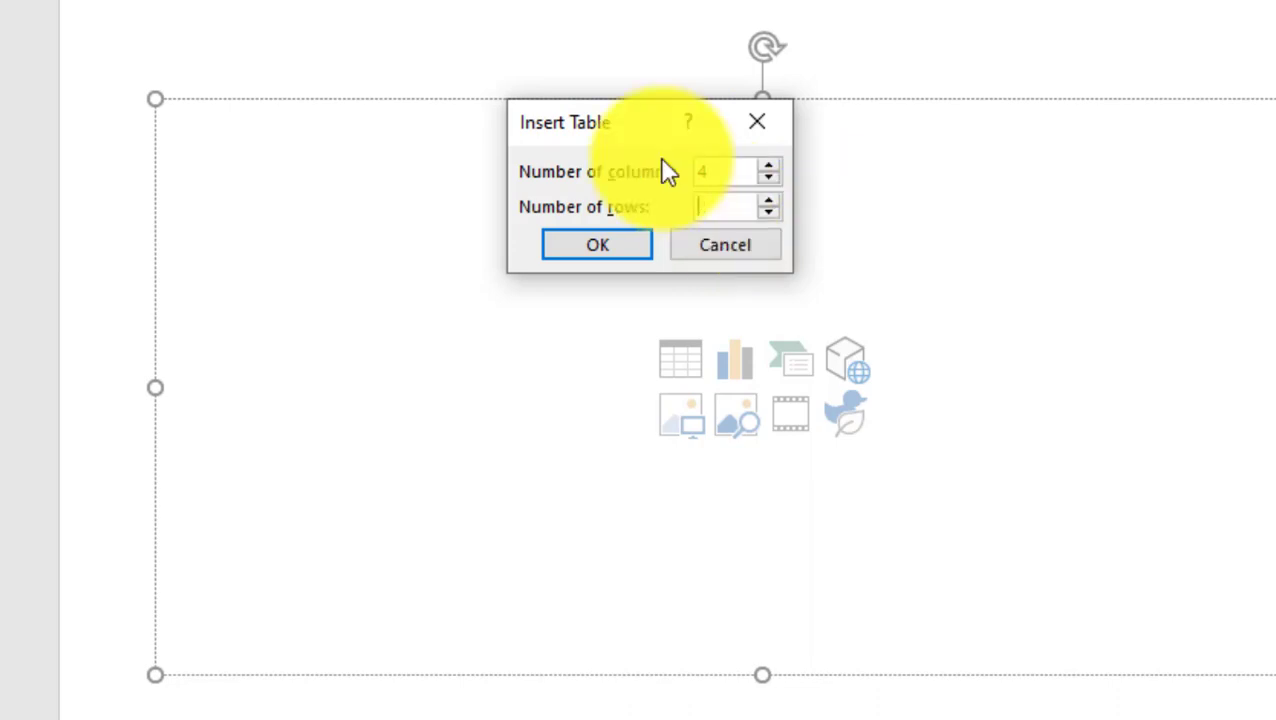
pyautogui.write('5')
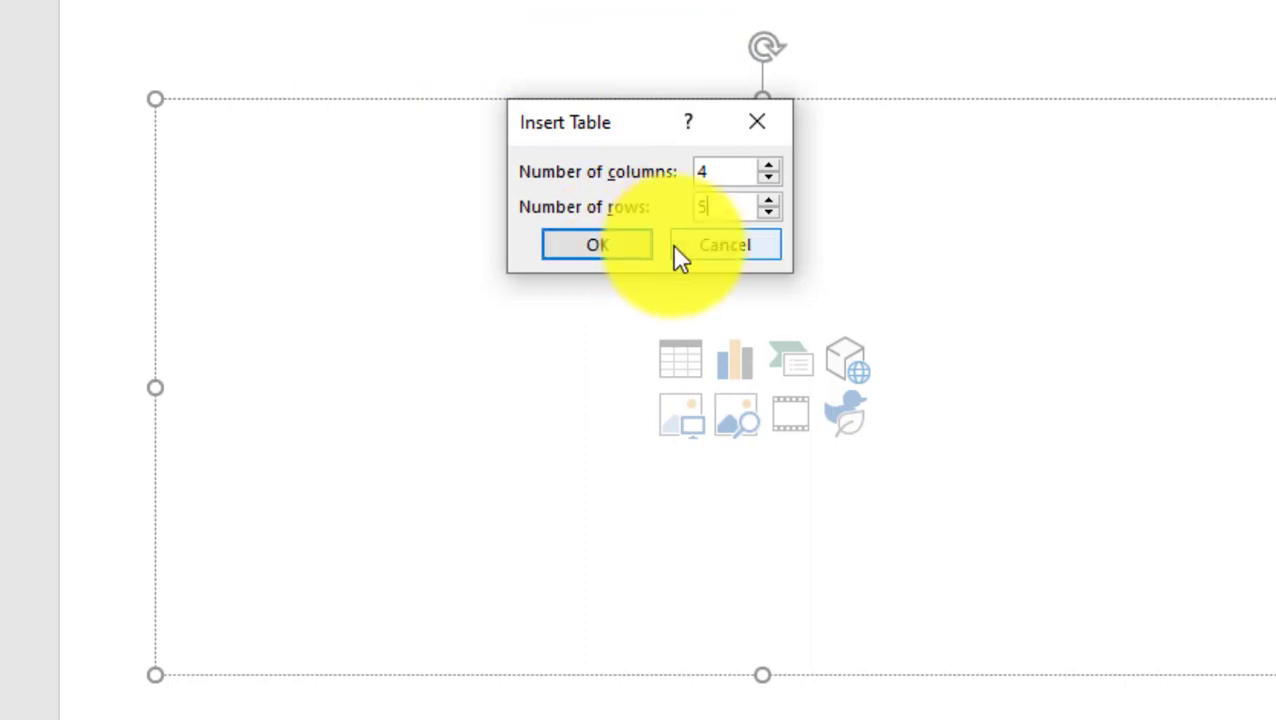
pyautogui.click(606, 245)
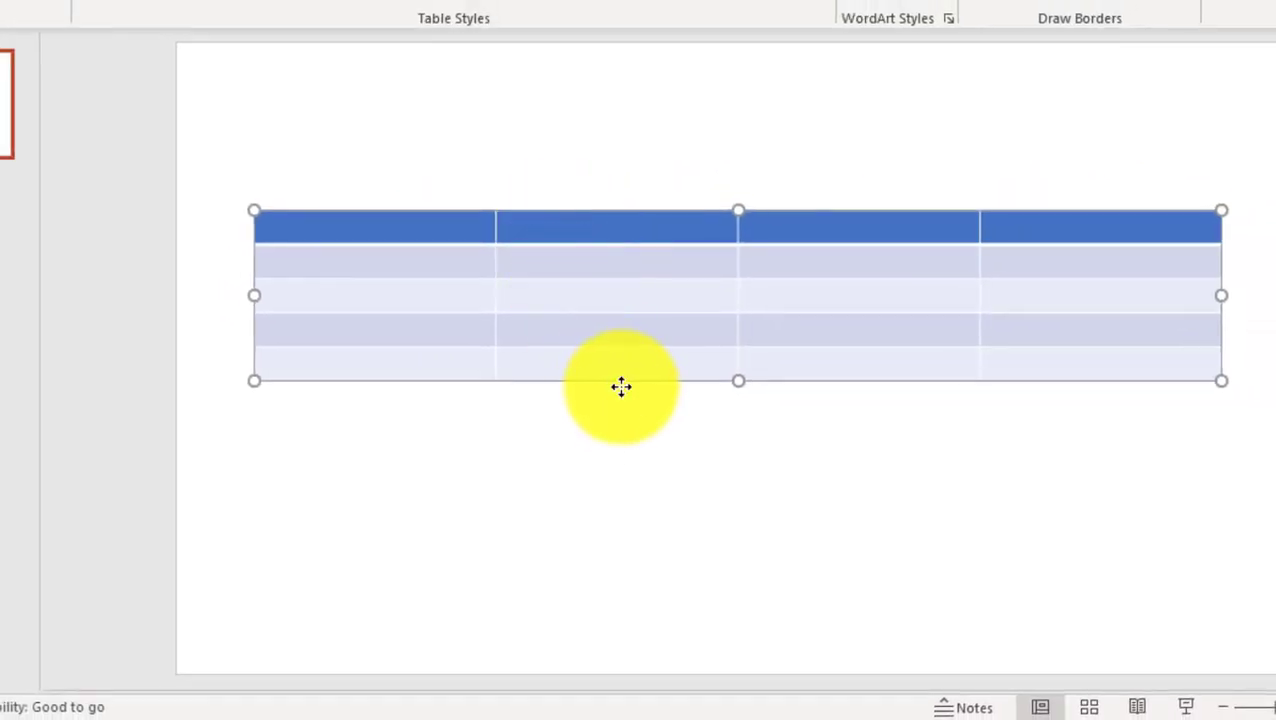
pyautogui.moveTo(621, 385); pyautogui.dragTo(621, 419)
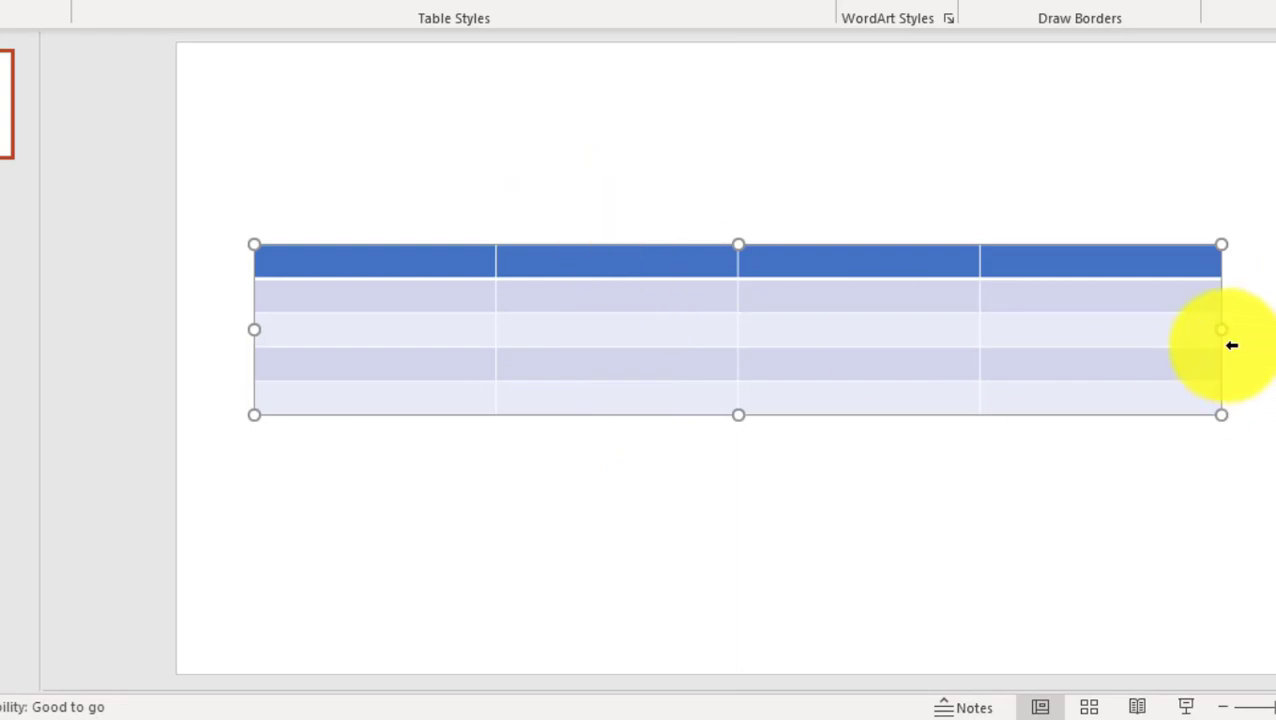
pyautogui.moveTo(1221, 331); pyautogui.dragTo(1189, 349)
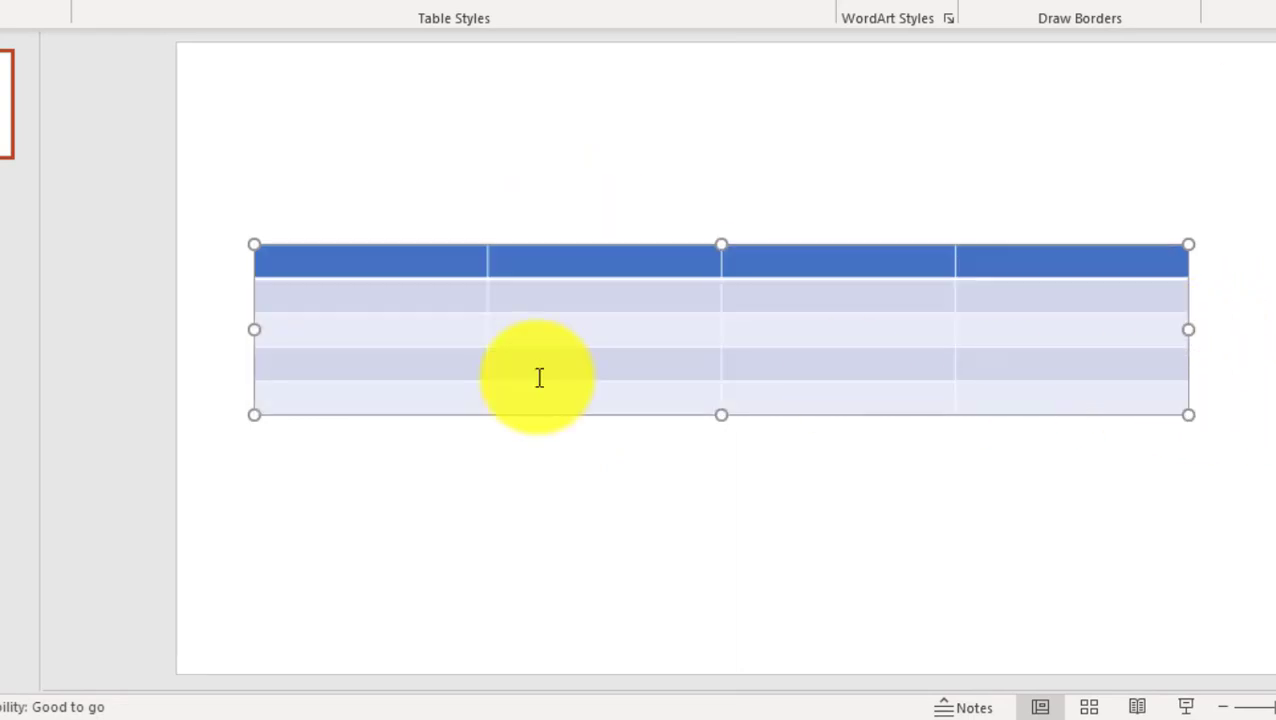
pyautogui.moveTo(254, 330); pyautogui.dragTo(267, 329)
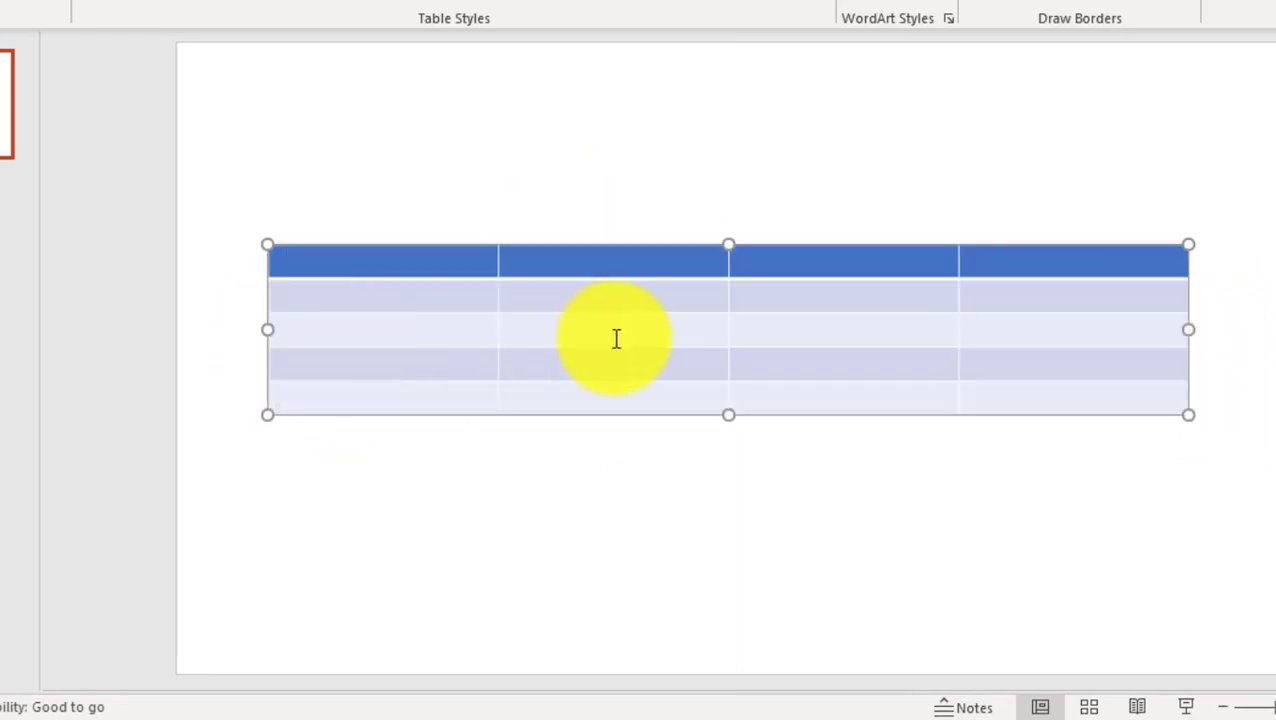
pyautogui.moveTo(493, 263); pyautogui.dragTo(467, 265)
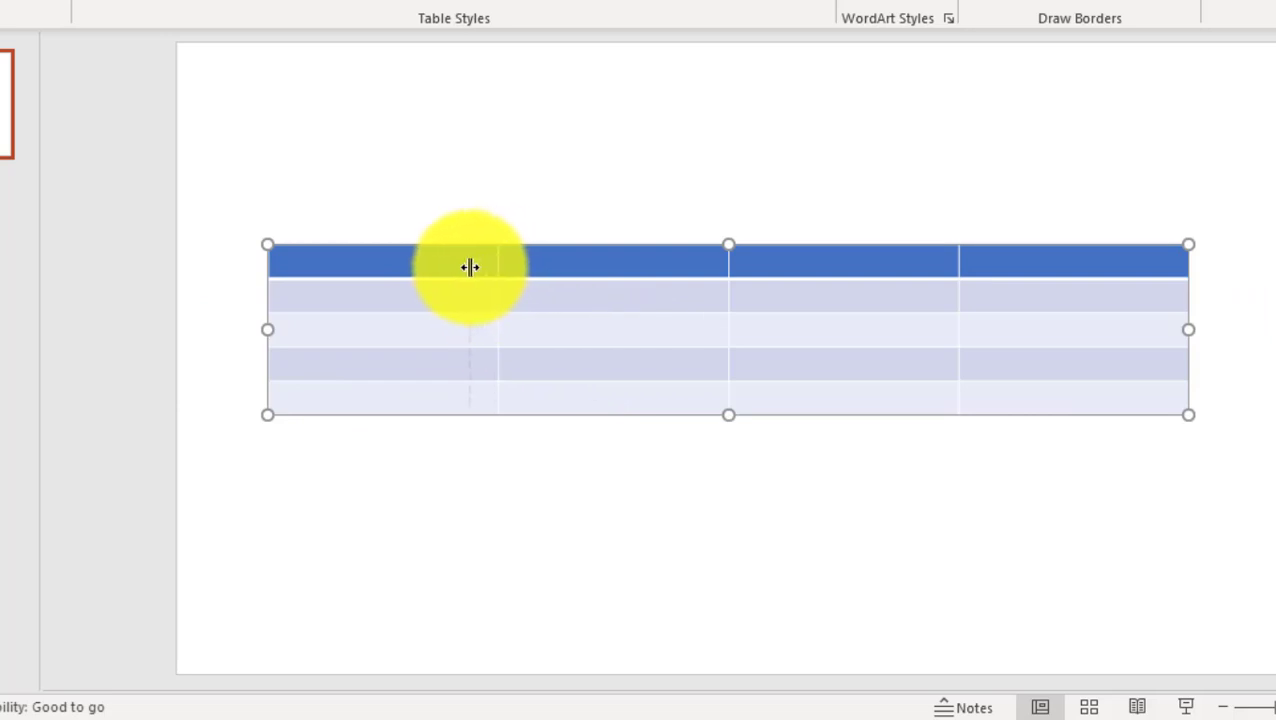
pyautogui.click(386, 230)
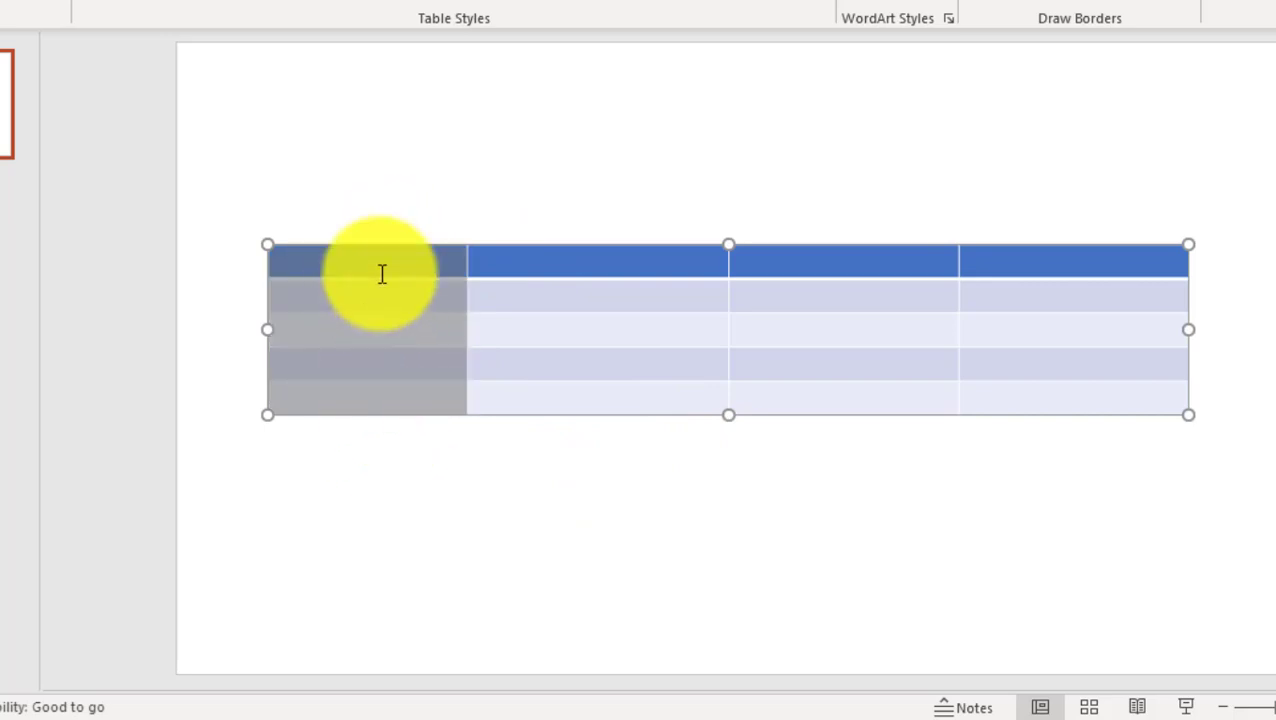
pyautogui.click(547, 230)
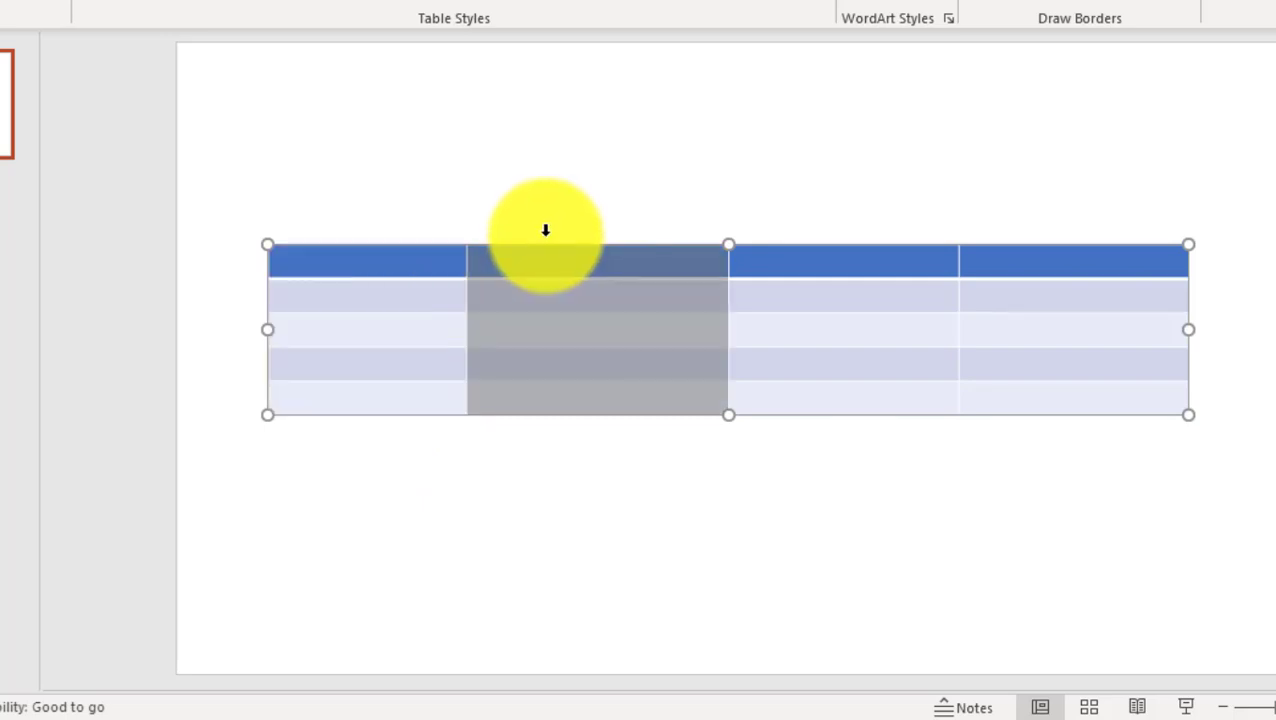
pyautogui.click(826, 226)
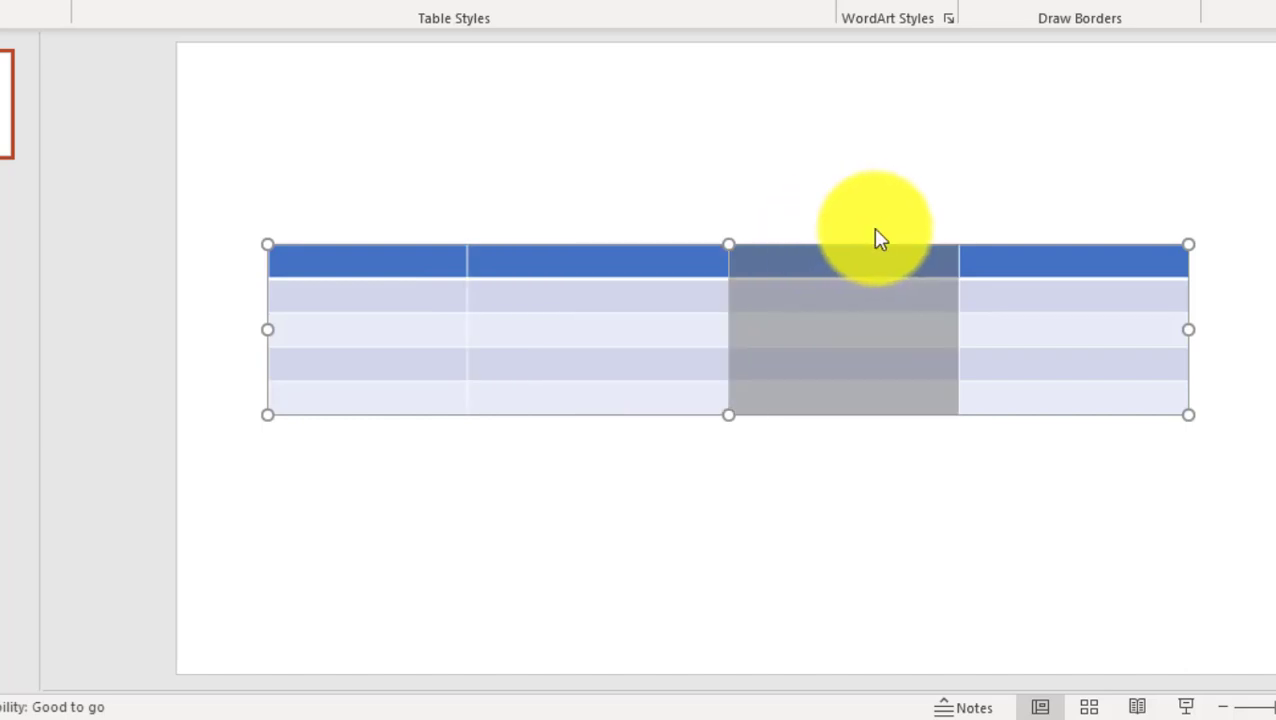
pyautogui.click(1039, 231)
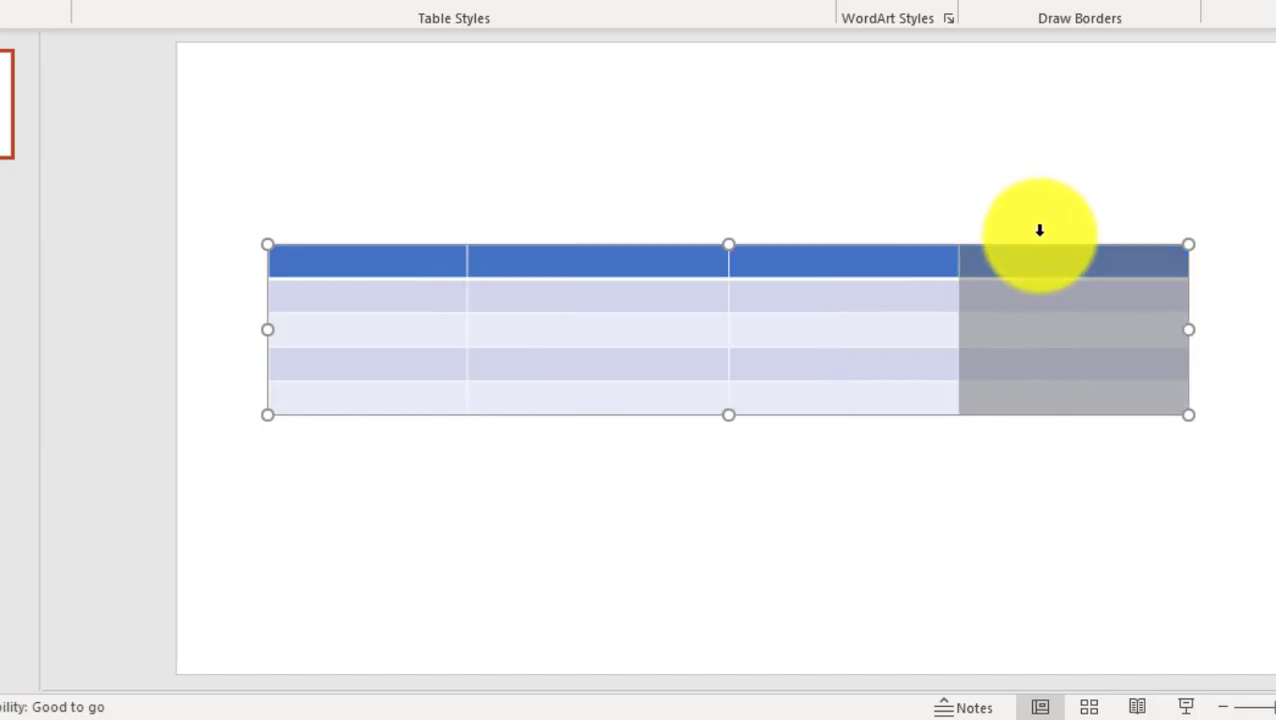
pyautogui.click(253, 263)
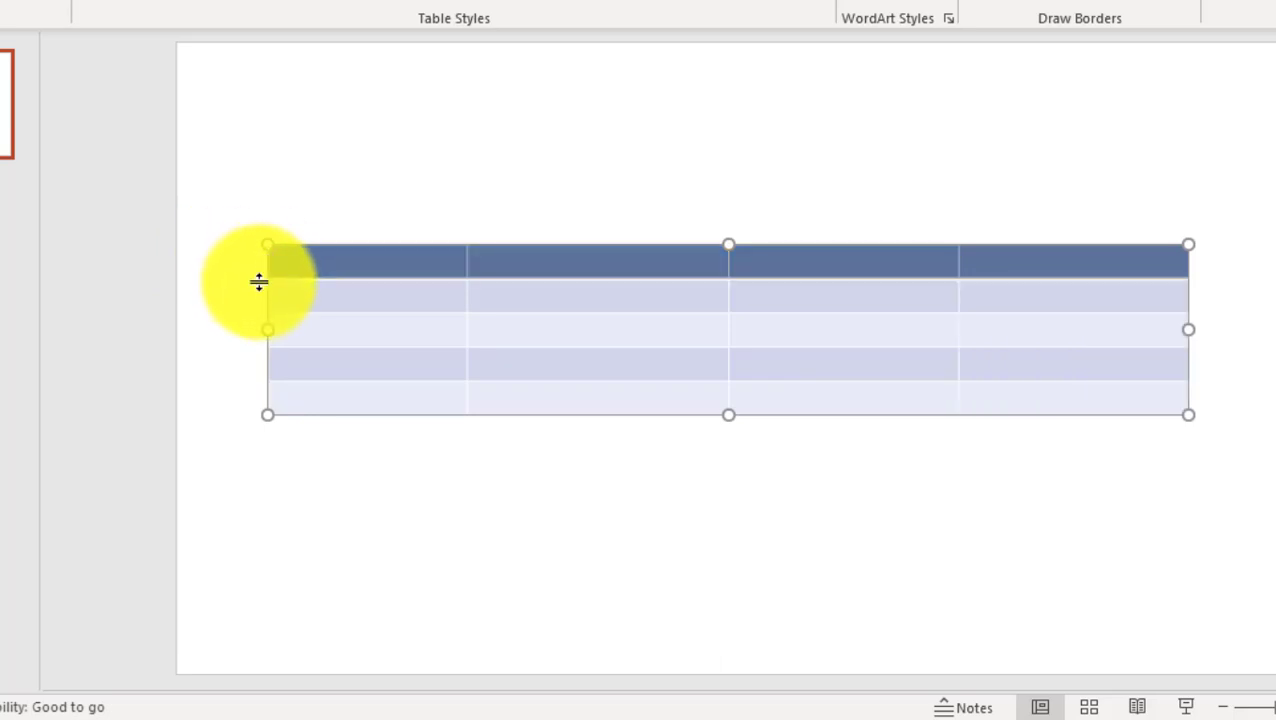
pyautogui.click(252, 290)
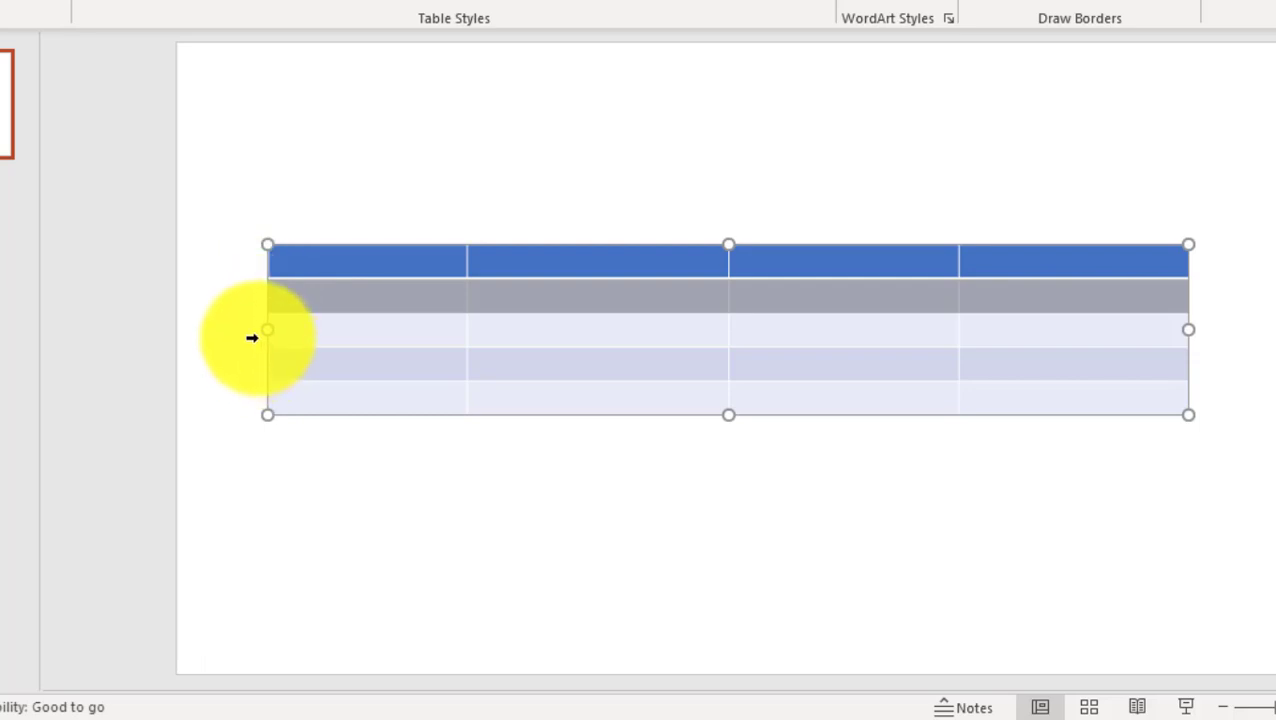
pyautogui.click(252, 338)
pyautogui.click(251, 360)
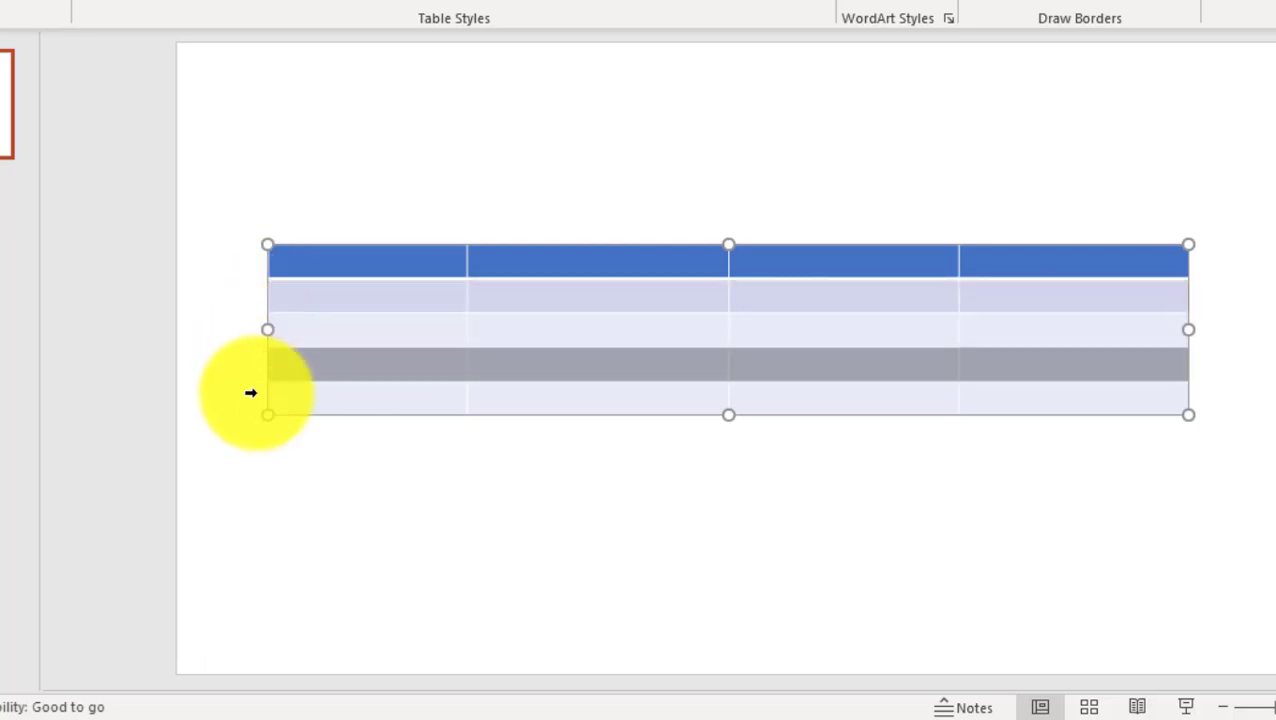
pyautogui.click(251, 396)
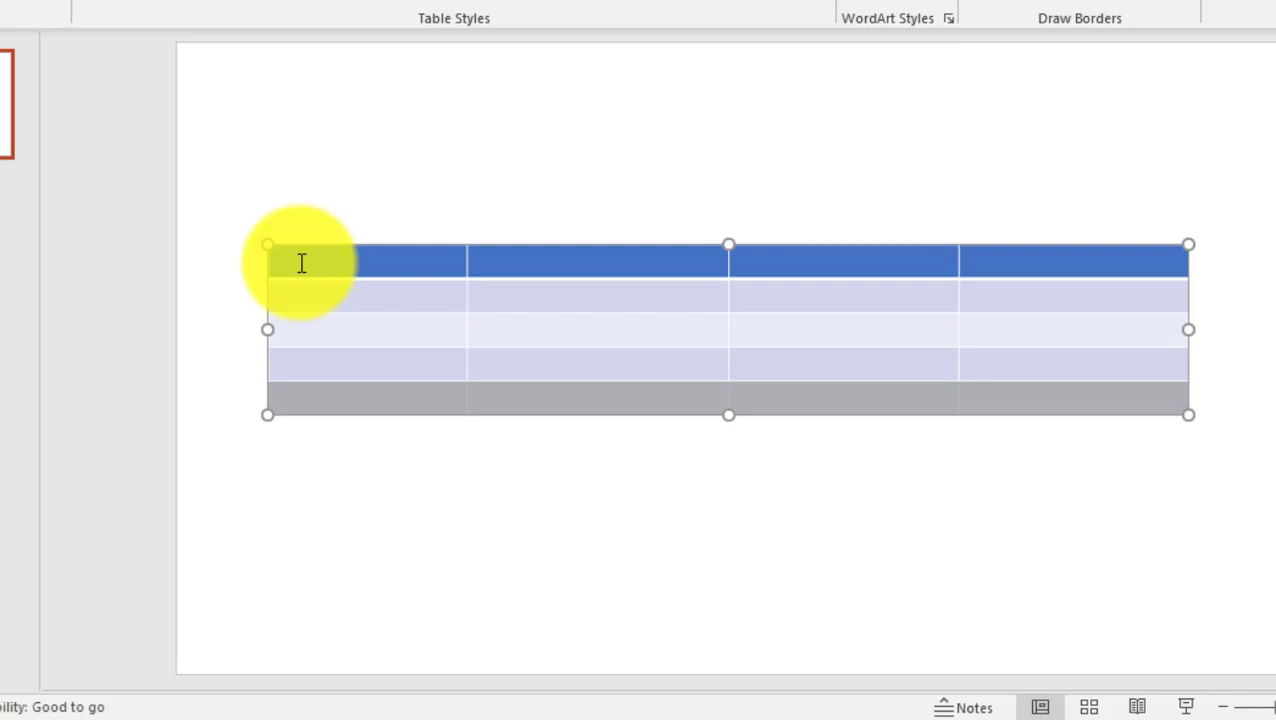
# - Enter headers AMAZINA, AKARERE, ISHULI, IGITSINA and the two student data rows
pyautogui.click(303, 262)
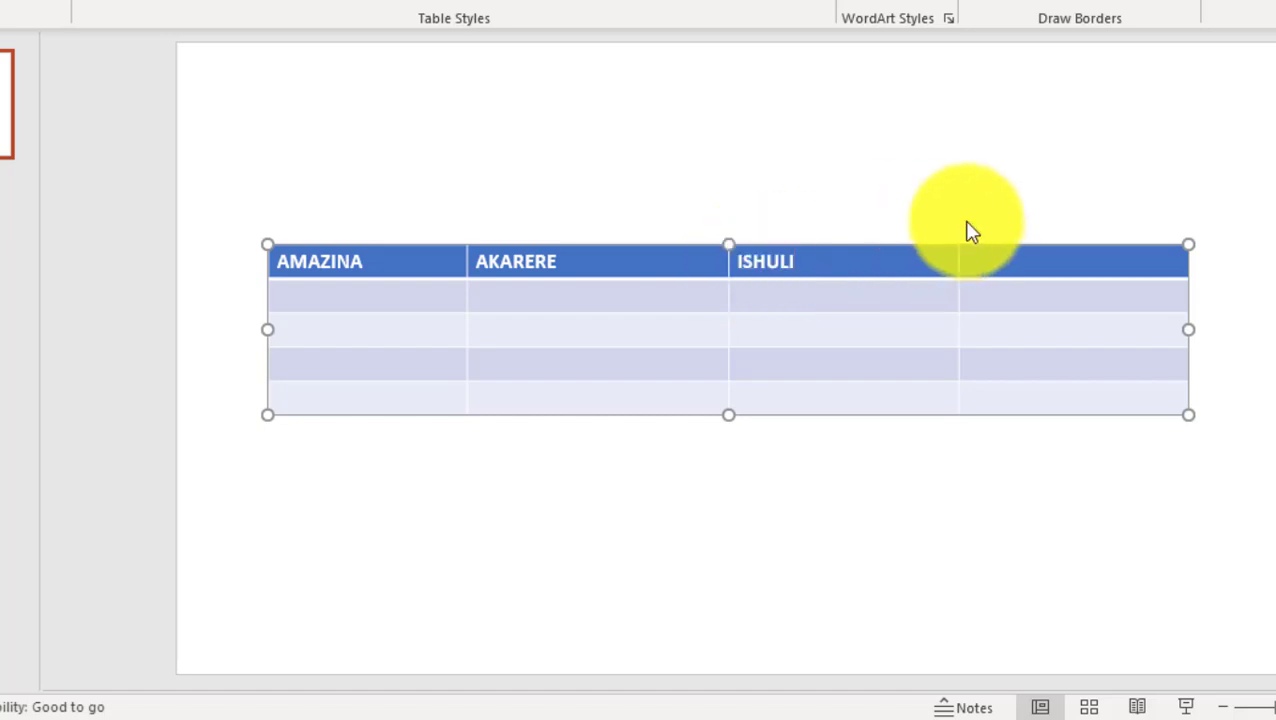
pyautogui.click(1020, 262)
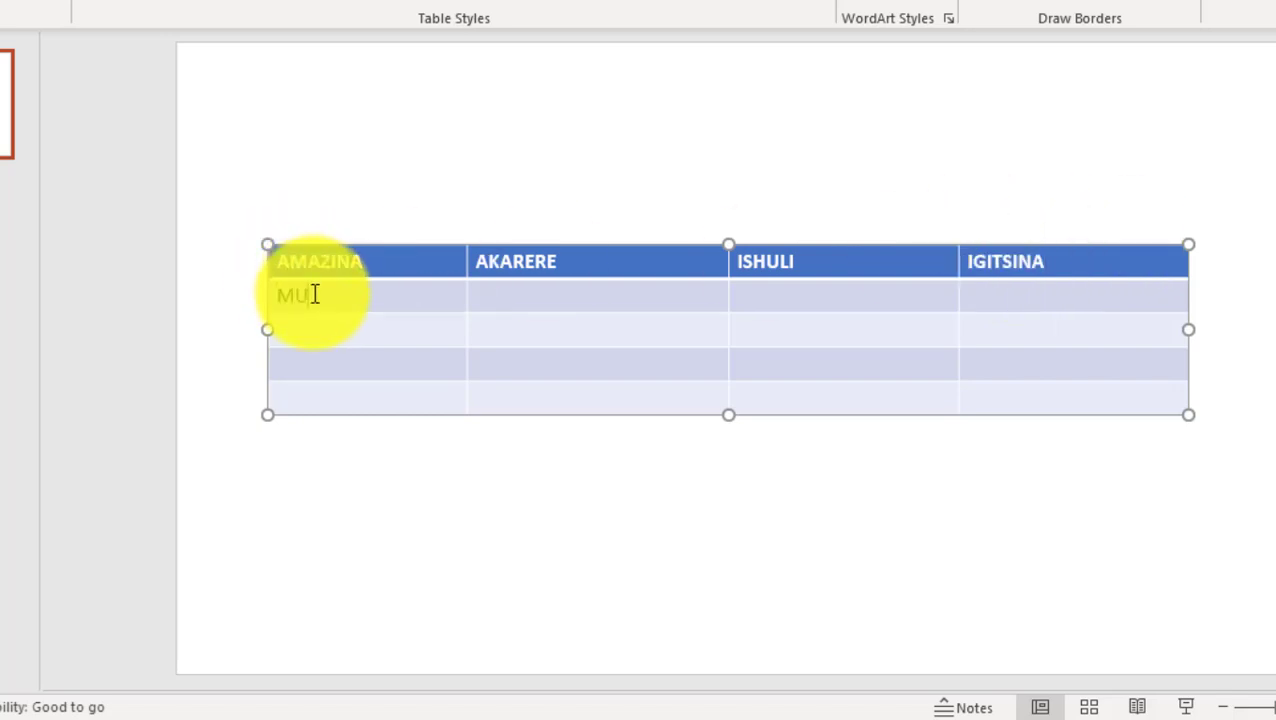
pyautogui.write('GABO')
pyautogui.press('Tab')
pyautogui.write('KICUKIRO')
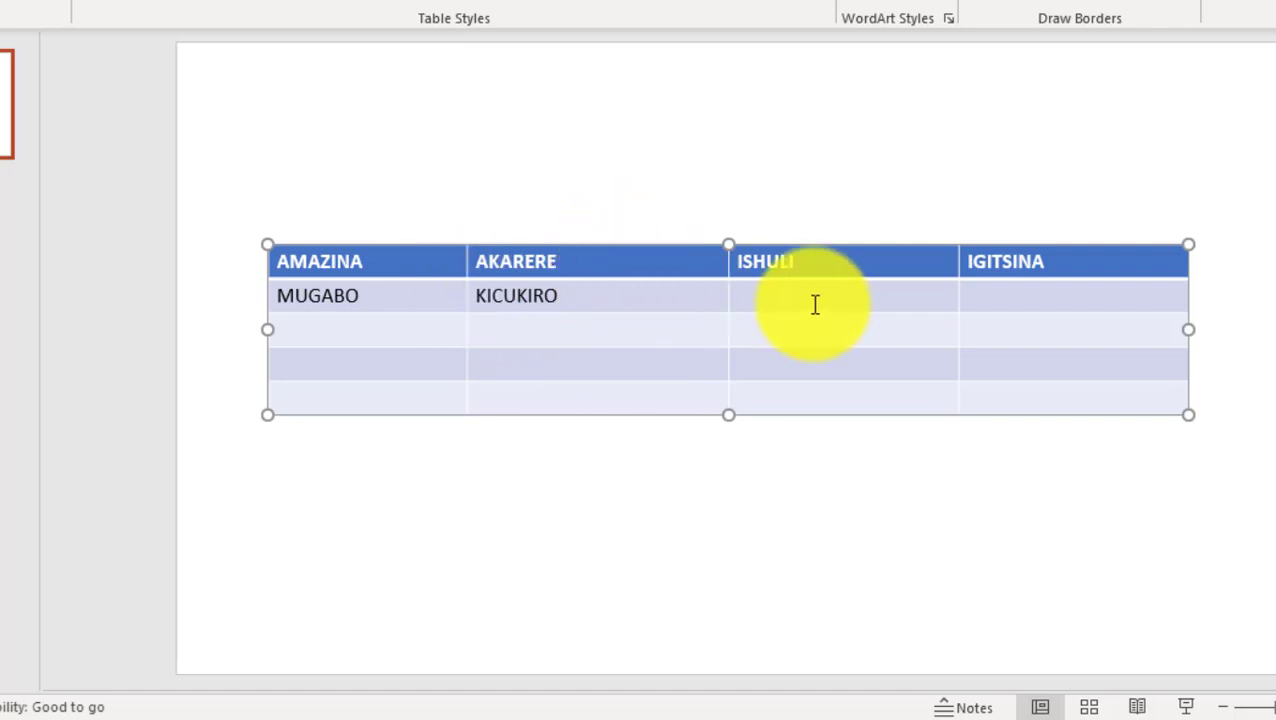
pyautogui.click(813, 304)
pyautogui.write('GS. KI')
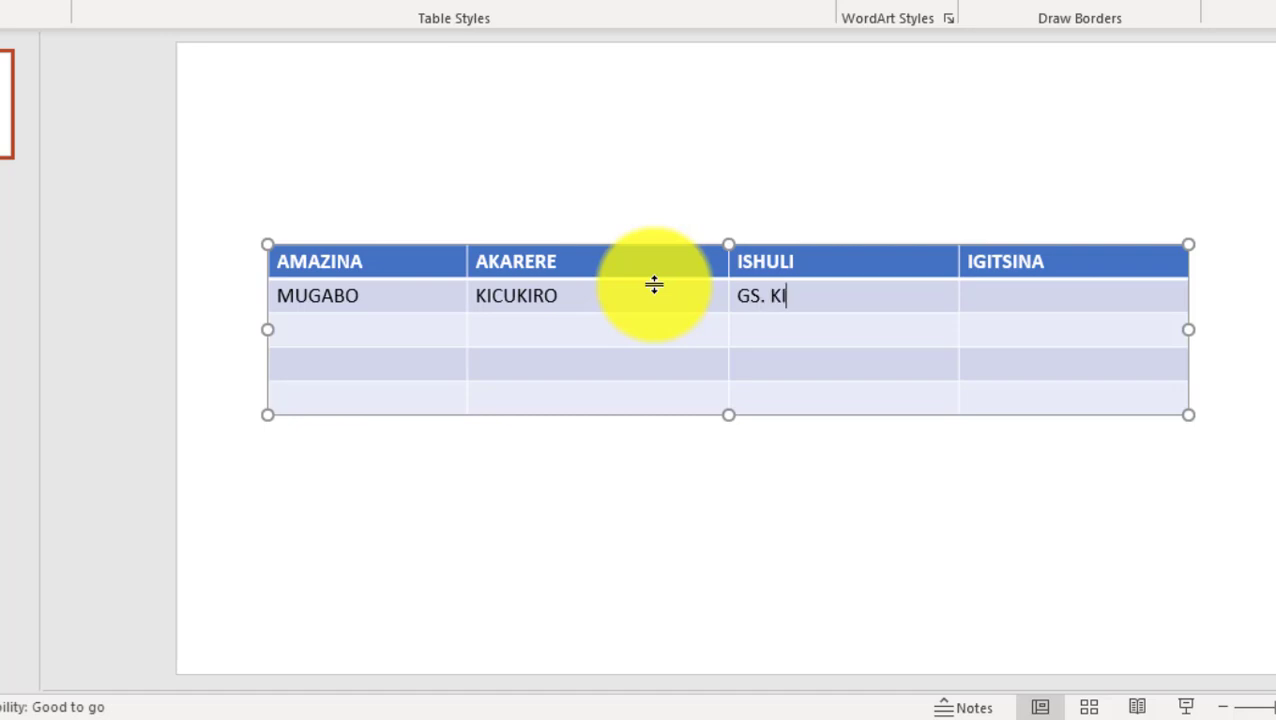
pyautogui.write('MIRONKO')
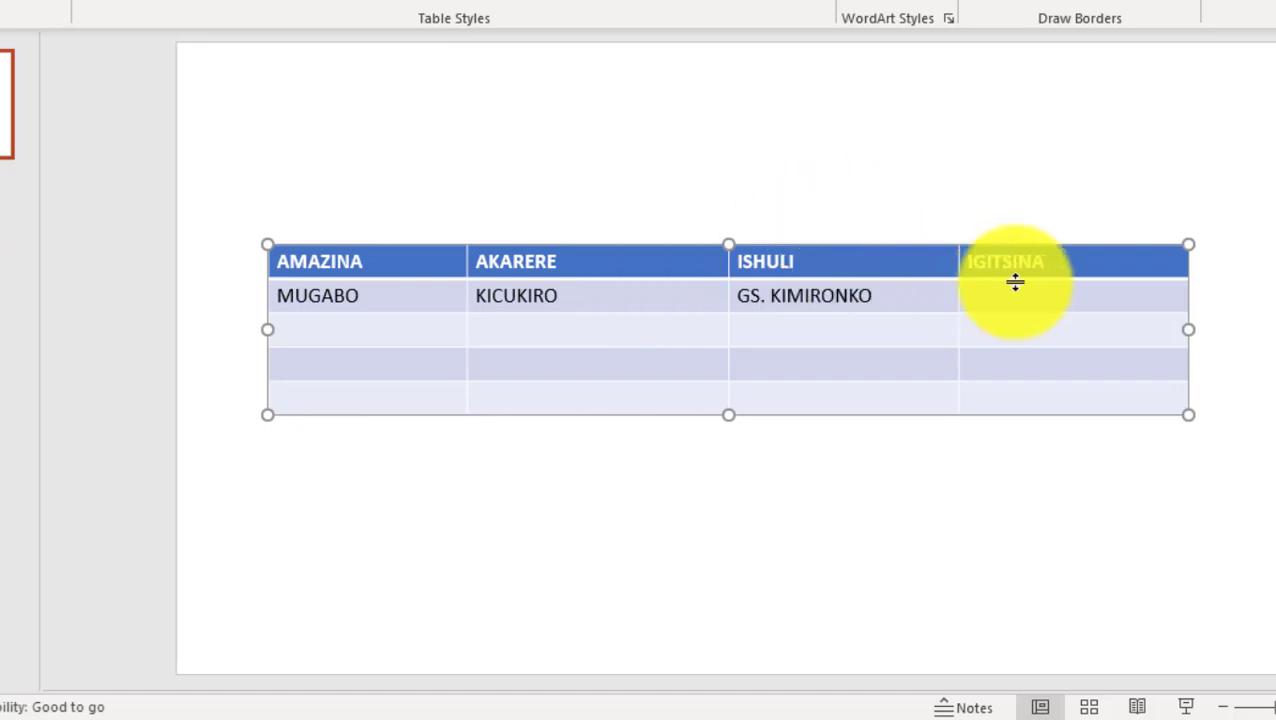
pyautogui.click(1013, 290)
pyautogui.write('M')
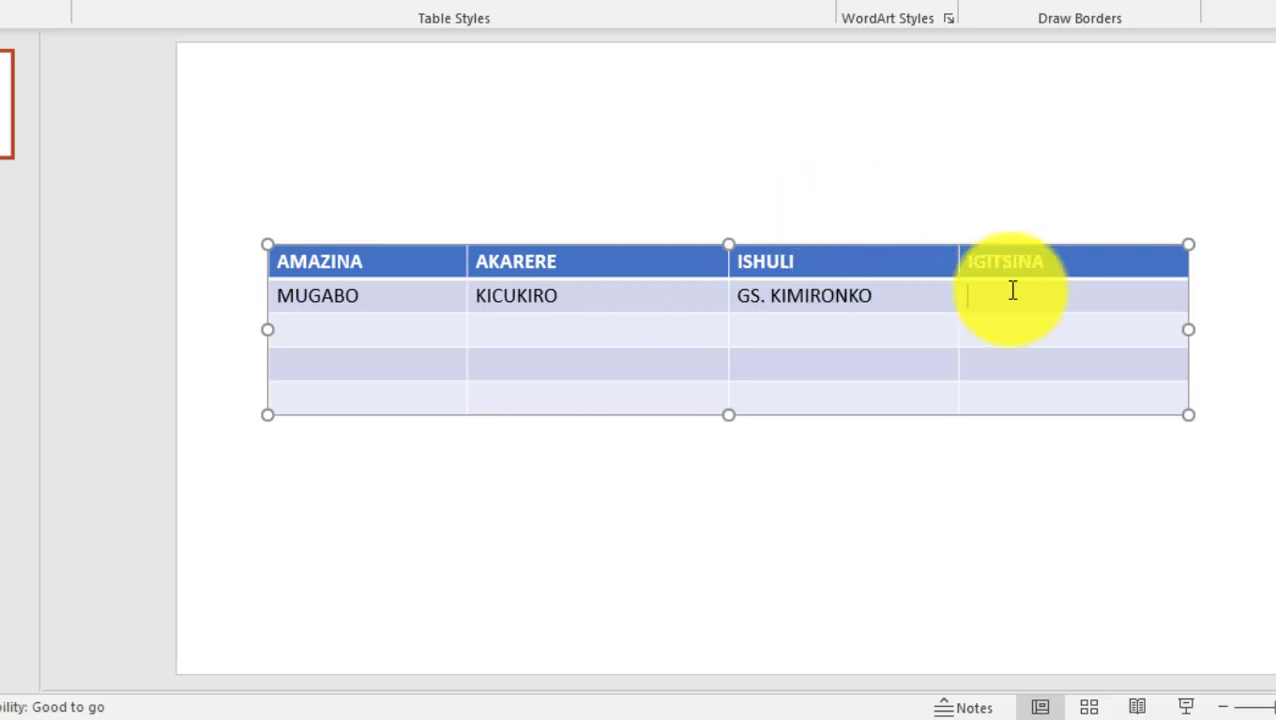
pyautogui.click(350, 336)
pyautogui.click(977, 339)
pyautogui.write('F')
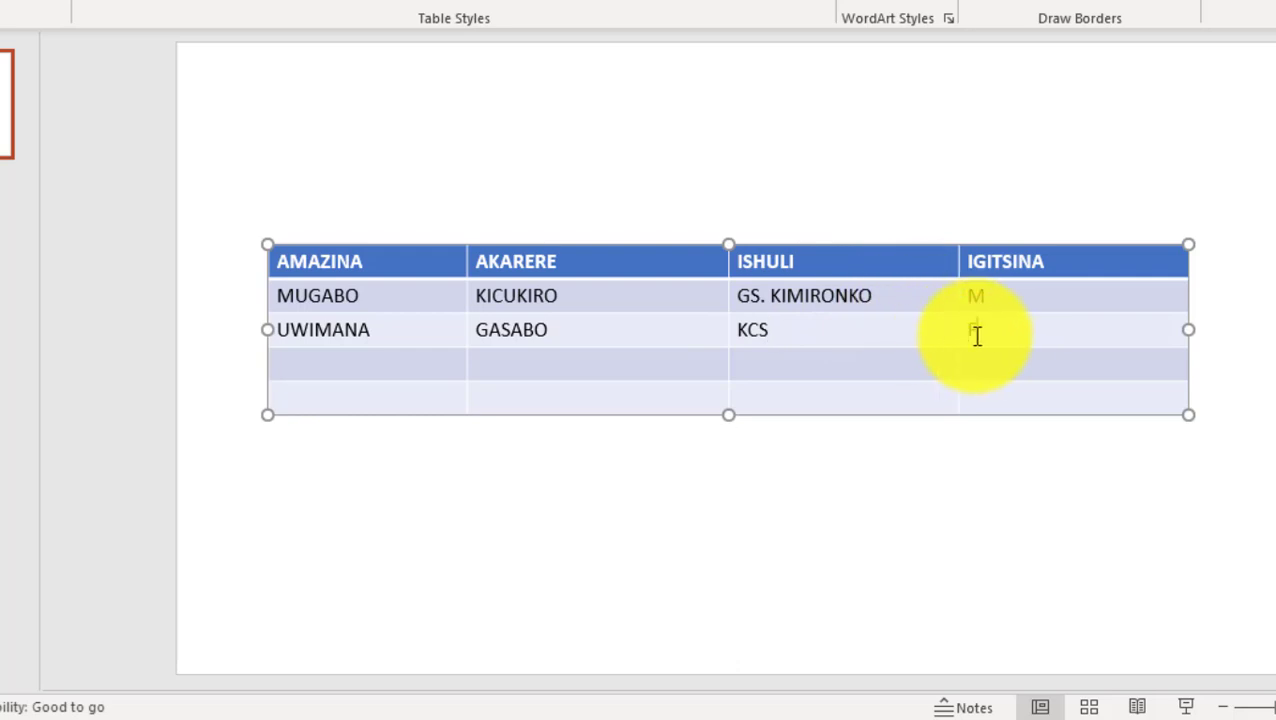
# - Move through the cells of the empty third and last table rows
pyautogui.click(353, 370)
pyautogui.click(561, 373)
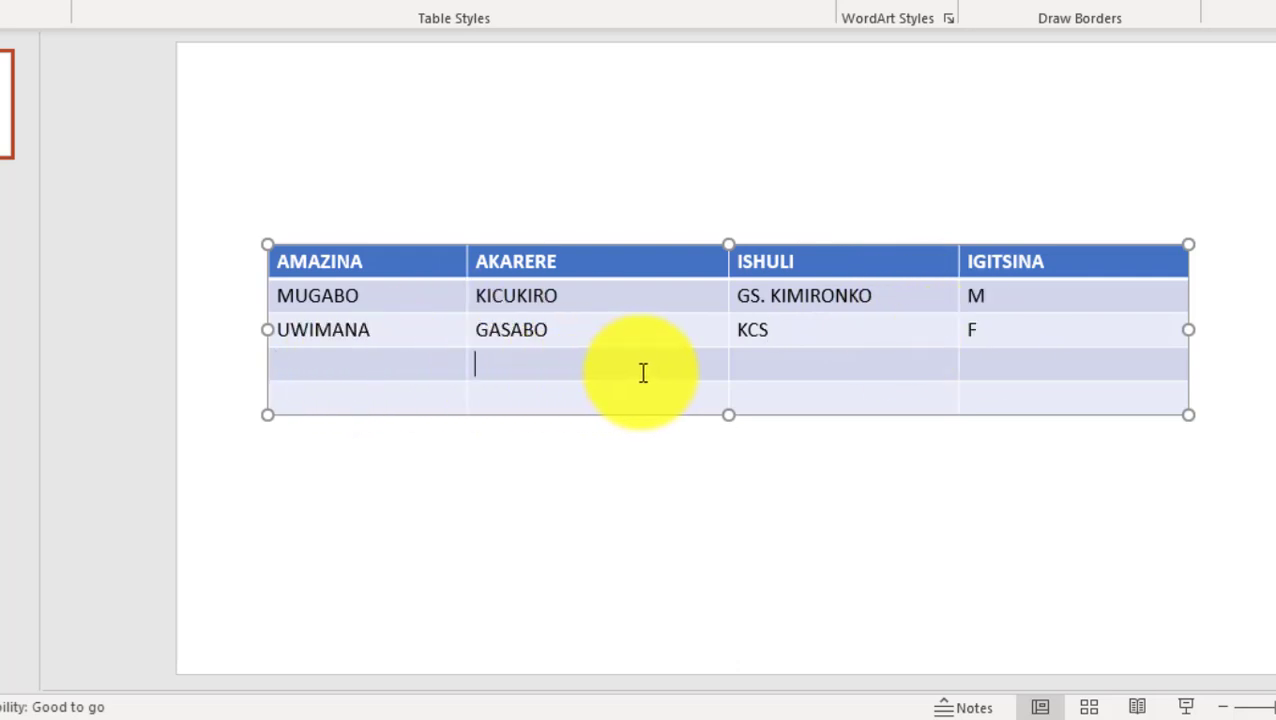
pyautogui.click(795, 364)
pyautogui.click(1060, 364)
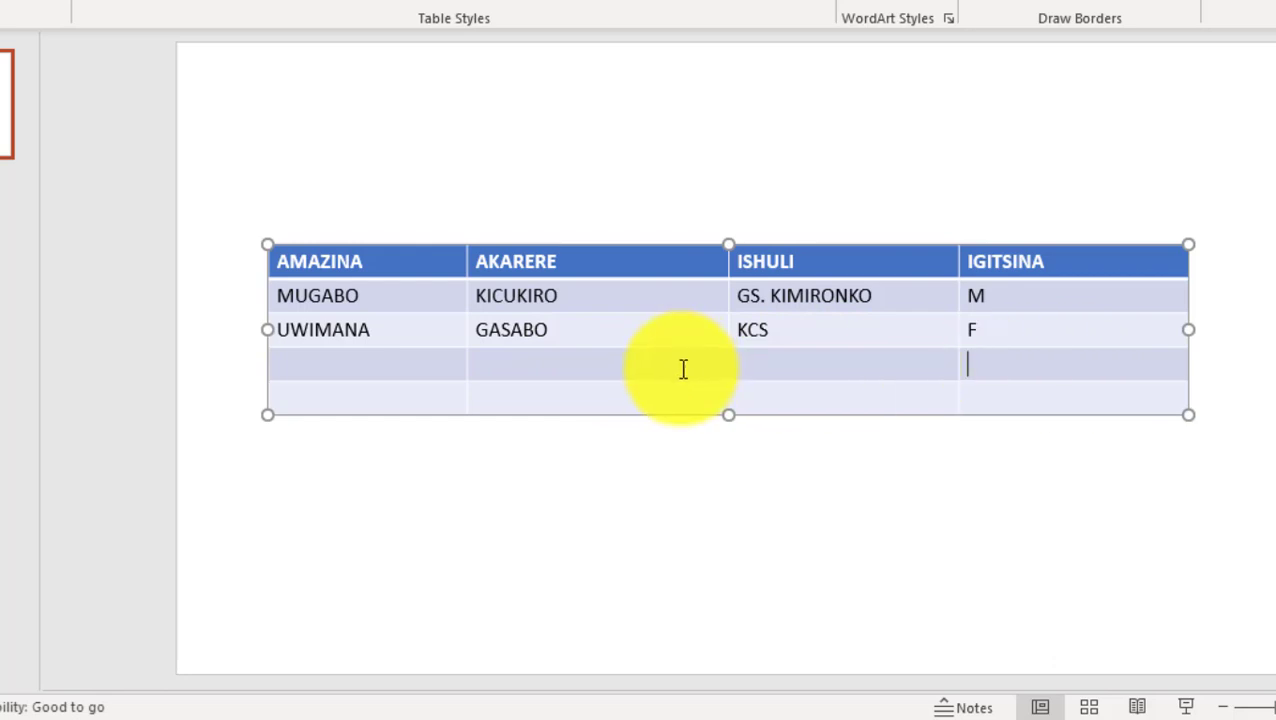
pyautogui.click(499, 404)
pyautogui.click(404, 398)
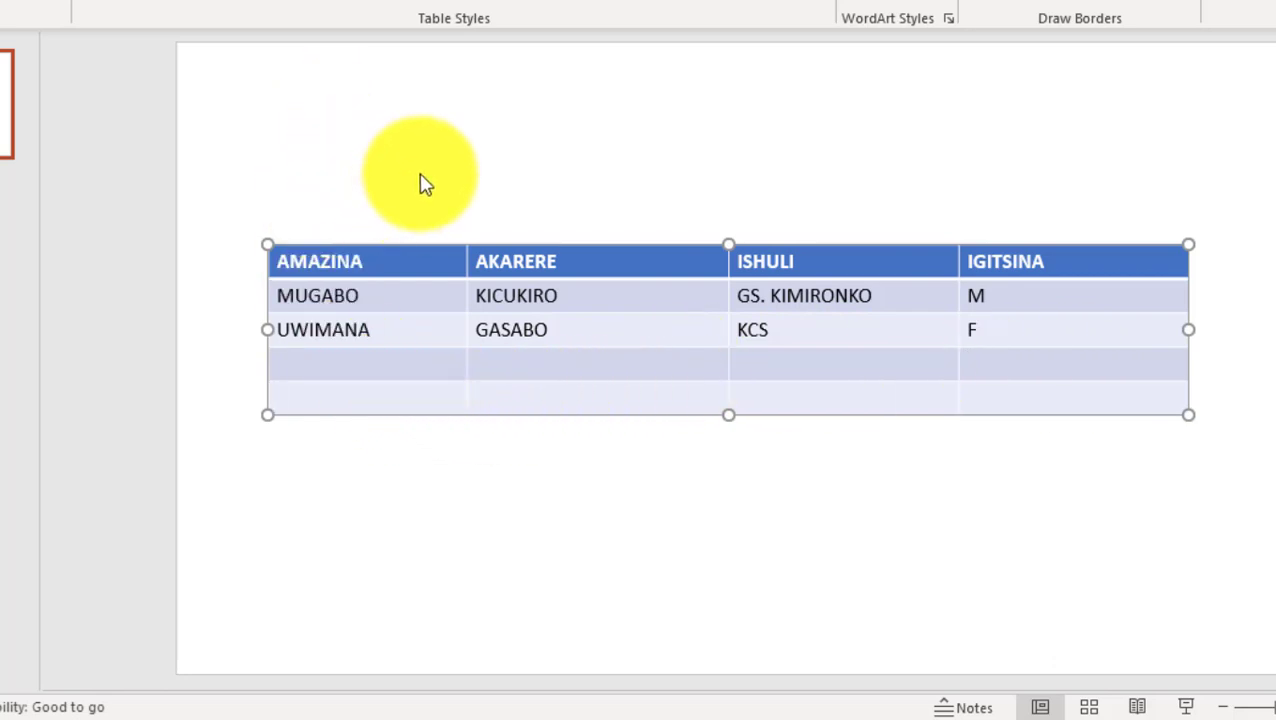
# - Delete the stray empty text box above the table
pyautogui.click(567, 183)
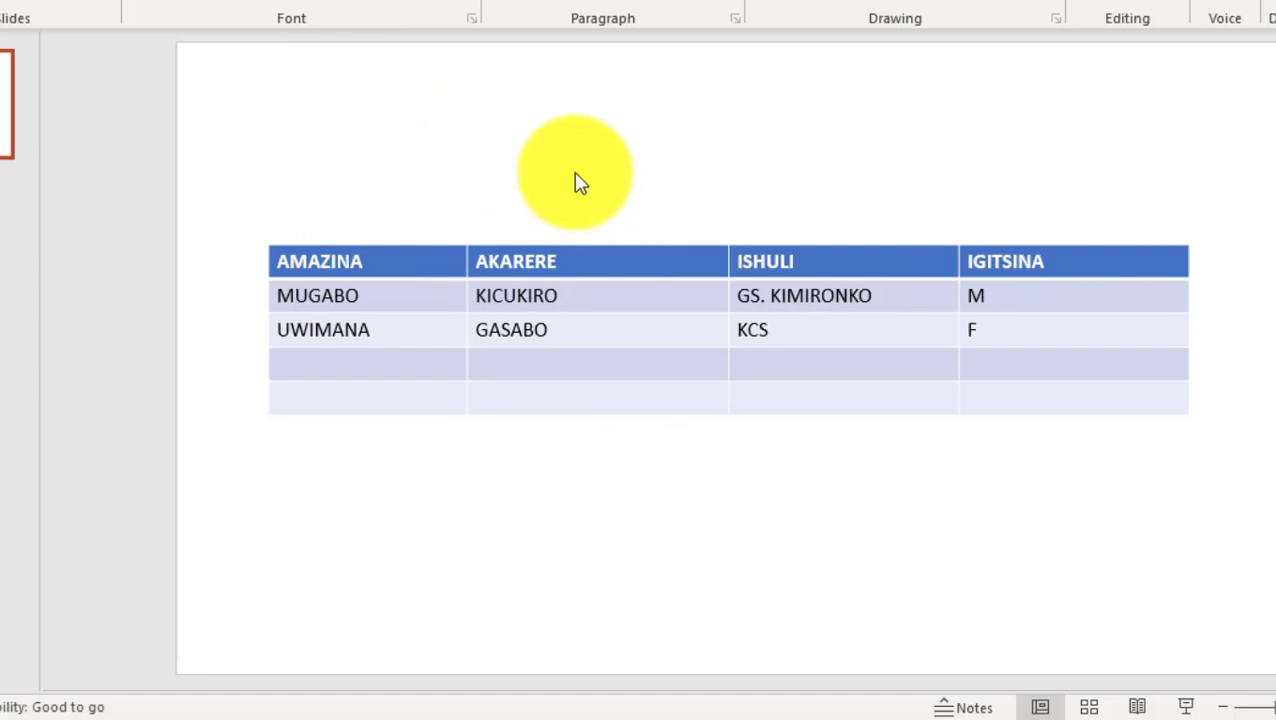
pyautogui.click(505, 237)
pyautogui.click(485, 145)
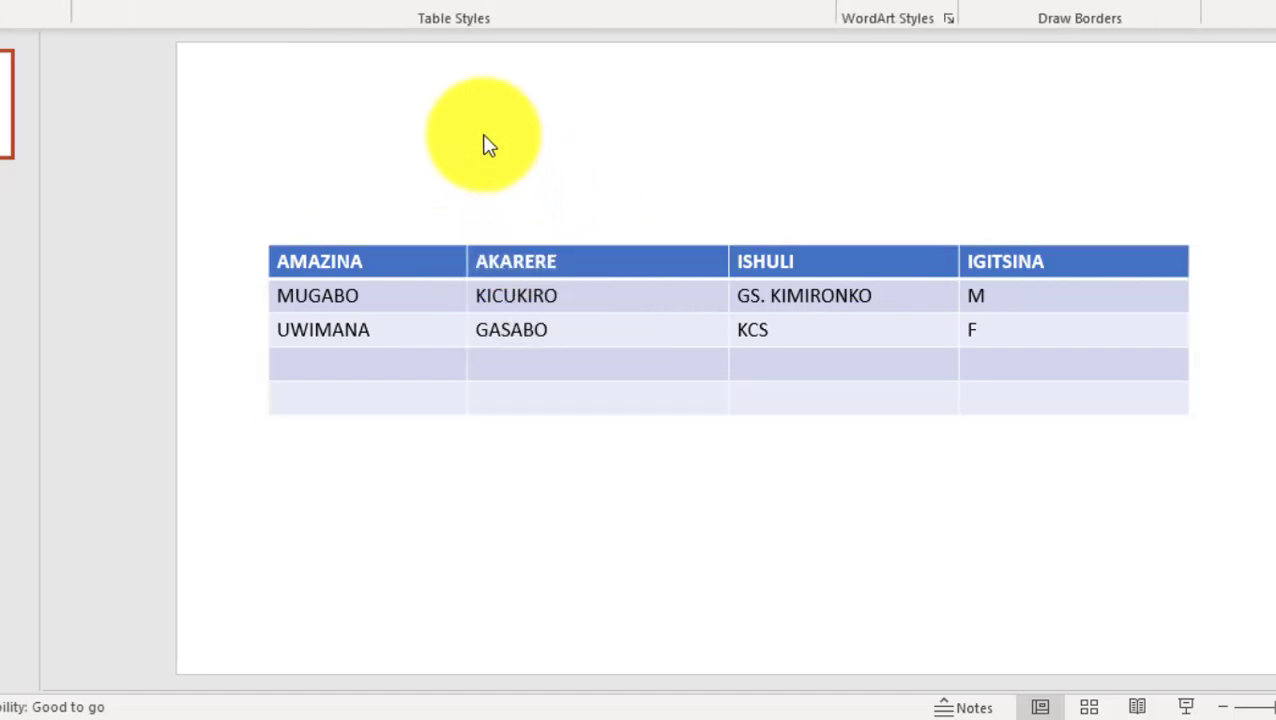
pyautogui.click(262, 128)
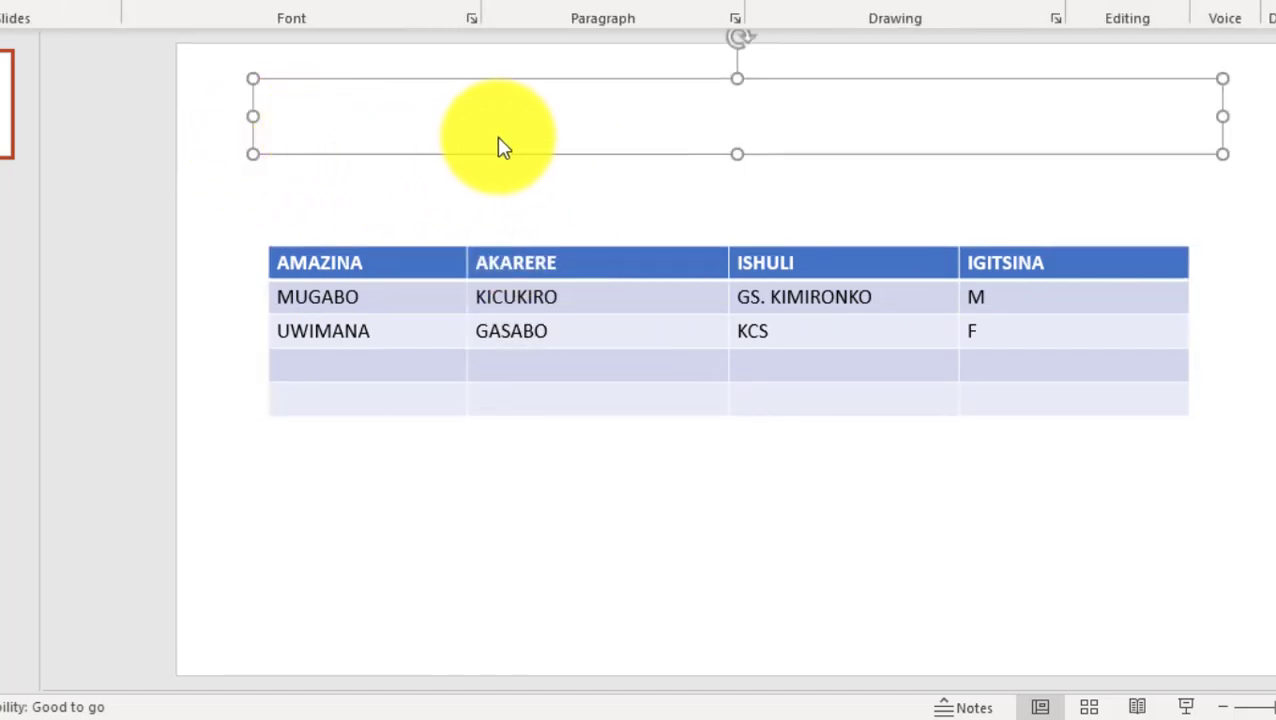
pyautogui.moveTo(501, 148); pyautogui.dragTo(500, 198)
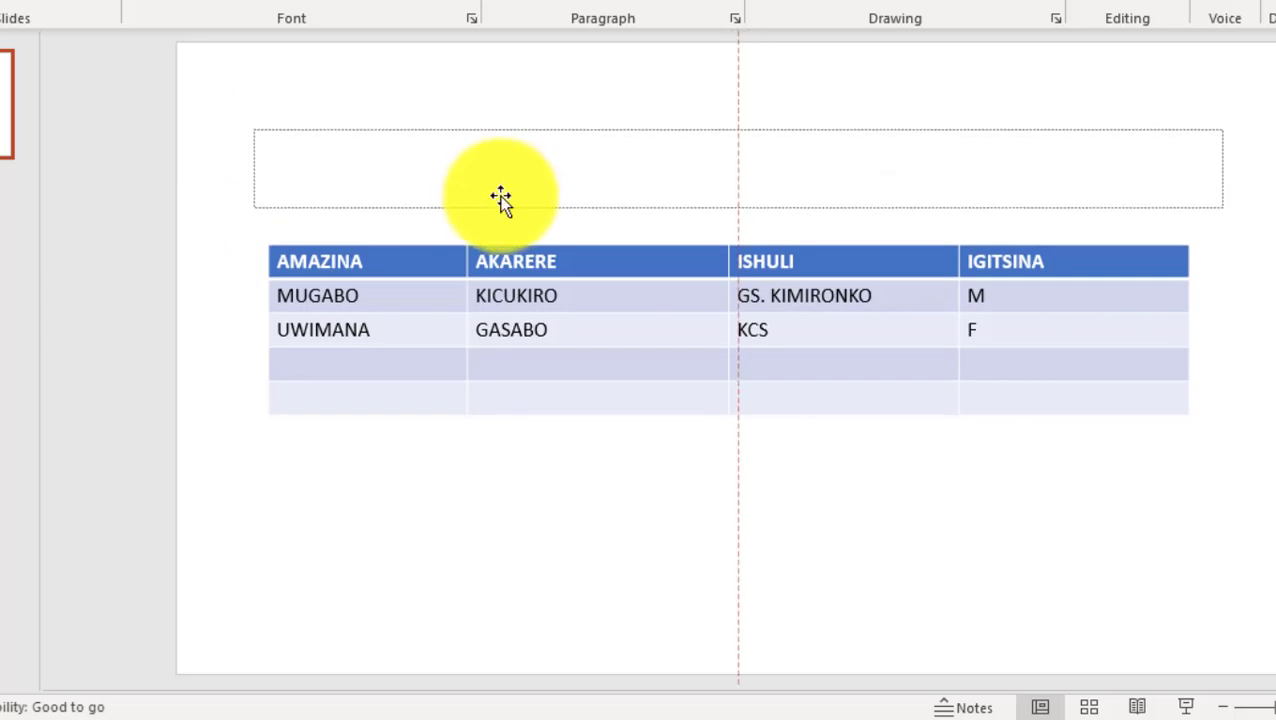
pyautogui.press('Escape')
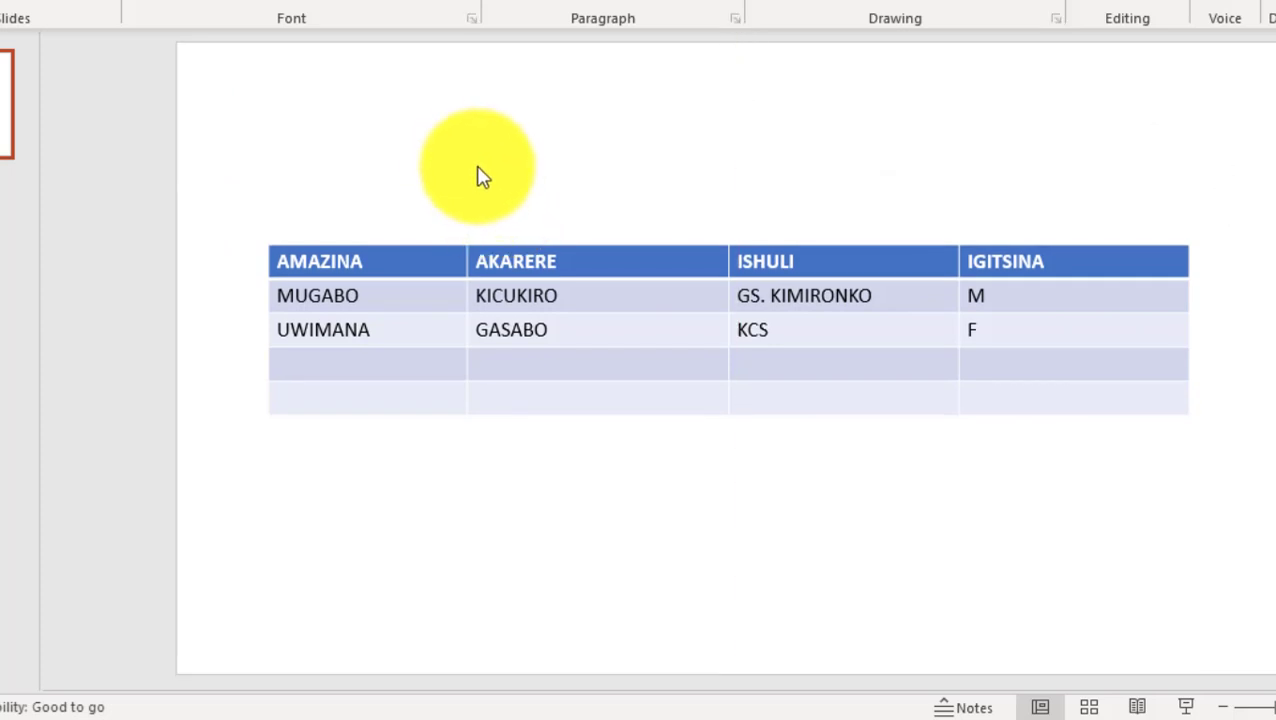
pyautogui.click(410, 131)
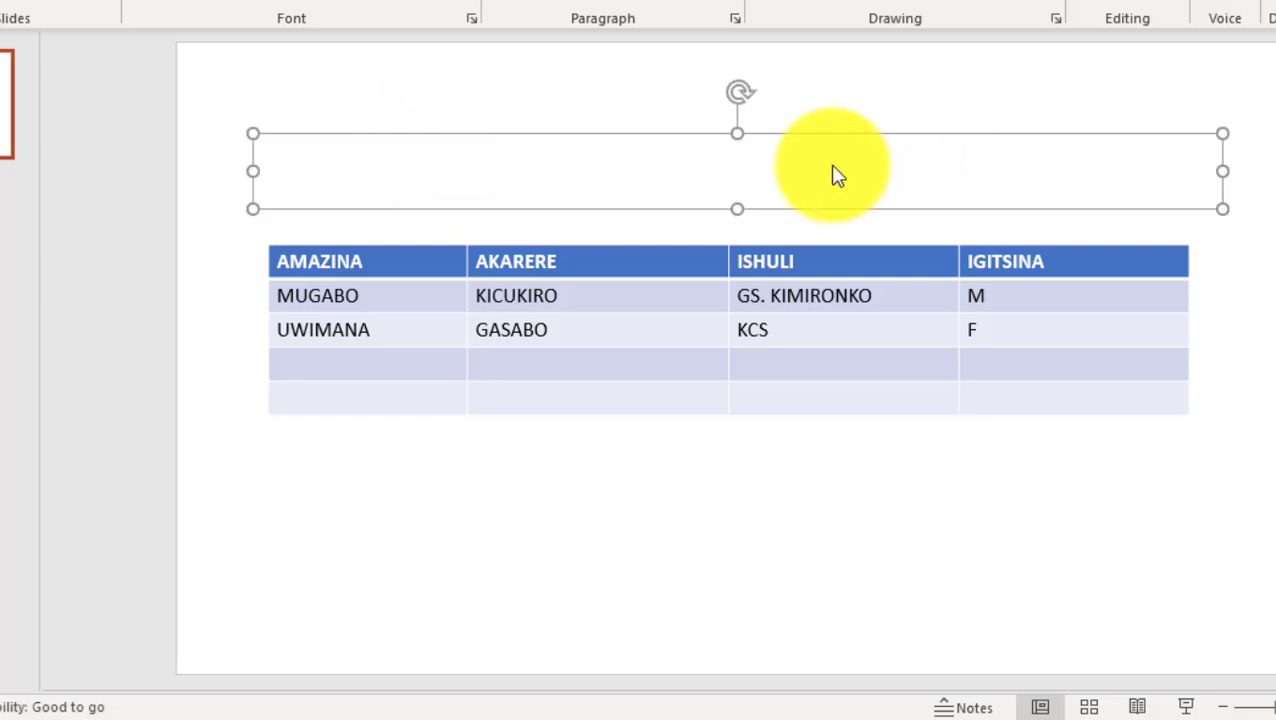
pyautogui.press('Delete')
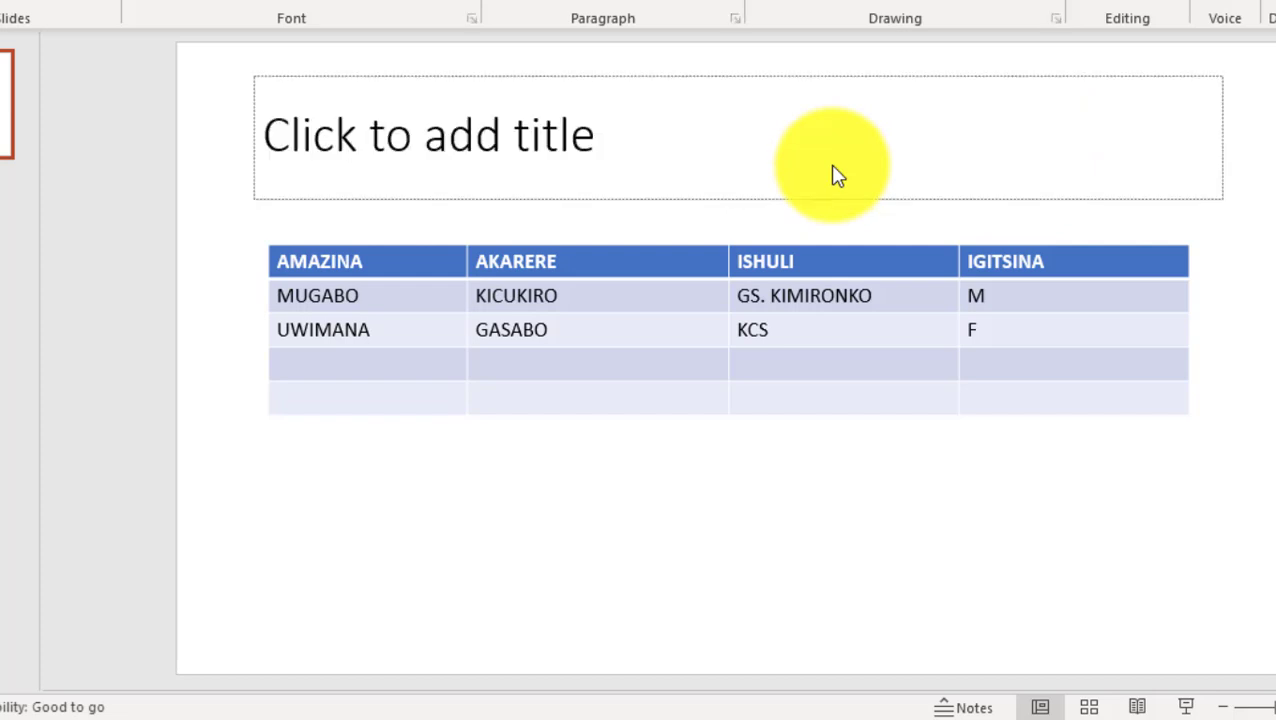
# - Resize the title placeholder so it sits just above the table
pyautogui.click(382, 85)
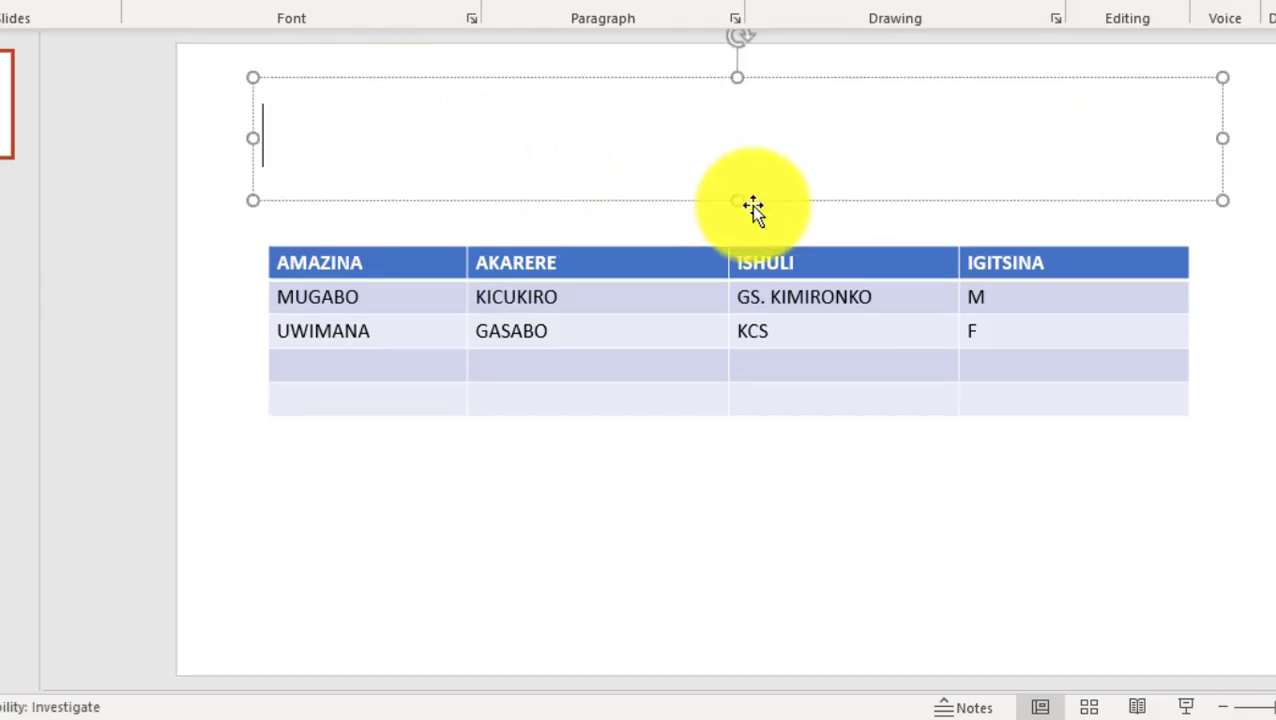
pyautogui.moveTo(738, 200); pyautogui.dragTo(738, 218)
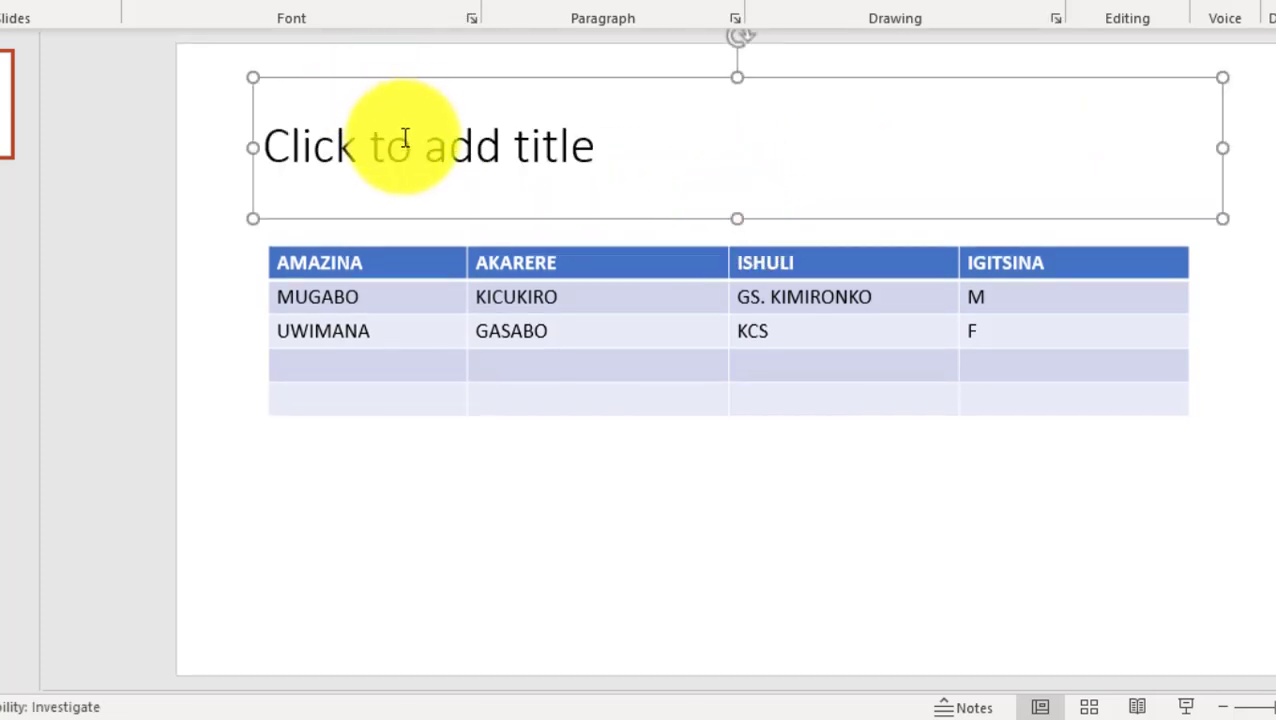
pyautogui.click(405, 141)
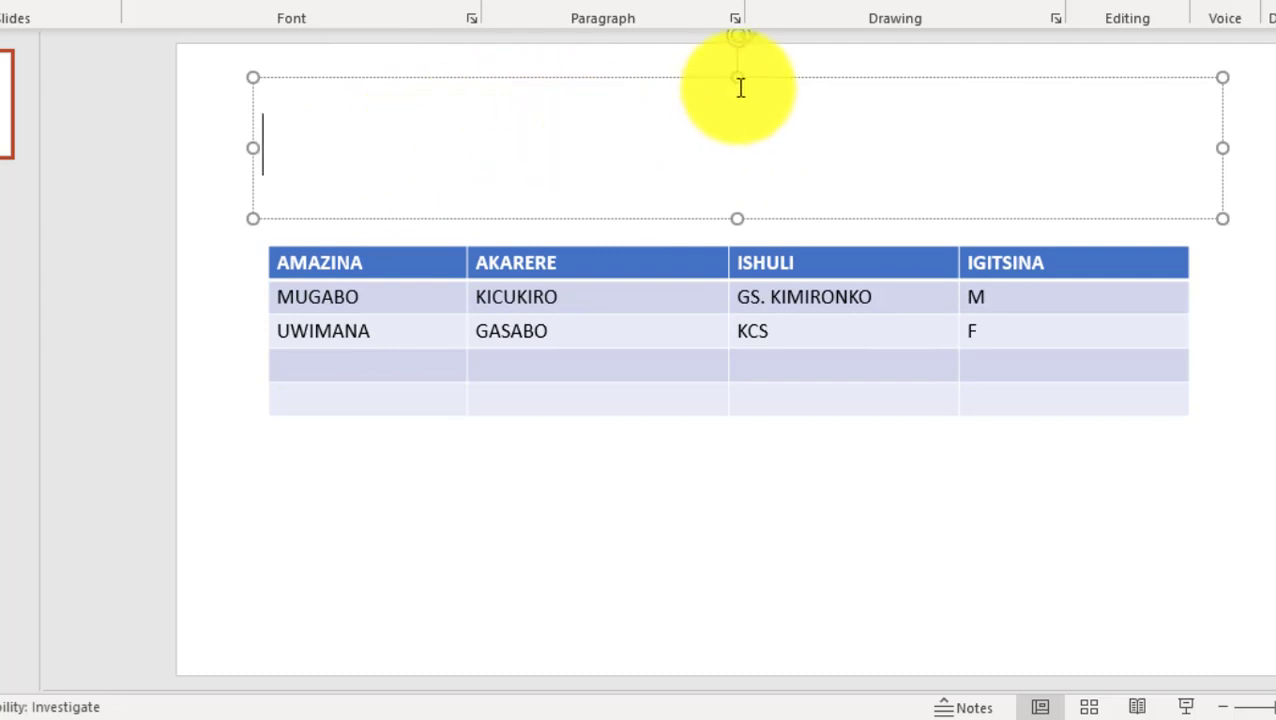
pyautogui.moveTo(738, 80); pyautogui.dragTo(740, 120)
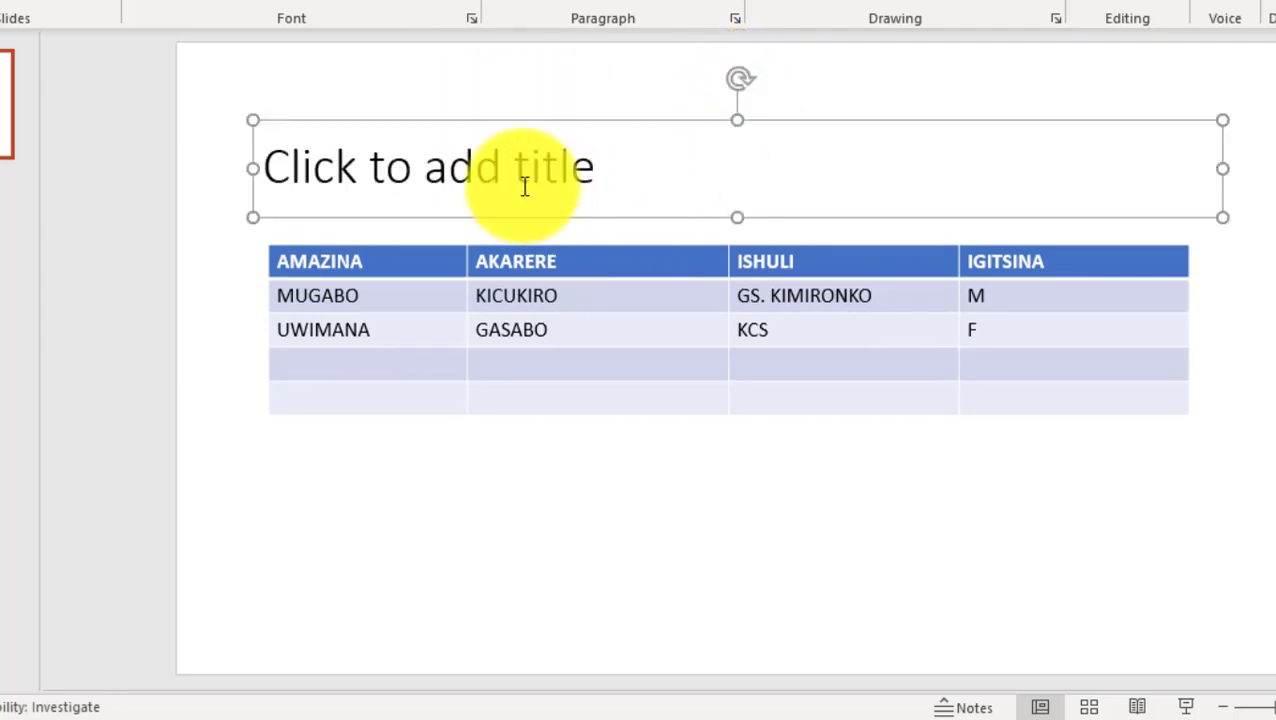
# - Replace the title text with IMYIRONDORO Y'ABANYESHURI
pyautogui.click(540, 175)
pyautogui.write('LISTE')
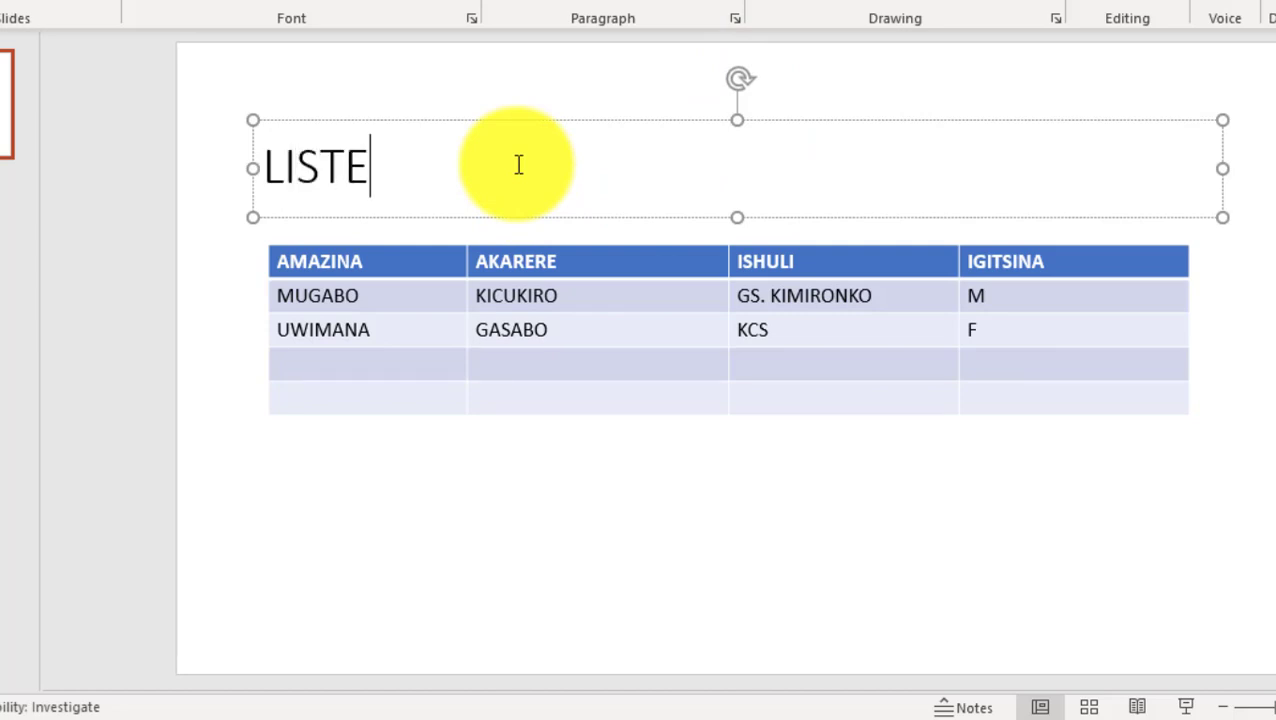
pyautogui.press('BackSpace')
pyautogui.press('BackSpace')
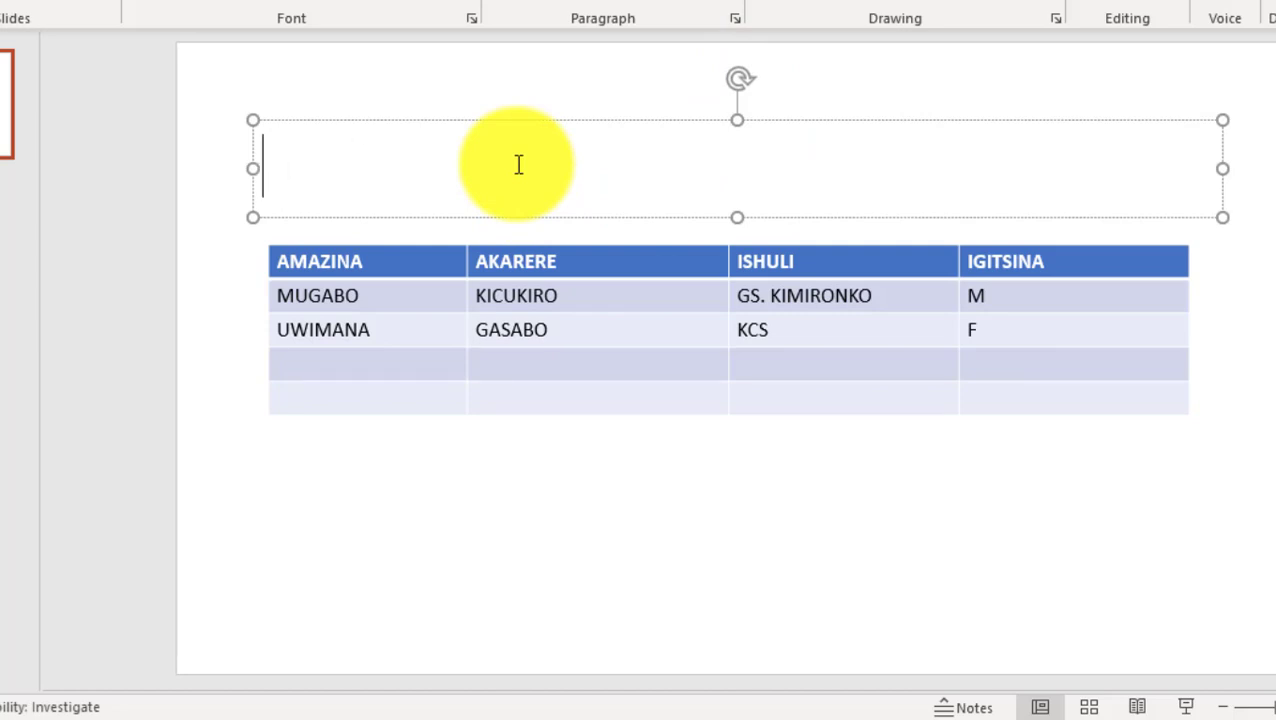
pyautogui.write('UMWIR')
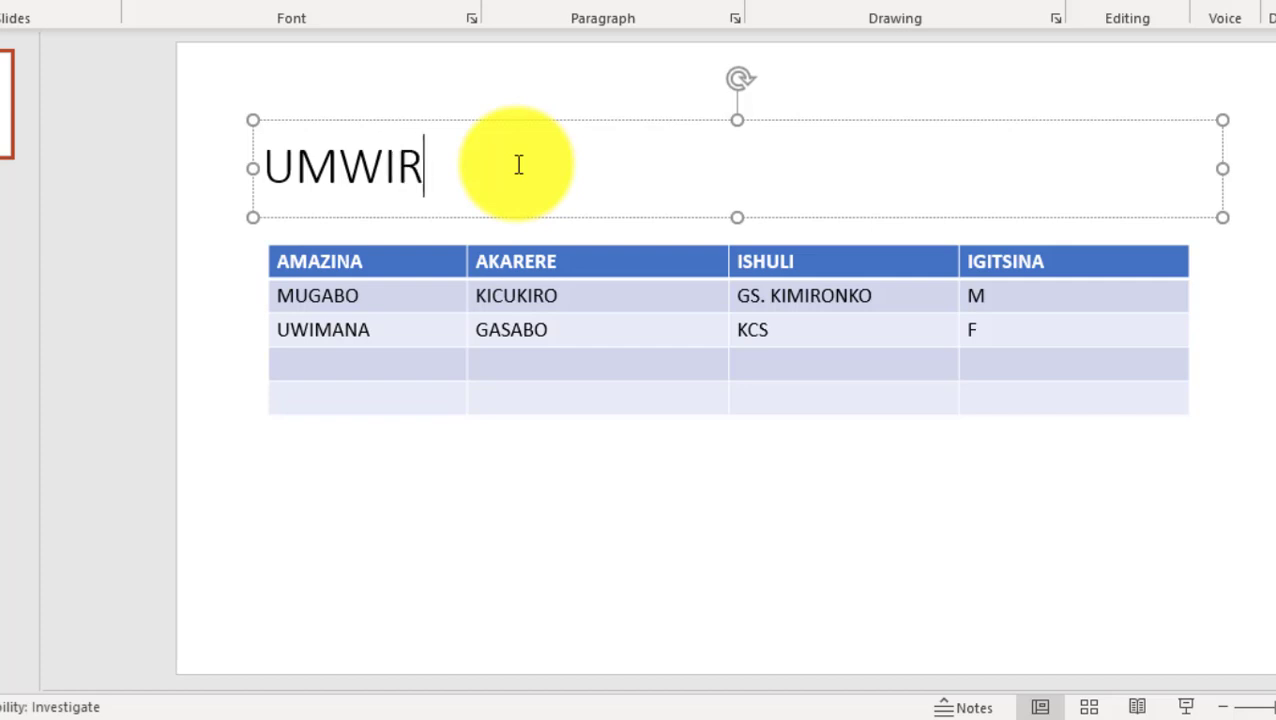
pyautogui.write('ONDO')
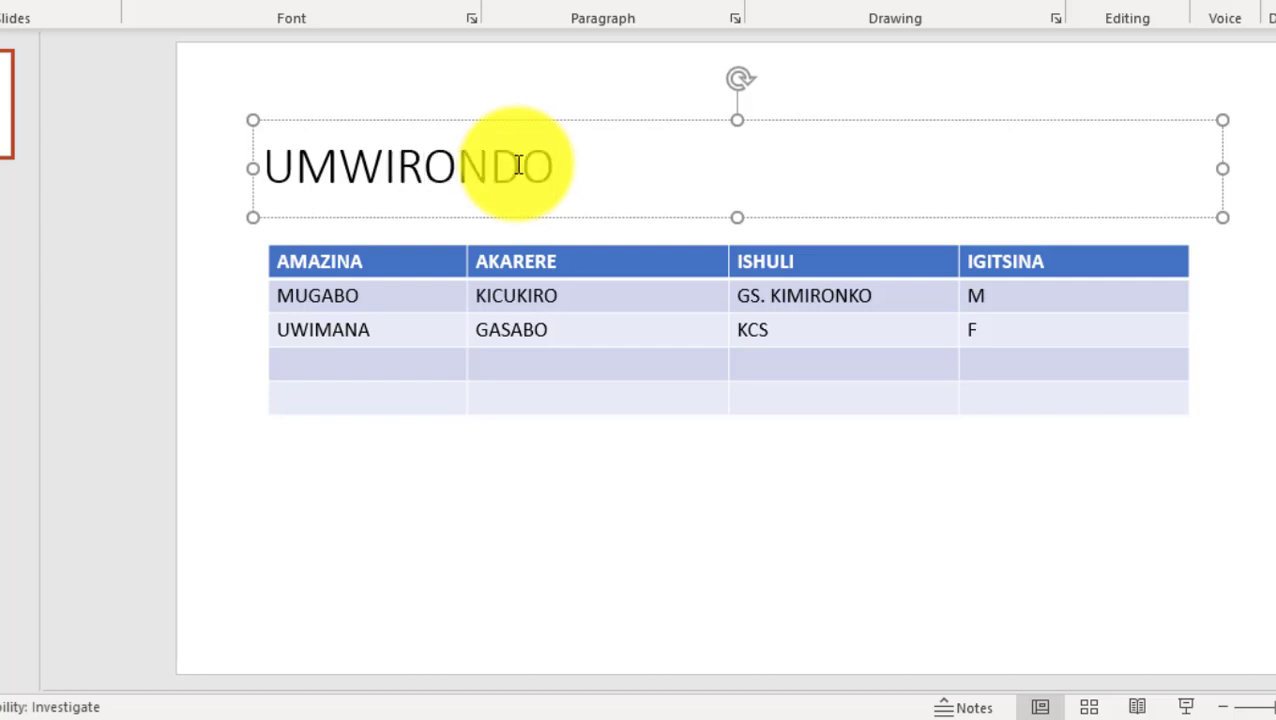
pyautogui.write('RO W')
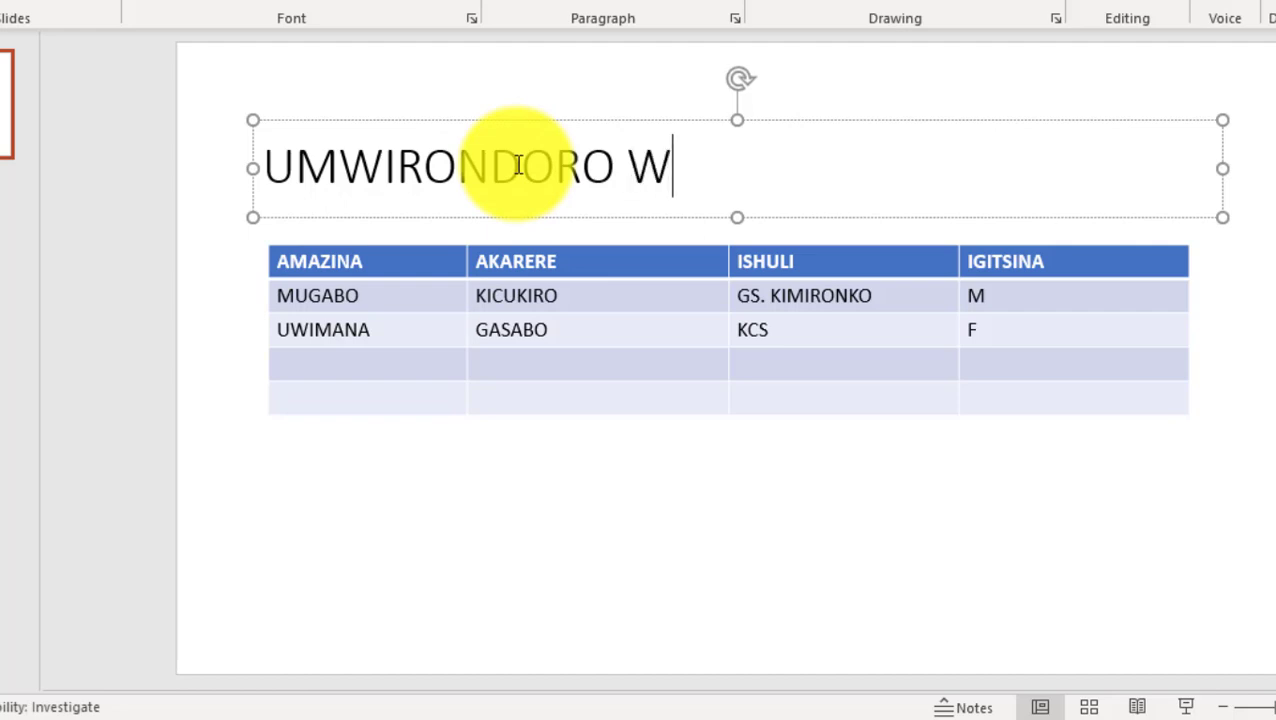
pyautogui.write('’UMUN')
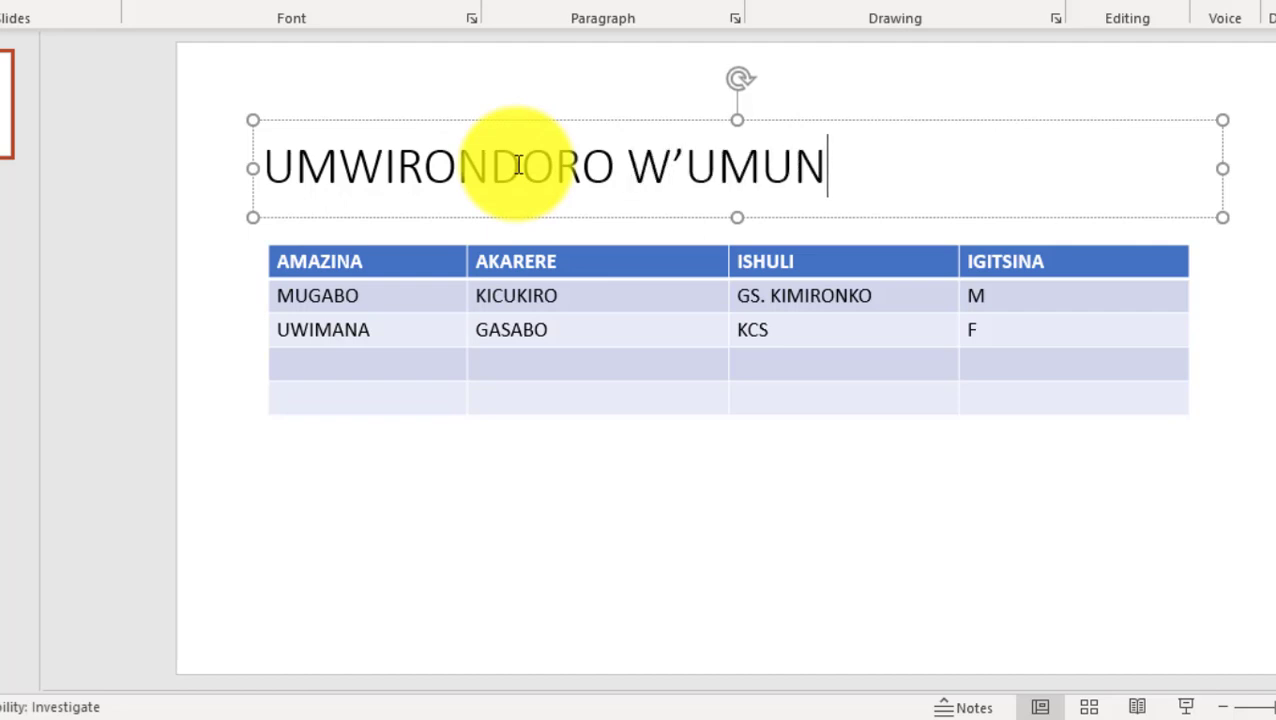
pyautogui.write('YESHURI')
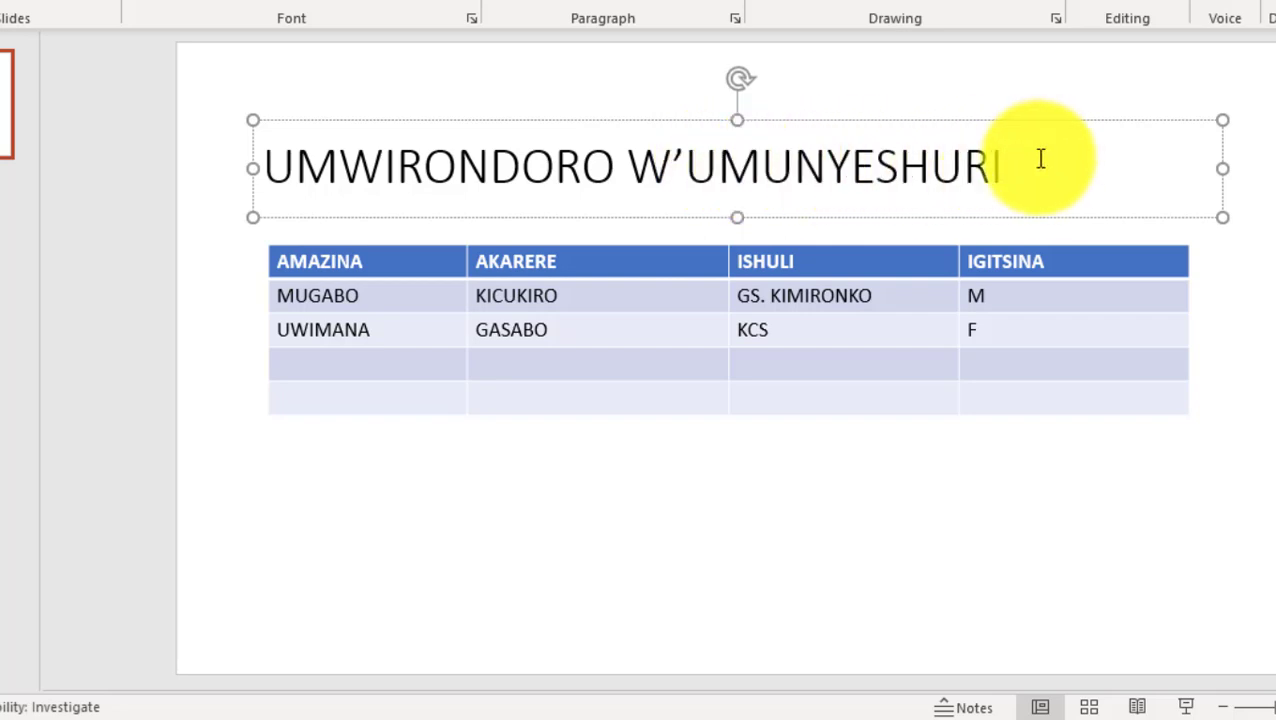
pyautogui.press('BackSpace')
pyautogui.press('BackSpace')
pyautogui.press('BackSpace')
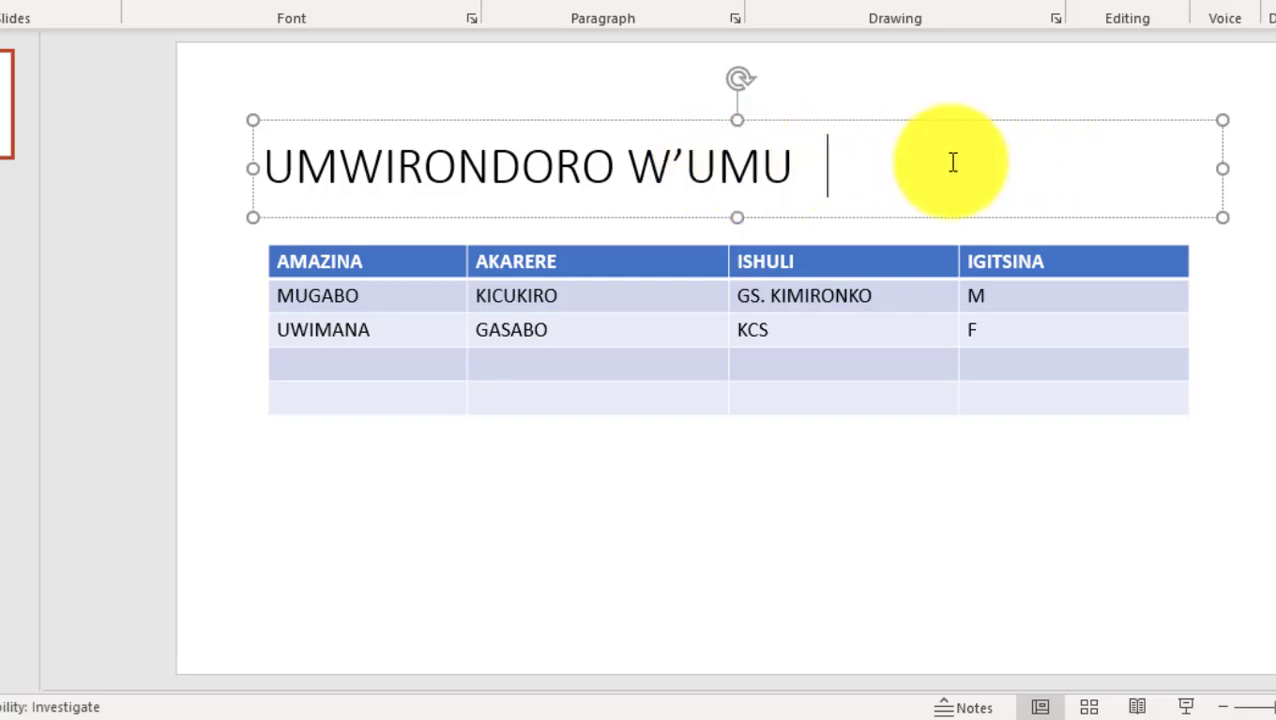
pyautogui.press('BackSpace')
pyautogui.press('BackSpace')
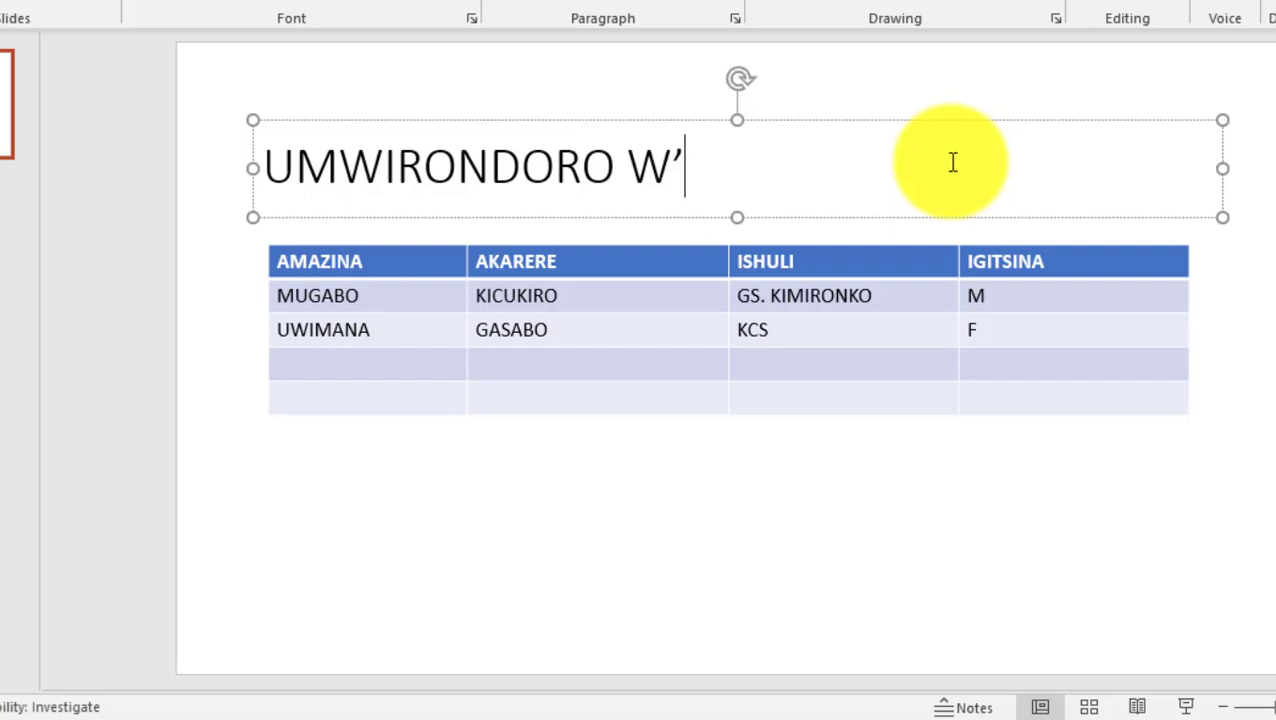
pyautogui.press('BackSpace')
pyautogui.press('BackSpace')
pyautogui.press('BackSpace')
pyautogui.press('BackSpace')
pyautogui.press('BackSpace')
pyautogui.press('BackSpace')
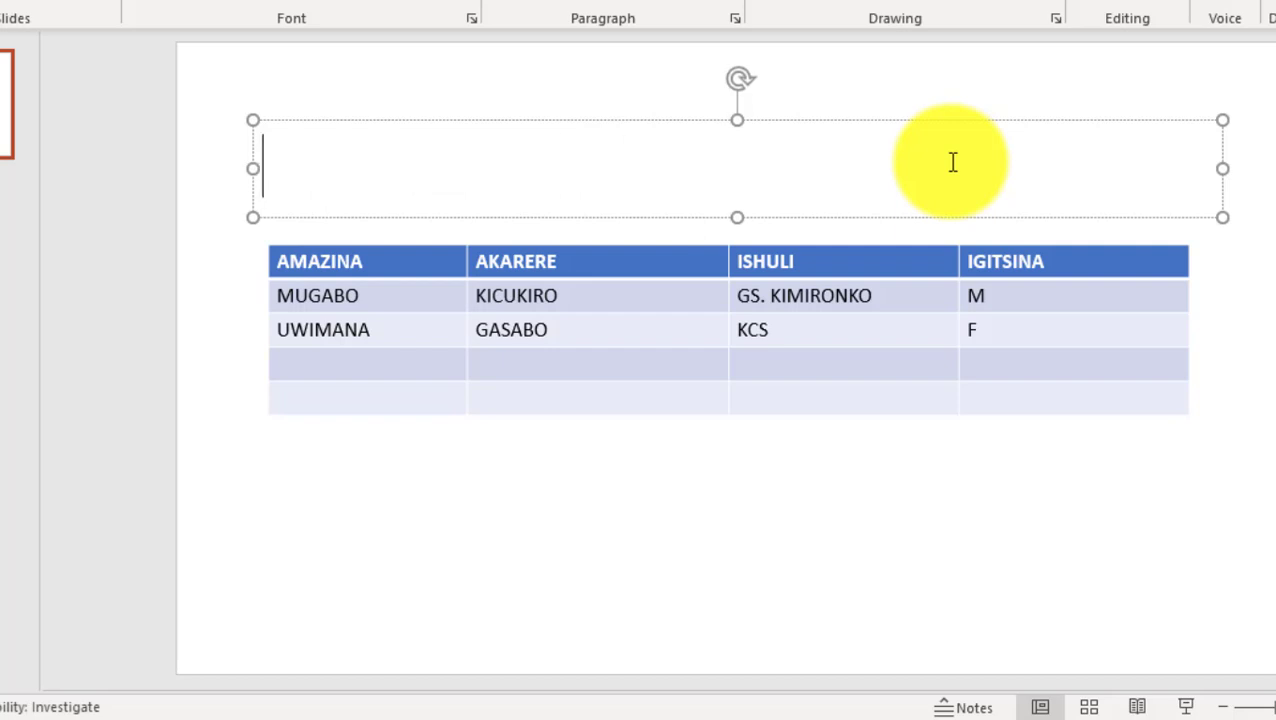
pyautogui.write('IMYIR')
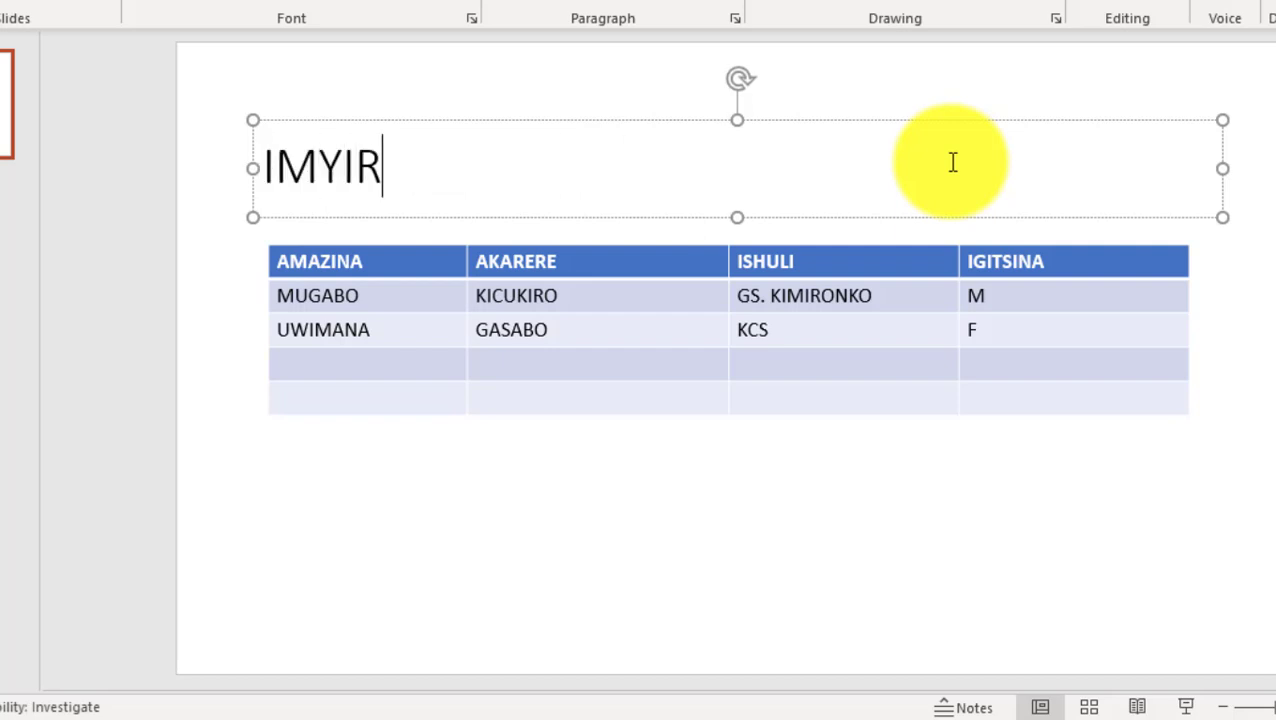
pyautogui.write('ONDO')
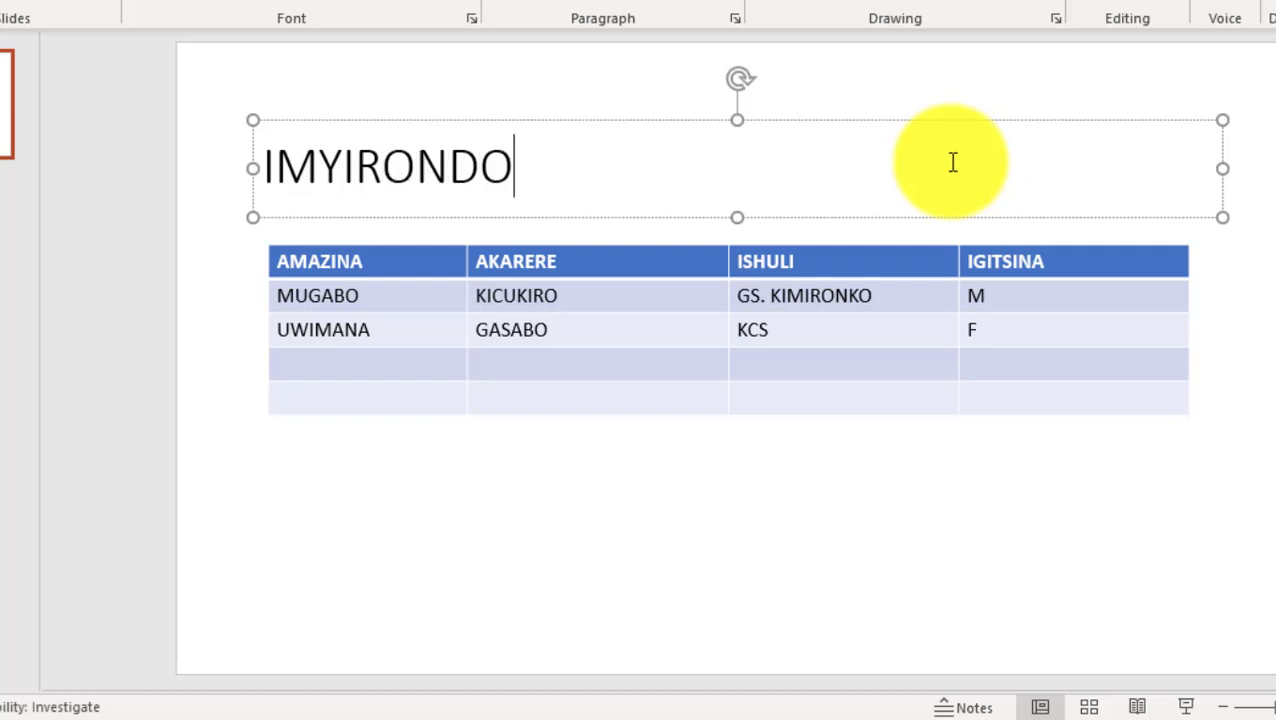
pyautogui.write('RO Y’')
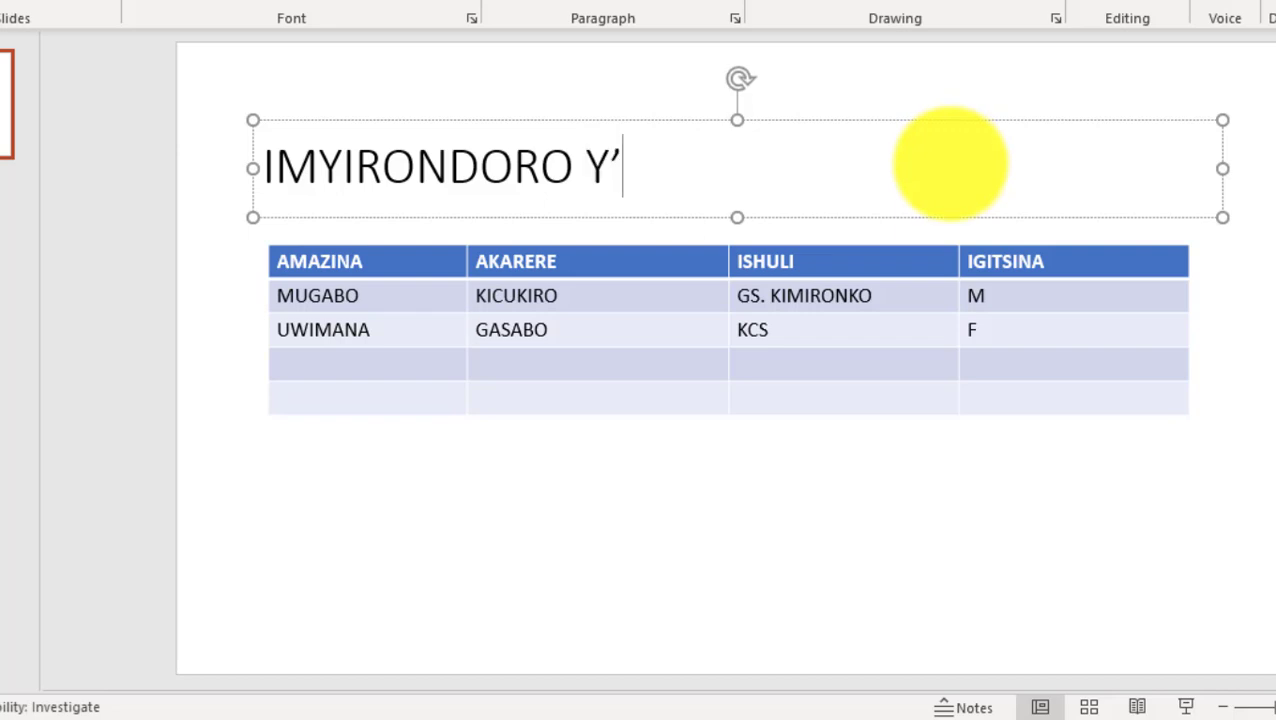
pyautogui.write('ABANYES')
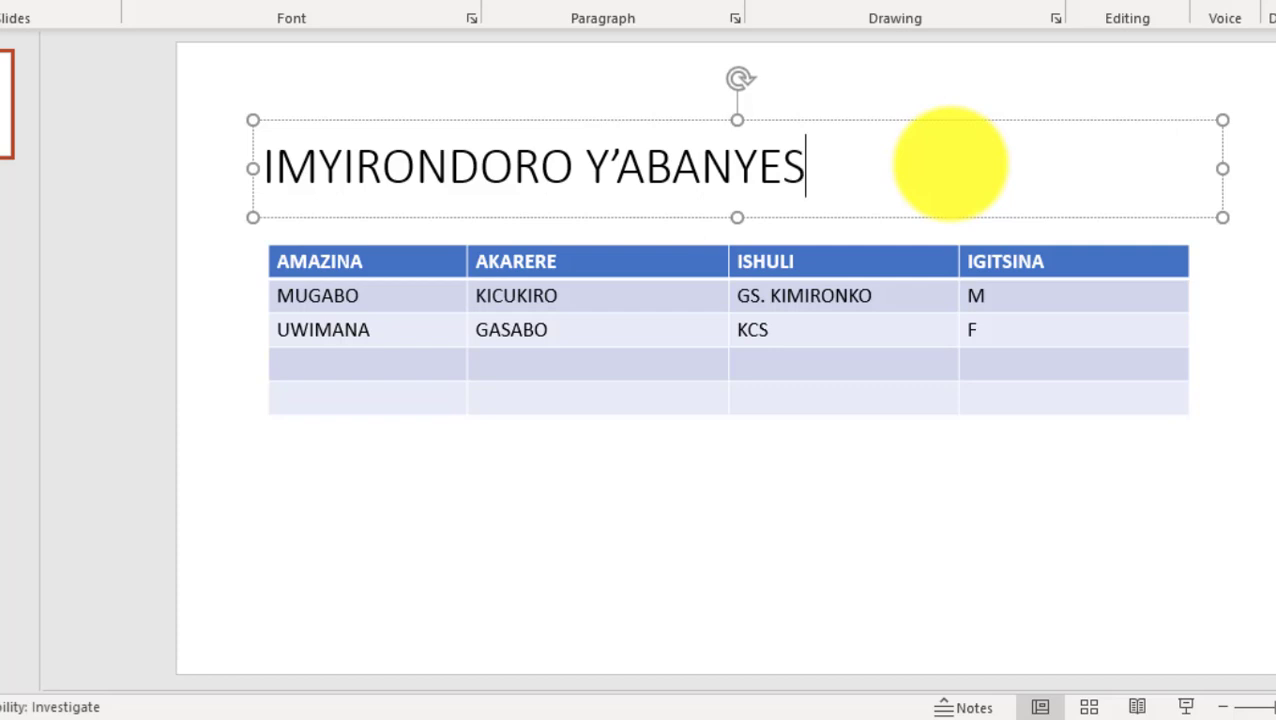
pyautogui.write('HURI')
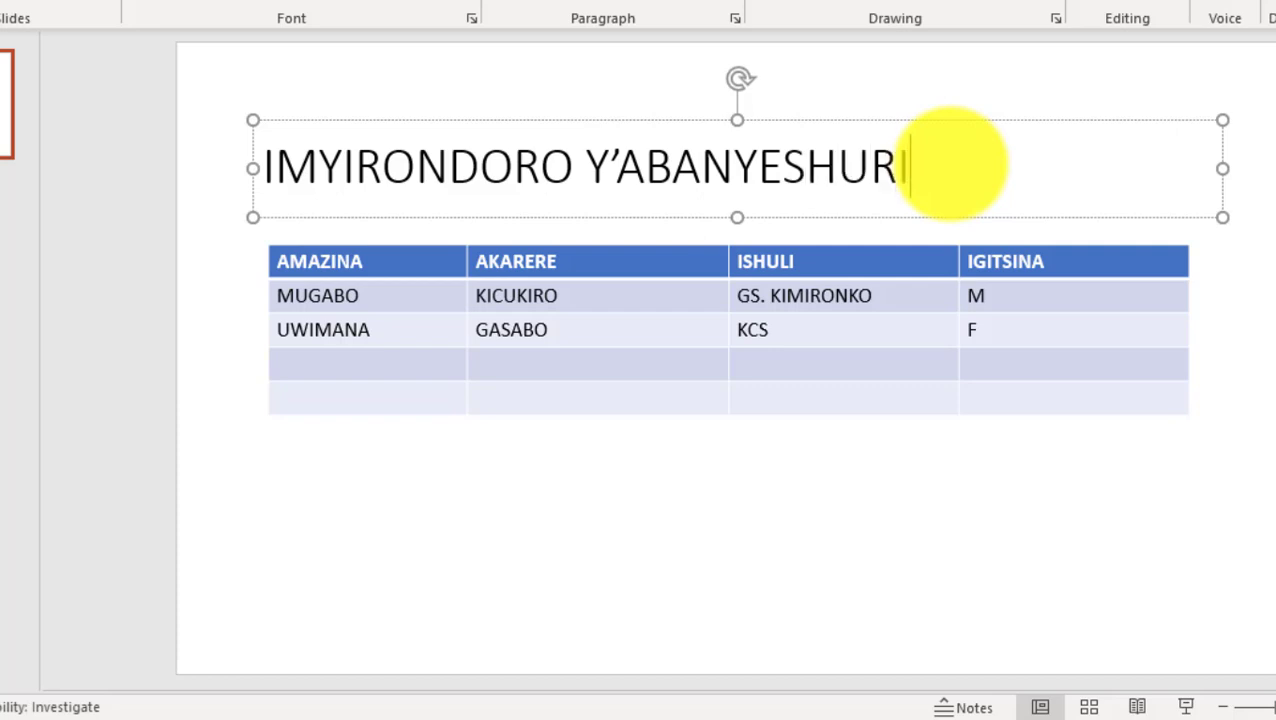
pyautogui.click(379, 83)
pyautogui.click(590, 364)
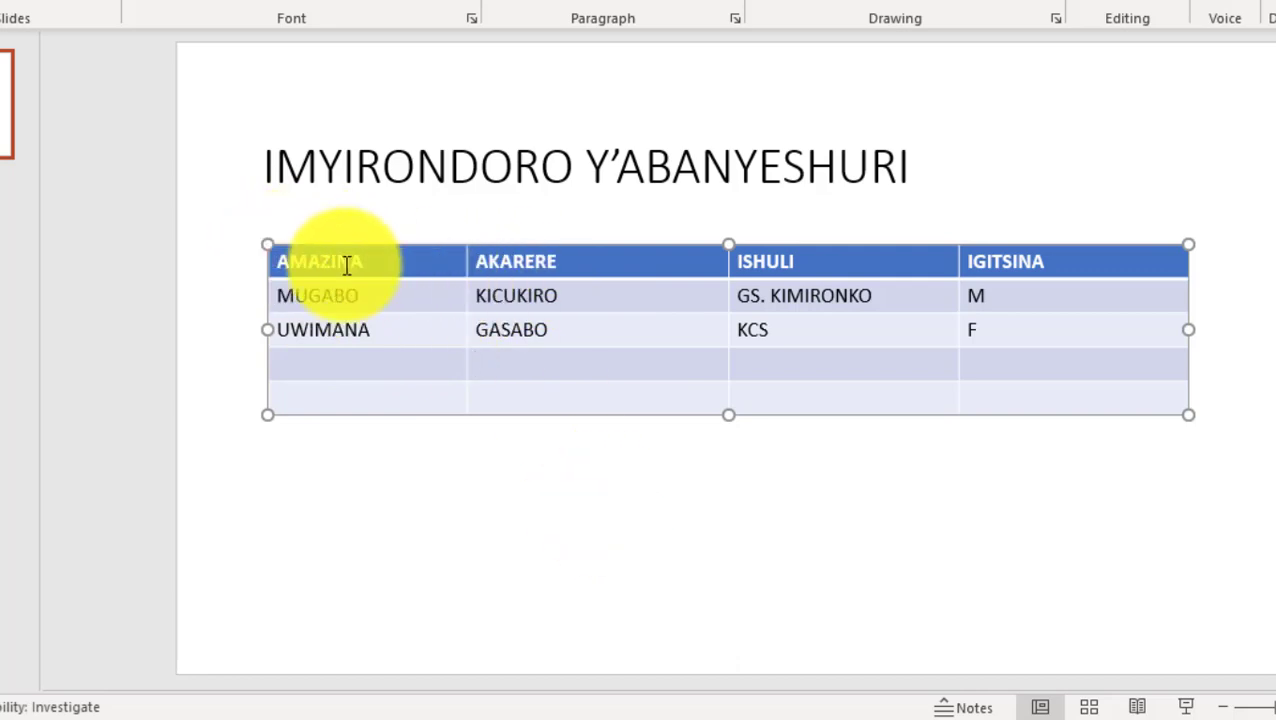
# - Nudge the student table slightly to the right
pyautogui.click(776, 488)
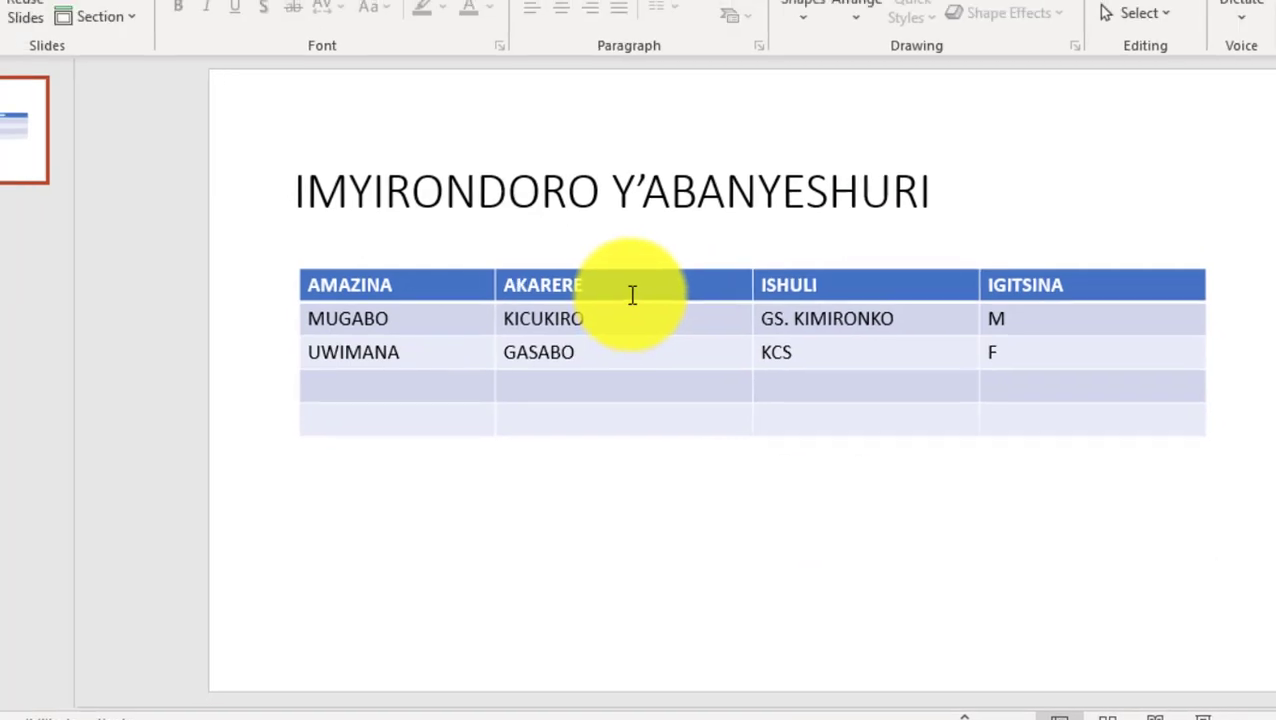
pyautogui.click(740, 387)
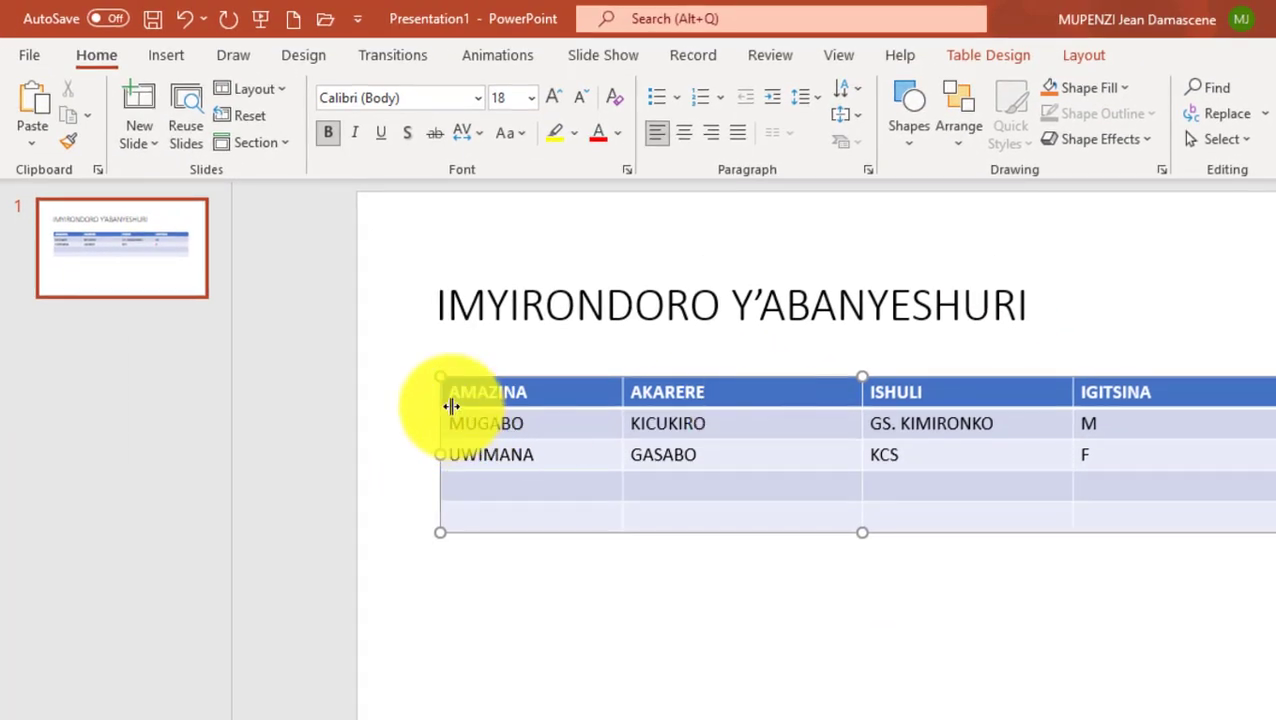
pyautogui.moveTo(441, 401); pyautogui.dragTo(450, 401)
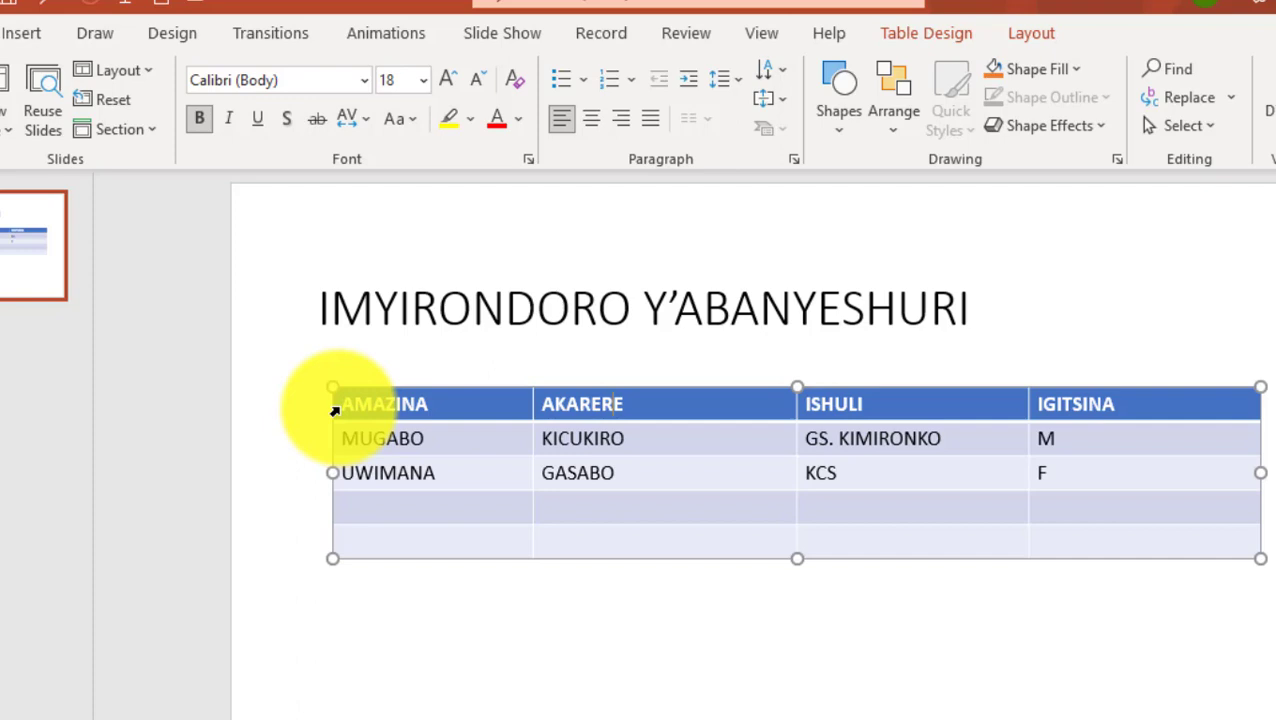
# - Select all the table's header and data cells
pyautogui.click(335, 411)
pyautogui.moveTo(338, 410); pyautogui.dragTo(588, 420)
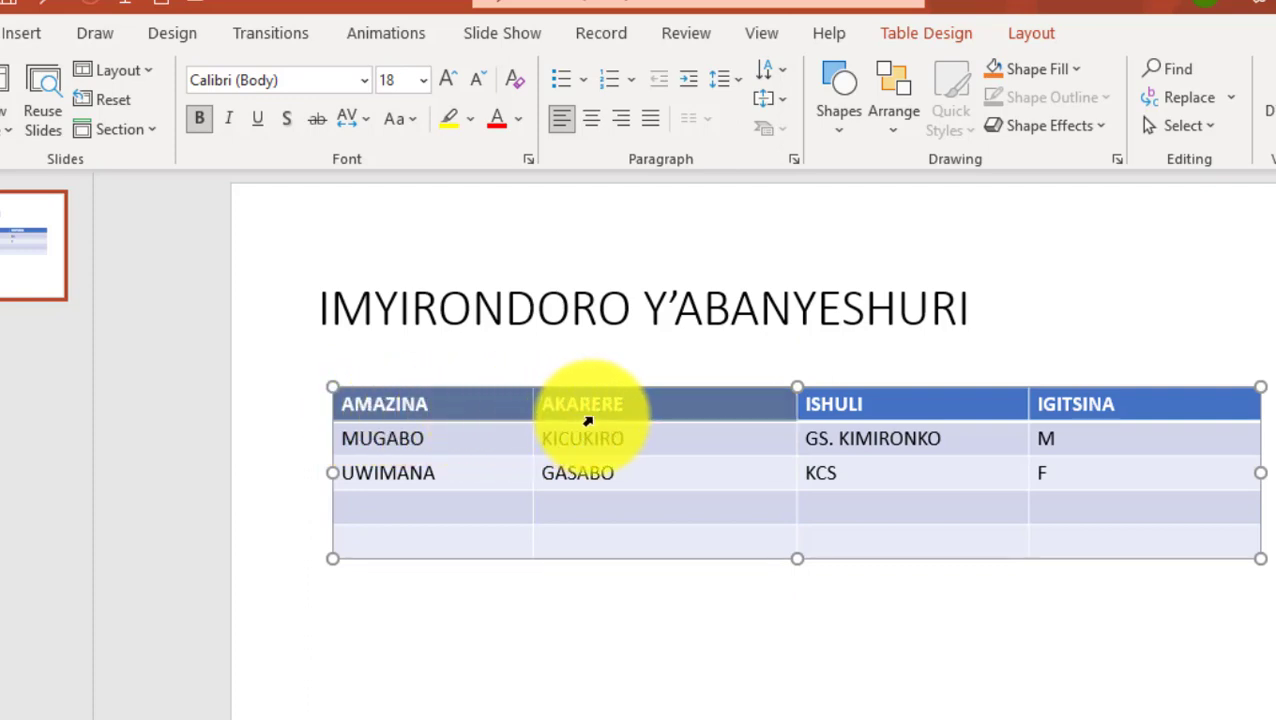
pyautogui.moveTo(588, 420)
pyautogui.mouseDown()
pyautogui.moveTo(1101, 425)
pyautogui.moveTo(1160, 471)
pyautogui.mouseUp()
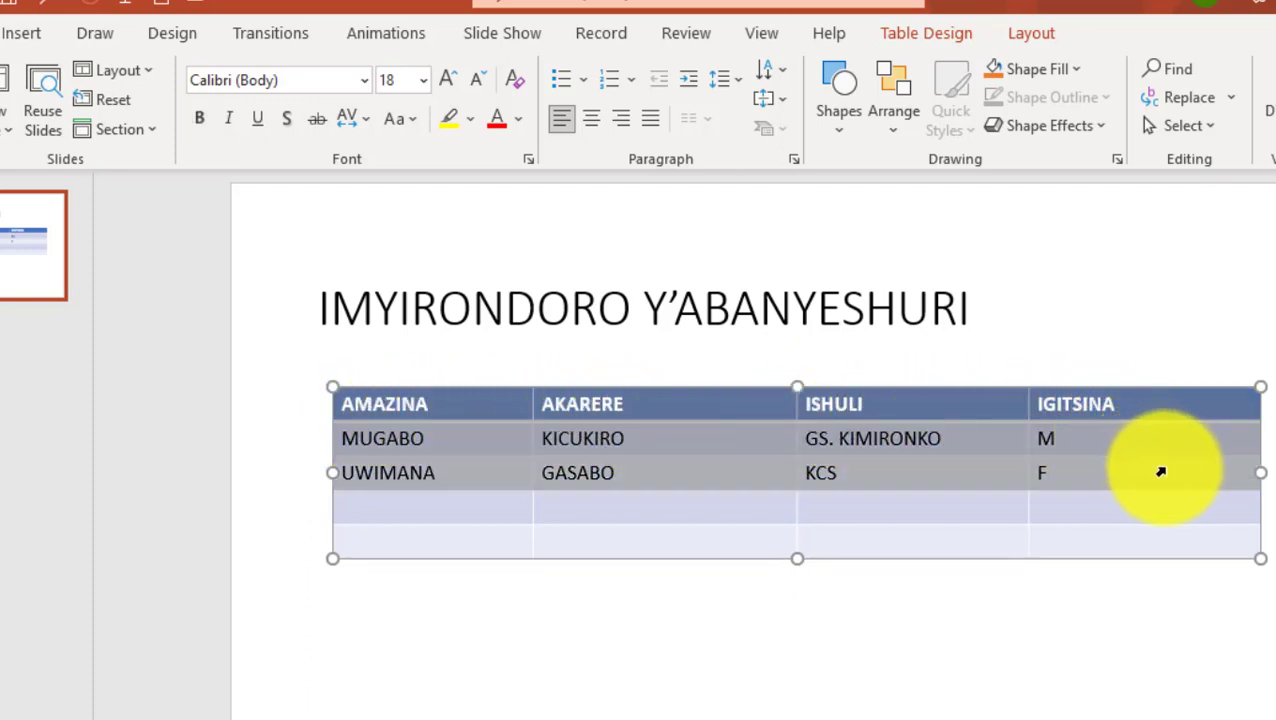
pyautogui.moveTo(1160, 471)
pyautogui.mouseDown()
pyautogui.moveTo(1228, 489)
pyautogui.moveTo(1233, 535)
pyautogui.mouseUp()
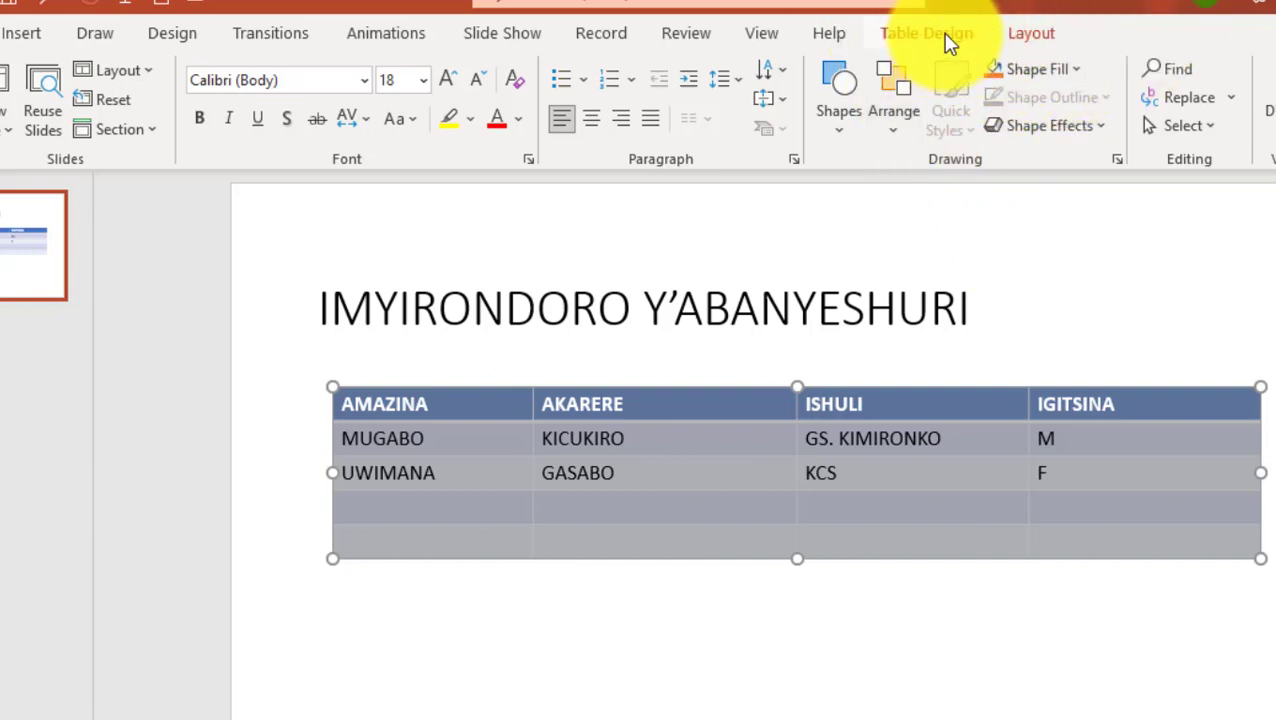
# - Try the gold grid and gold-header styles from the Table Design gallery
pyautogui.click(947, 36)
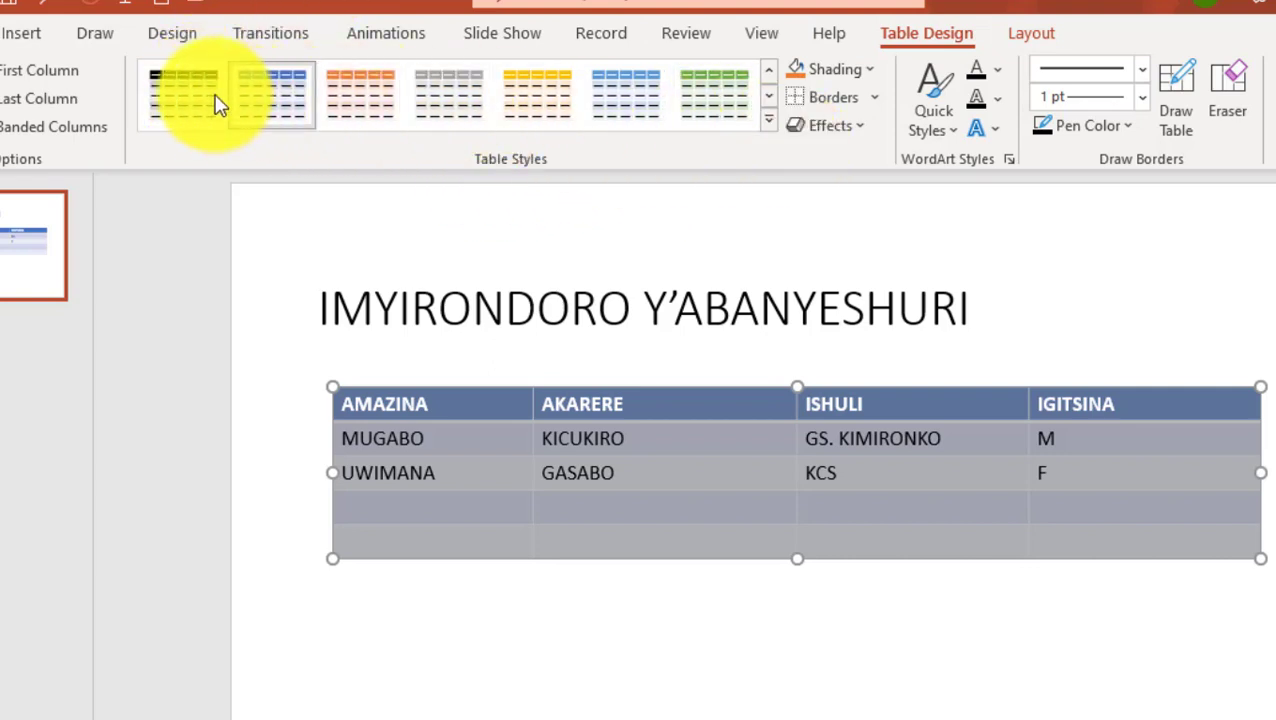
pyautogui.click(768, 98)
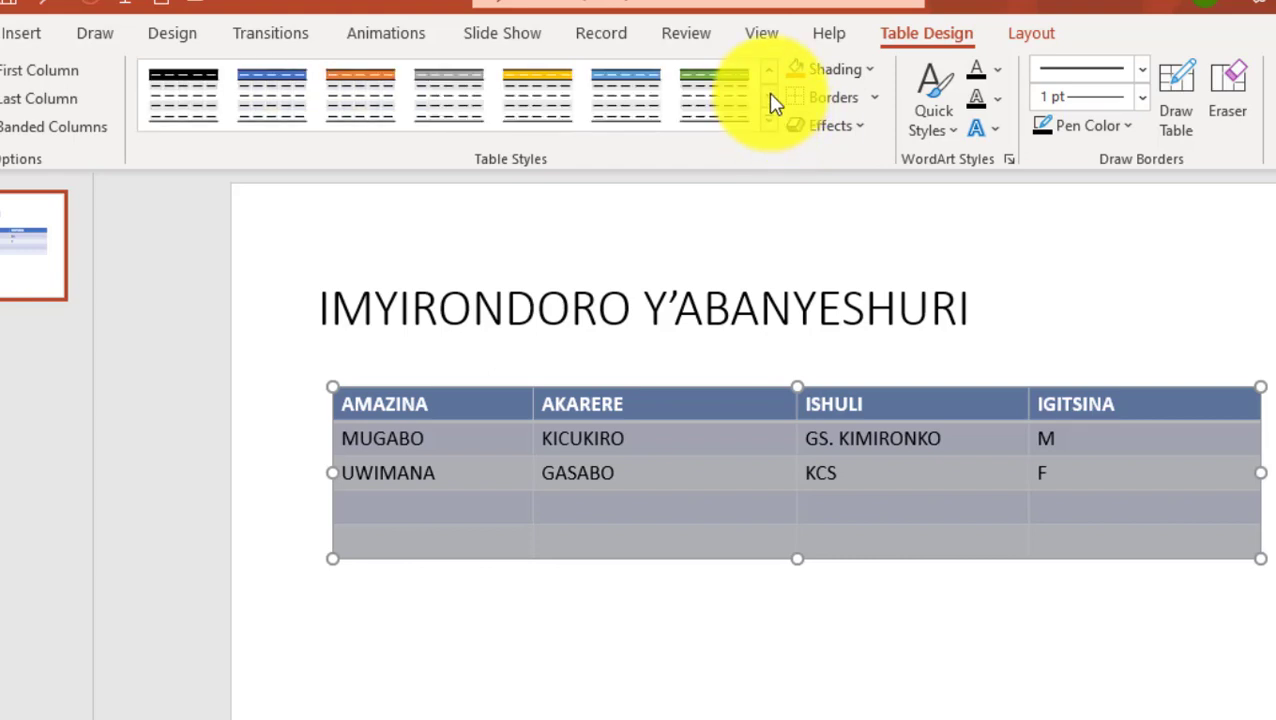
pyautogui.click(770, 98)
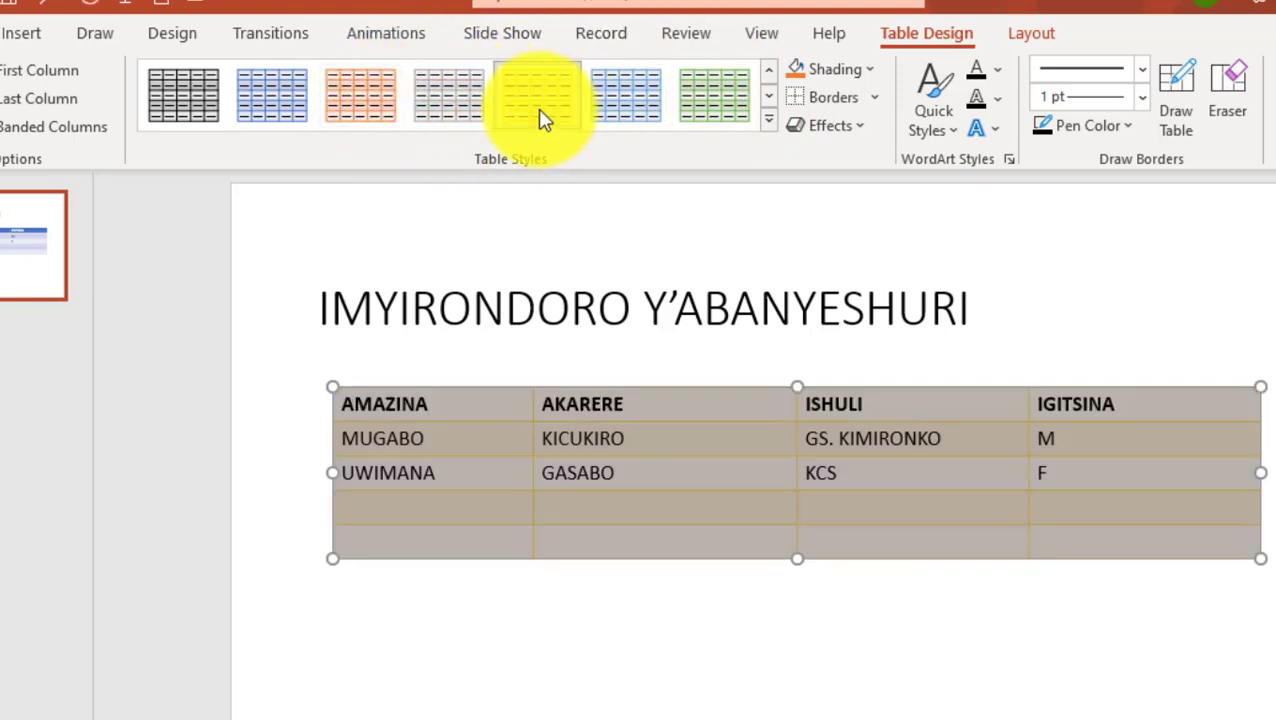
pyautogui.click(540, 117)
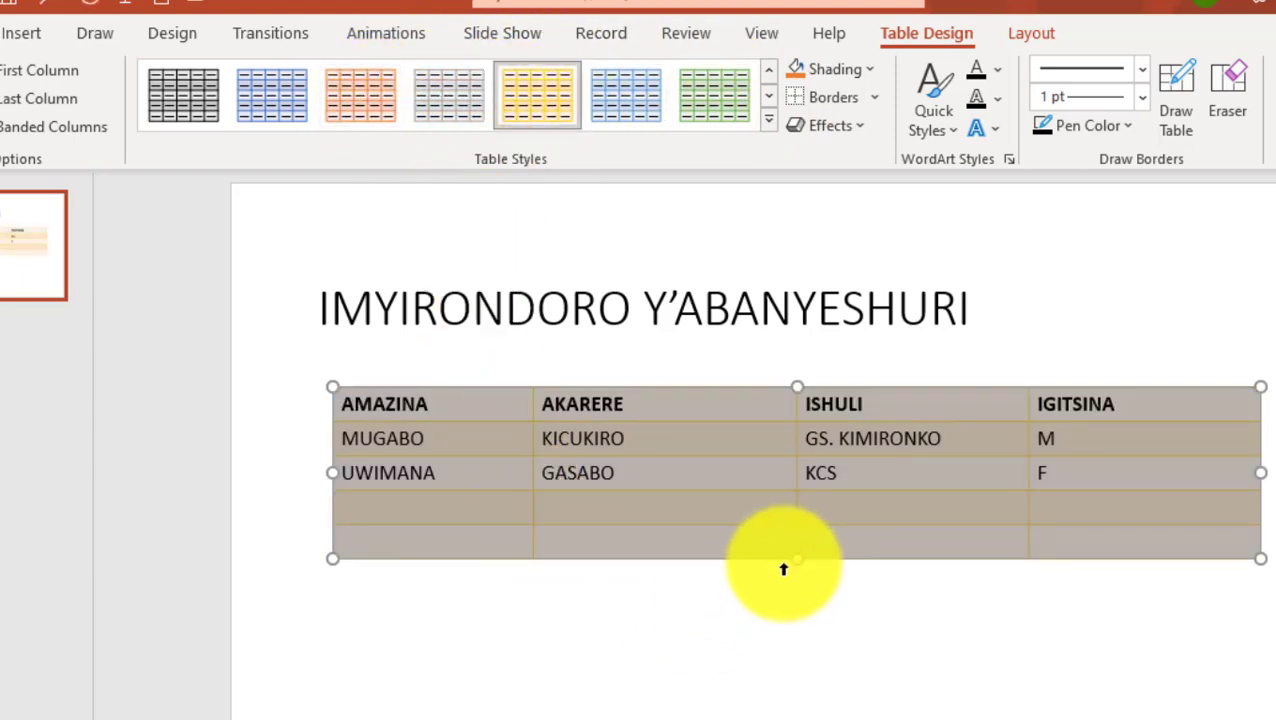
pyautogui.click(776, 103)
pyautogui.click(776, 103)
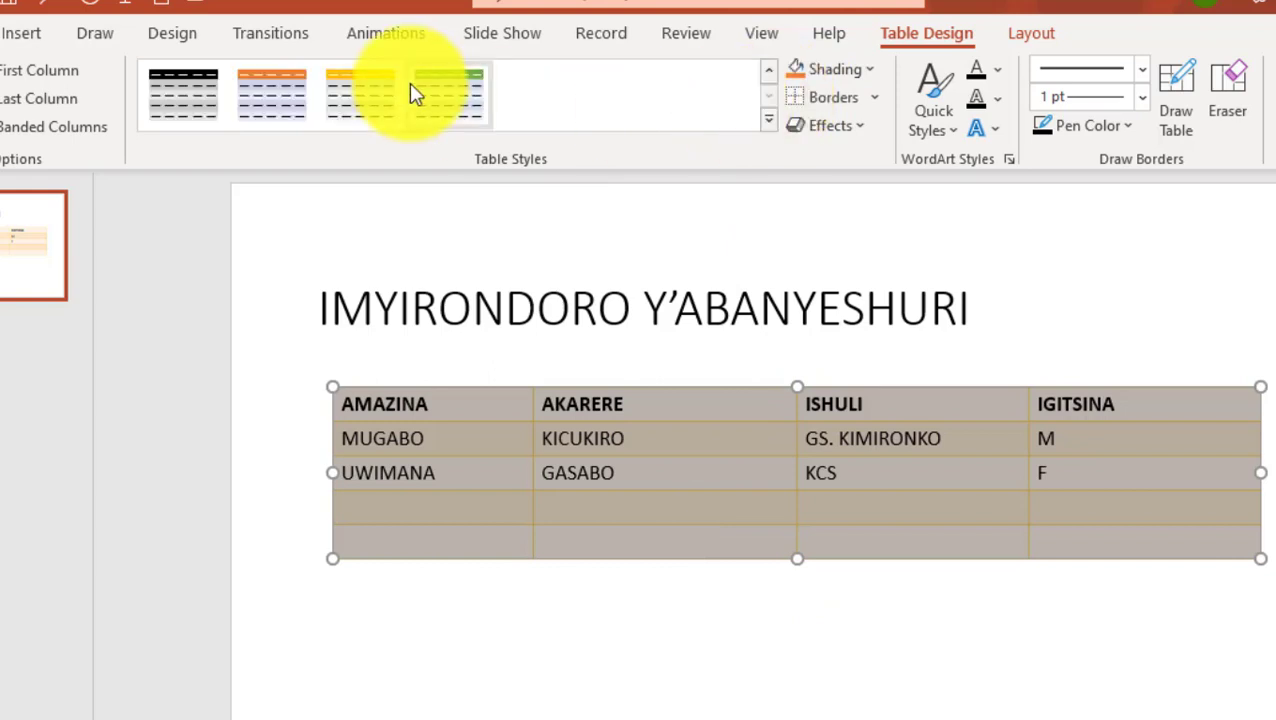
pyautogui.click(350, 86)
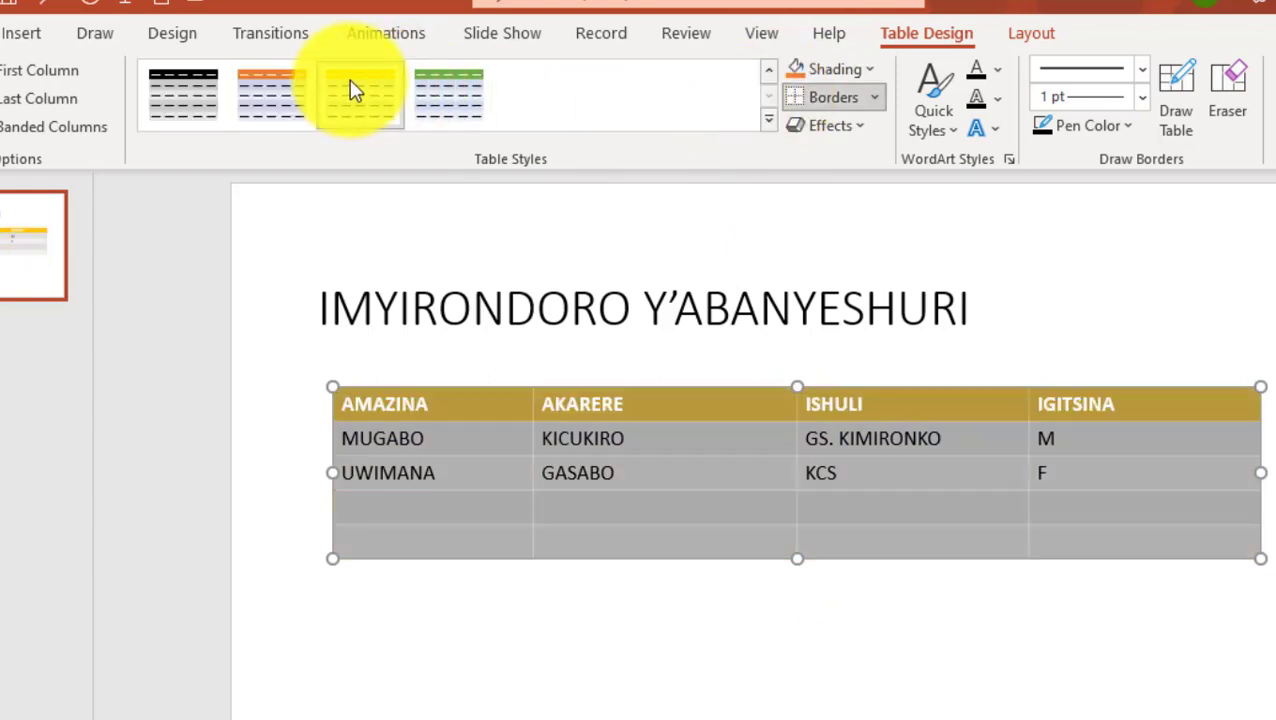
# - Browse the table styles and apply the green table style
pyautogui.click(768, 80)
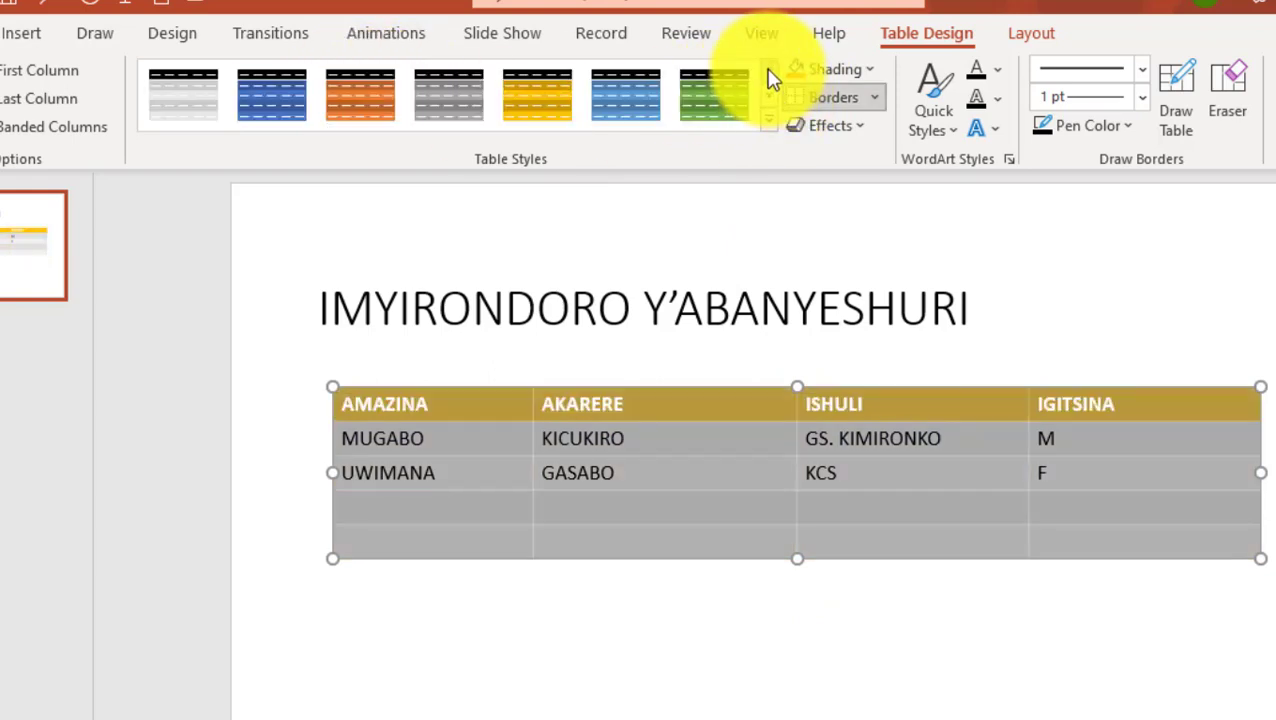
pyautogui.click(768, 80)
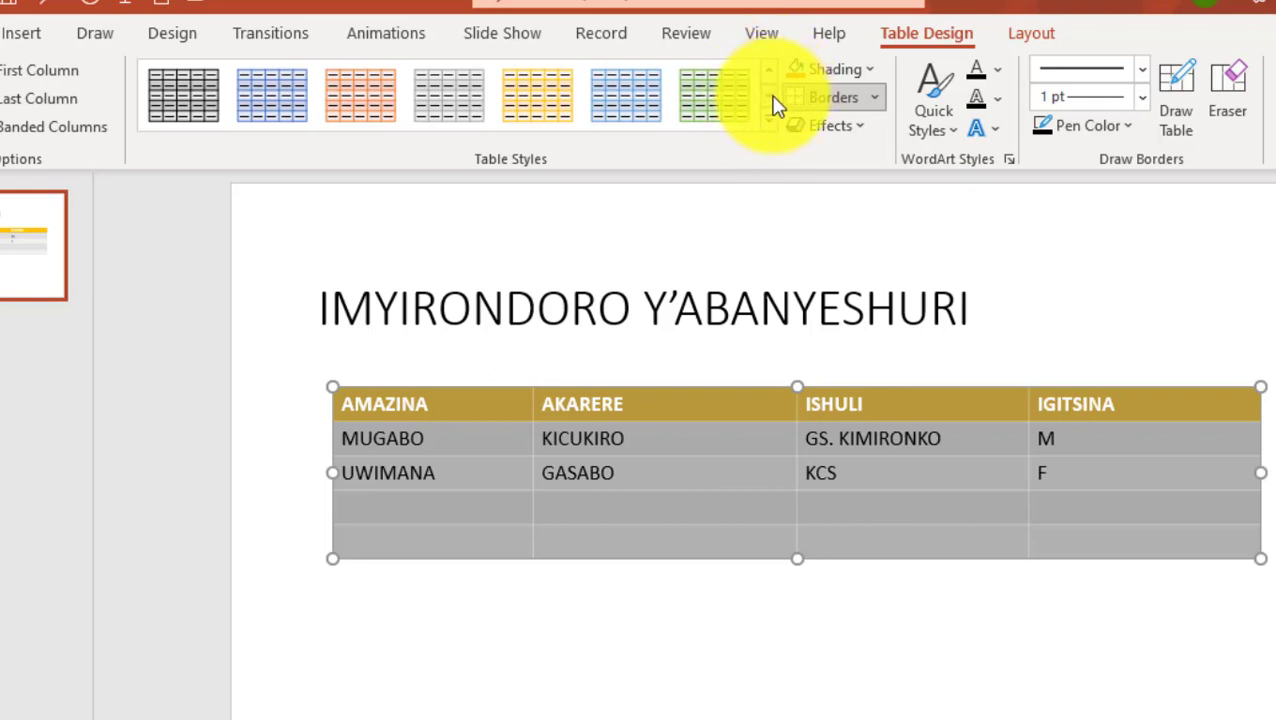
pyautogui.click(768, 96)
pyautogui.click(768, 96)
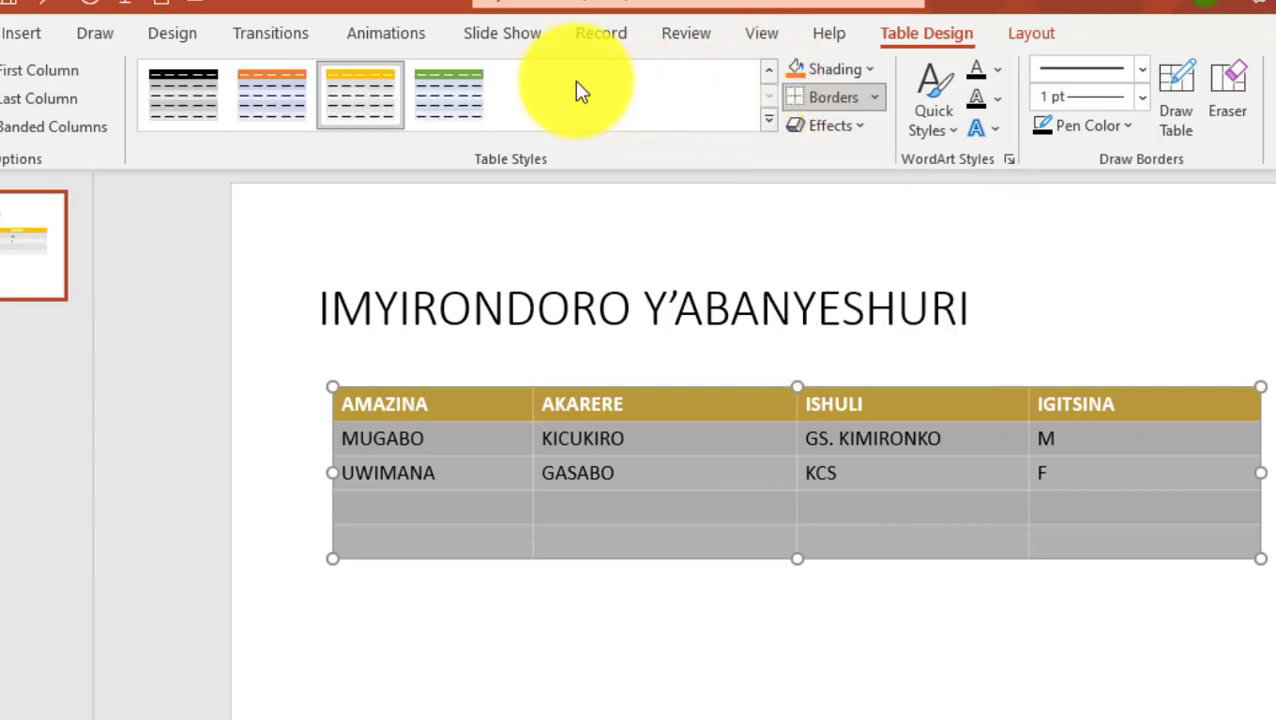
pyautogui.click(769, 79)
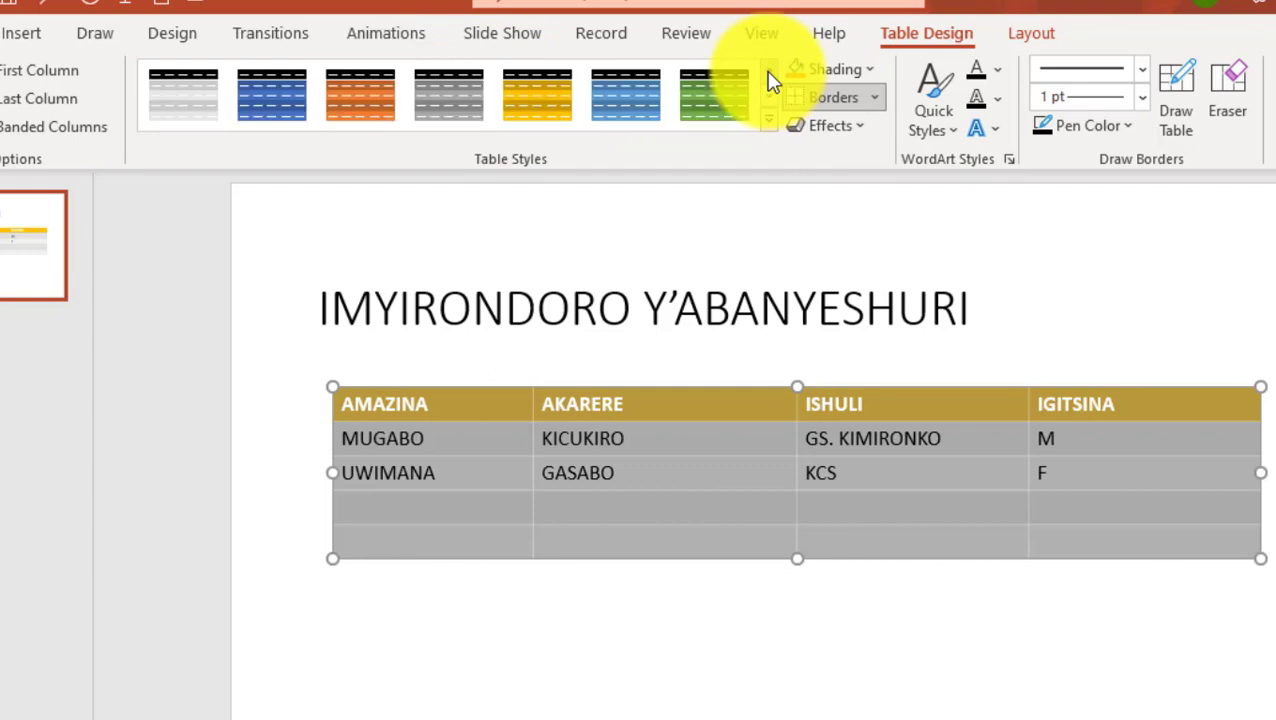
pyautogui.click(769, 79)
pyautogui.click(769, 79)
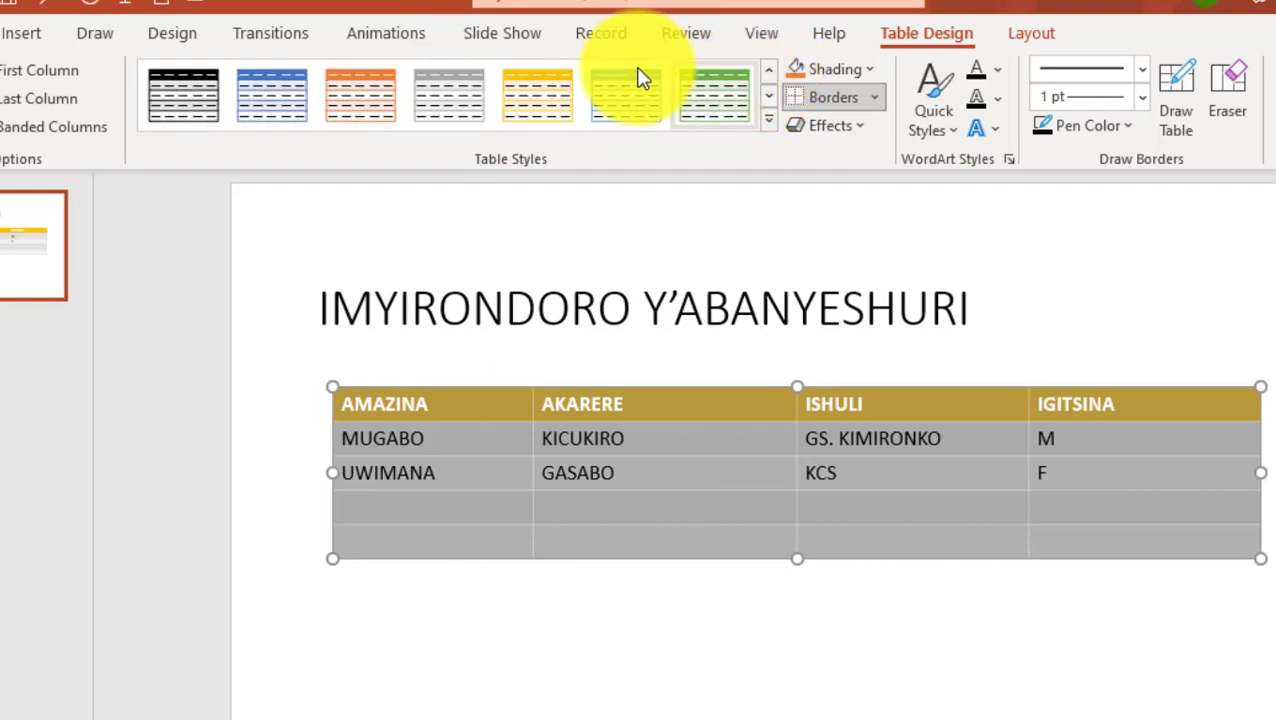
pyautogui.click(718, 106)
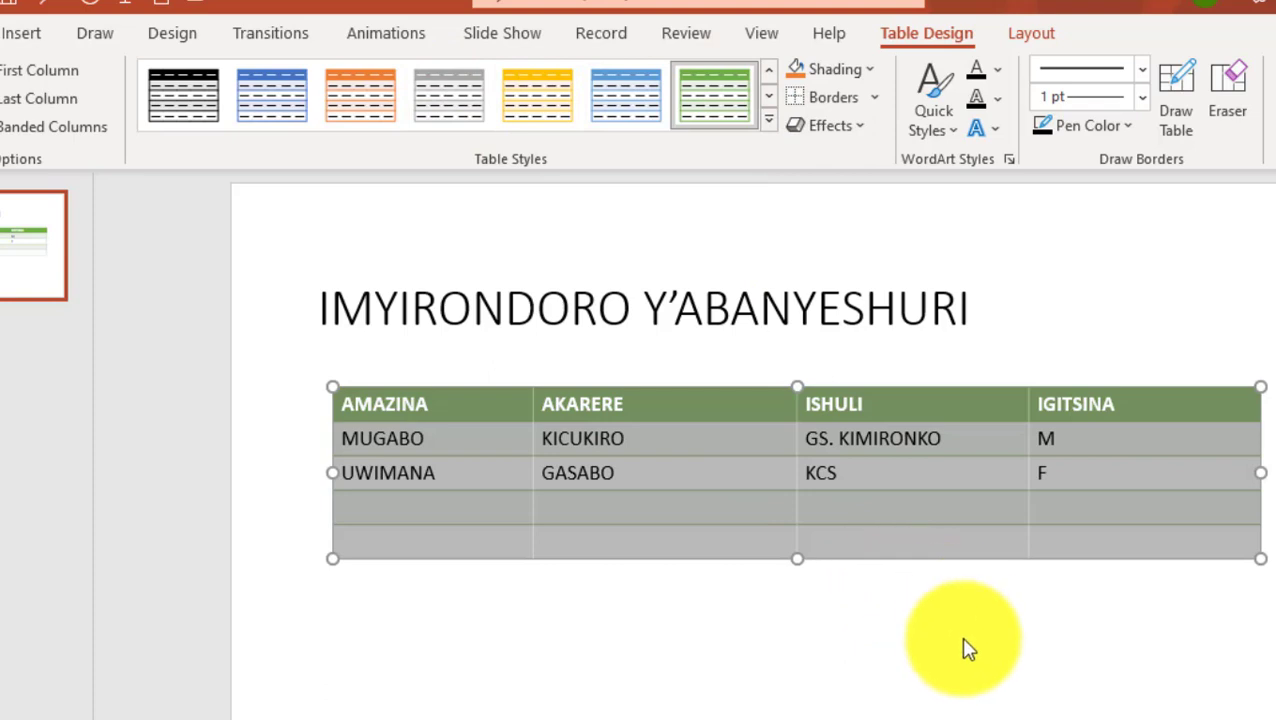
pyautogui.click(899, 616)
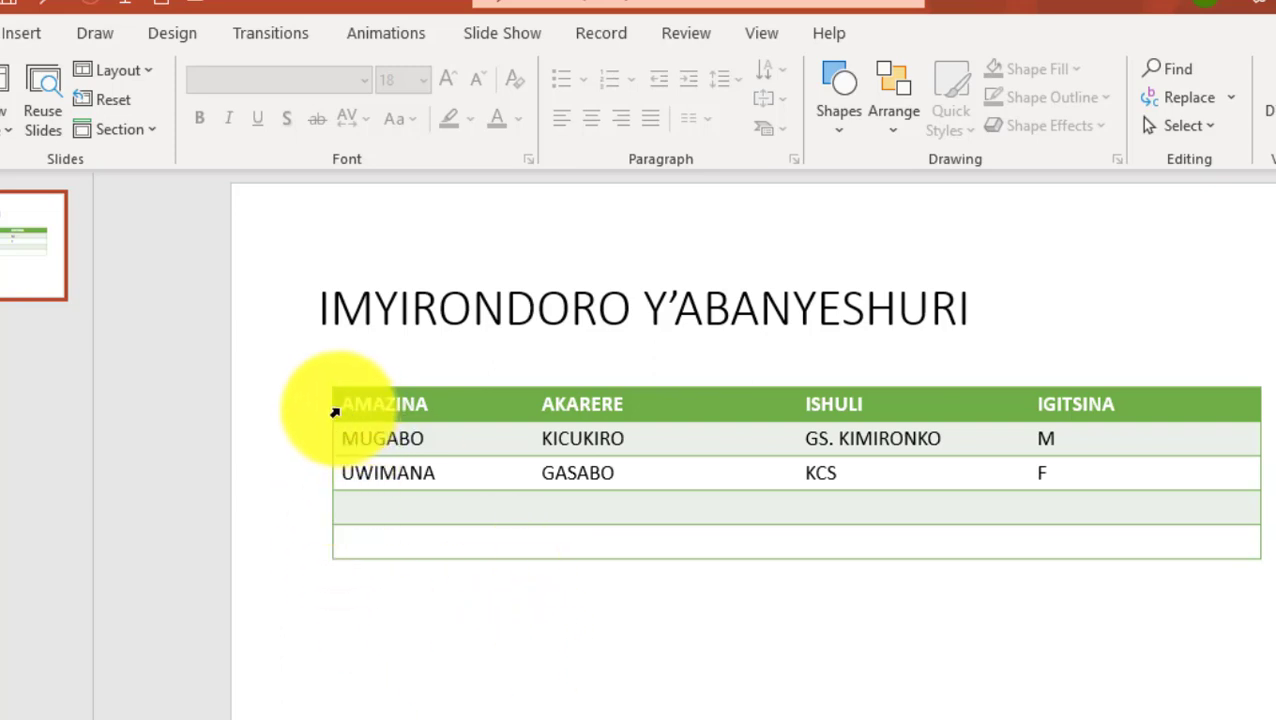
# - Reselect the table cells and apply the orange table style instead
pyautogui.click(335, 412)
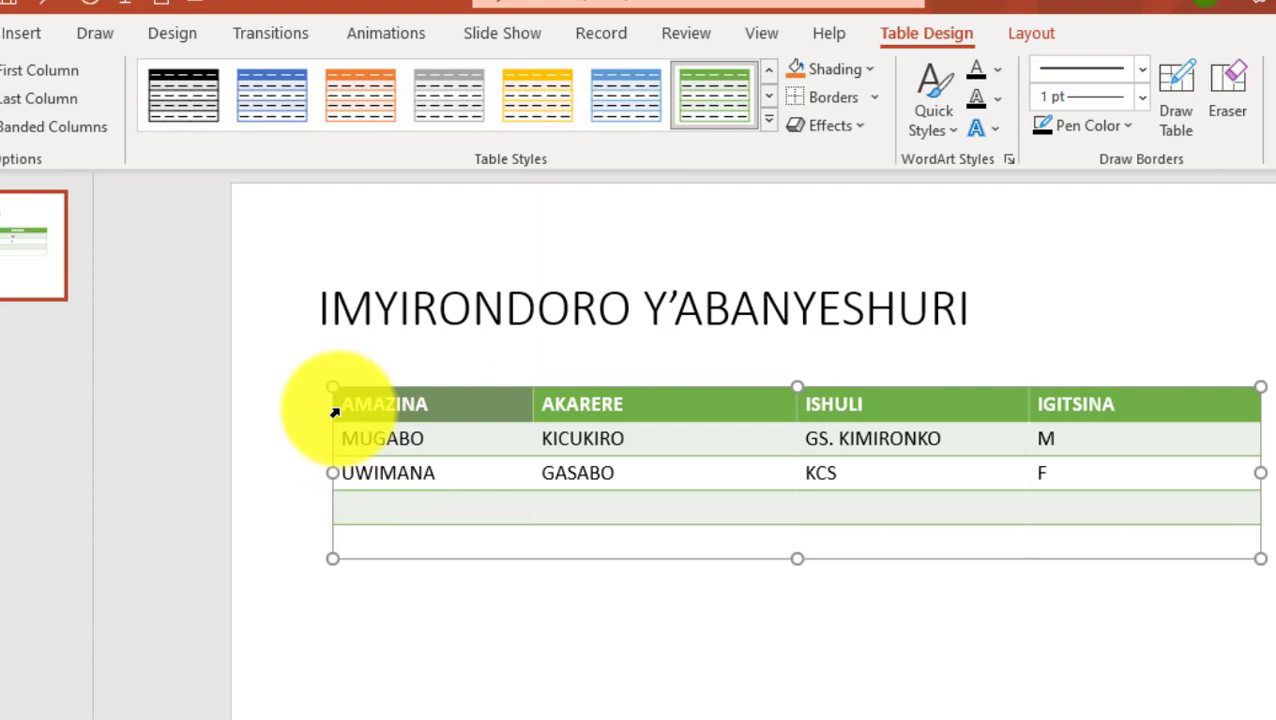
pyautogui.moveTo(335, 412)
pyautogui.mouseDown()
pyautogui.moveTo(1057, 418)
pyautogui.moveTo(1180, 540)
pyautogui.mouseUp()
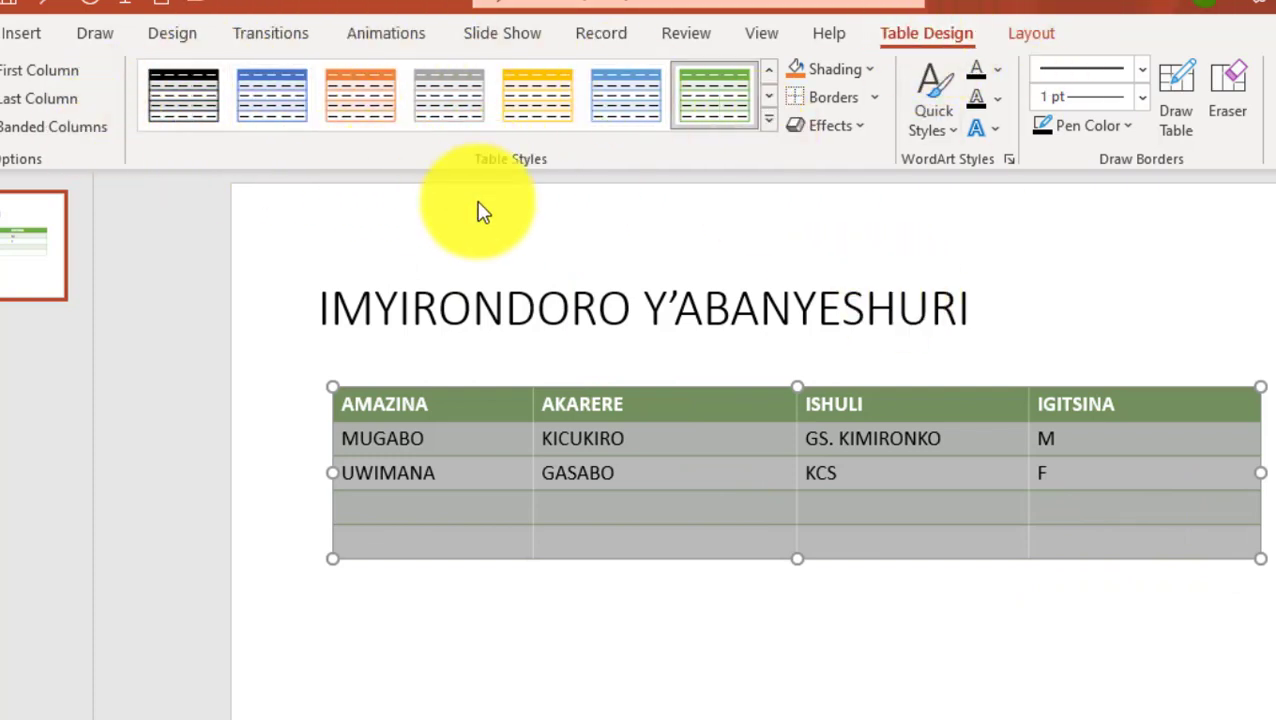
pyautogui.click(768, 101)
pyautogui.click(768, 101)
pyautogui.click(768, 101)
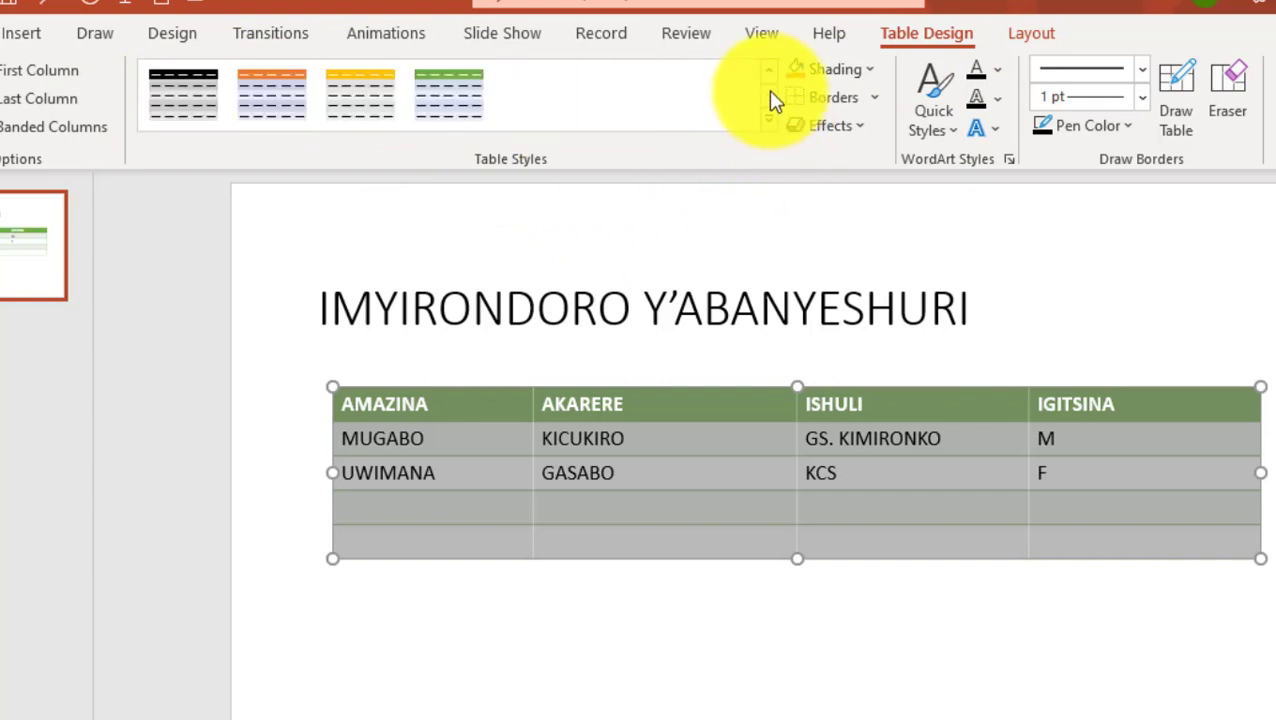
pyautogui.click(769, 74)
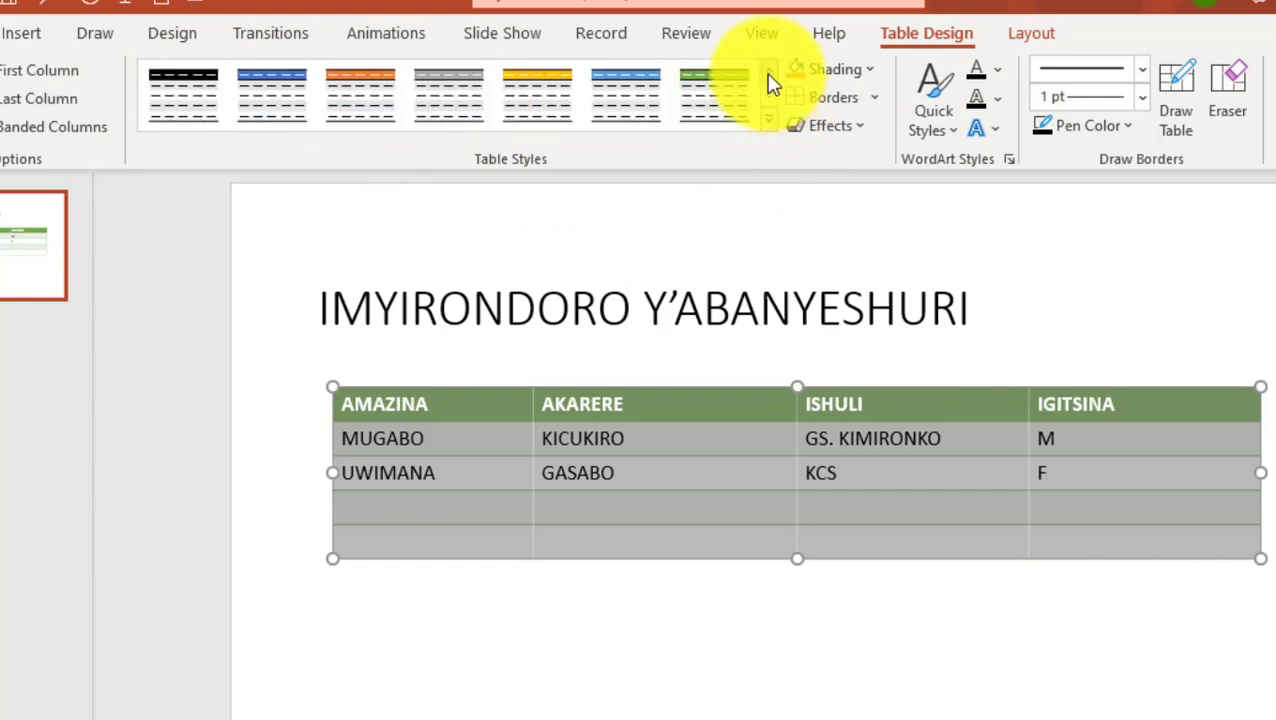
pyautogui.click(370, 100)
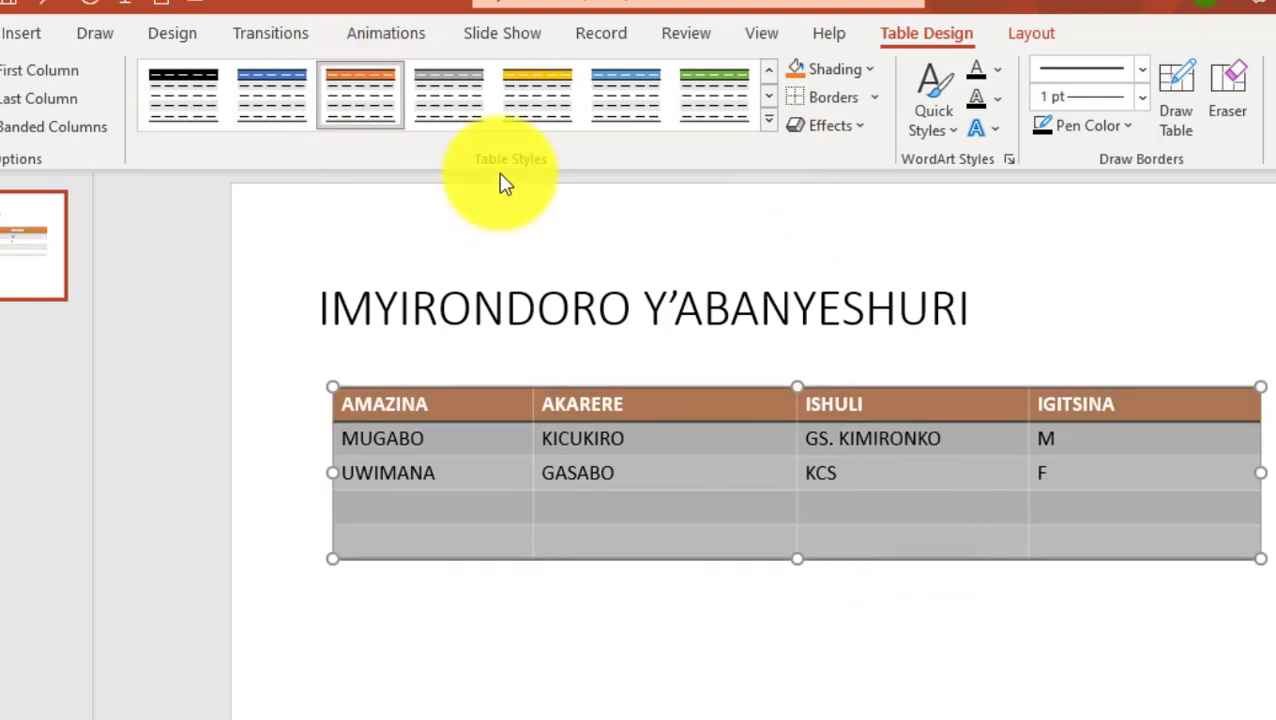
pyautogui.click(692, 632)
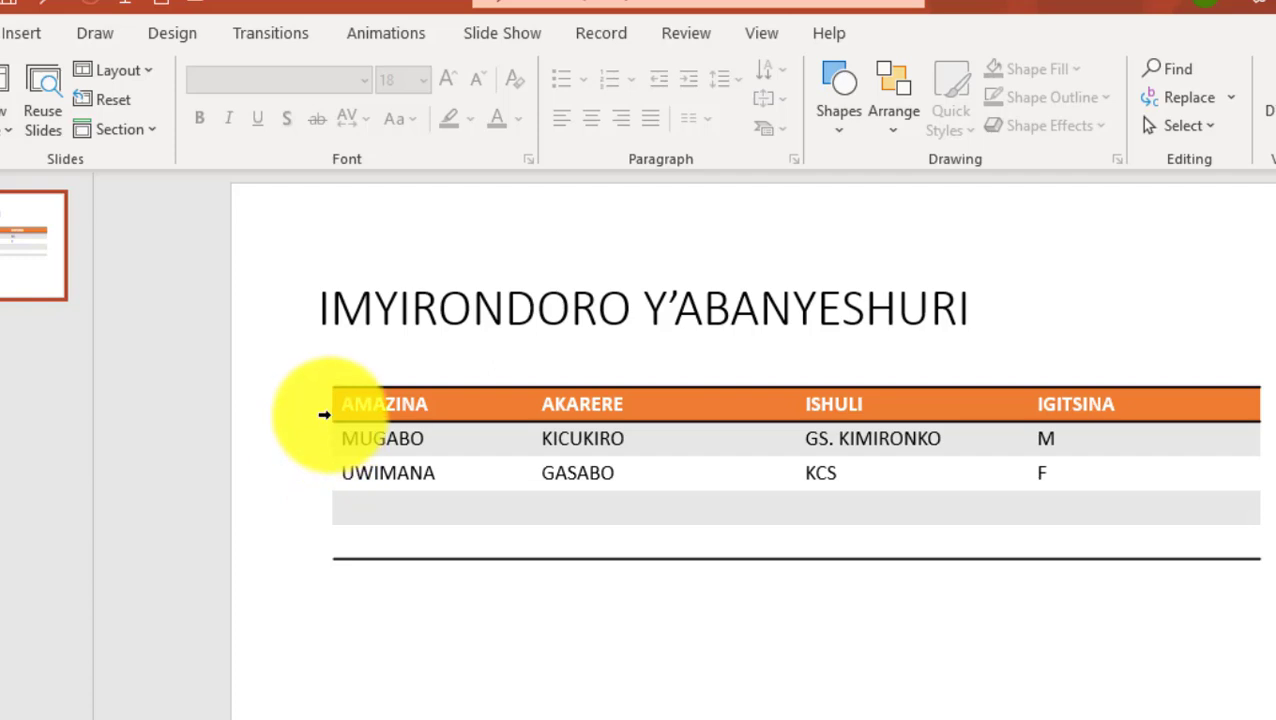
pyautogui.moveTo(337, 412); pyautogui.dragTo(1165, 536)
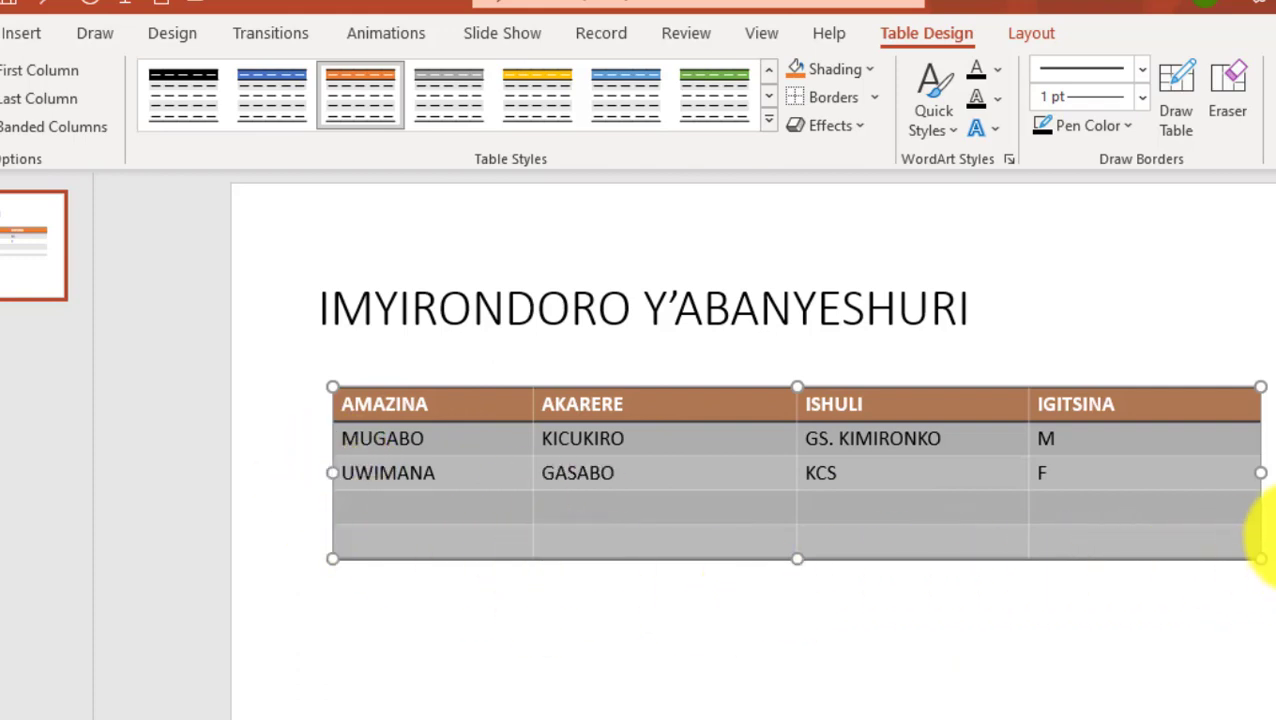
# - Give every table cell borders with the All Borders option
pyautogui.click(879, 104)
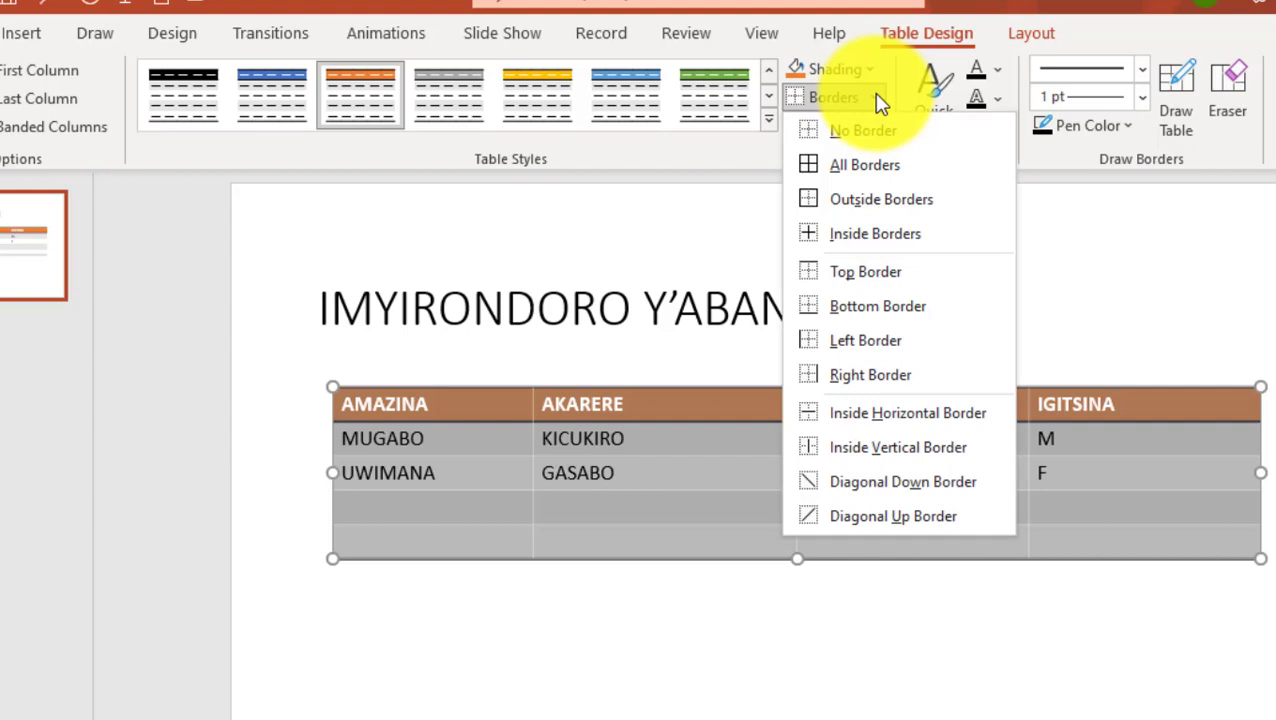
pyautogui.click(816, 165)
pyautogui.click(1029, 637)
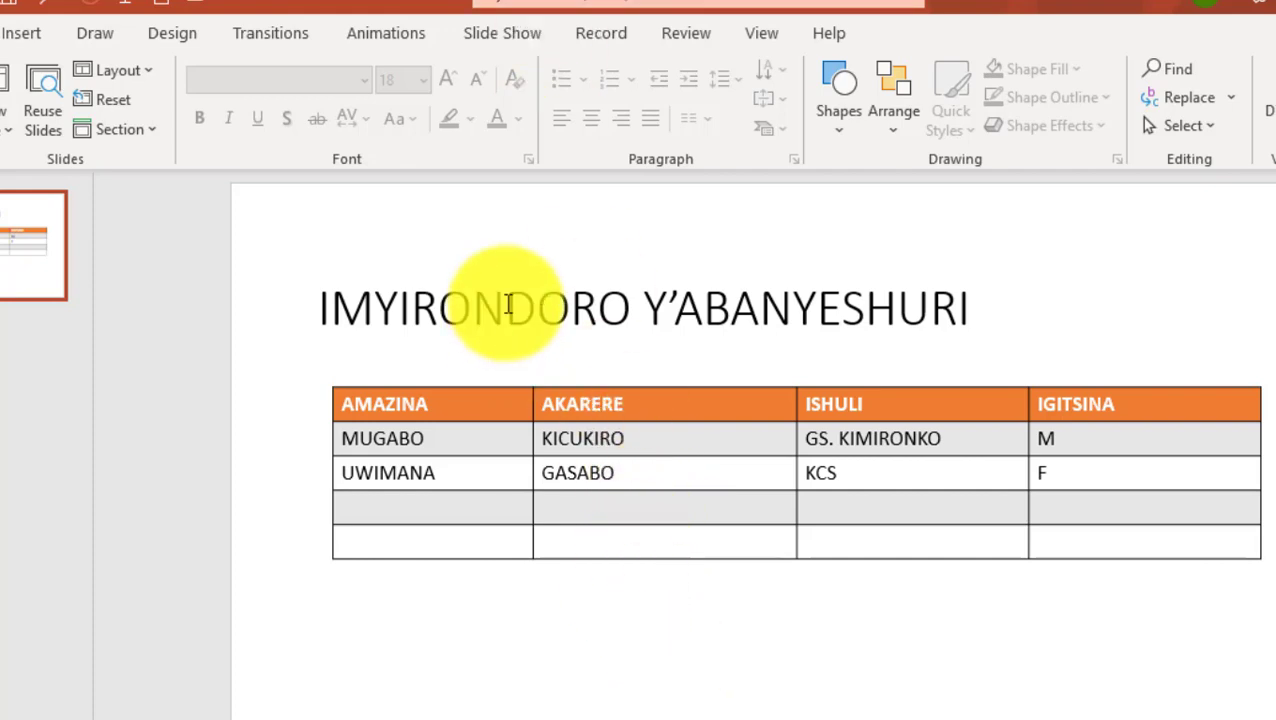
pyautogui.click(652, 405)
# - Centre the IMYIRONDORO Y'ABANYESHURI title horizontally and set the table just below it
pyautogui.moveTo(390, 387); pyautogui.dragTo(388, 361)
pyautogui.click(627, 598)
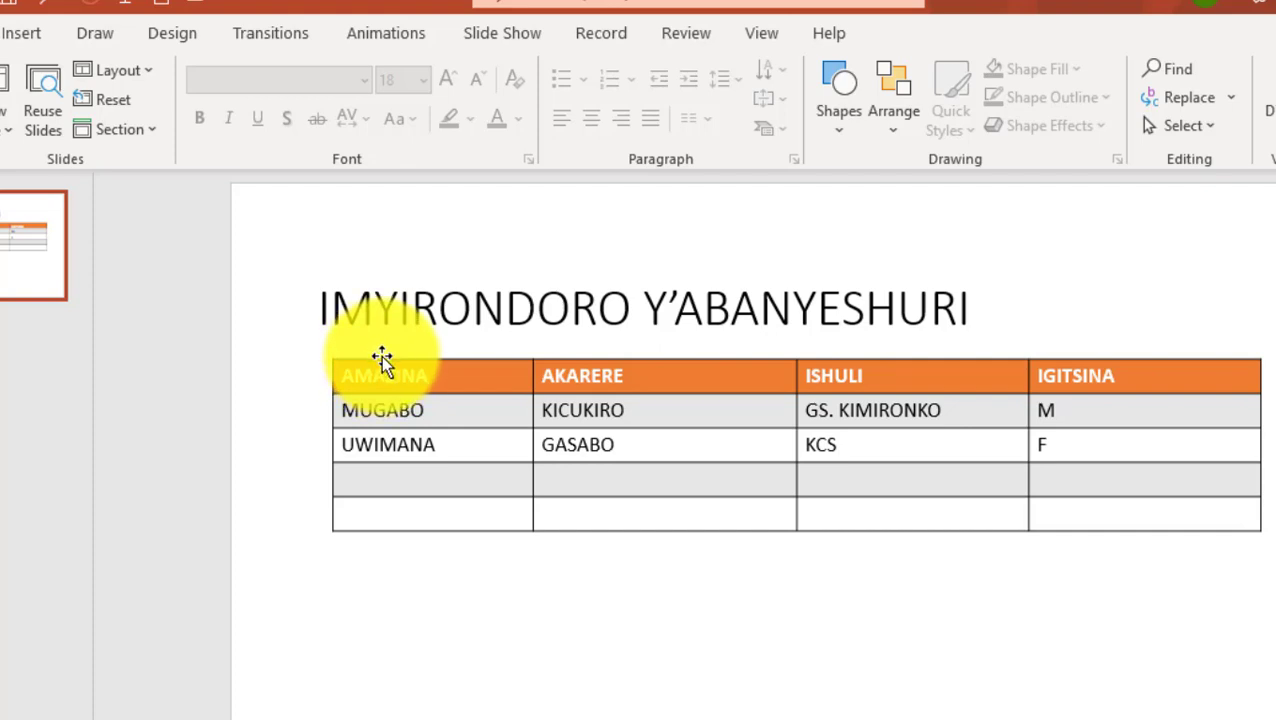
pyautogui.moveTo(378, 356); pyautogui.dragTo(388, 343)
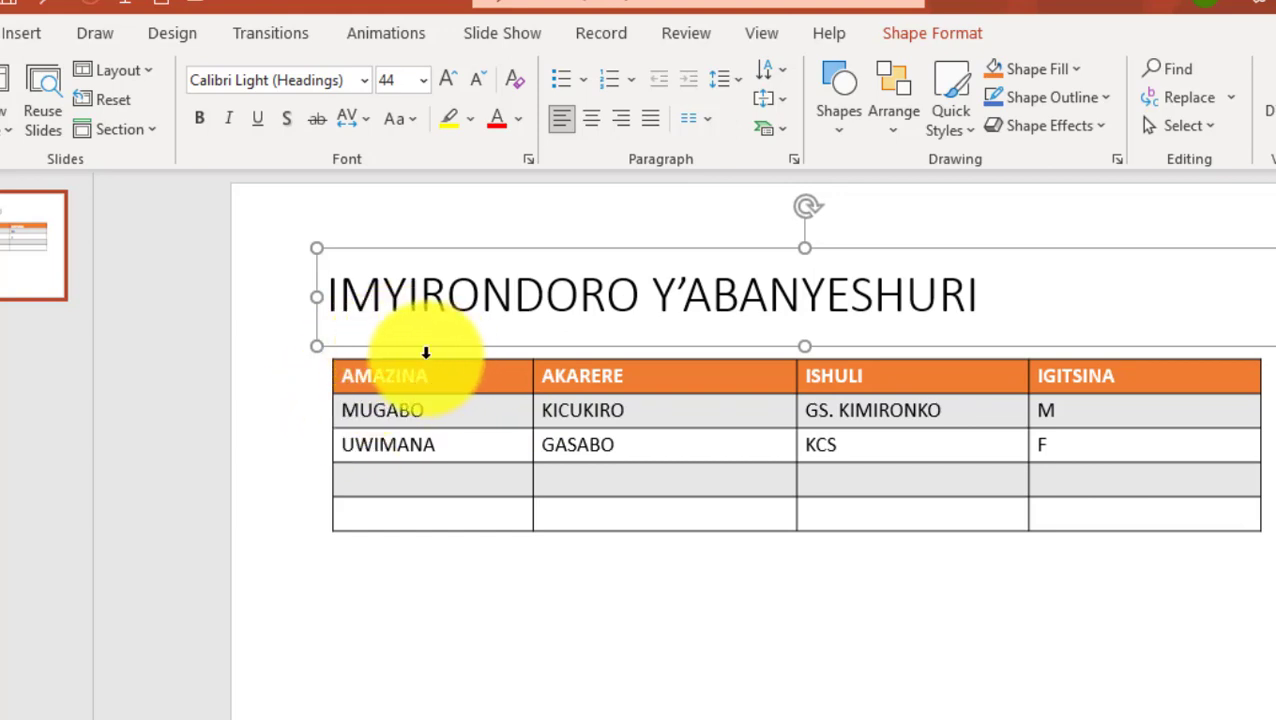
pyautogui.click(630, 412)
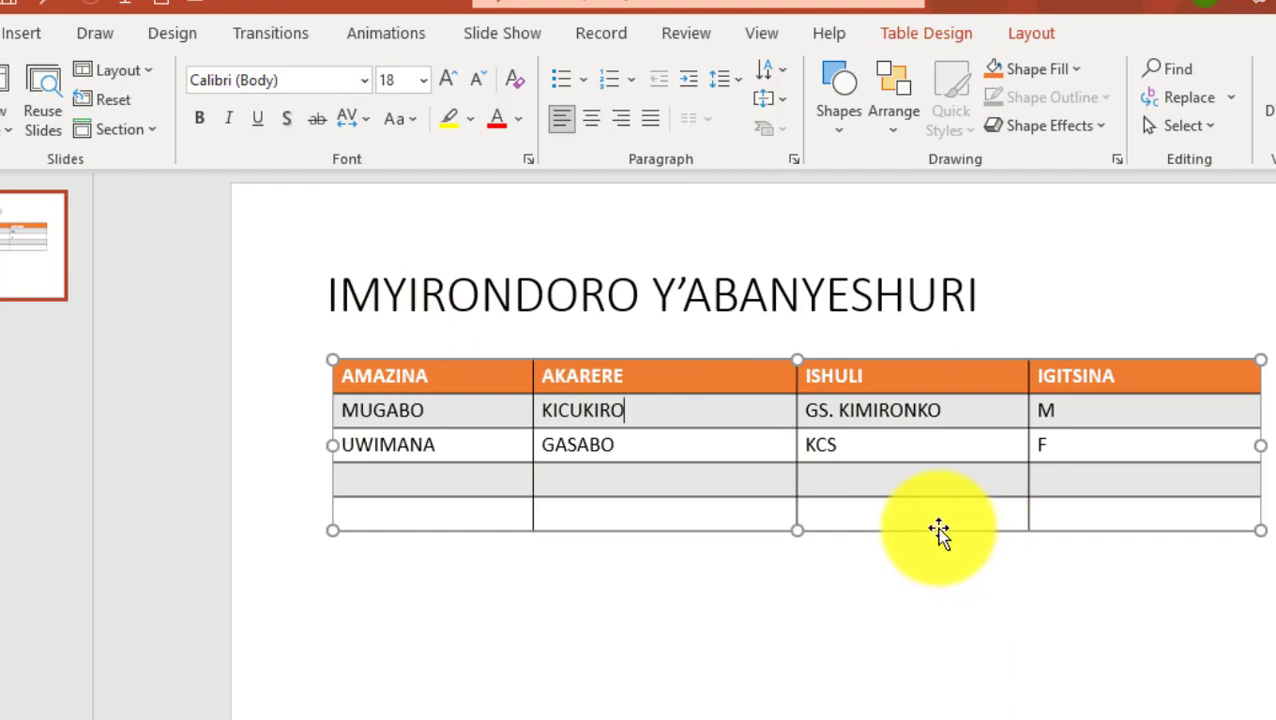
pyautogui.moveTo(944, 535); pyautogui.dragTo(959, 572)
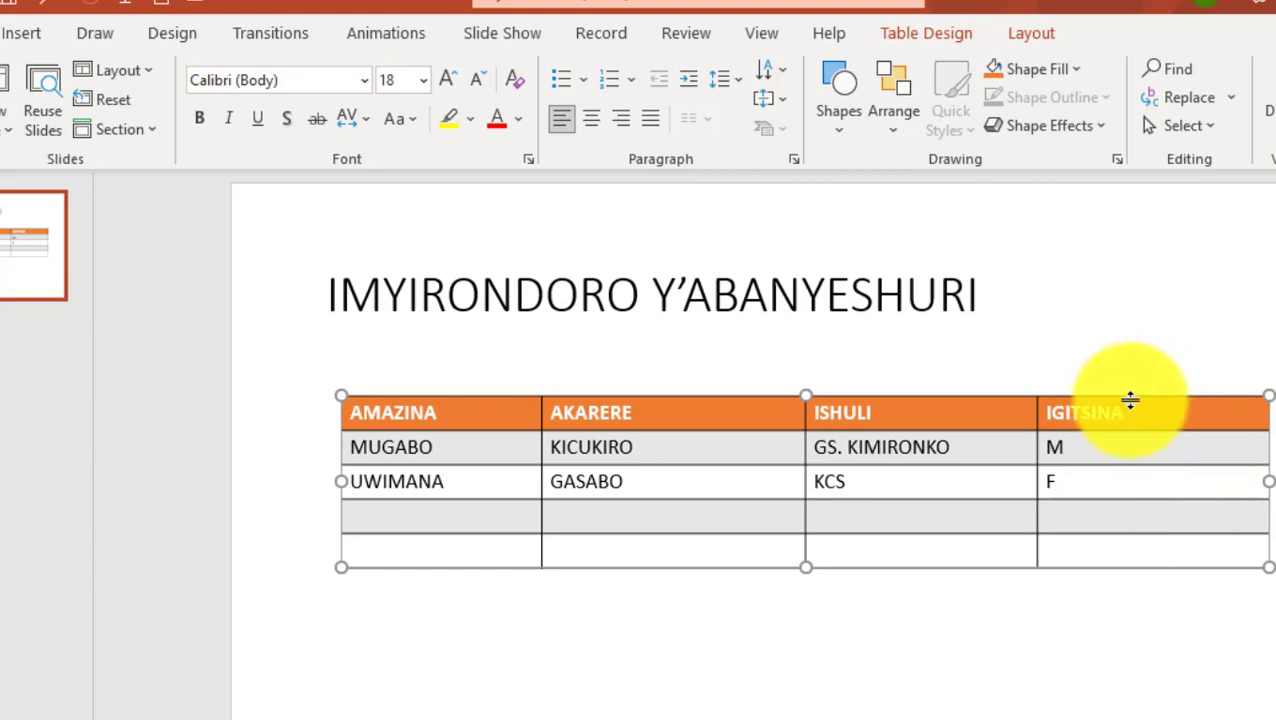
# - Select the whole IGITSINA column of the student table and show the Table Layout options
pyautogui.moveTo(1037, 413); pyautogui.dragTo(1093, 553)
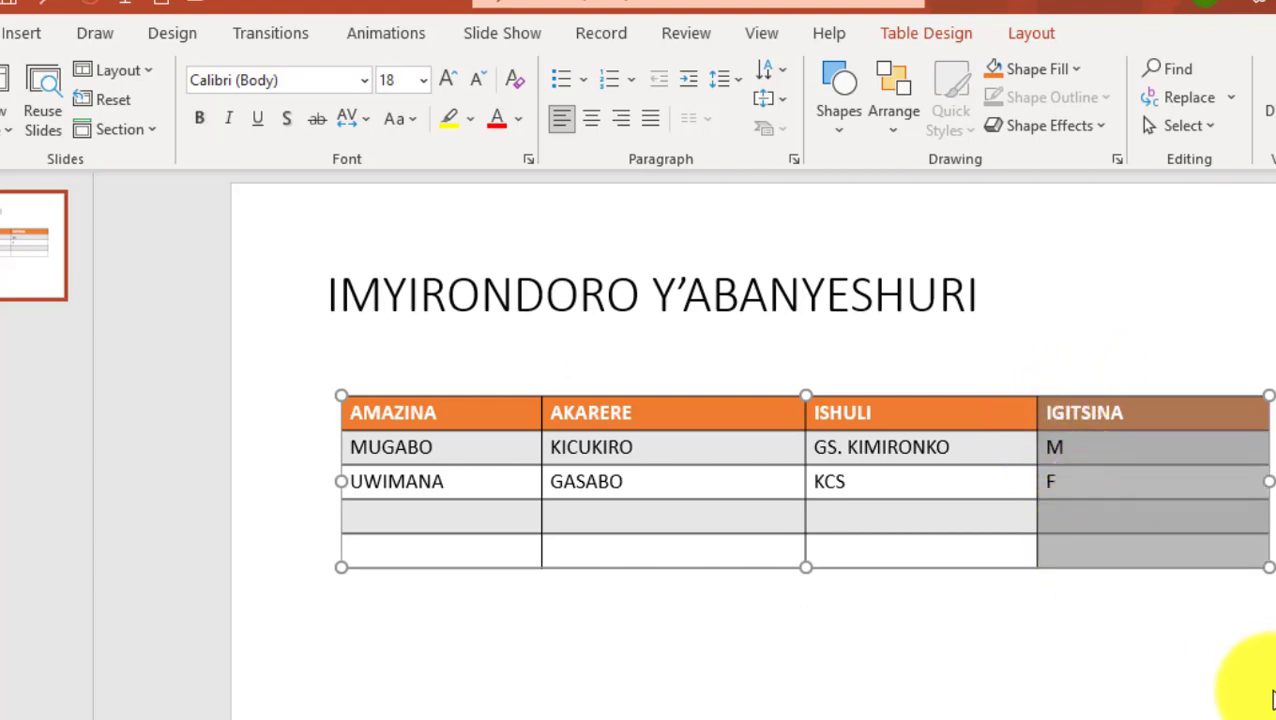
pyautogui.click(1242, 649)
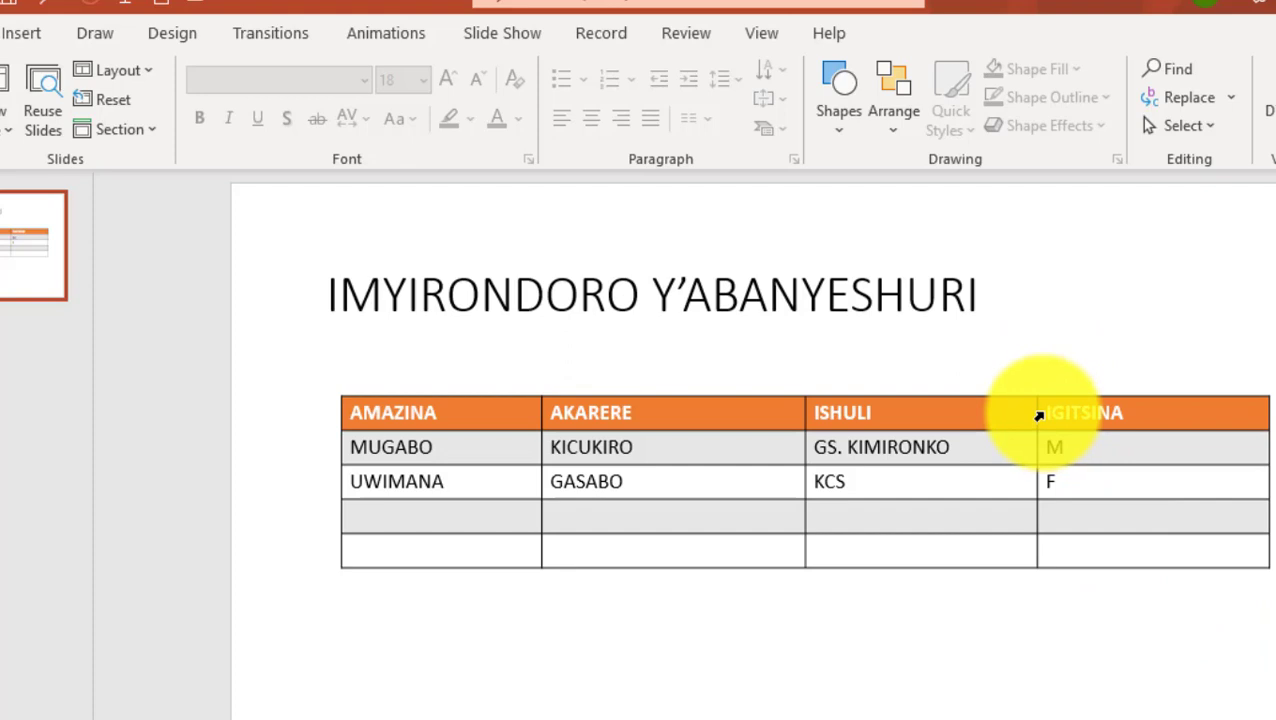
pyautogui.moveTo(1039, 415); pyautogui.dragTo(1097, 554)
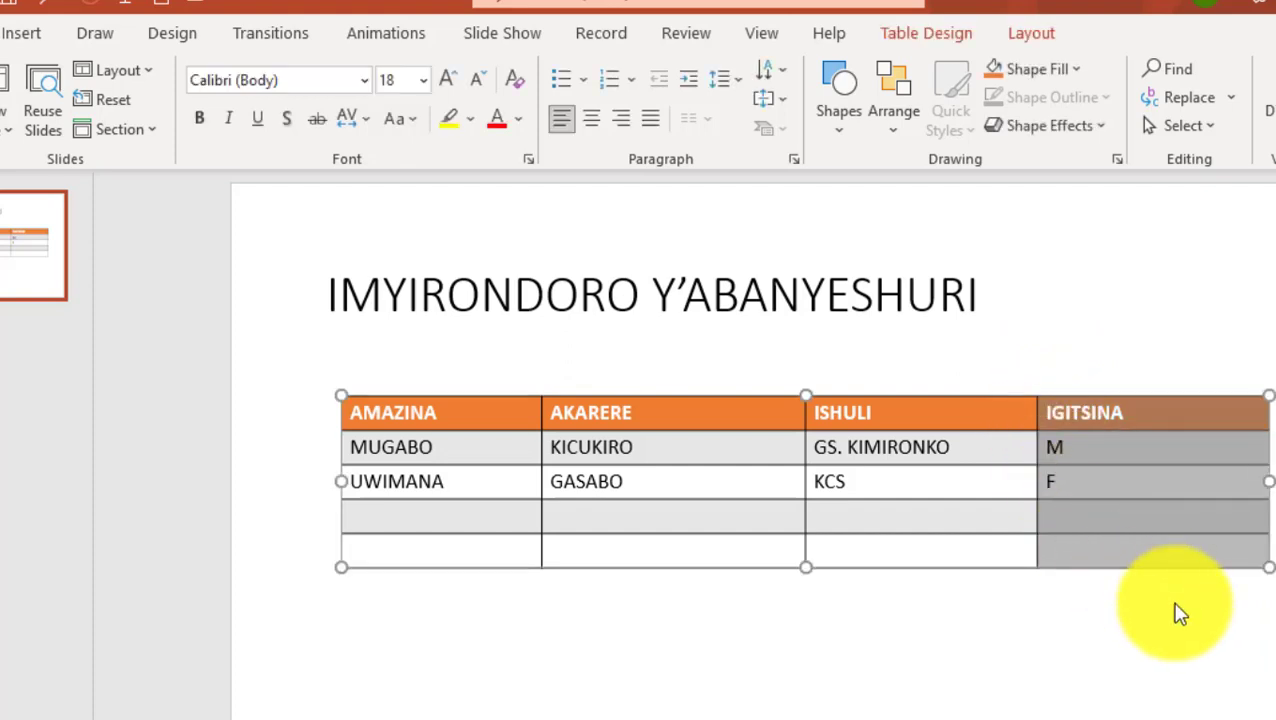
pyautogui.click(1225, 641)
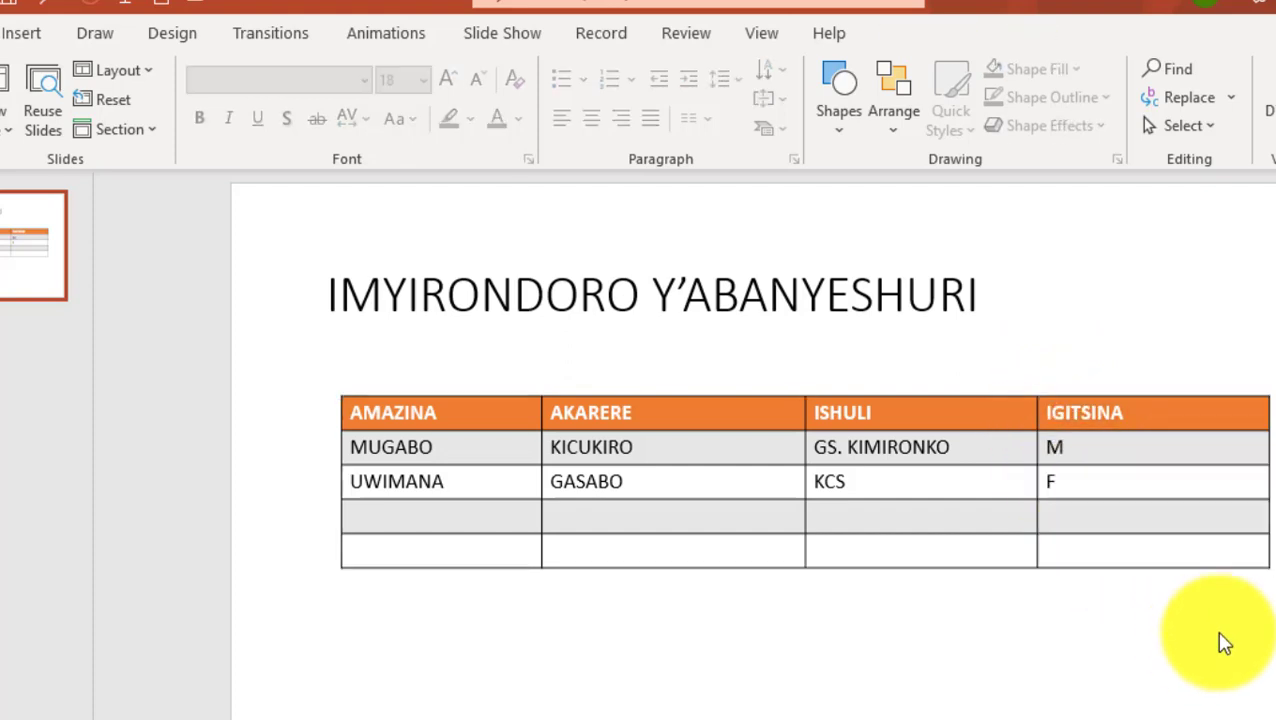
pyautogui.click(1135, 386)
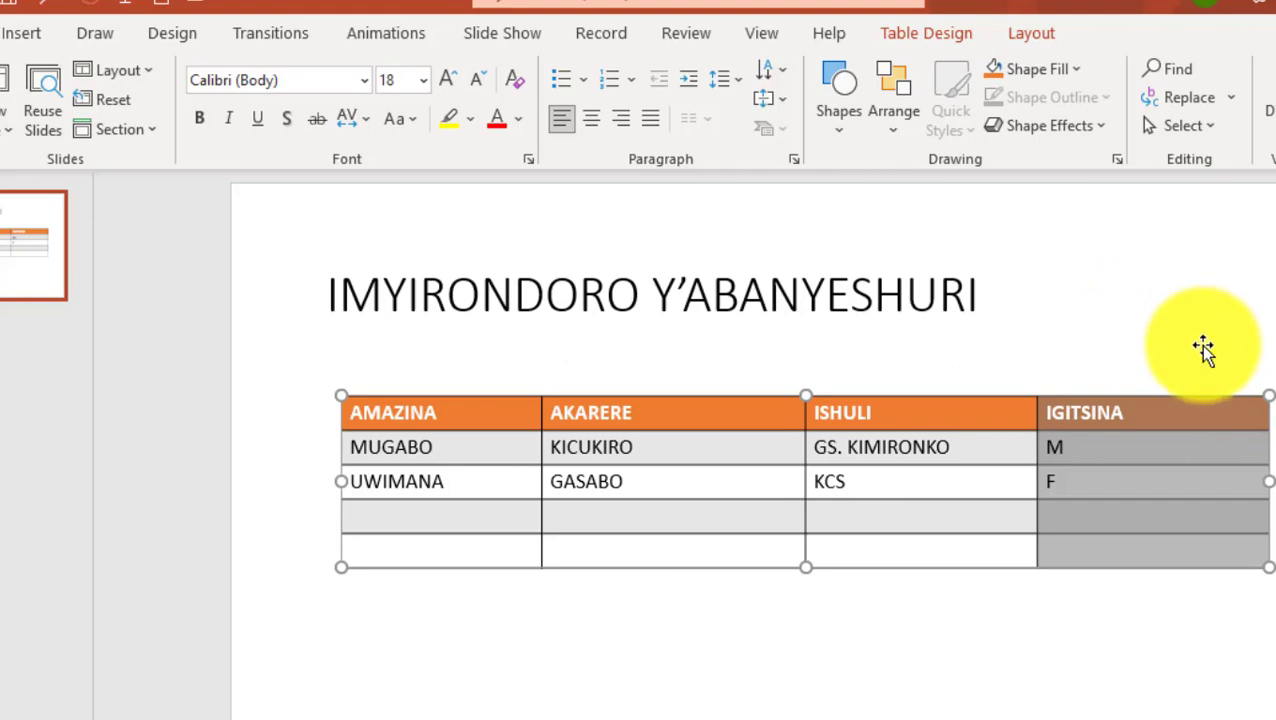
pyautogui.click(1034, 38)
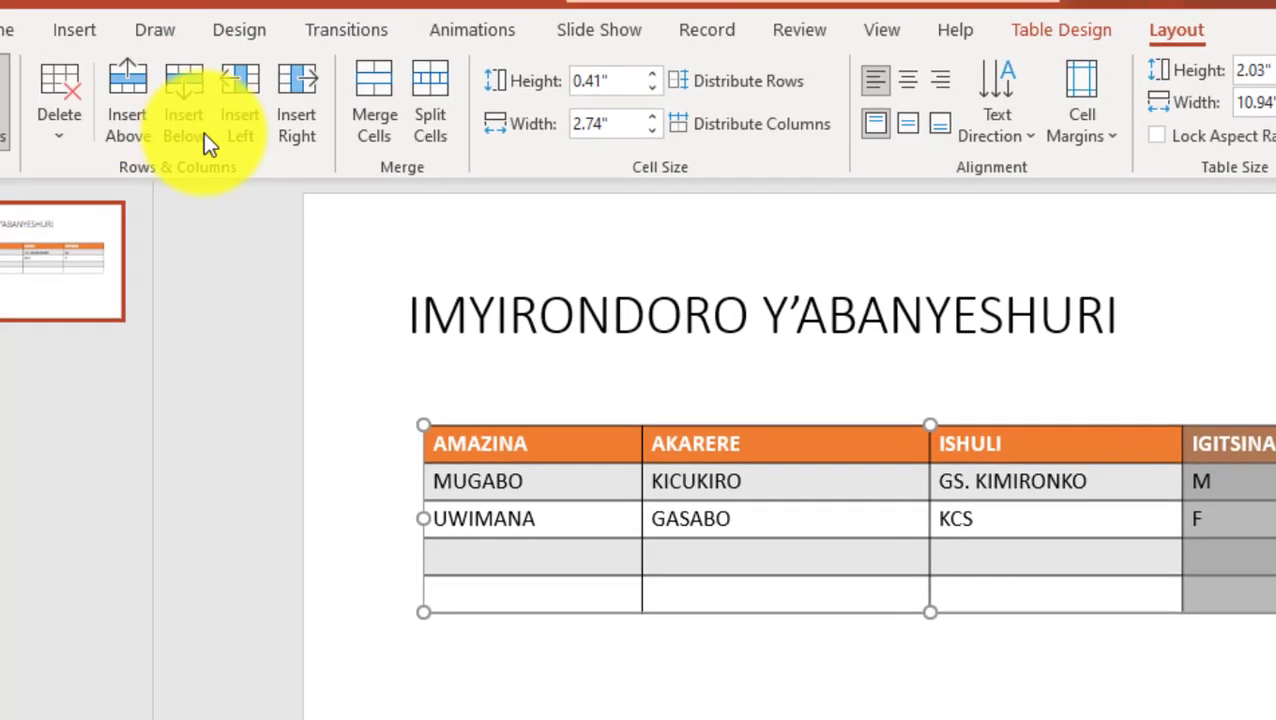
# - Insert an ISHAMI column left of IGITSINA and fill its rows with MCB and MPC
pyautogui.click(258, 105)
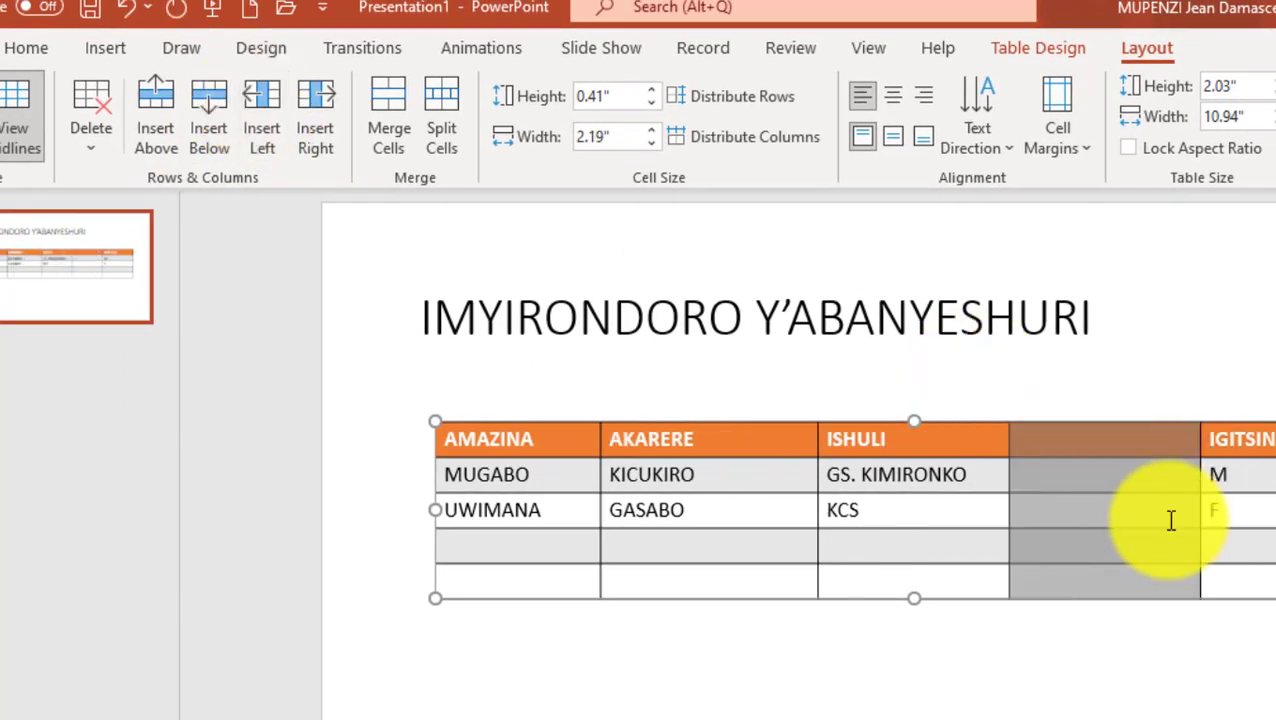
pyautogui.click(1108, 441)
pyautogui.write('COMBIN')
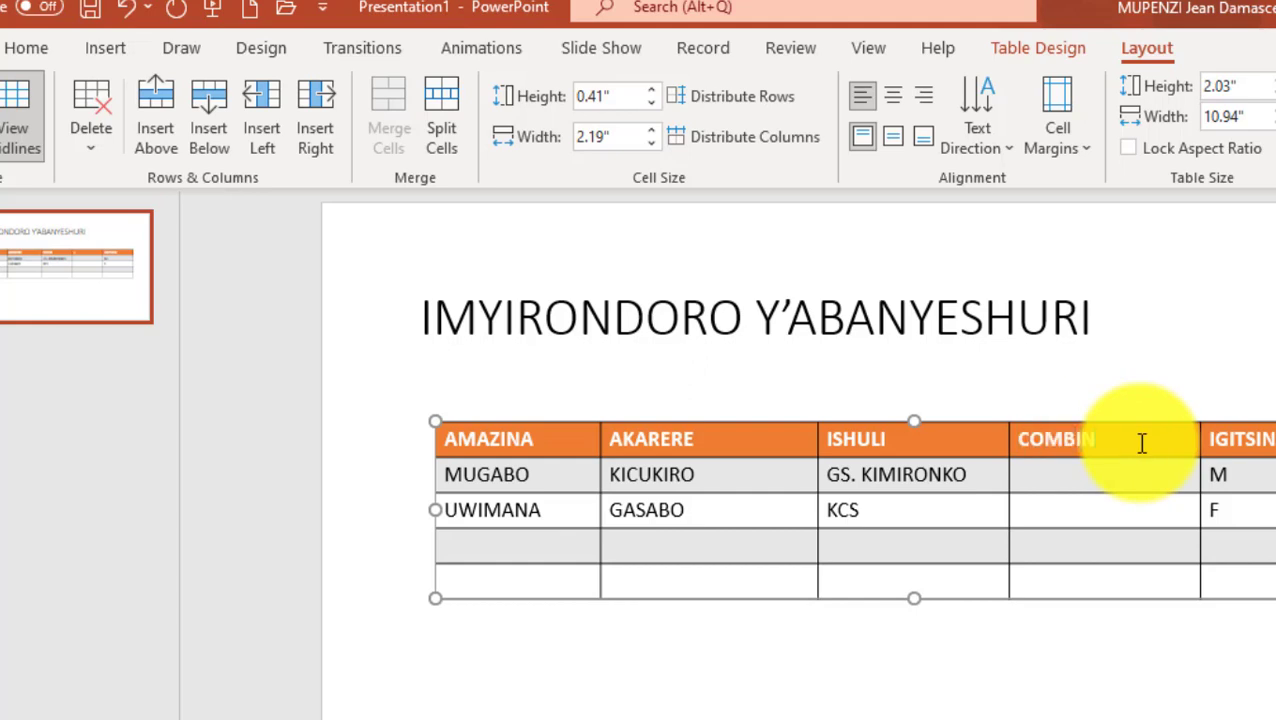
pyautogui.write('AMI')
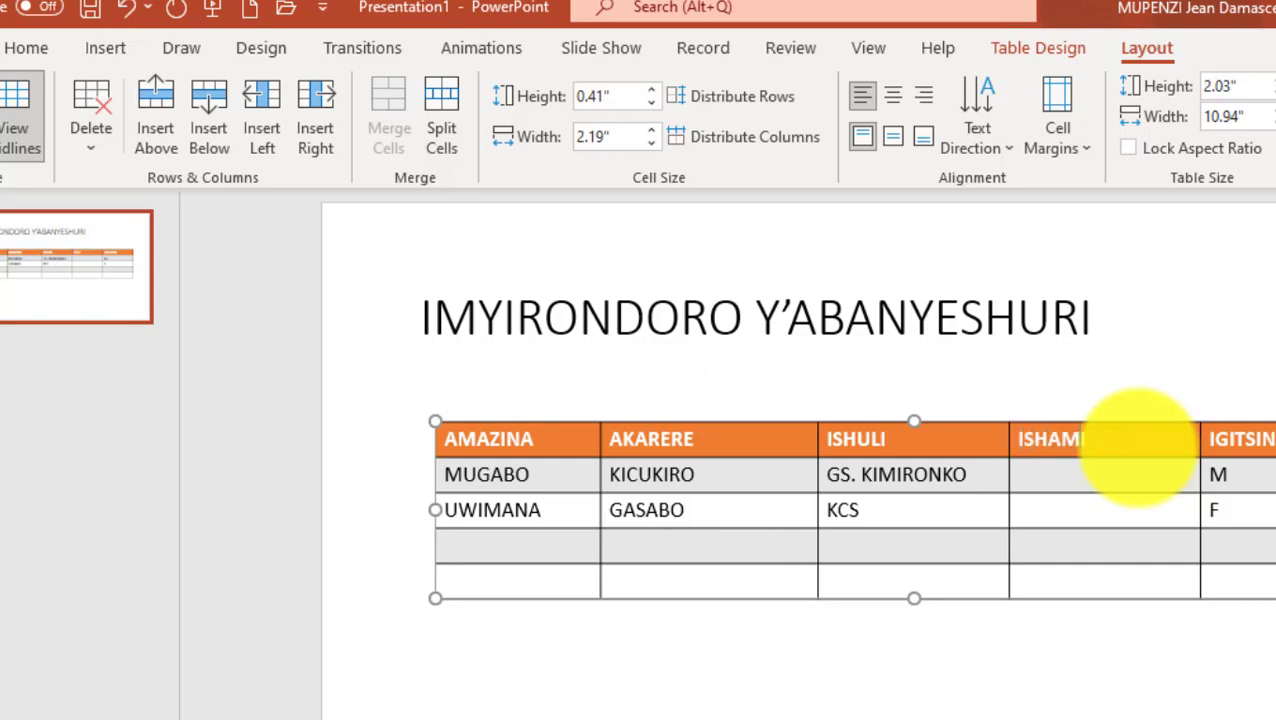
pyautogui.click(1074, 471)
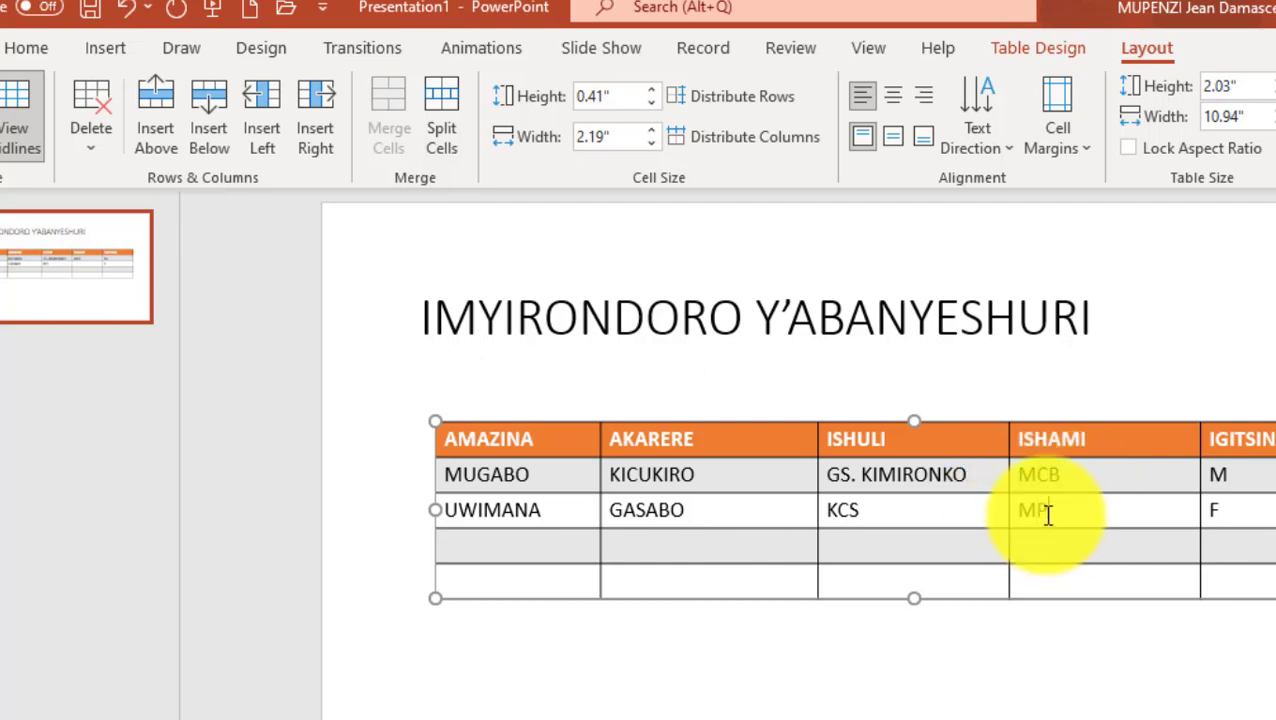
pyautogui.click(926, 675)
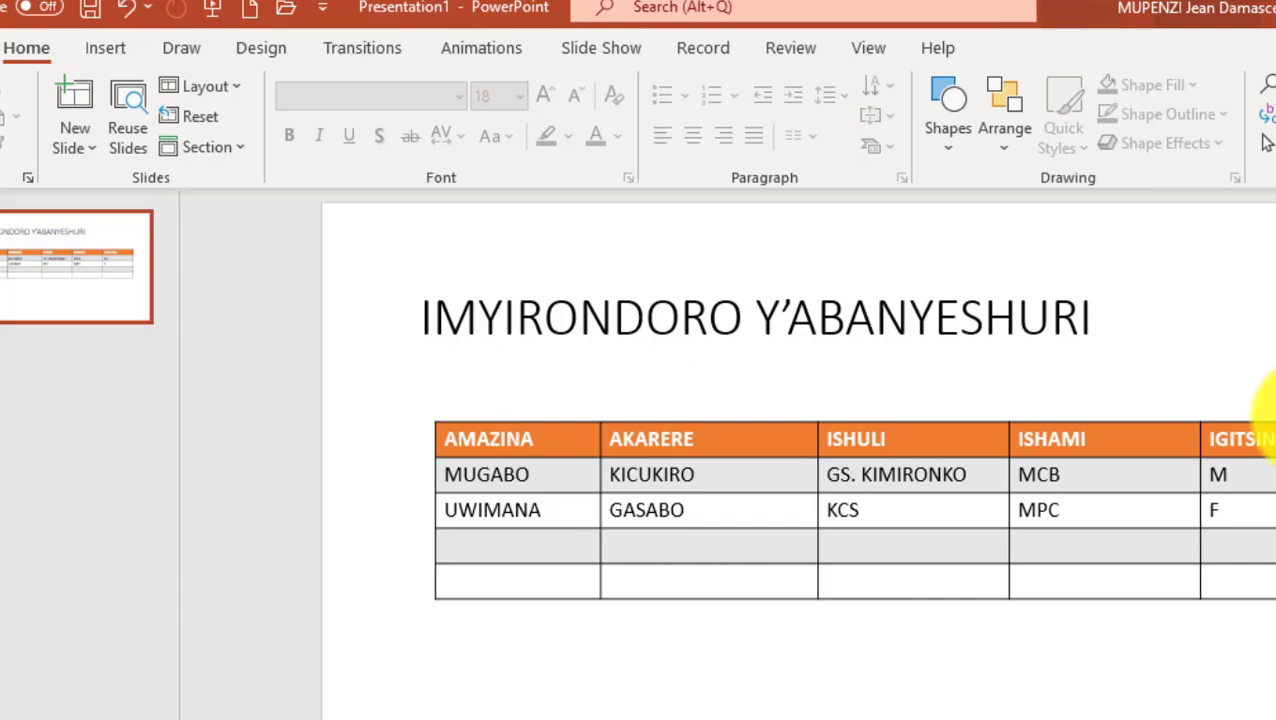
pyautogui.click(1266, 425)
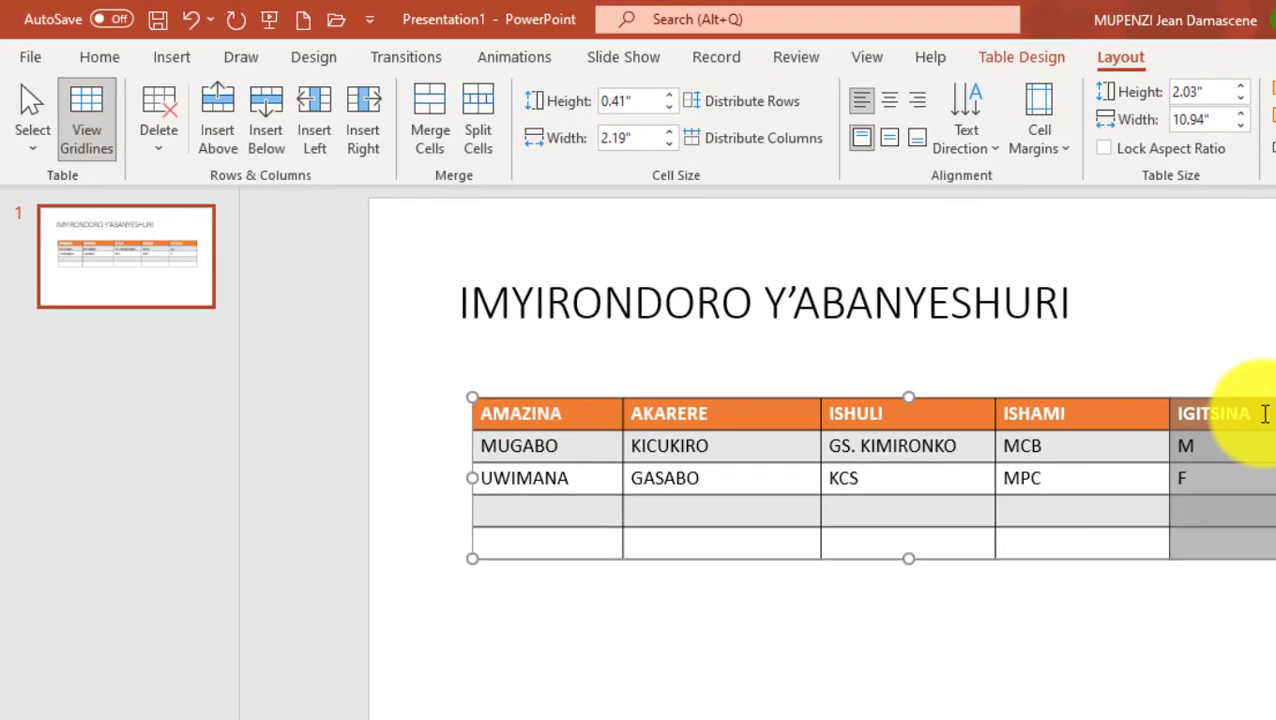
# - Delete the IGITSINA column so the table ends with ISHAMI
pyautogui.click(1254, 383)
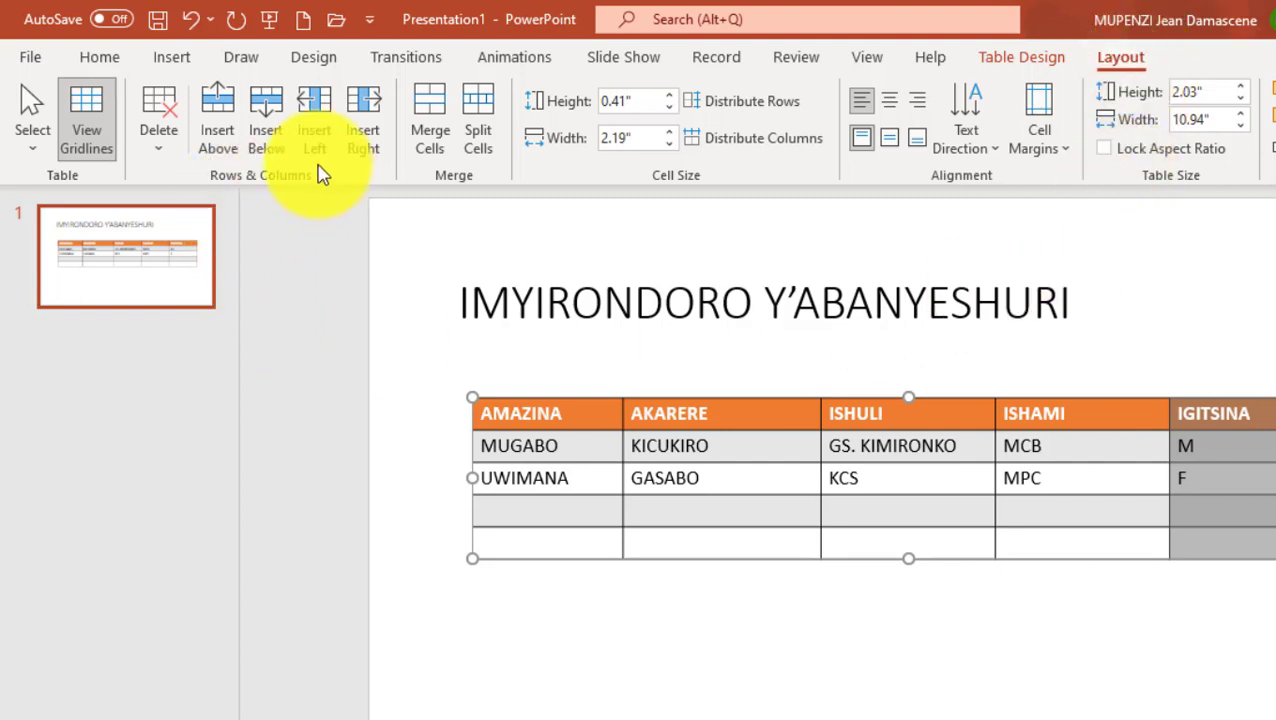
pyautogui.click(165, 153)
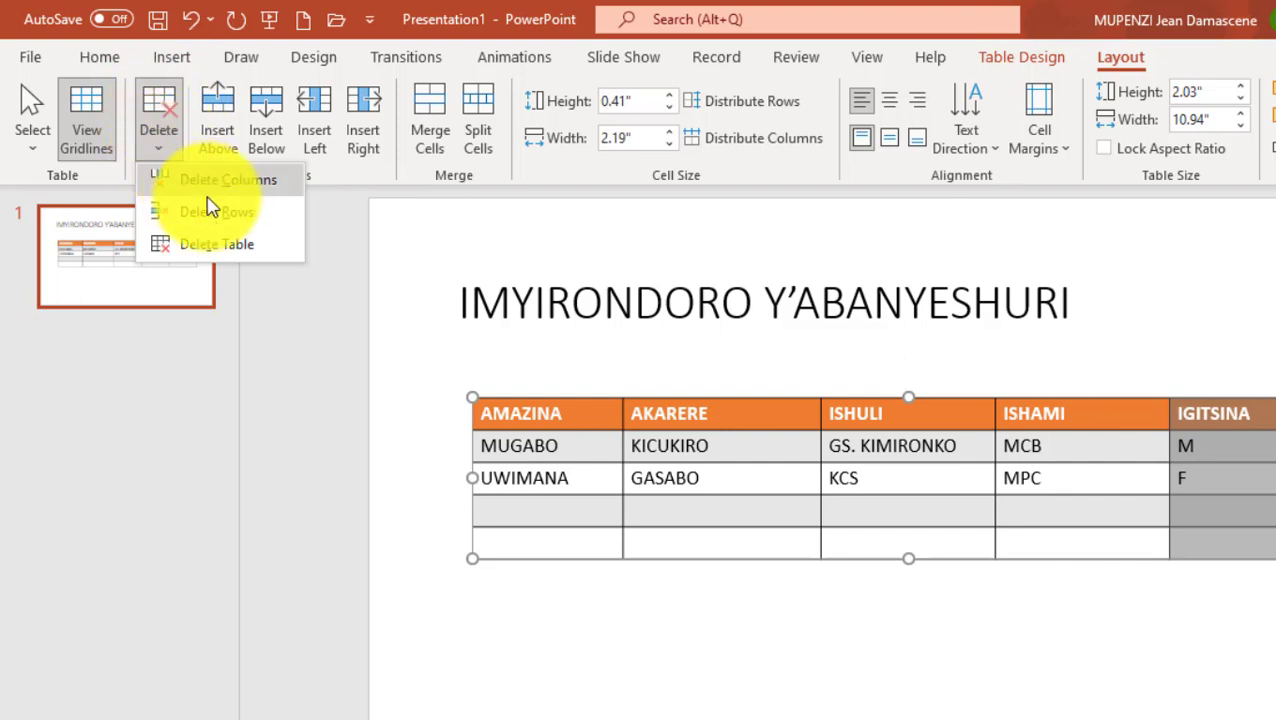
pyautogui.click(245, 187)
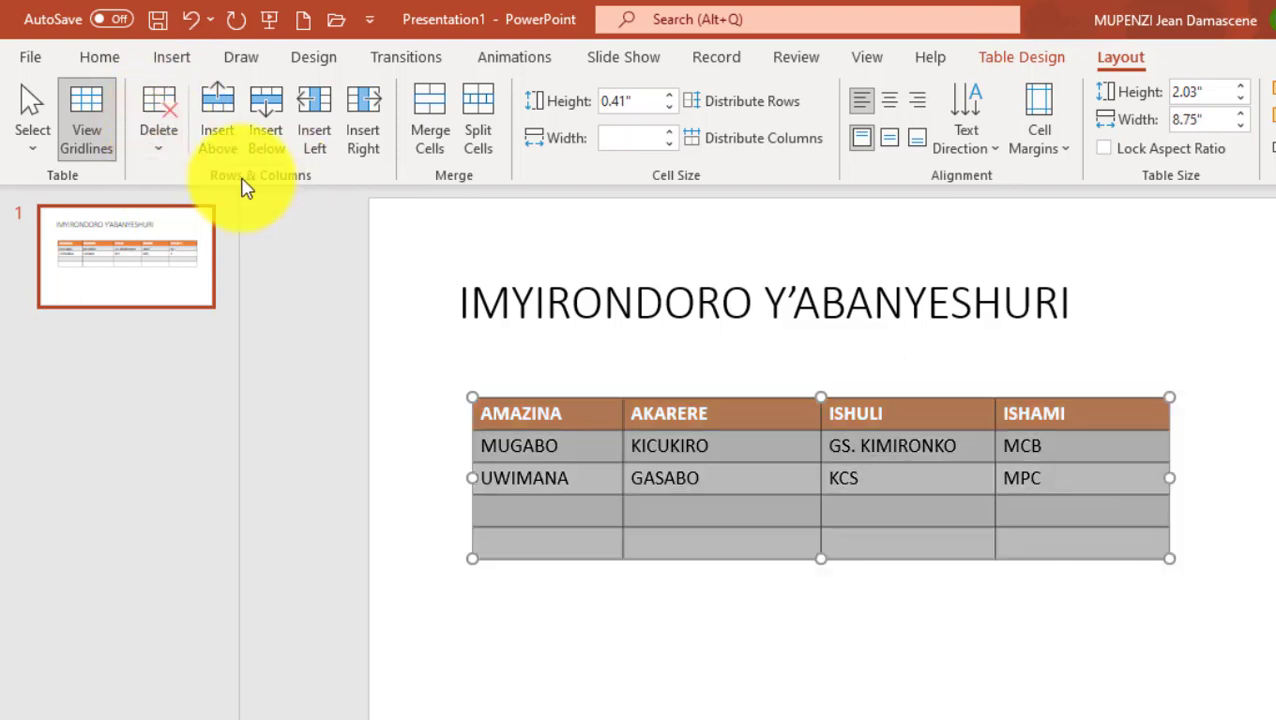
pyautogui.click(1245, 433)
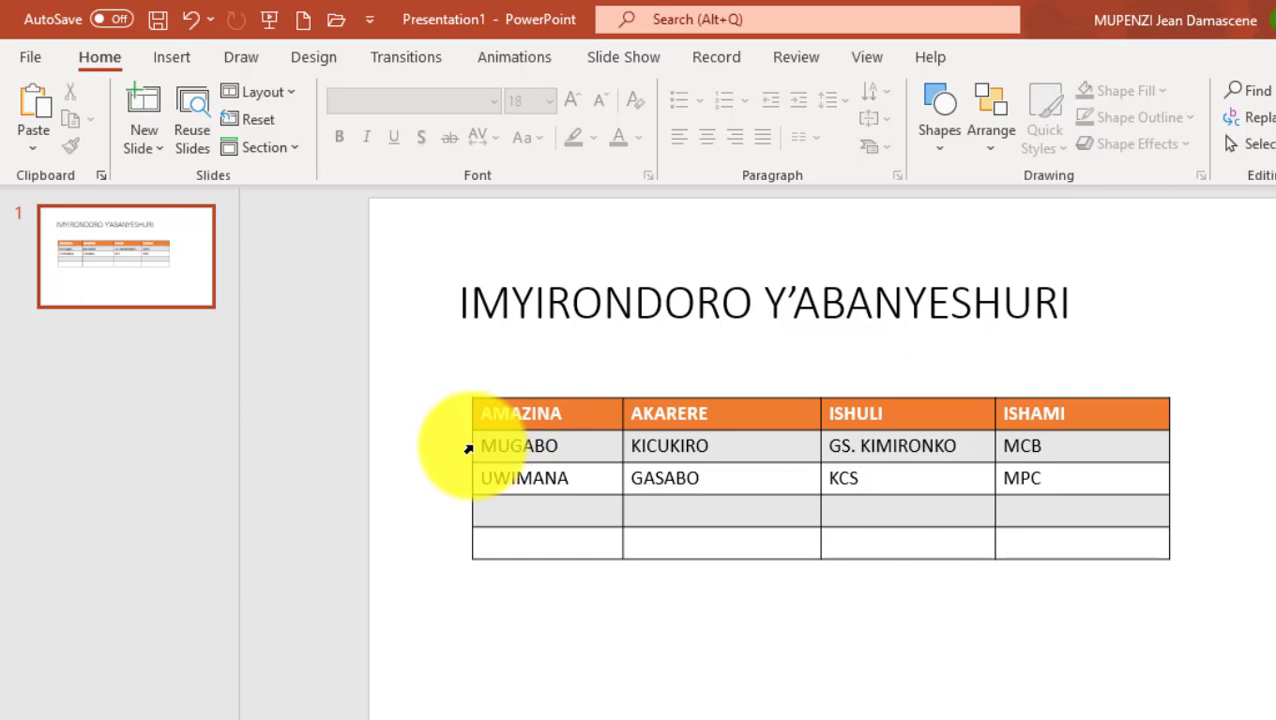
# - Select the entire second student row of the table
pyautogui.click(467, 446)
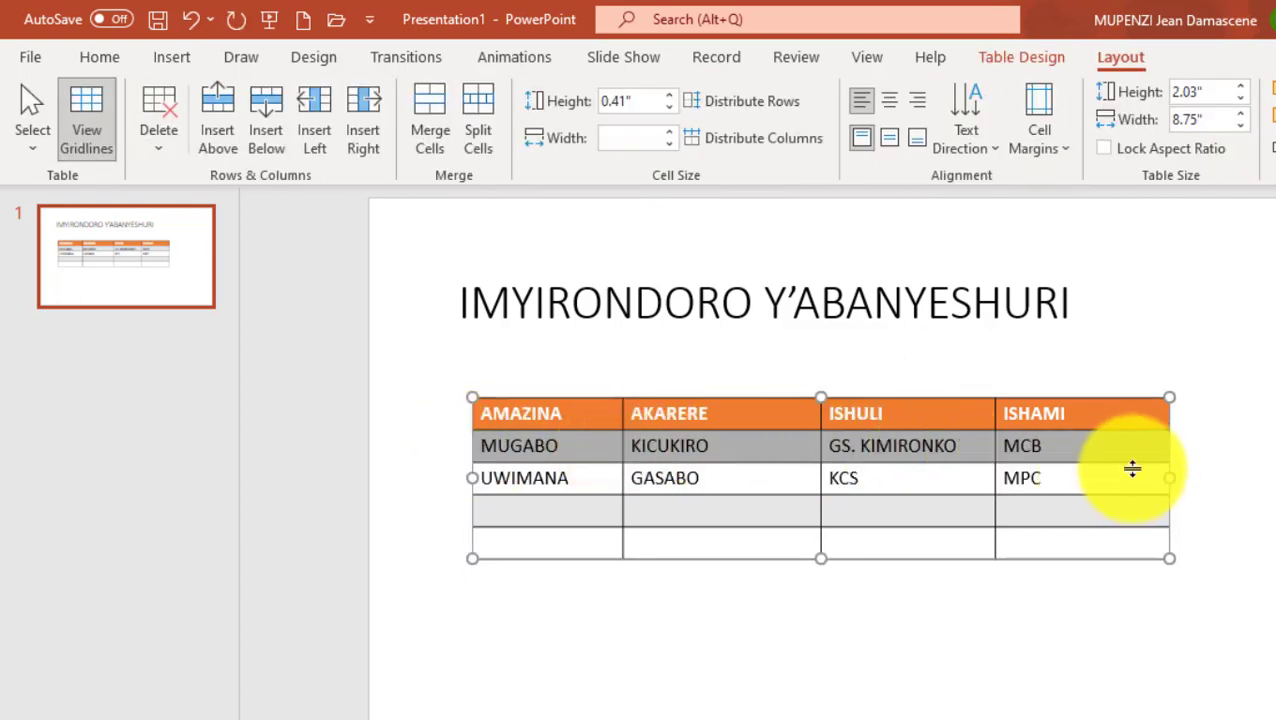
pyautogui.click(618, 683)
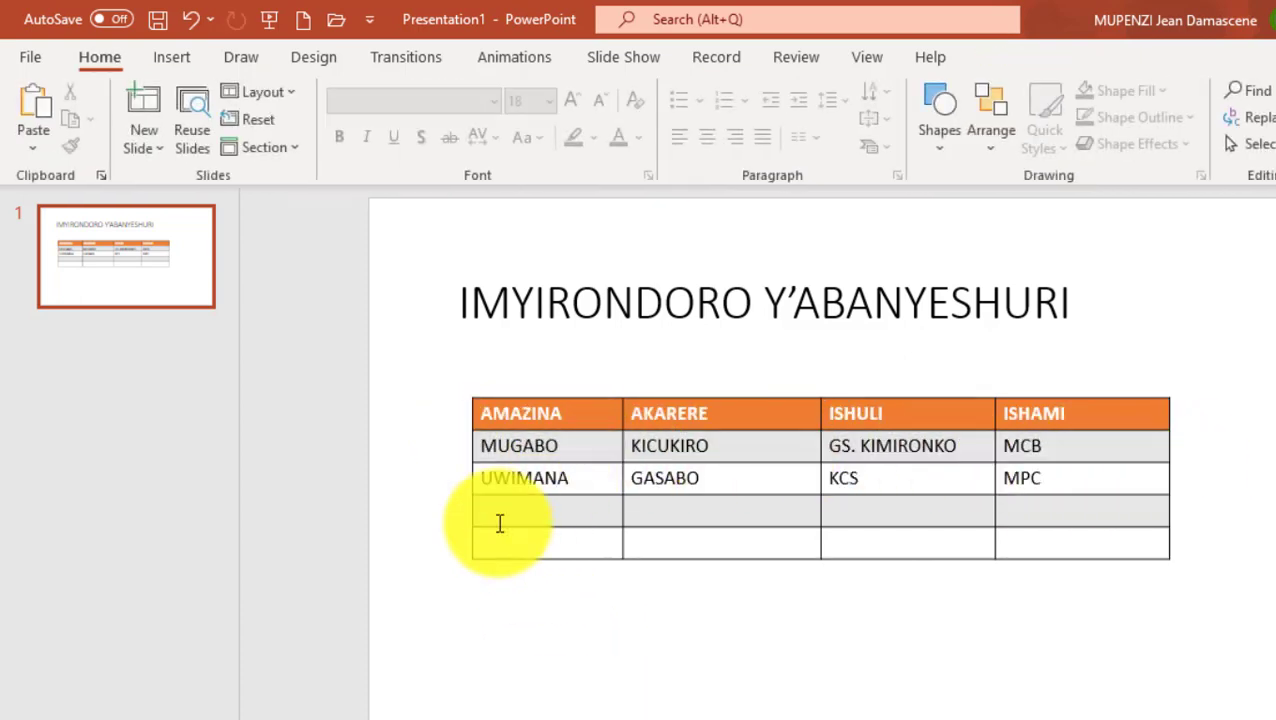
pyautogui.moveTo(472, 489); pyautogui.dragTo(1095, 458)
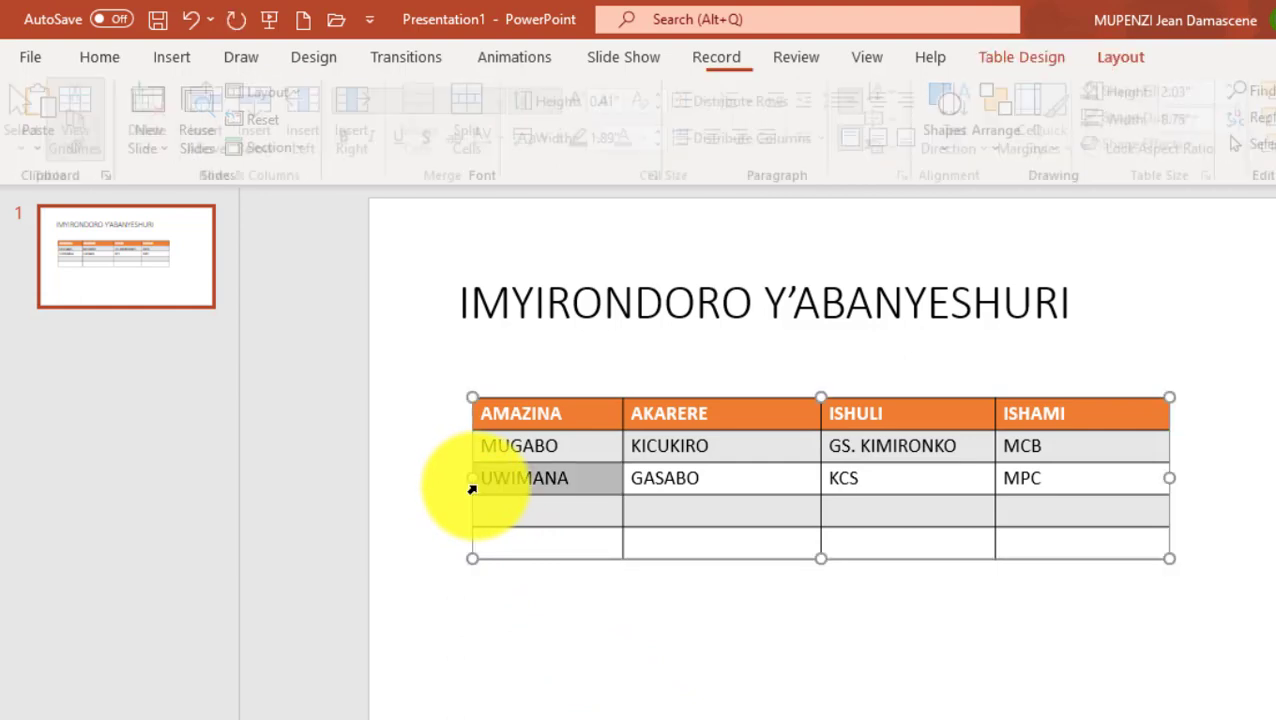
pyautogui.click(1095, 458)
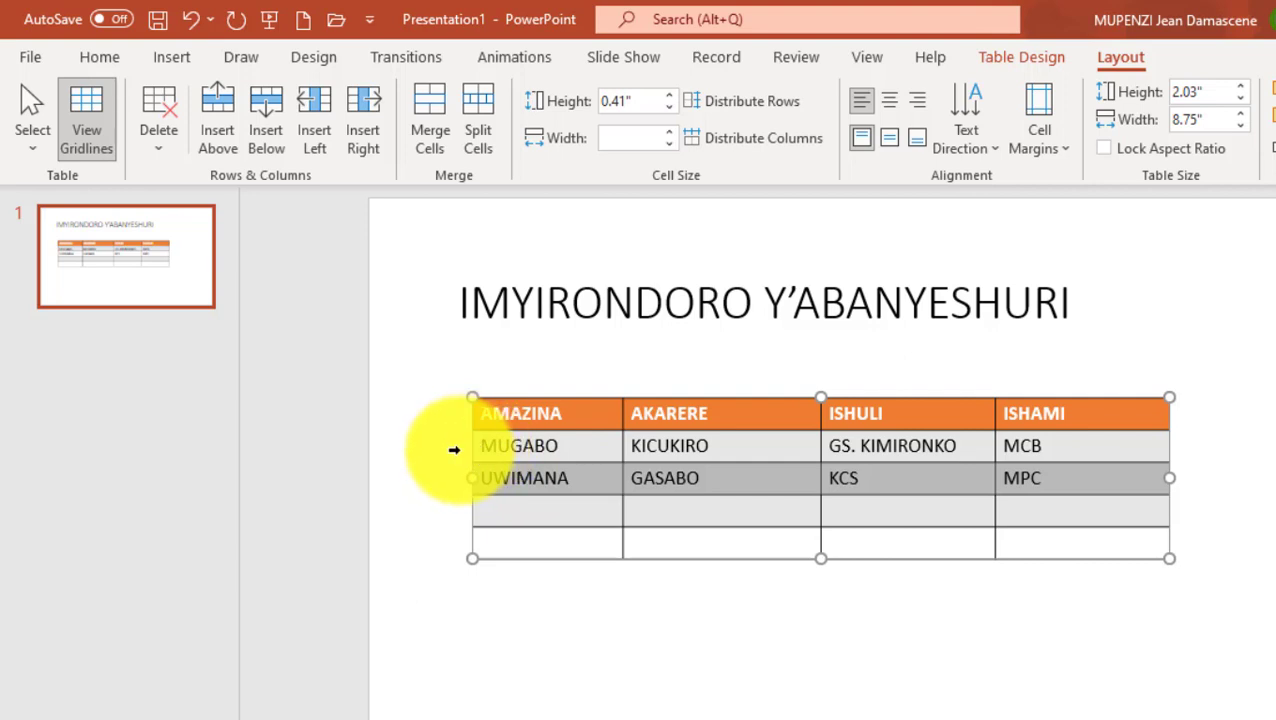
pyautogui.click(450, 447)
pyautogui.click(649, 612)
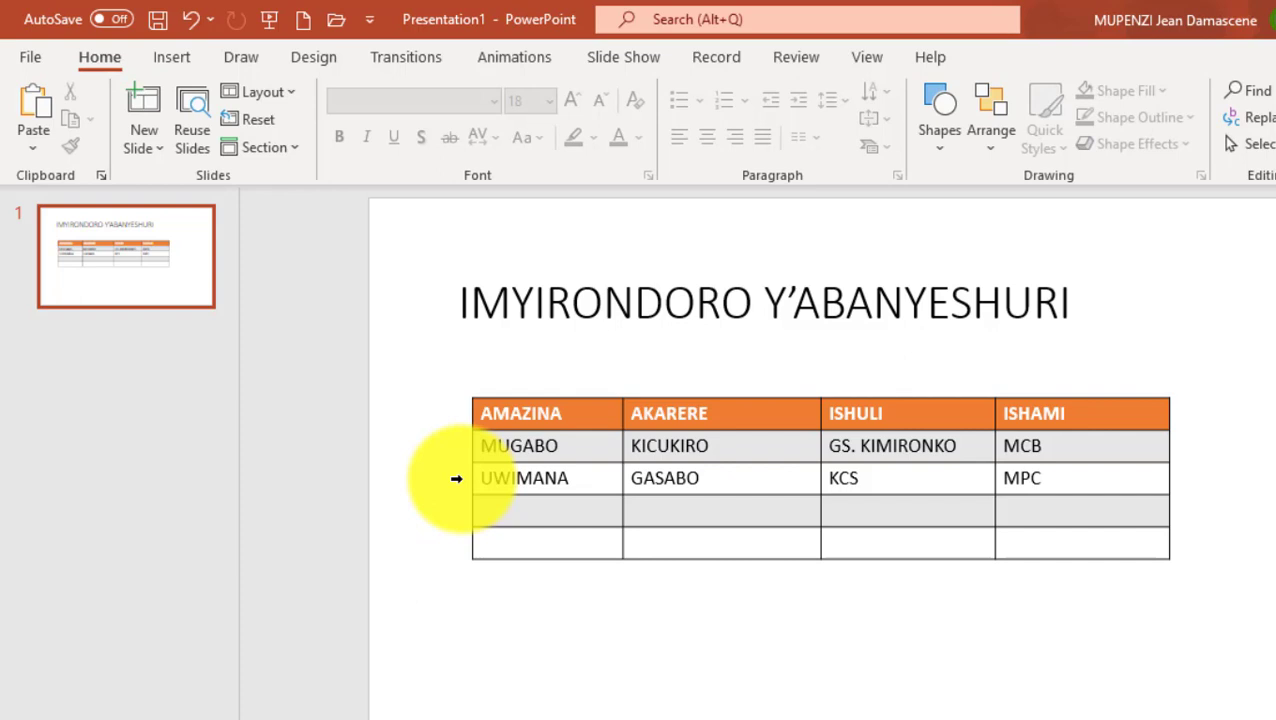
pyautogui.click(456, 478)
pyautogui.click(630, 630)
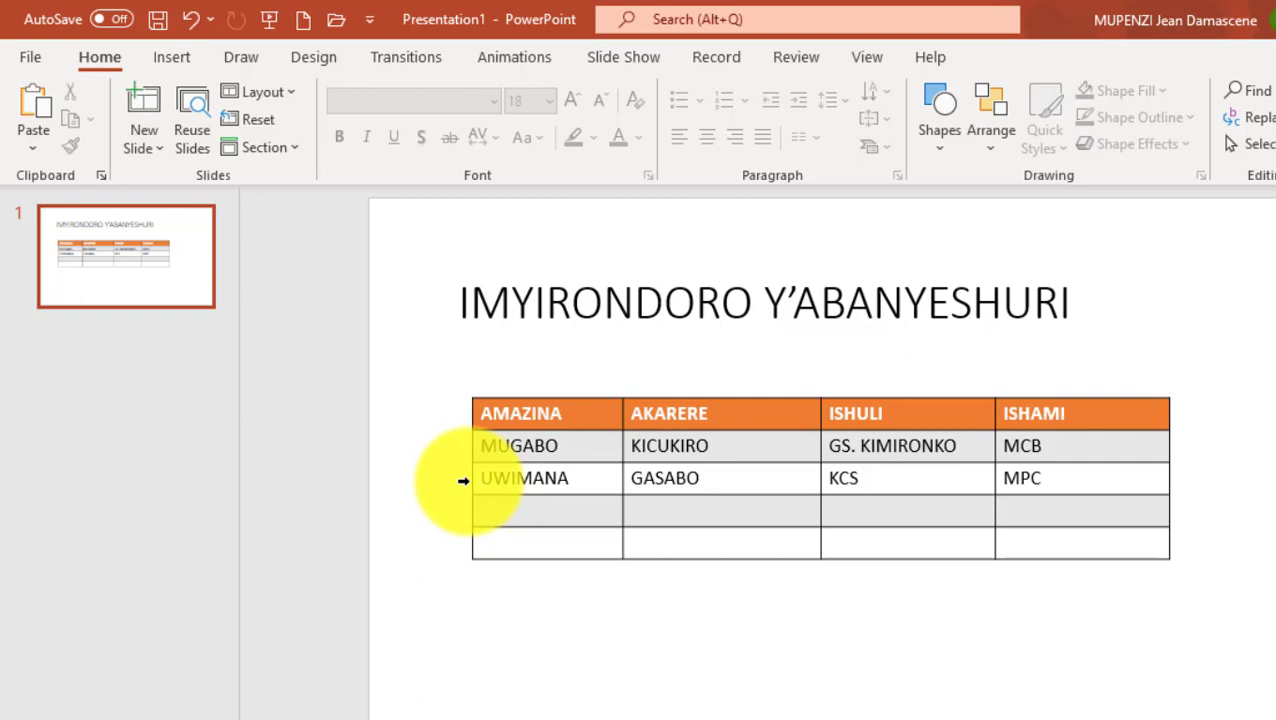
pyautogui.click(463, 478)
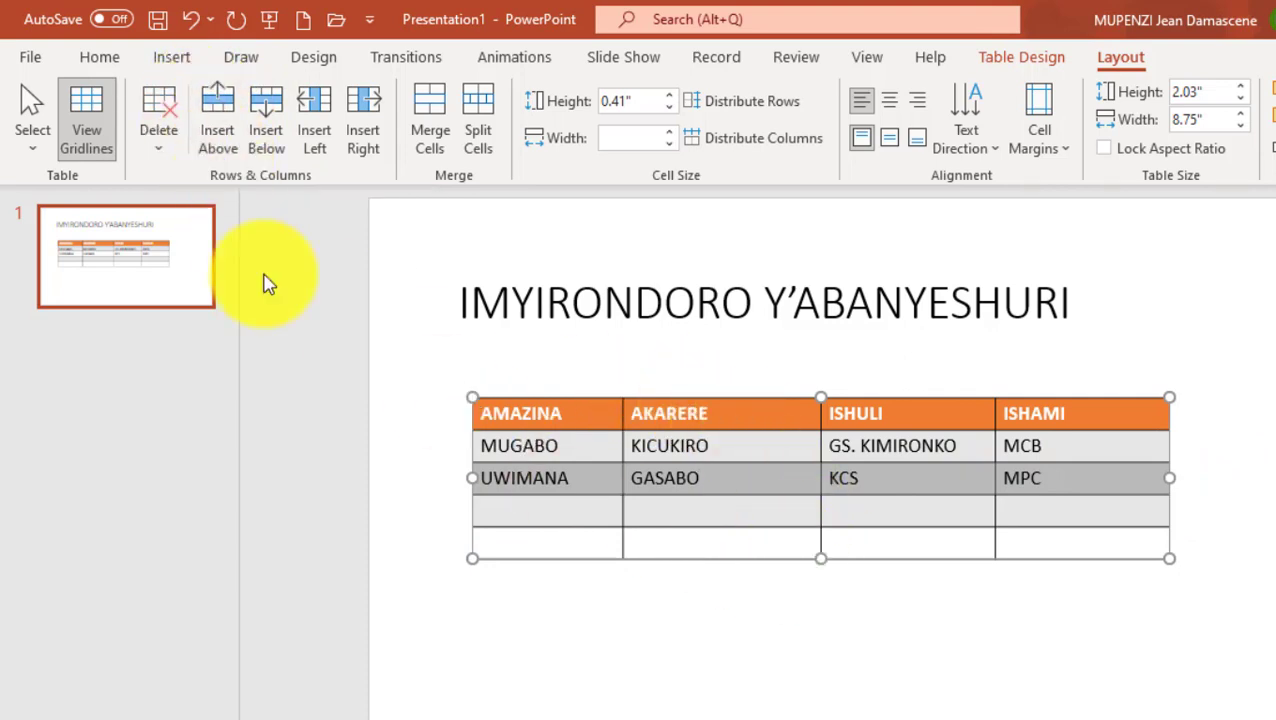
# - Insert a row above the second student and fill it with a name, NYARUGENGE, LDK, MCE
pyautogui.click(222, 125)
pyautogui.click(509, 481)
pyautogui.write('MURENZI')
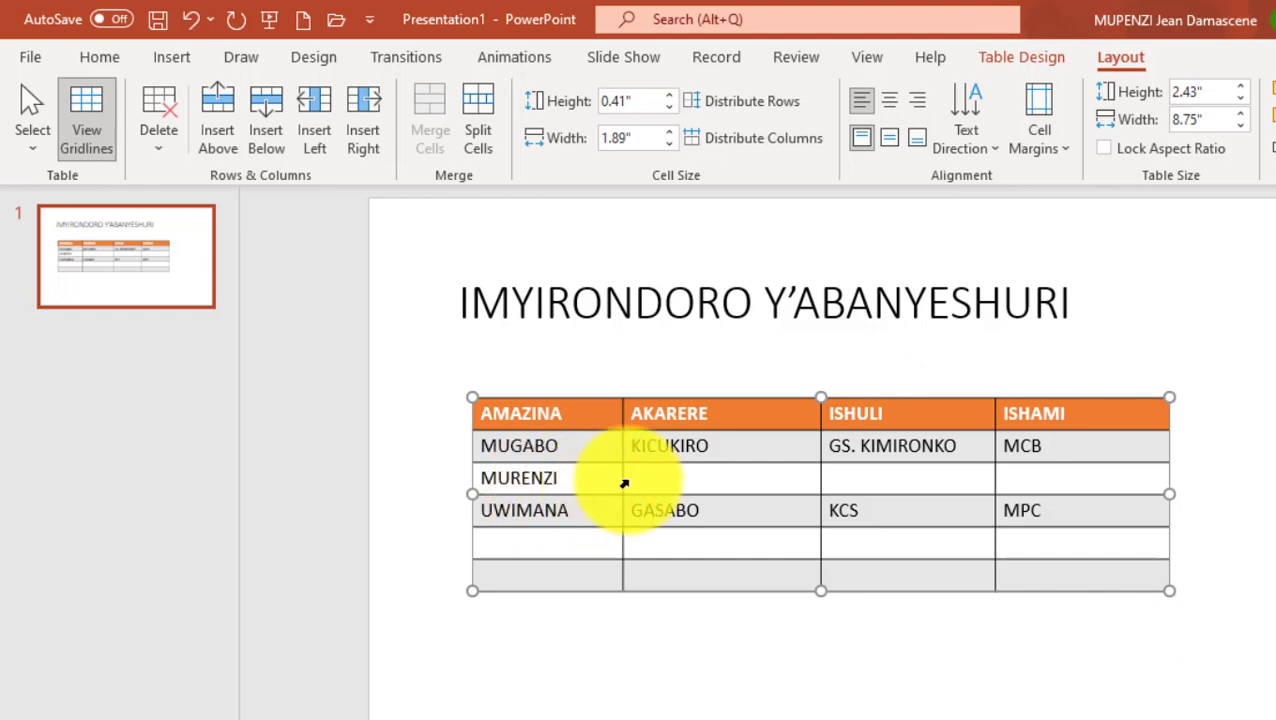
pyautogui.click(644, 478)
pyautogui.write('NYARUGENGE')
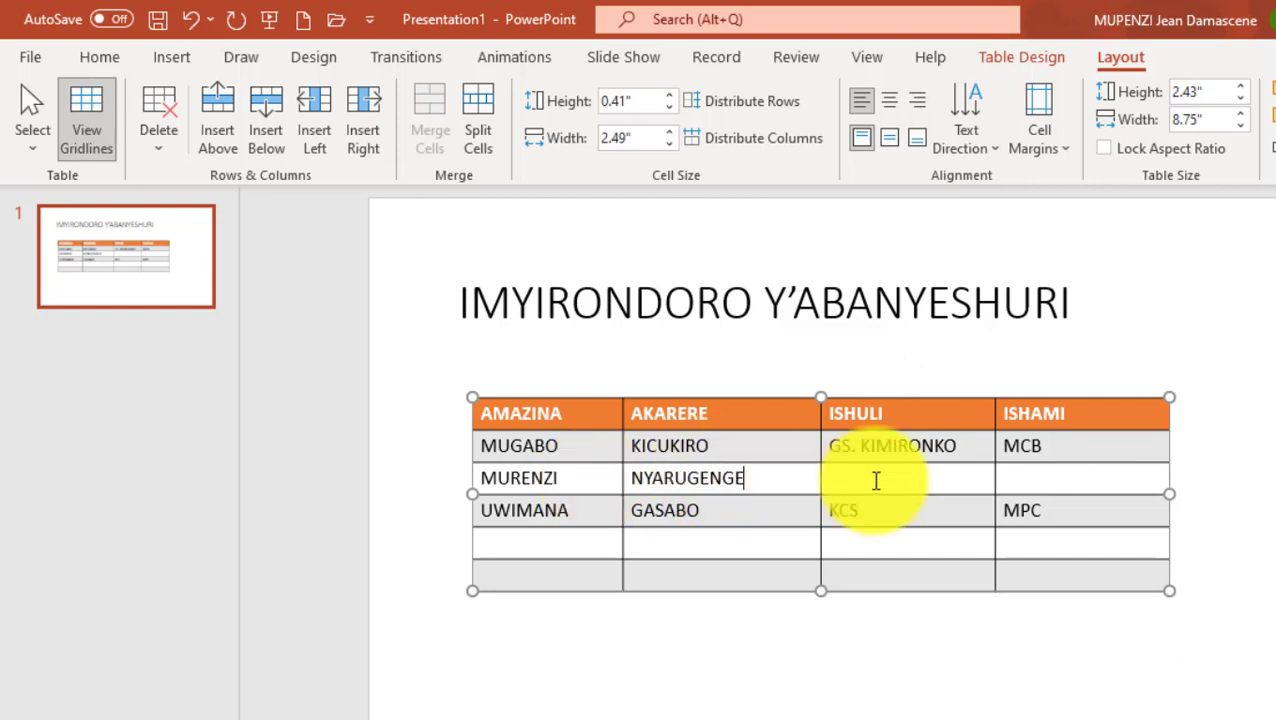
pyautogui.click(868, 478)
pyautogui.write('LDK')
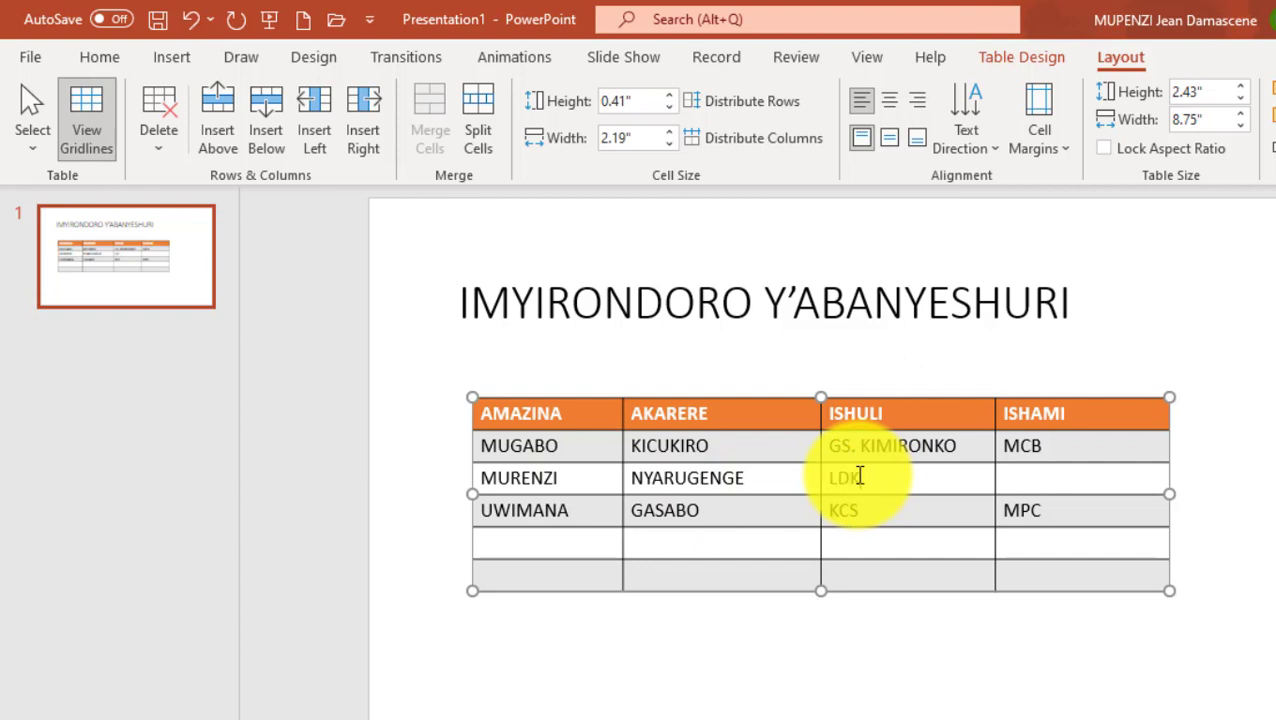
pyautogui.click(1045, 473)
pyautogui.write('MCE')
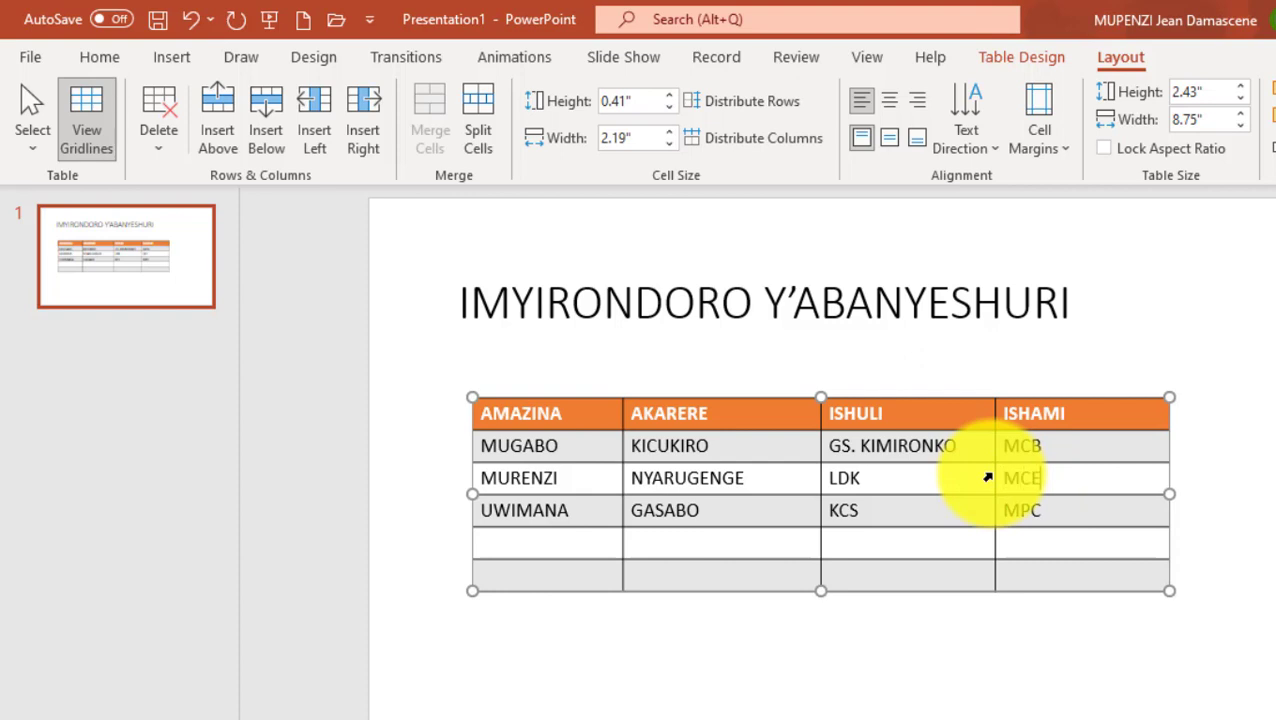
pyautogui.click(672, 640)
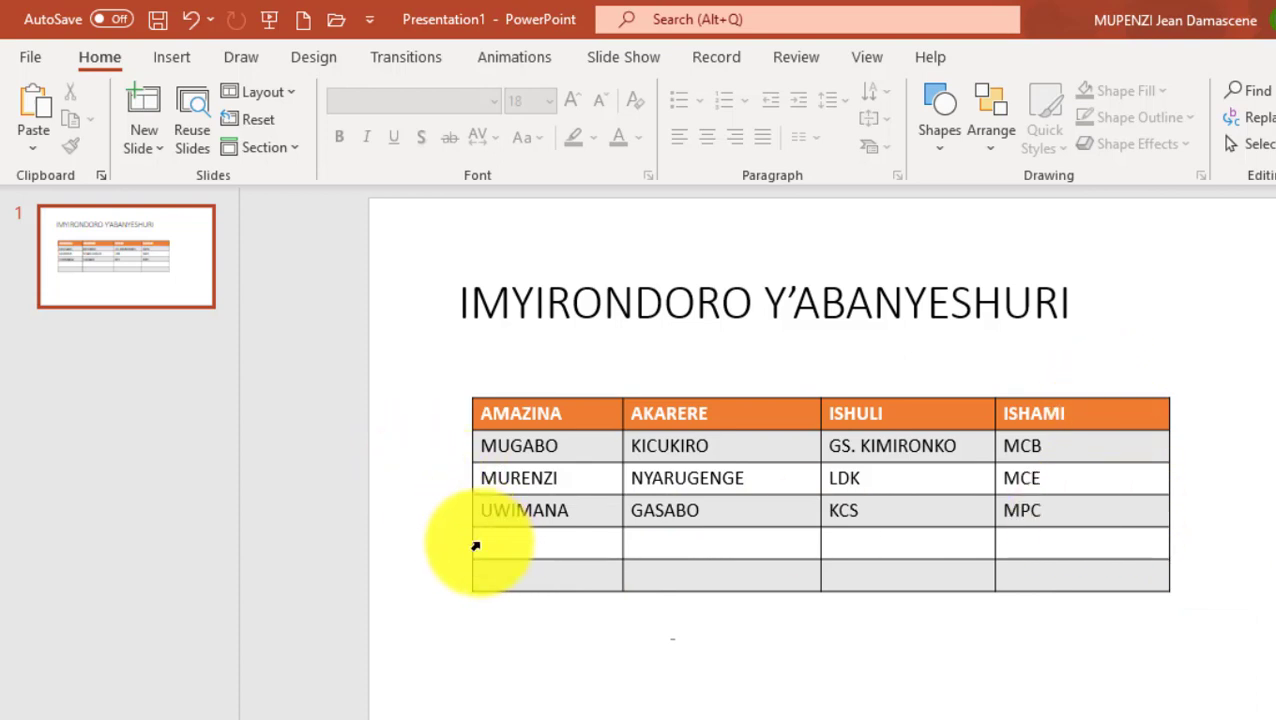
# - Delete the first empty row beneath the last student using Delete Rows
pyautogui.moveTo(474, 545); pyautogui.dragTo(1100, 545)
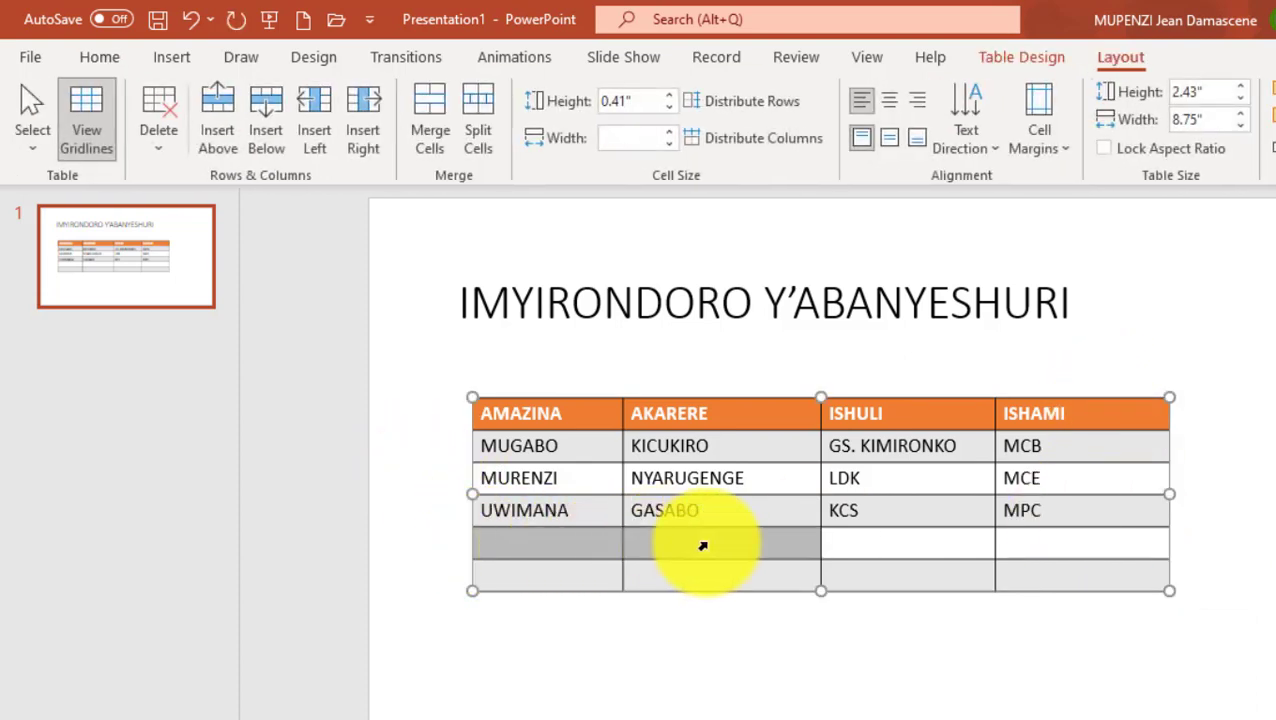
pyautogui.click(1108, 638)
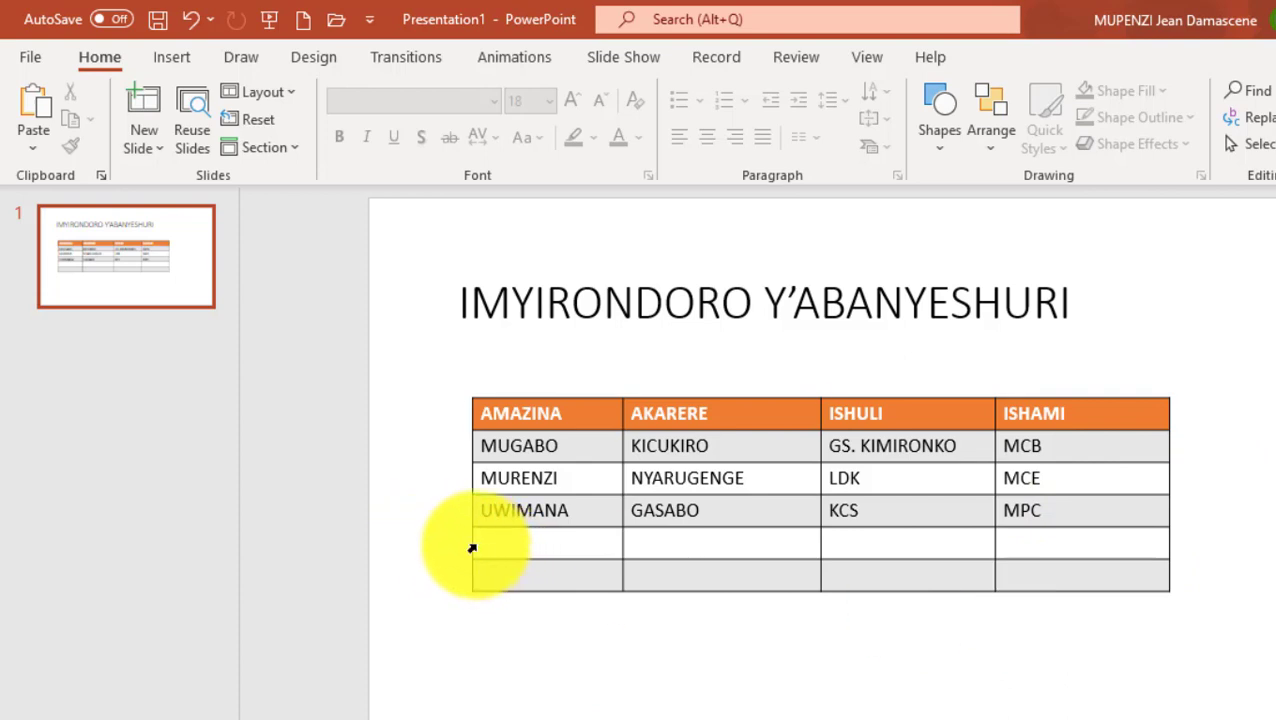
pyautogui.moveTo(472, 548); pyautogui.dragTo(1088, 535)
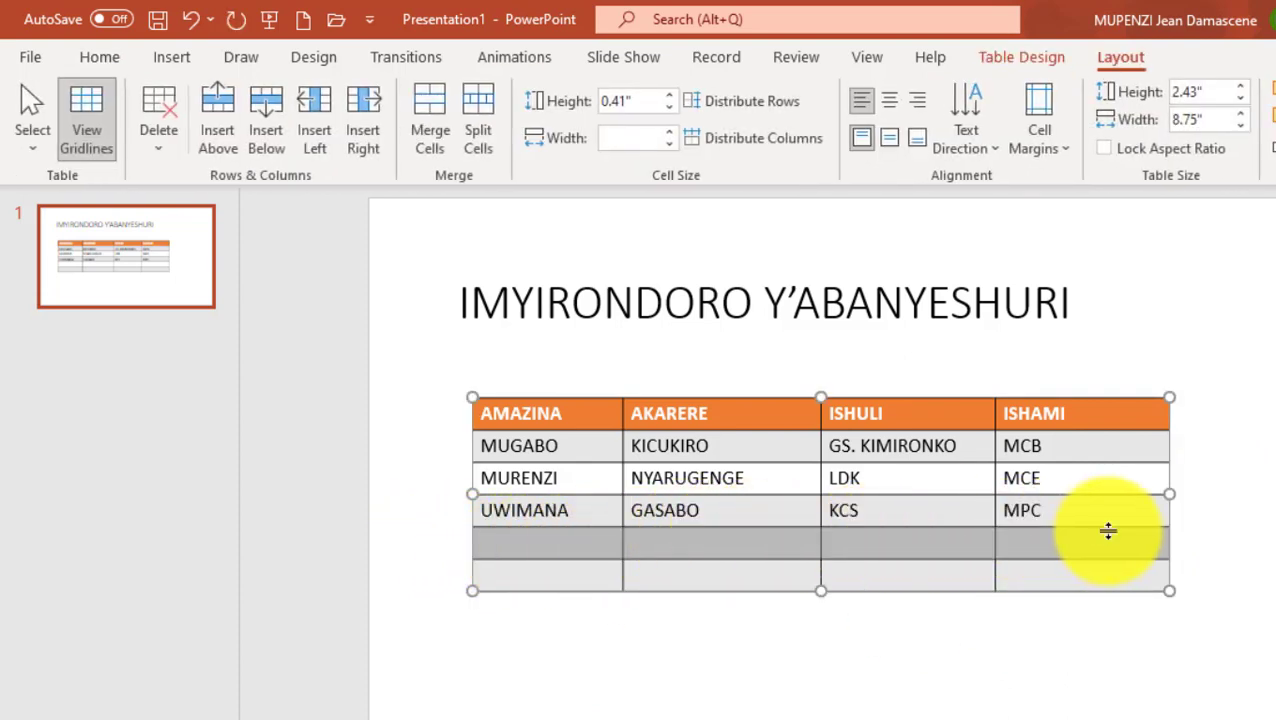
pyautogui.click(1045, 626)
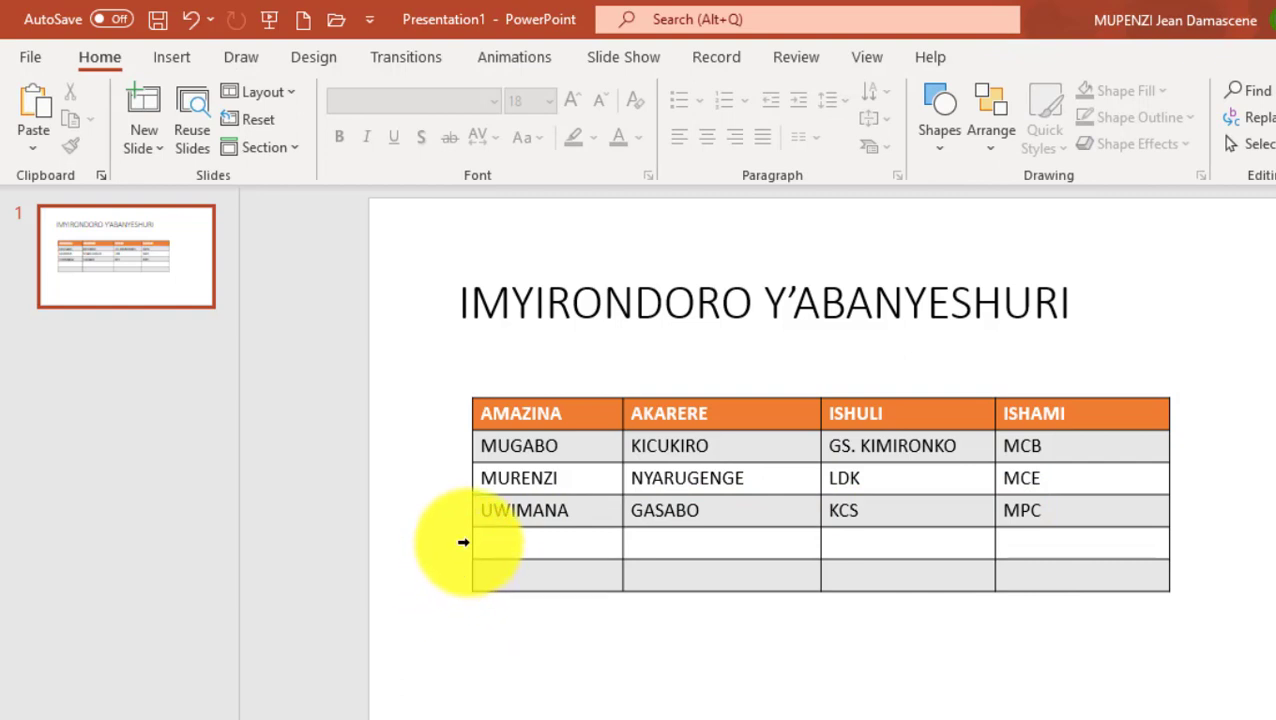
pyautogui.click(463, 542)
pyautogui.click(649, 649)
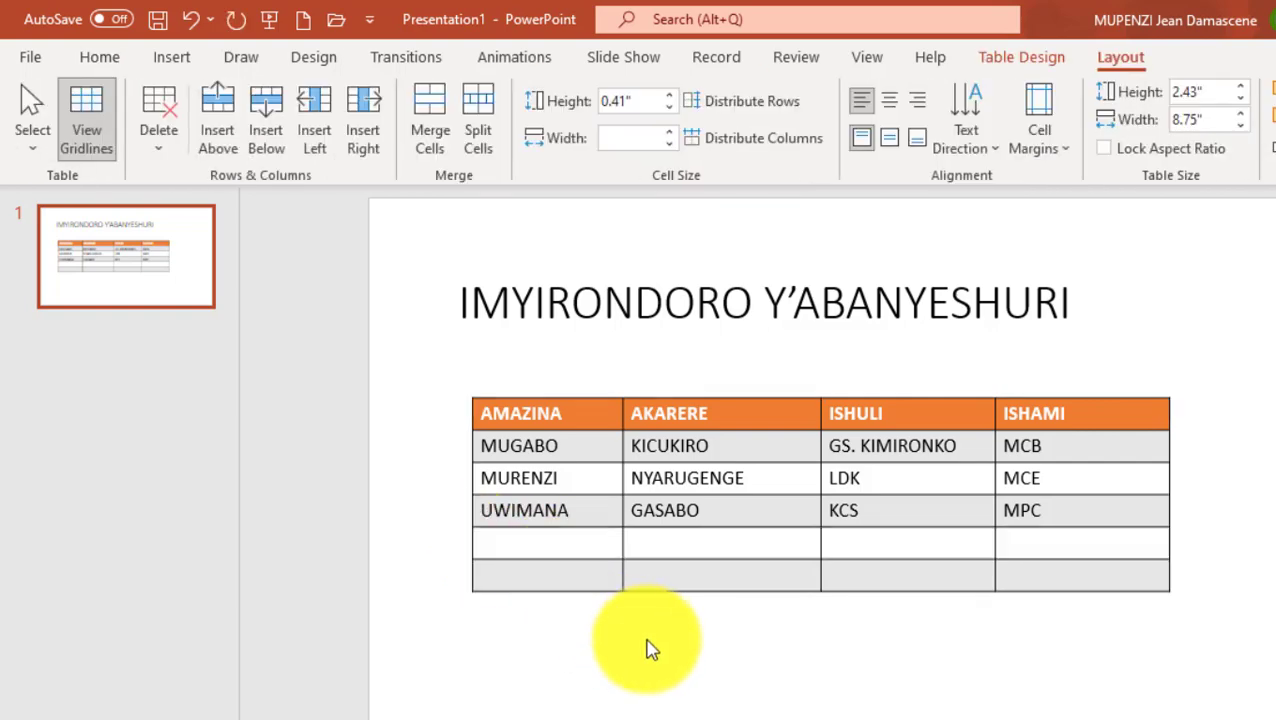
pyautogui.moveTo(474, 541); pyautogui.dragTo(1138, 546)
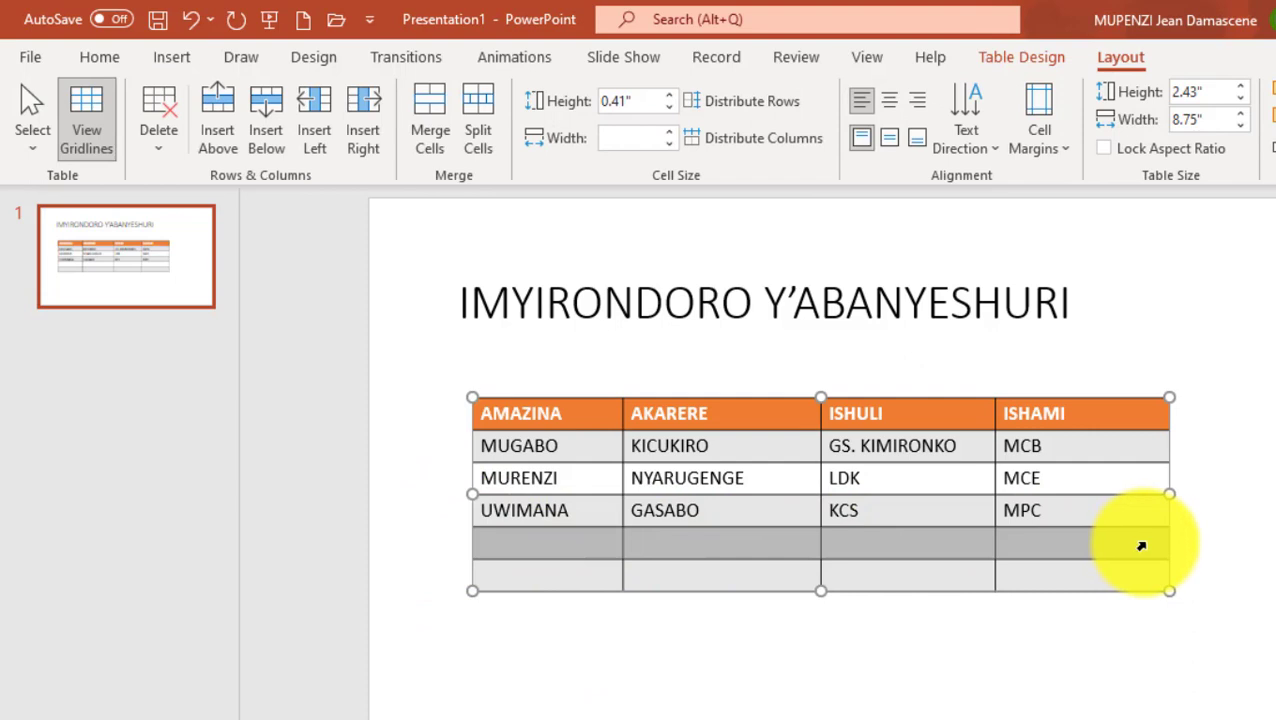
pyautogui.click(950, 648)
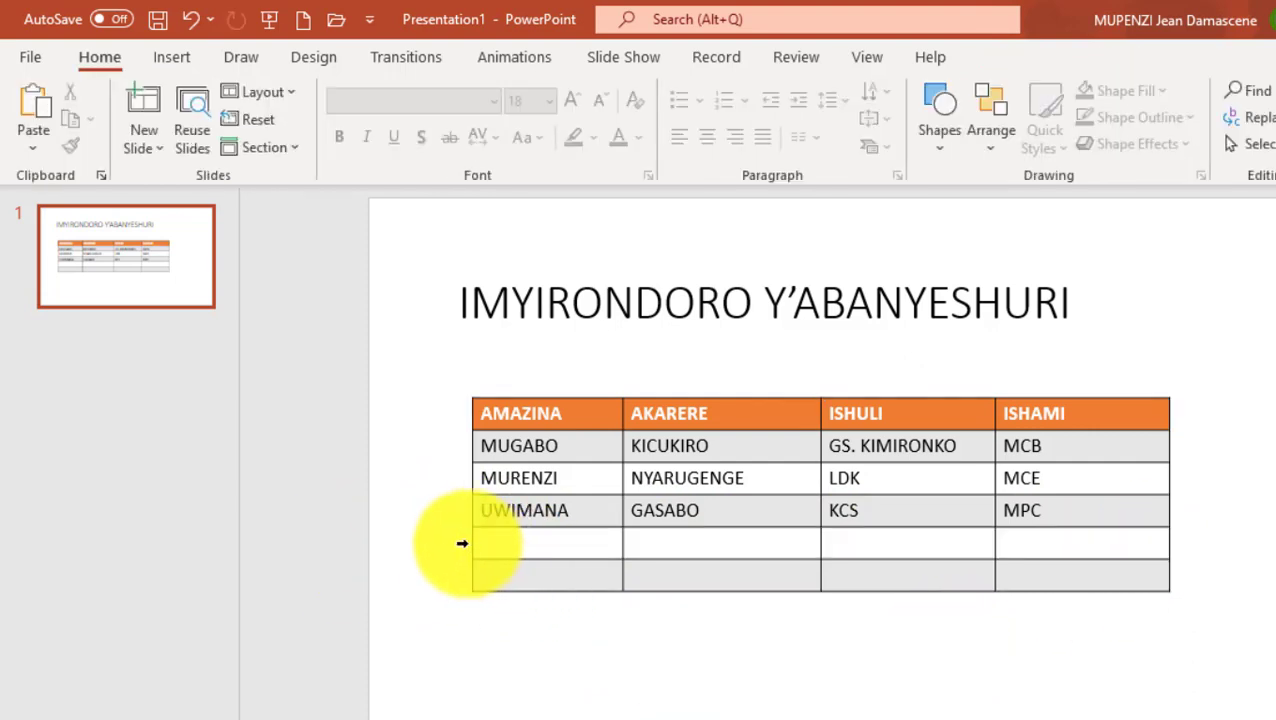
pyautogui.click(462, 543)
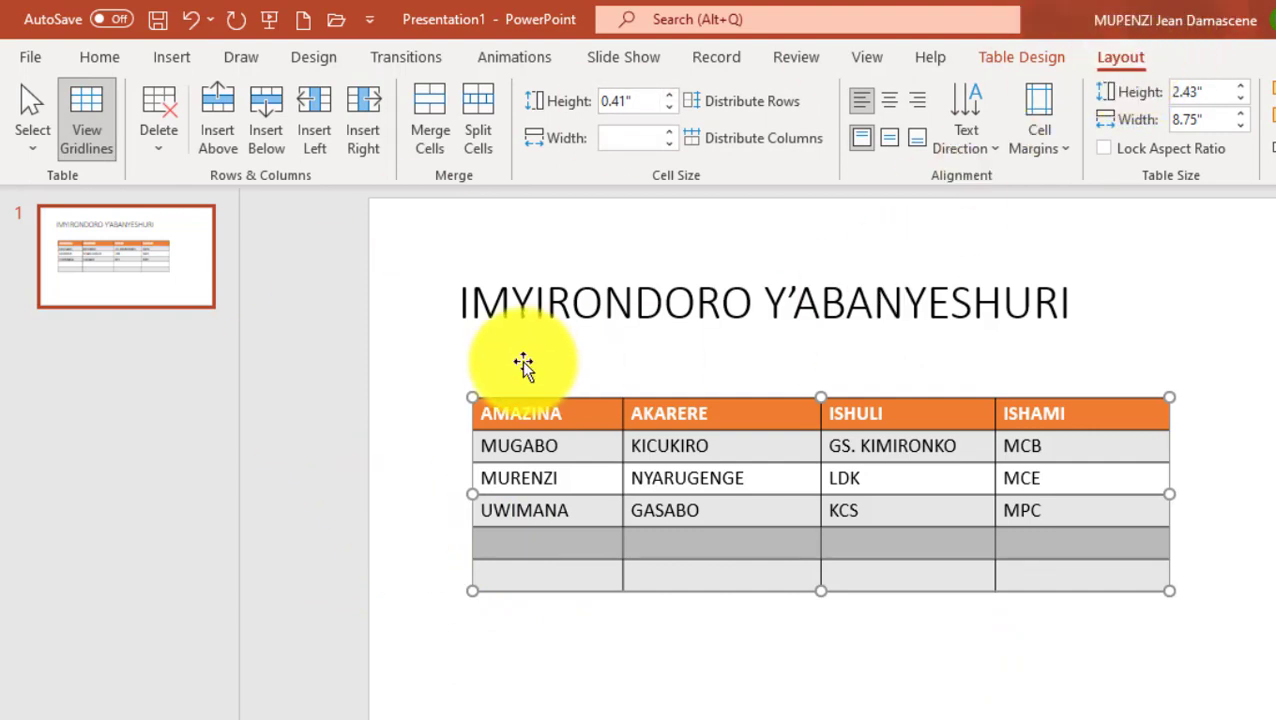
pyautogui.click(162, 156)
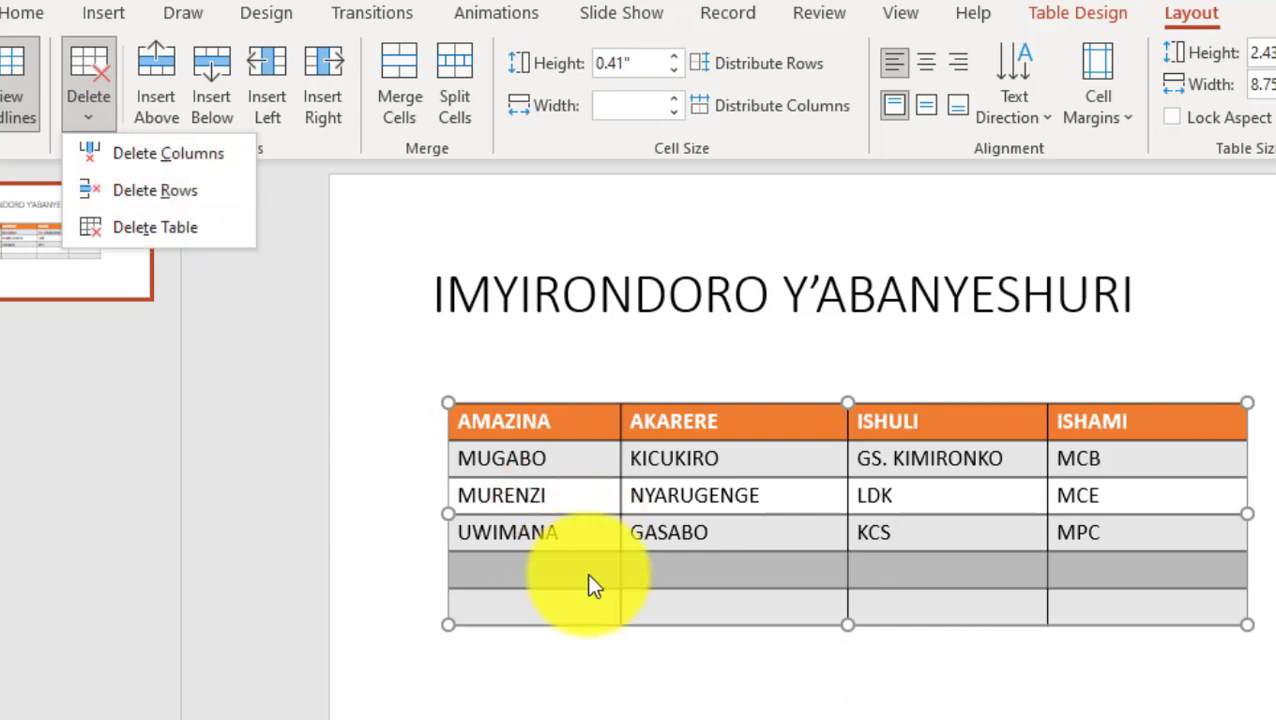
pyautogui.click(176, 191)
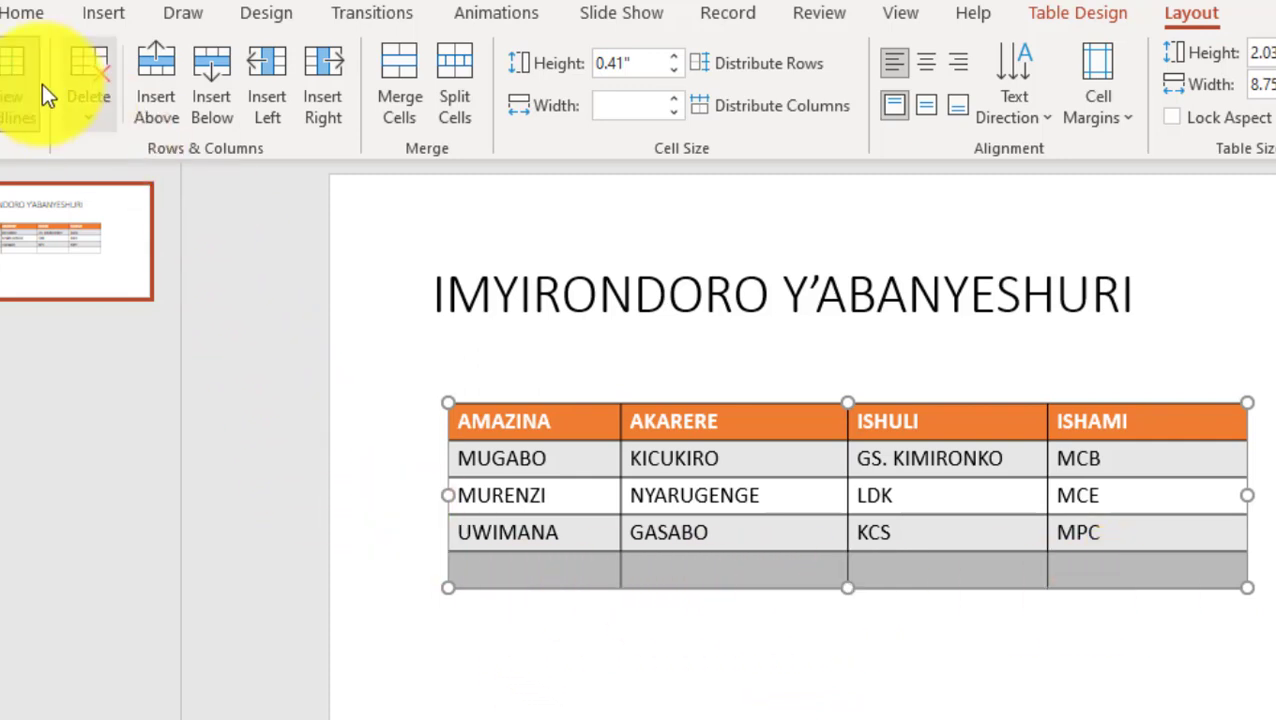
# - Delete the remaining empty bottom row, leaving the header and three students
pyautogui.click(88, 116)
pyautogui.click(156, 199)
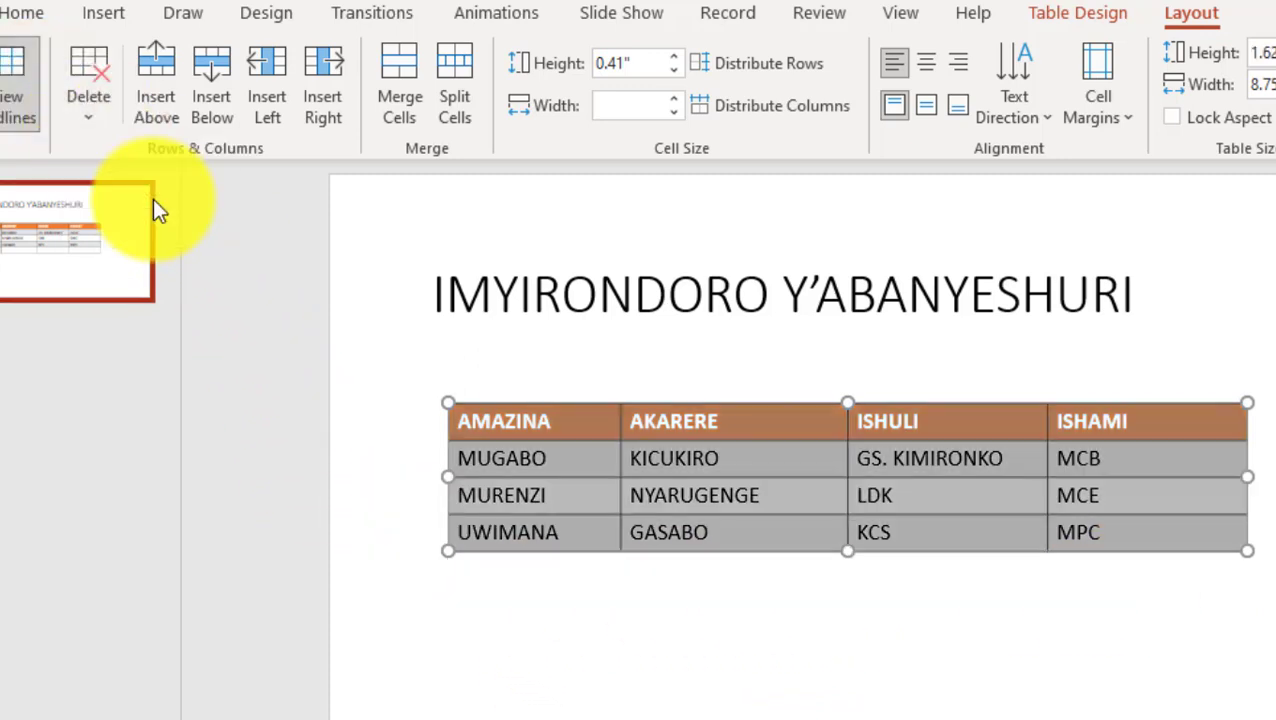
pyautogui.click(825, 600)
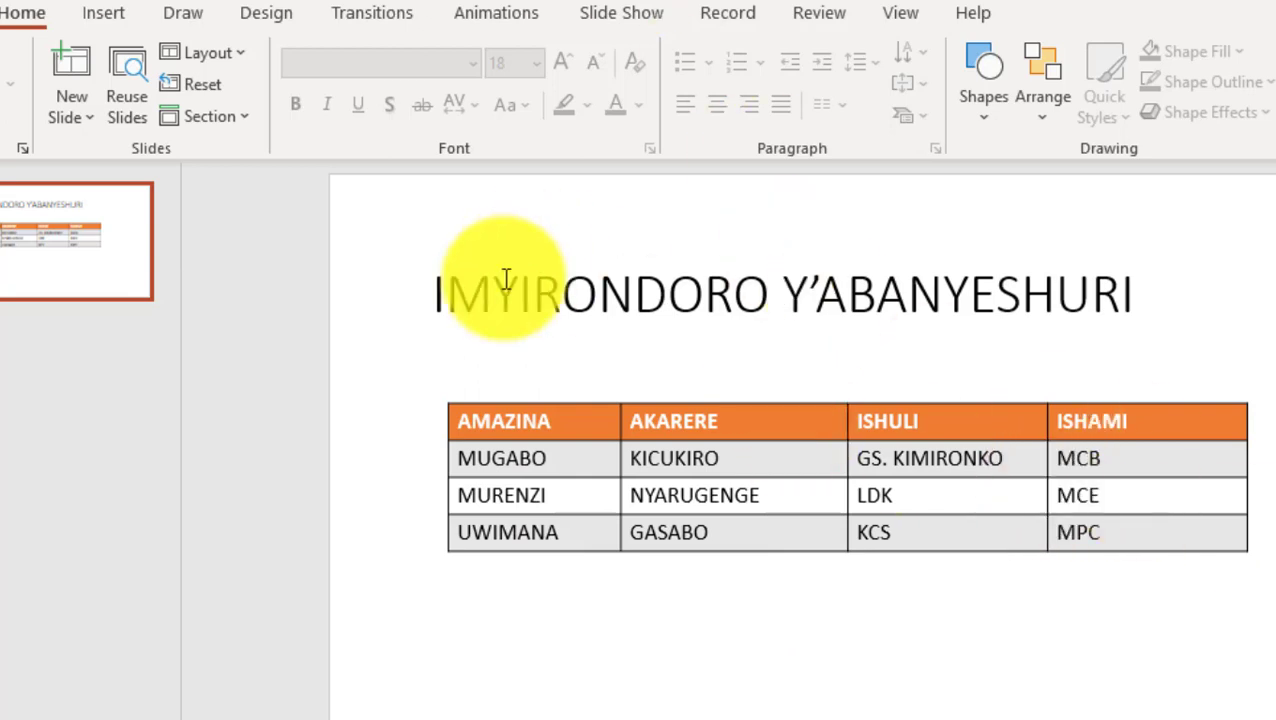
# - Select the table's header row with AMAZINA, AKARERE, ISHULI and ISHAMI
pyautogui.click(631, 284)
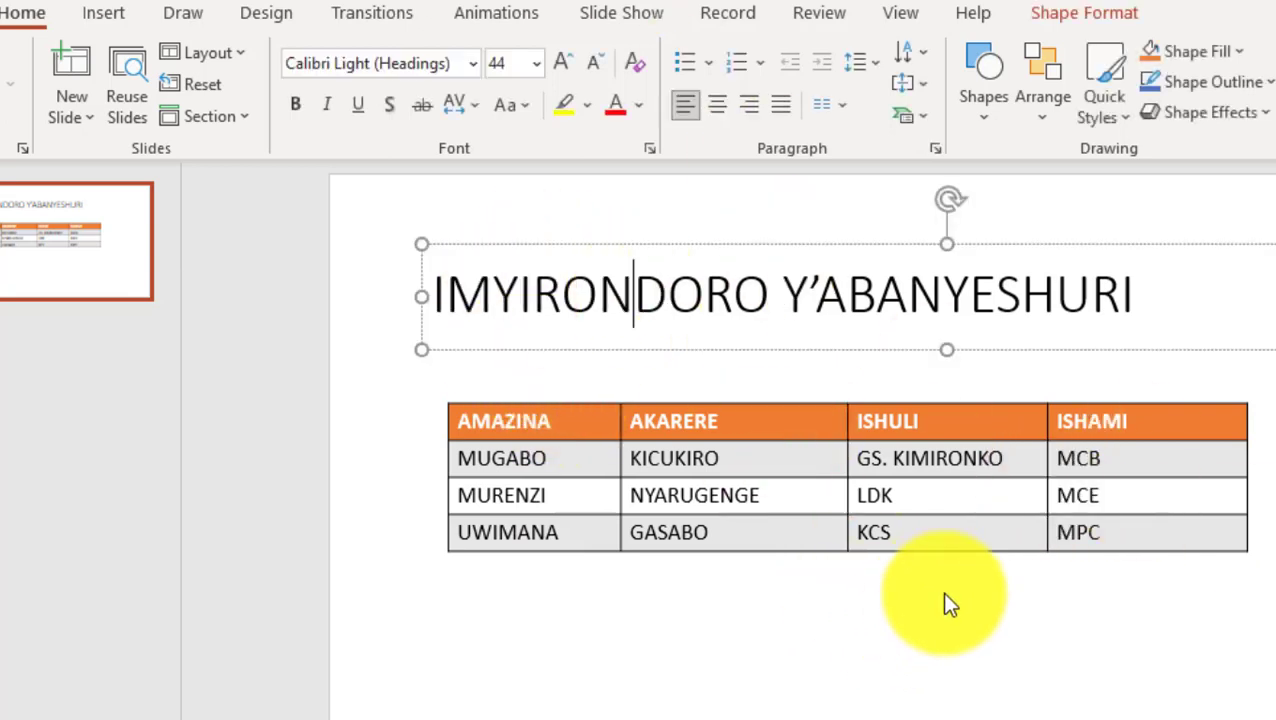
pyautogui.click(1239, 607)
pyautogui.click(988, 458)
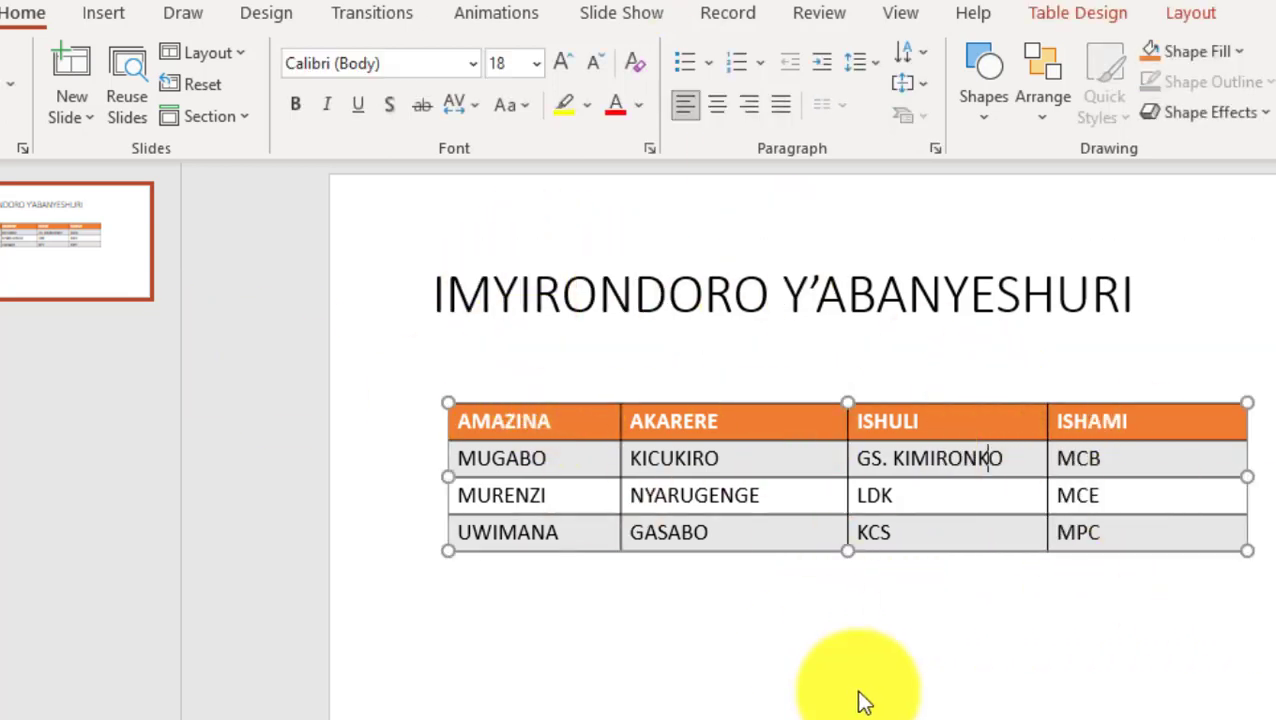
pyautogui.click(661, 615)
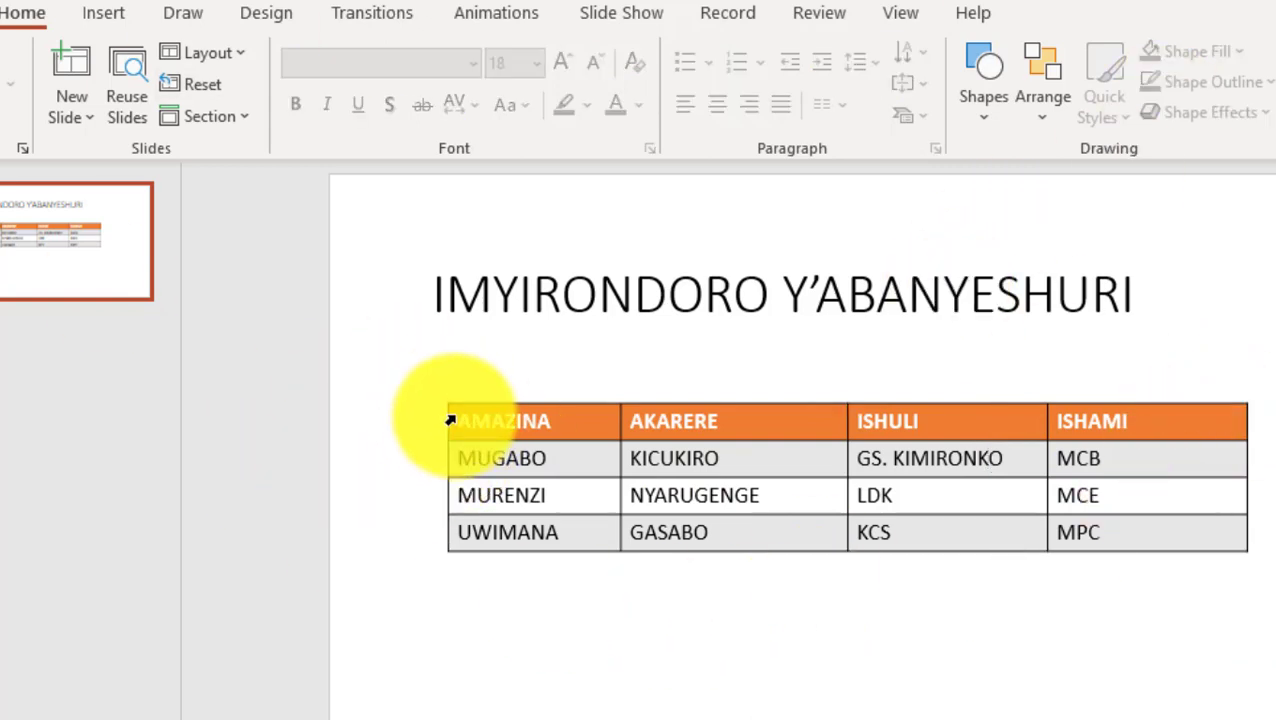
pyautogui.moveTo(450, 421); pyautogui.dragTo(1240, 421)
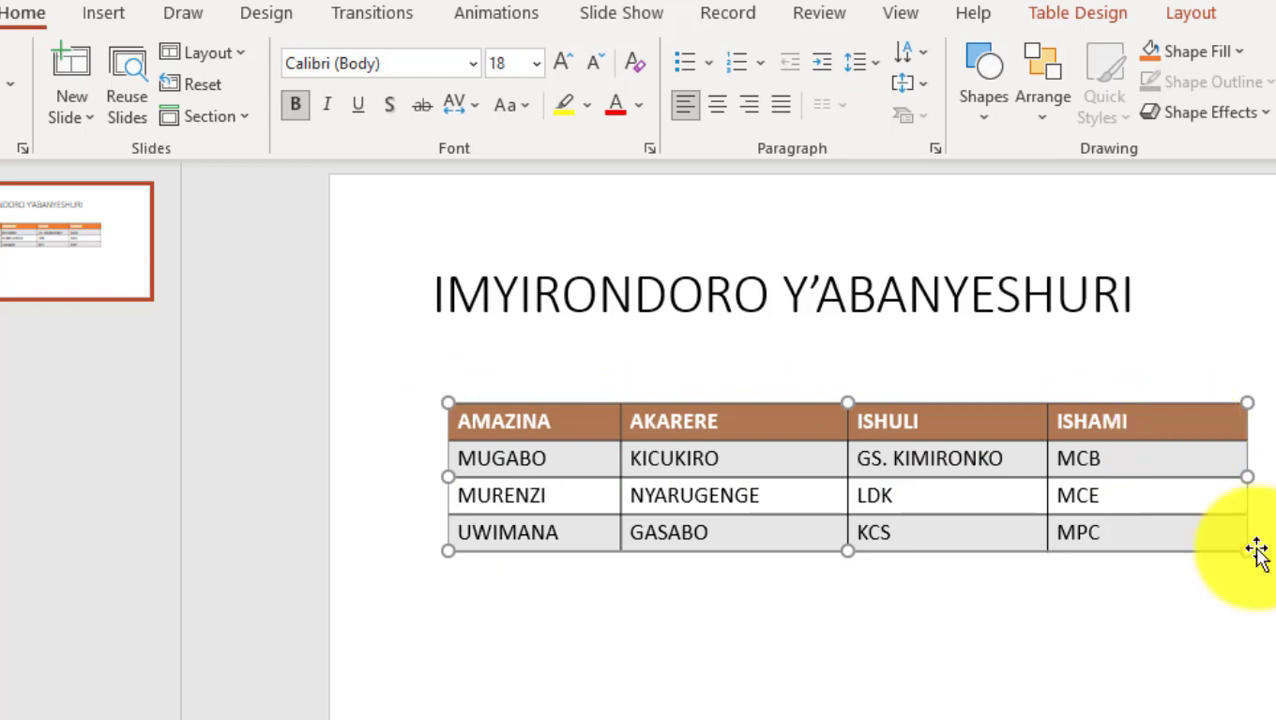
pyautogui.click(1235, 650)
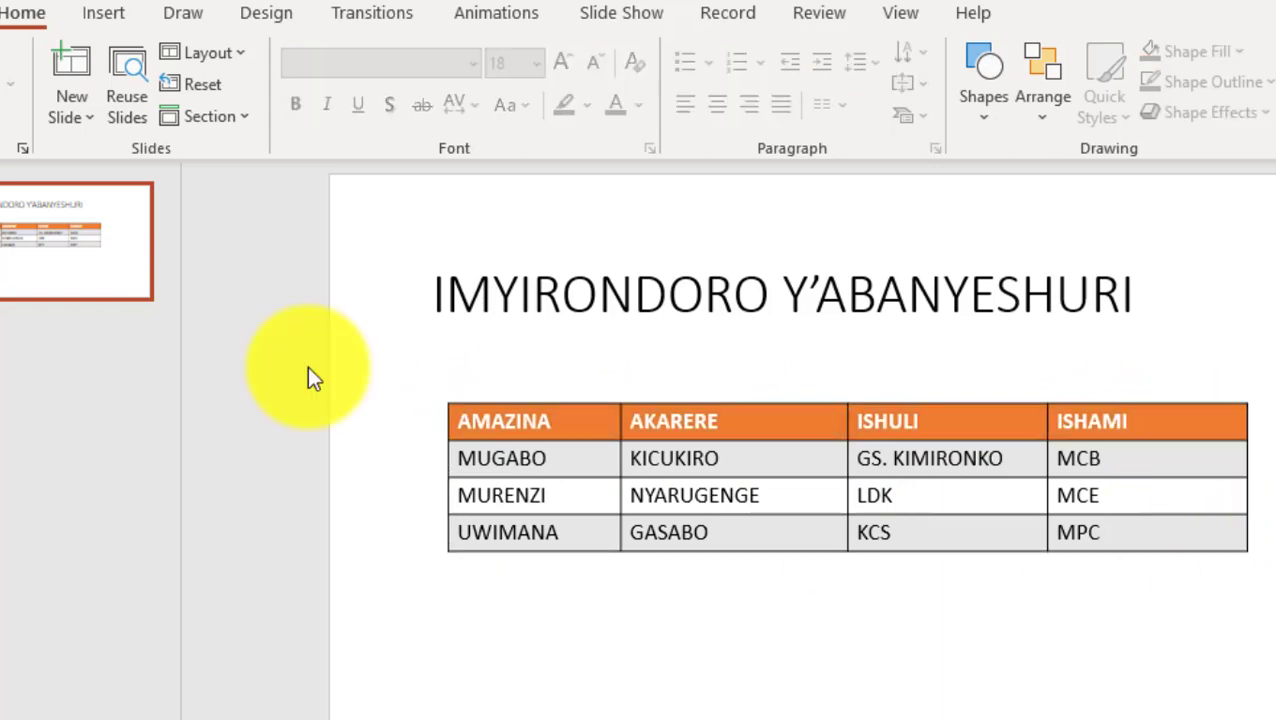
pyautogui.click(482, 424)
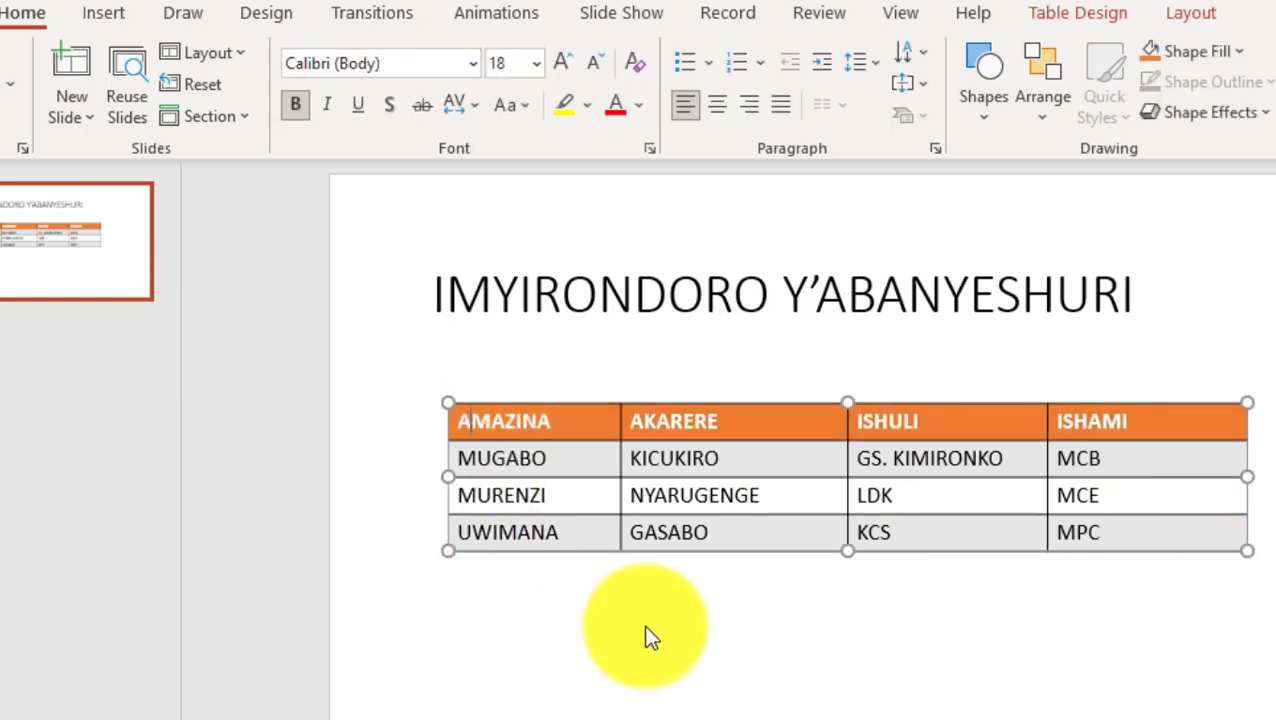
pyautogui.click(645, 630)
pyautogui.click(462, 432)
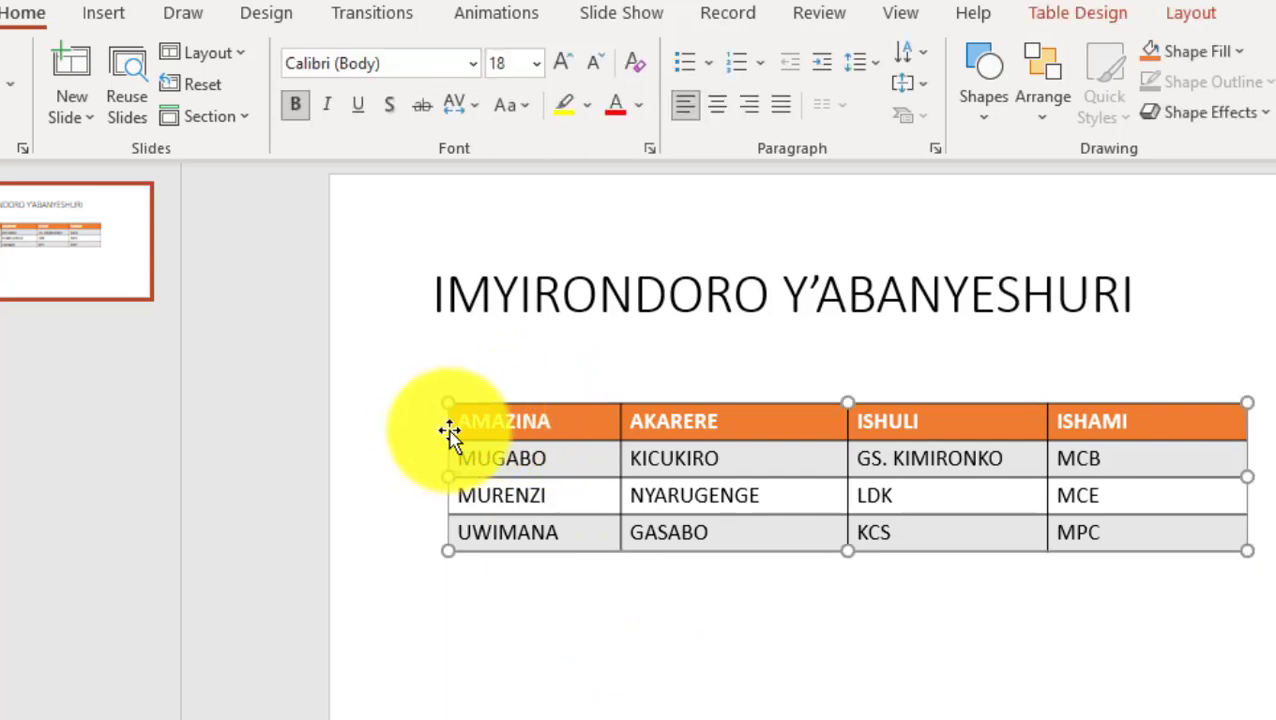
pyautogui.click(550, 586)
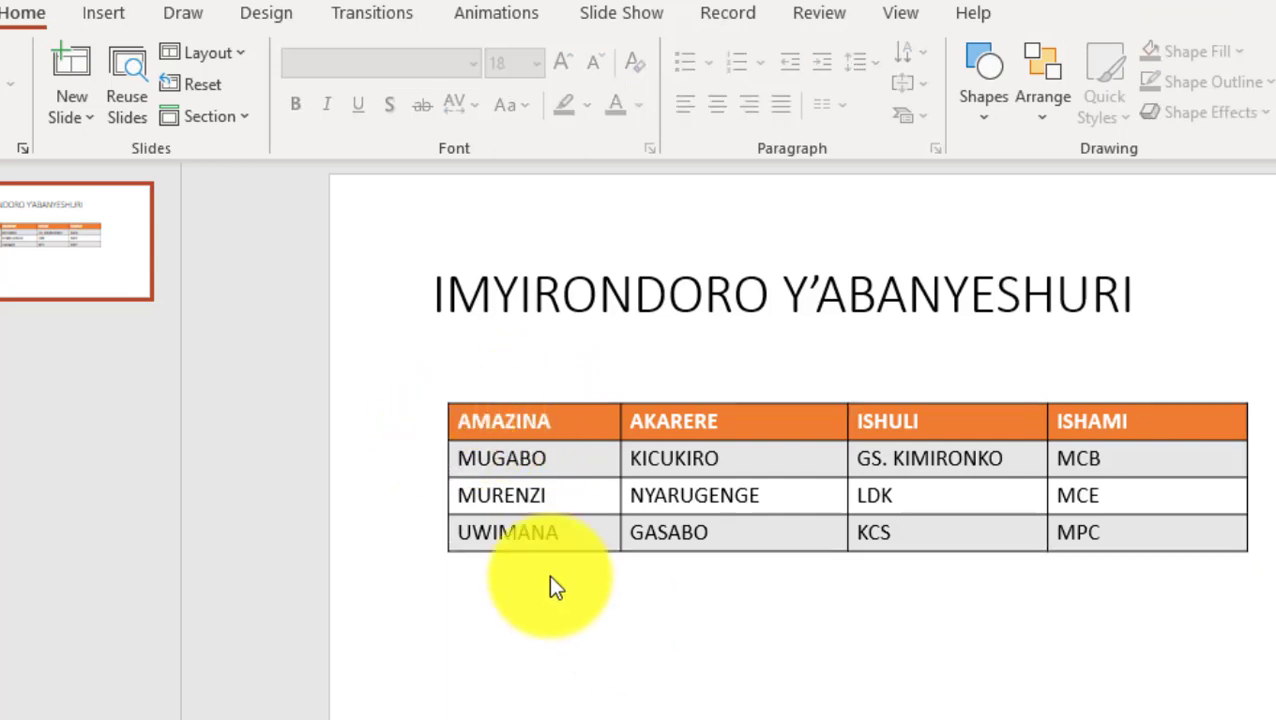
pyautogui.click(430, 427)
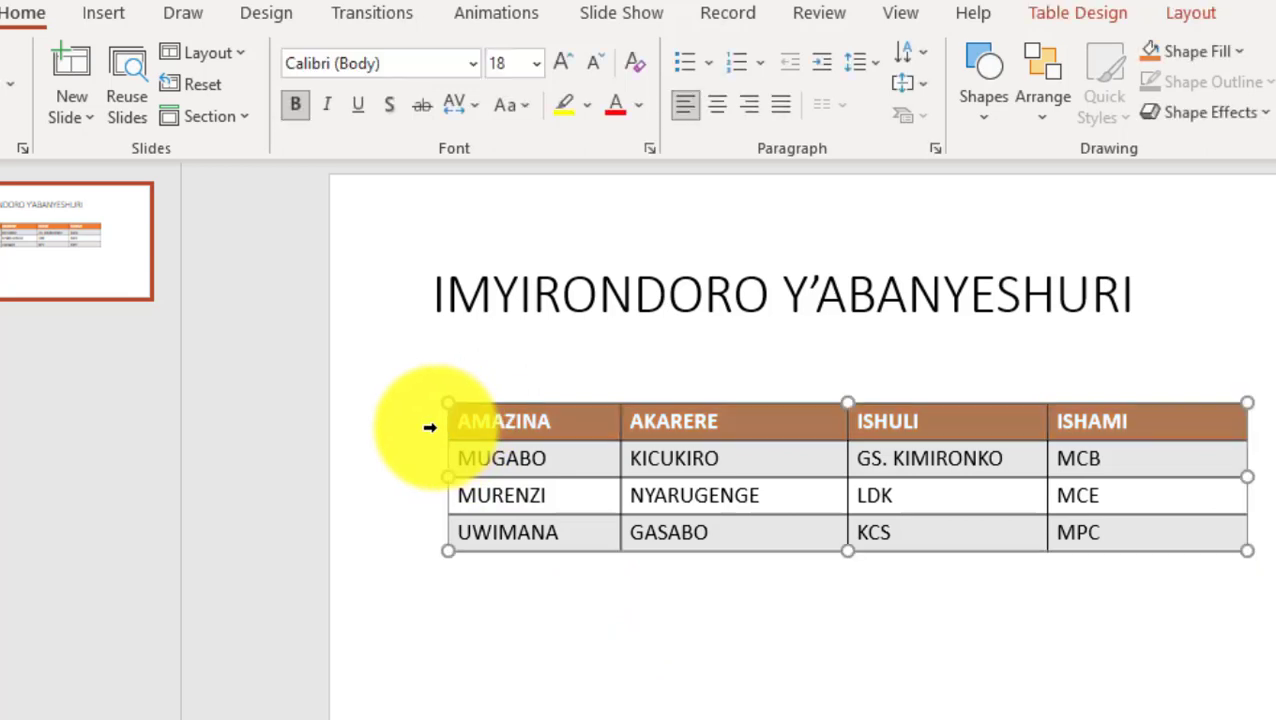
# - Extend the selection over all three student rows and show the table layout options
pyautogui.moveTo(428, 457); pyautogui.dragTo(433, 495)
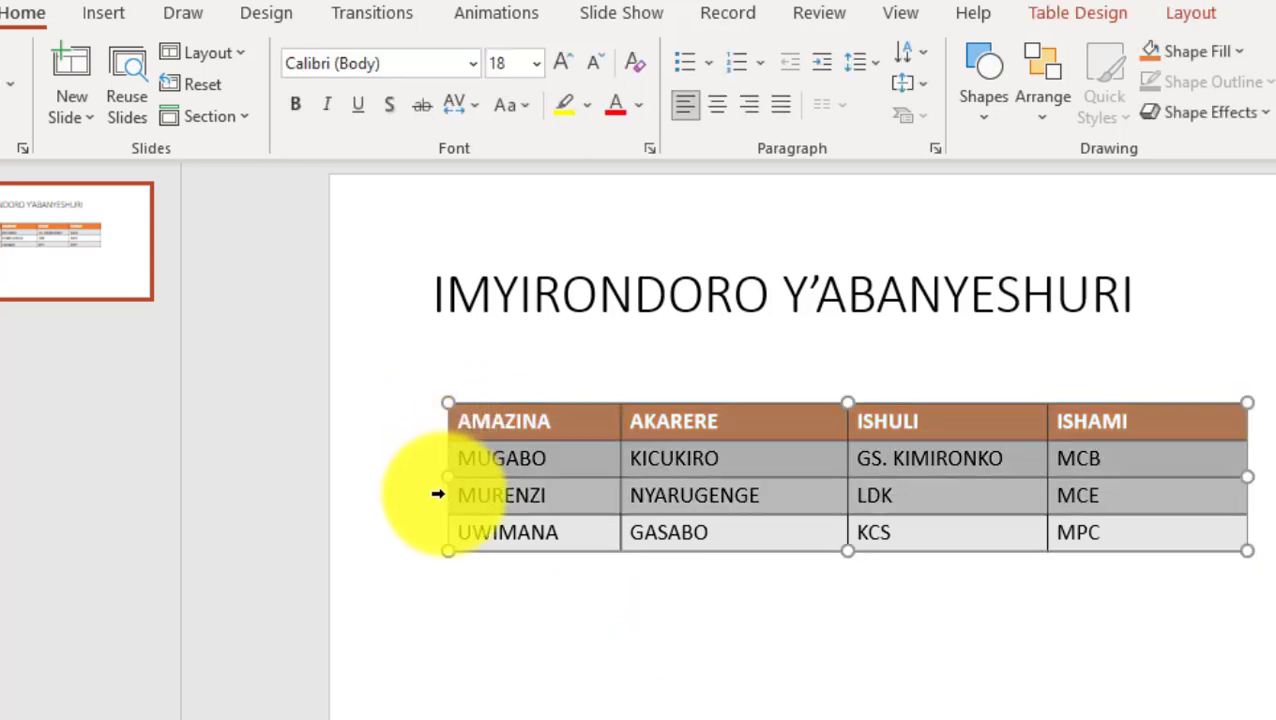
pyautogui.moveTo(439, 541); pyautogui.dragTo(440, 543)
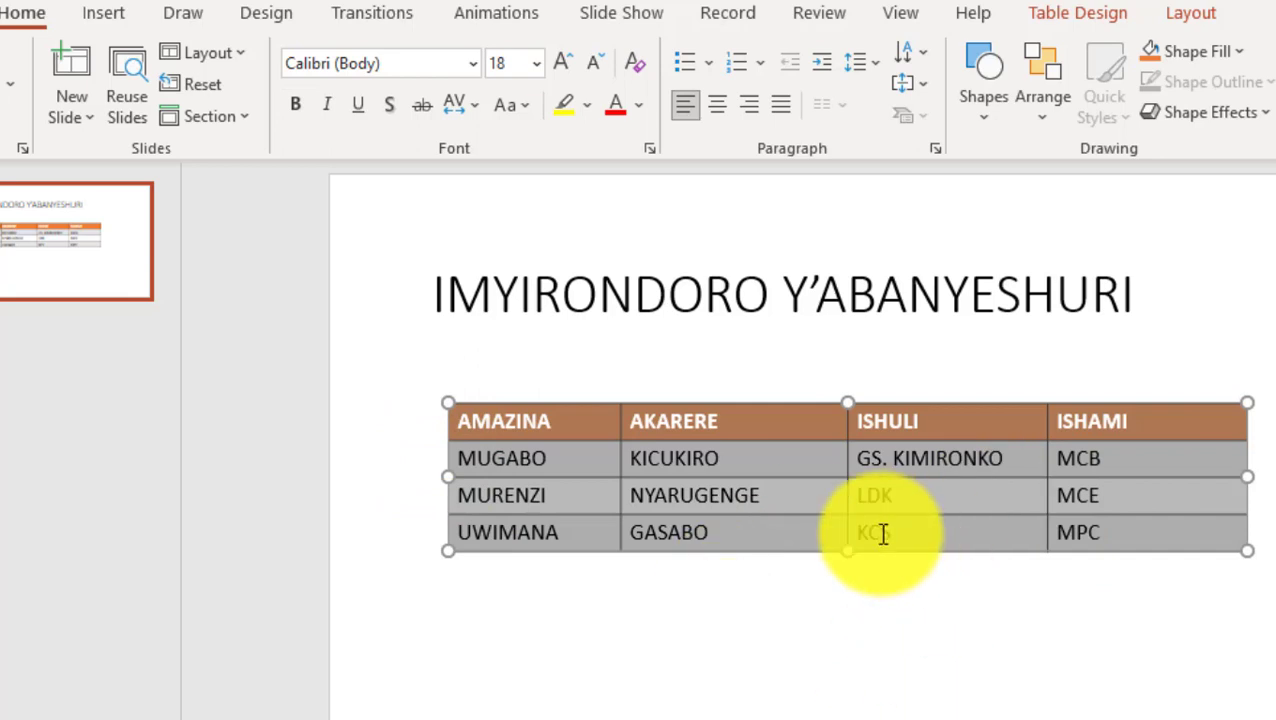
pyautogui.click(1190, 17)
pyautogui.click(92, 112)
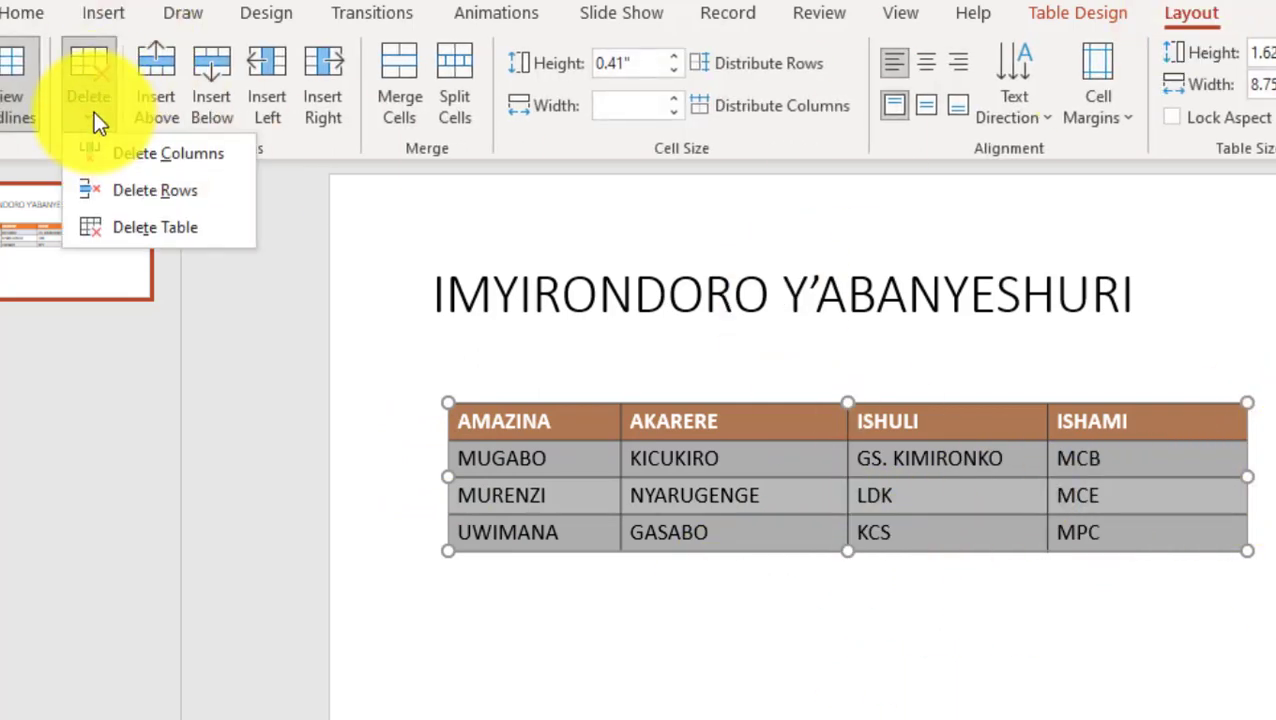
pyautogui.click(169, 224)
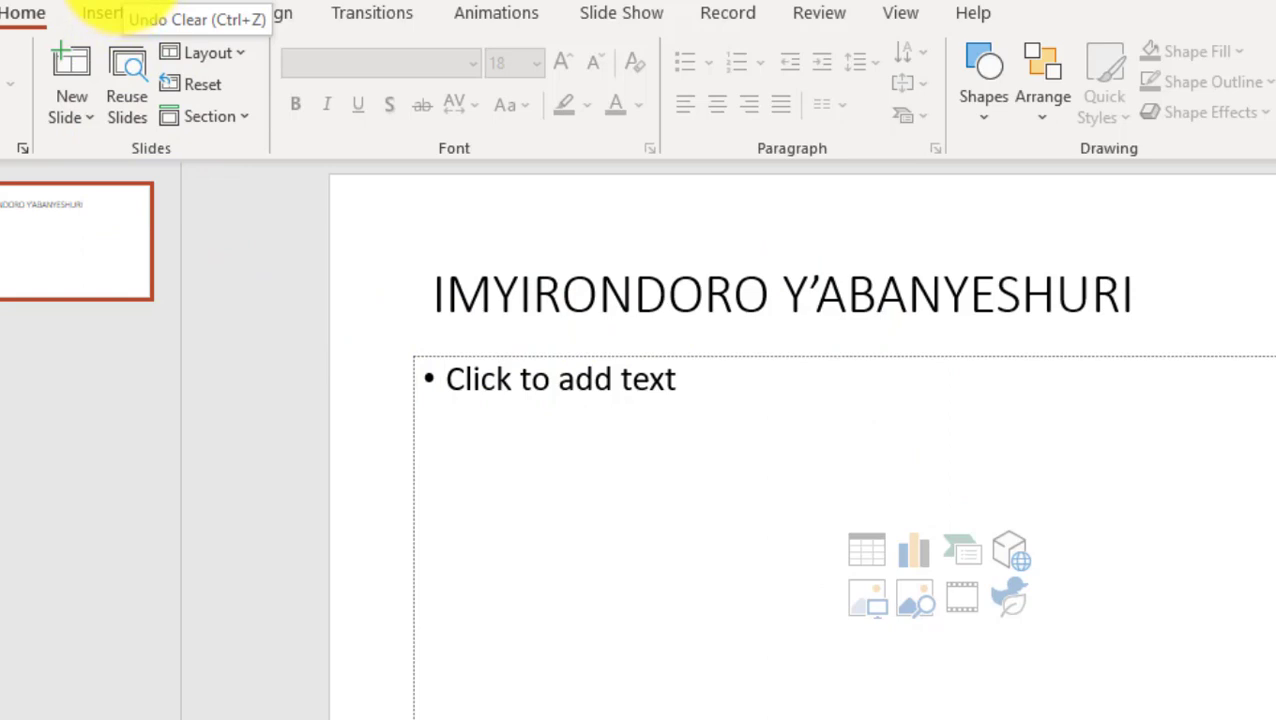
pyautogui.click(108, 4)
pyautogui.click(1149, 607)
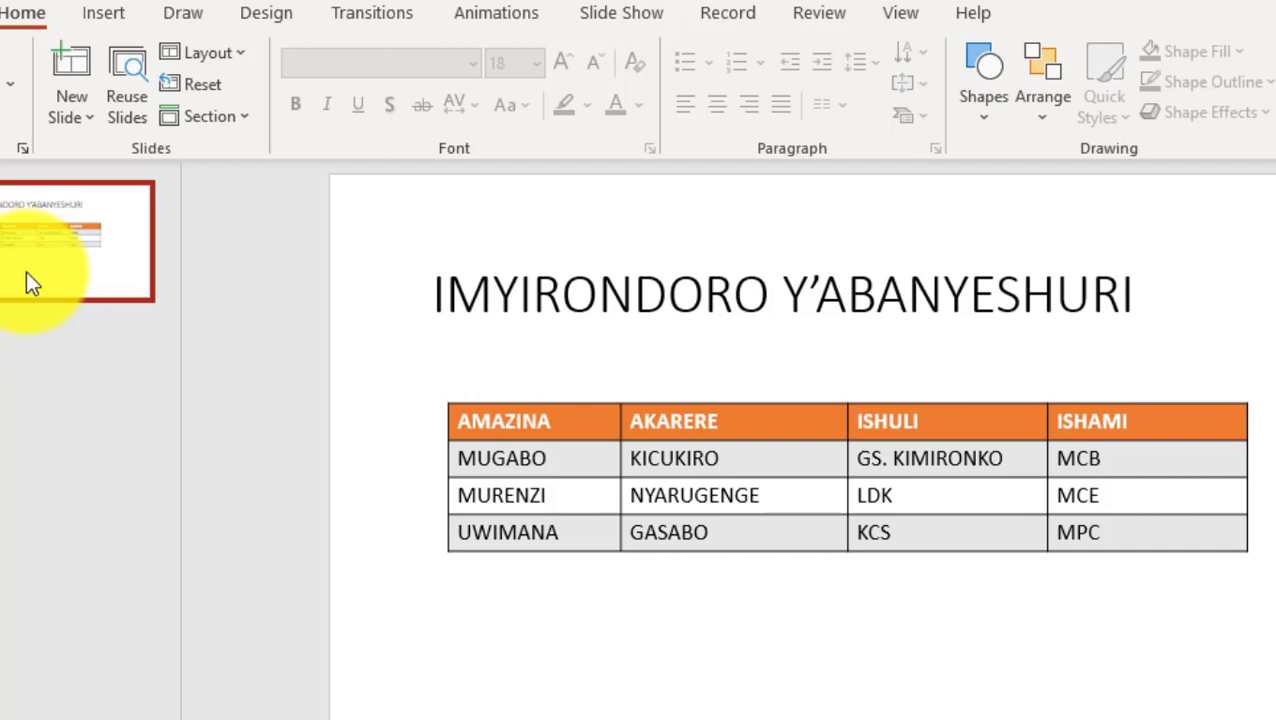
# - Add a Title and Content slide 2 and nudge its body placeholder slightly lower
pyautogui.press('Return')
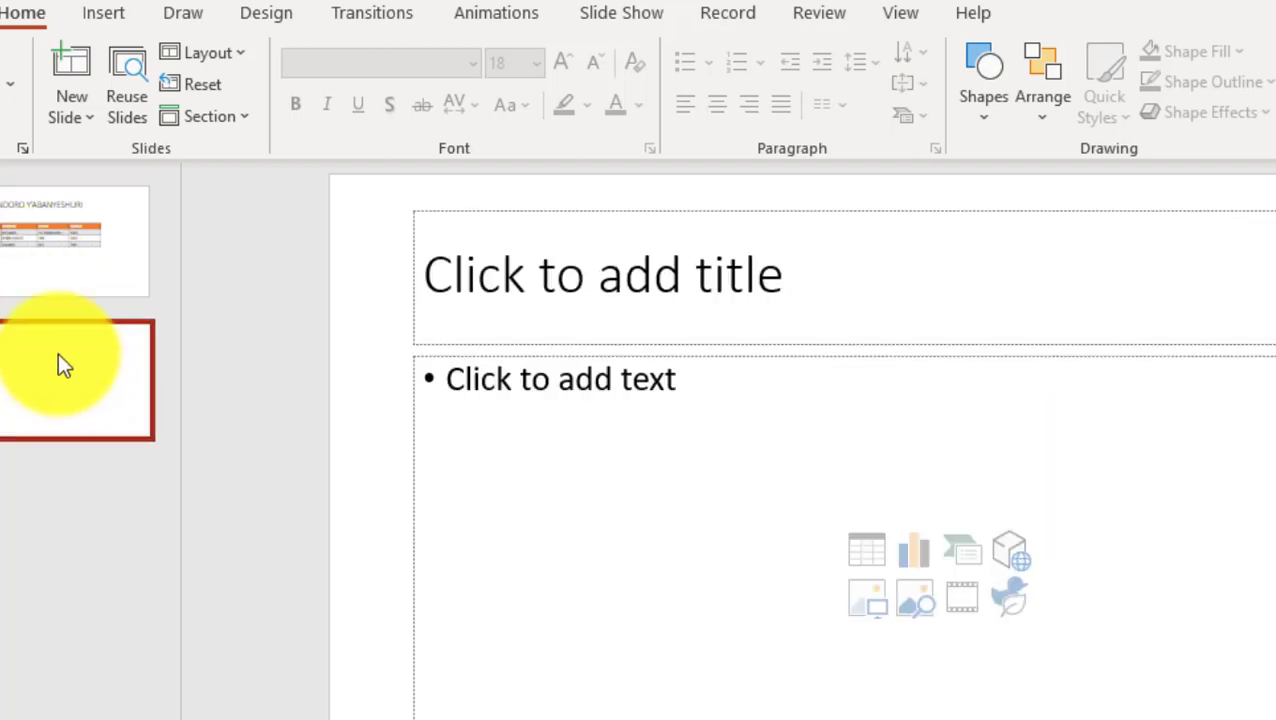
pyautogui.click(790, 276)
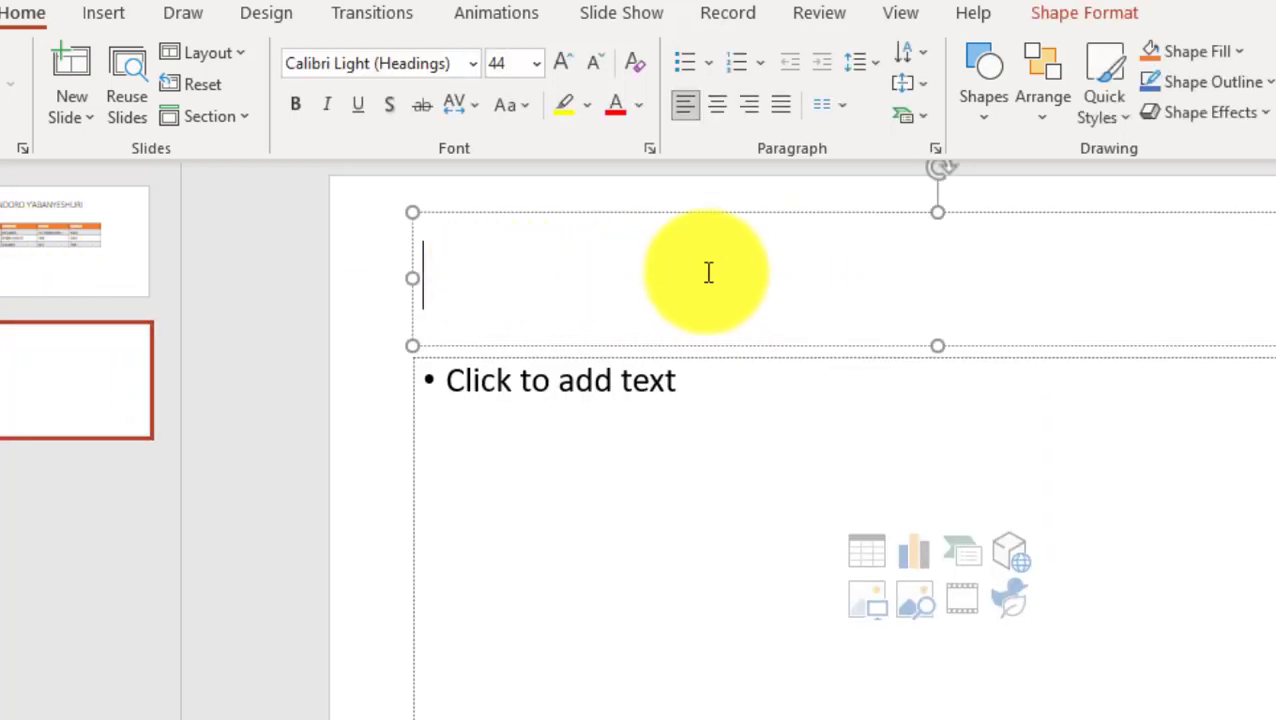
pyautogui.click(610, 455)
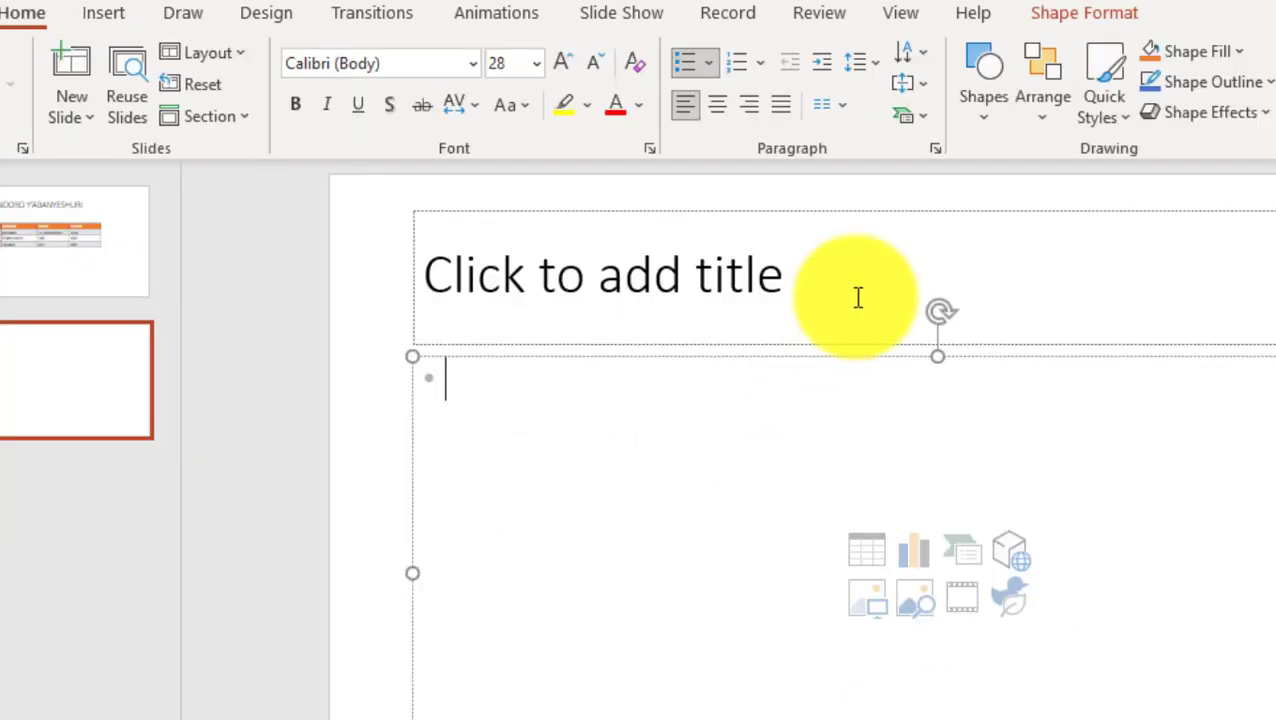
pyautogui.moveTo(746, 360); pyautogui.dragTo(752, 392)
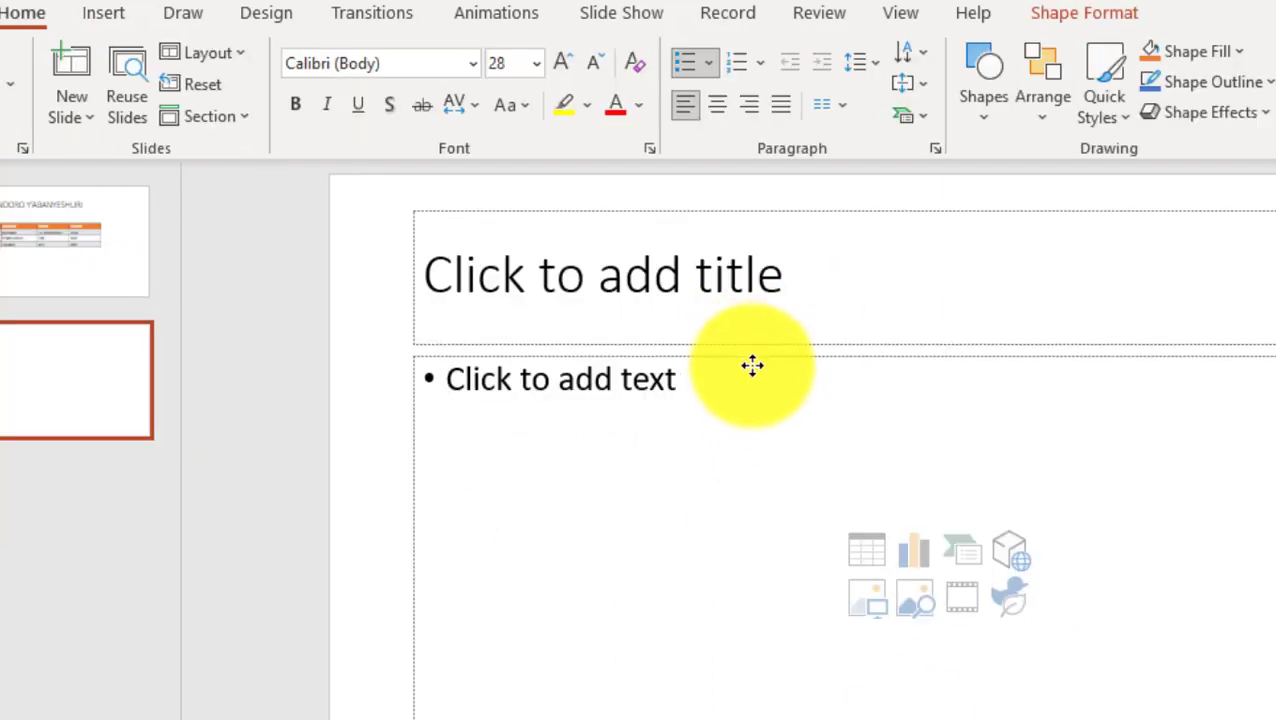
pyautogui.click(834, 256)
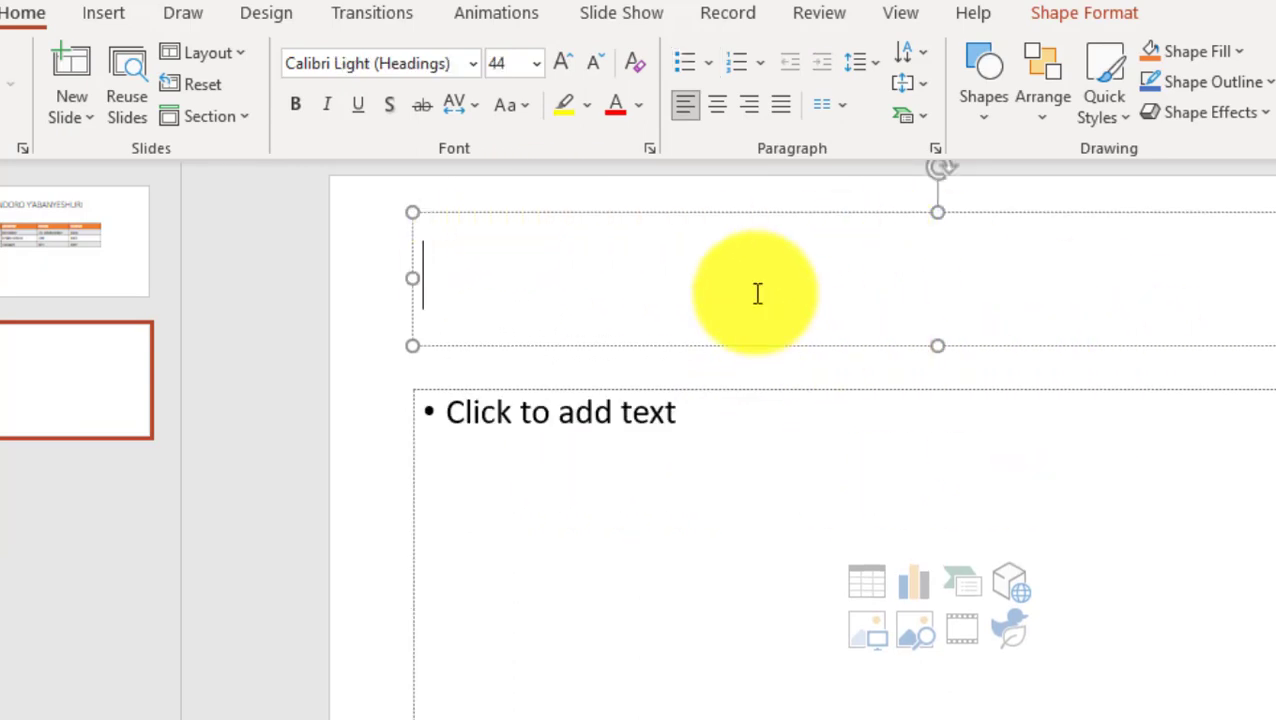
# - Delete the title placeholder and then the content placeholder from slide 2
pyautogui.click(770, 210)
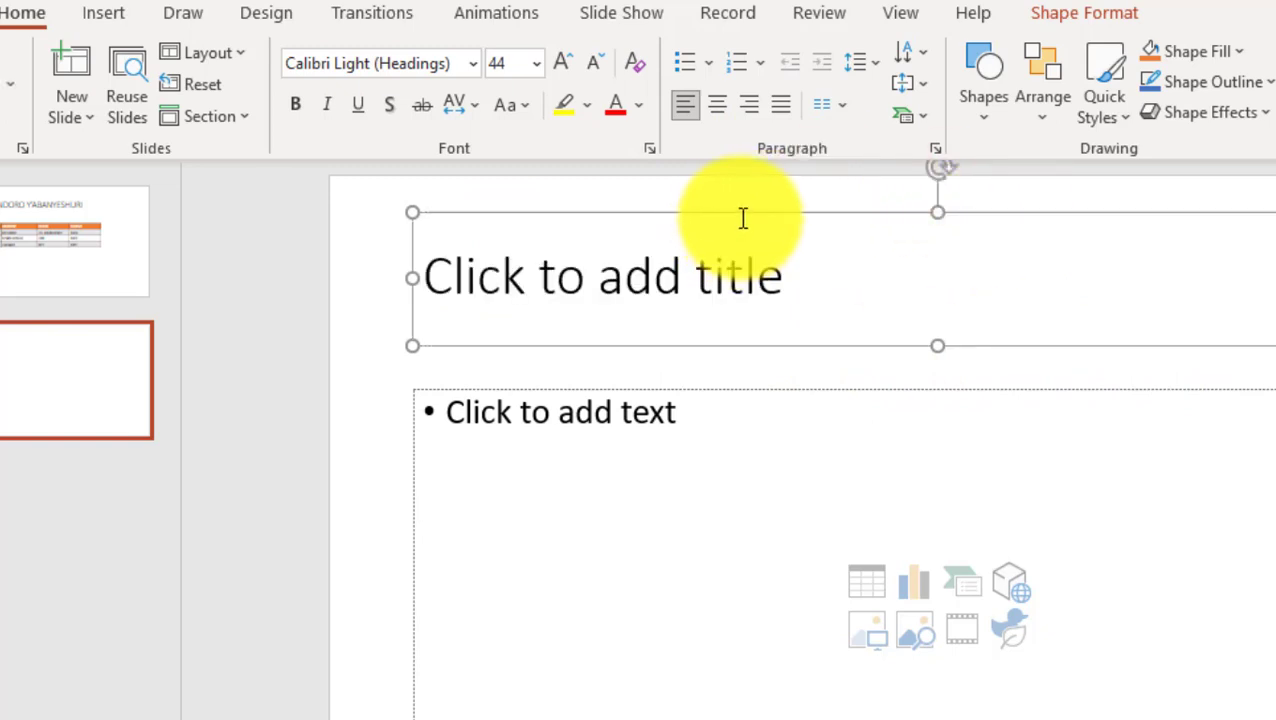
pyautogui.press('Delete')
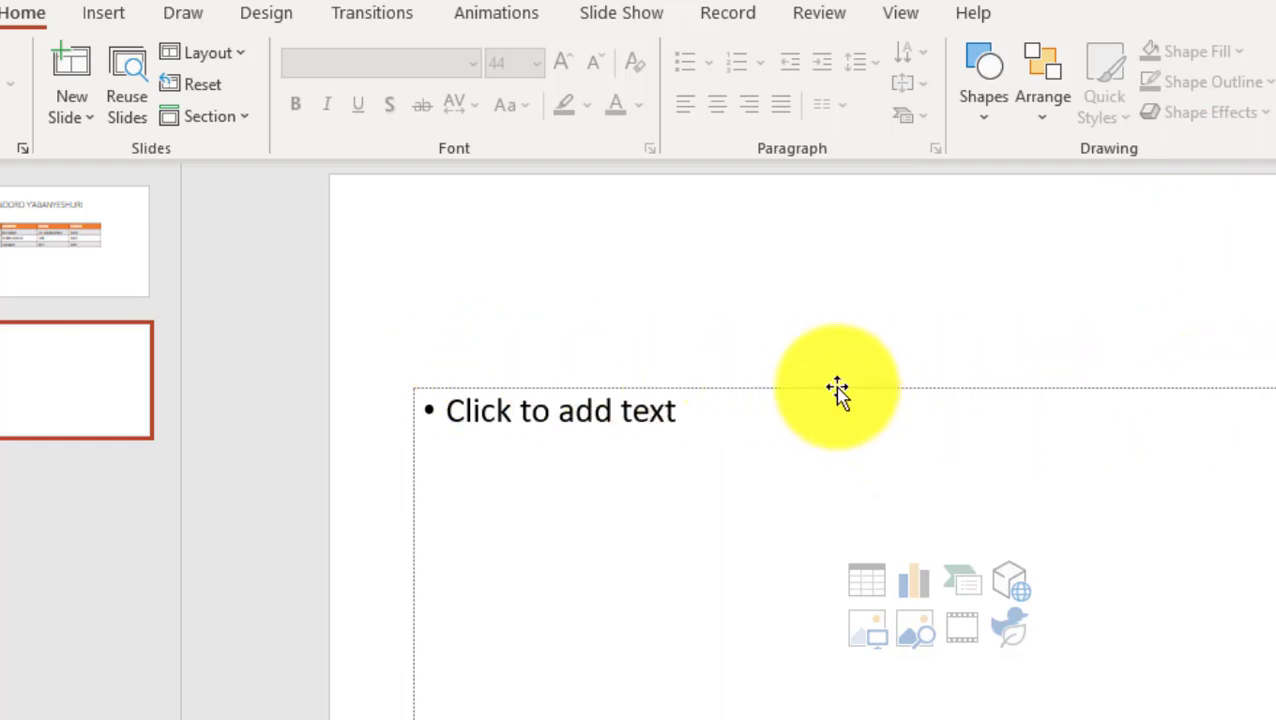
pyautogui.click(837, 390)
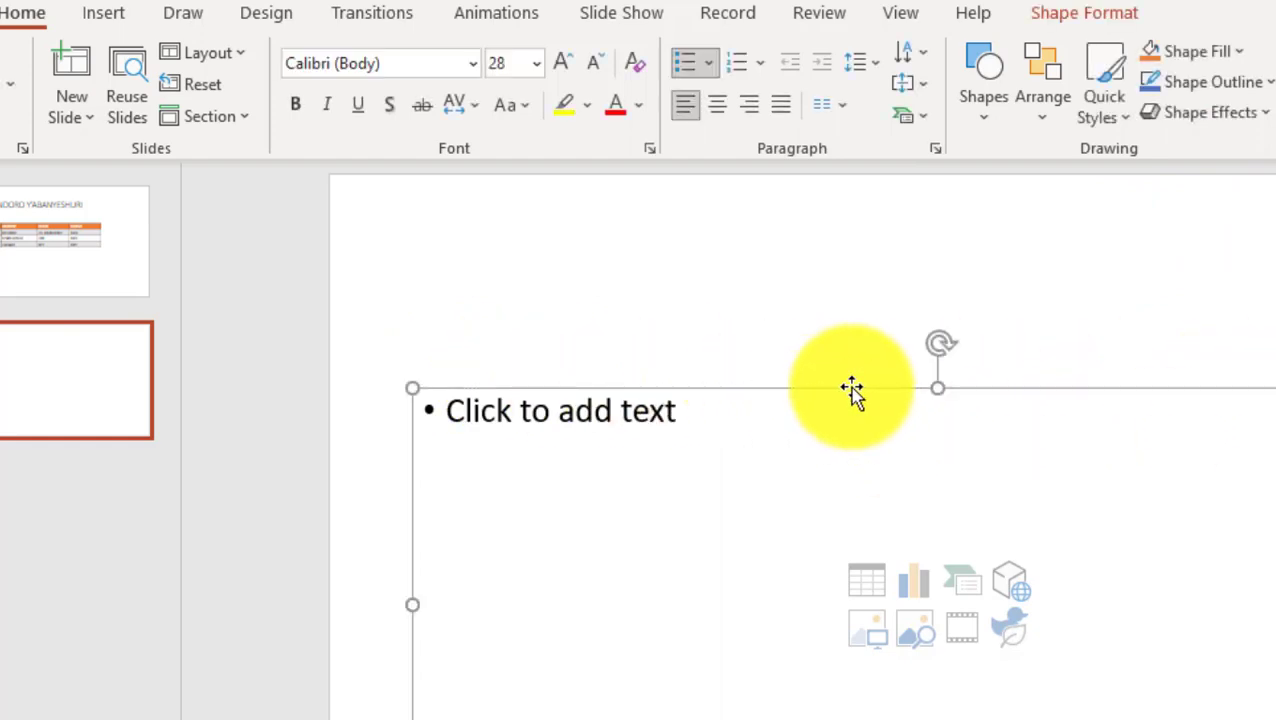
pyautogui.press('Delete')
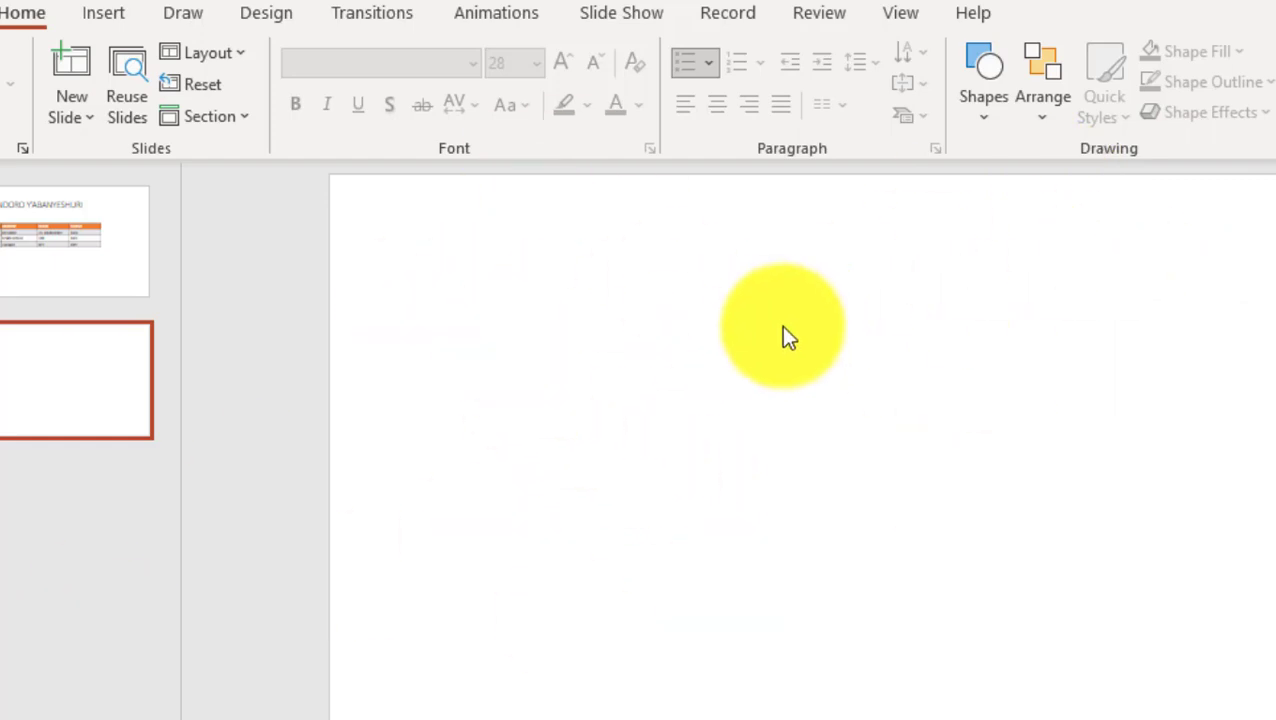
pyautogui.click(781, 325)
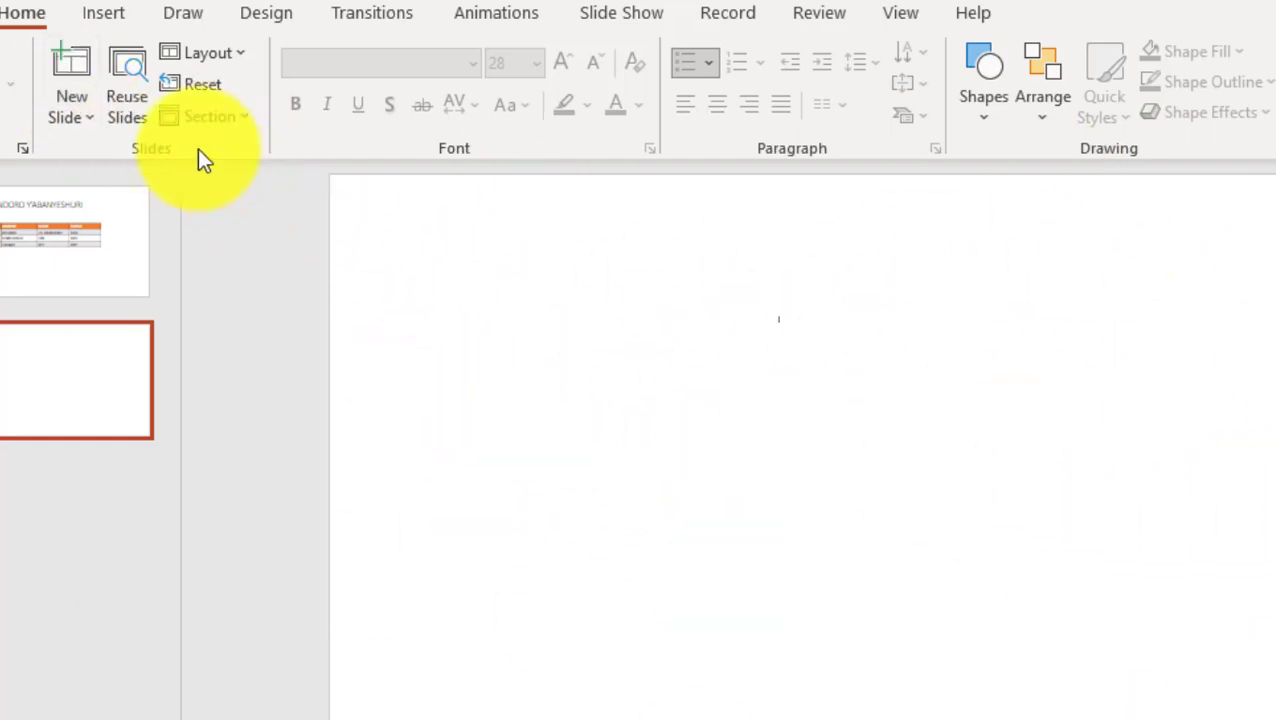
# - Bring up the Shapes gallery on the Insert ribbon to get the Text Box shape
pyautogui.click(110, 12)
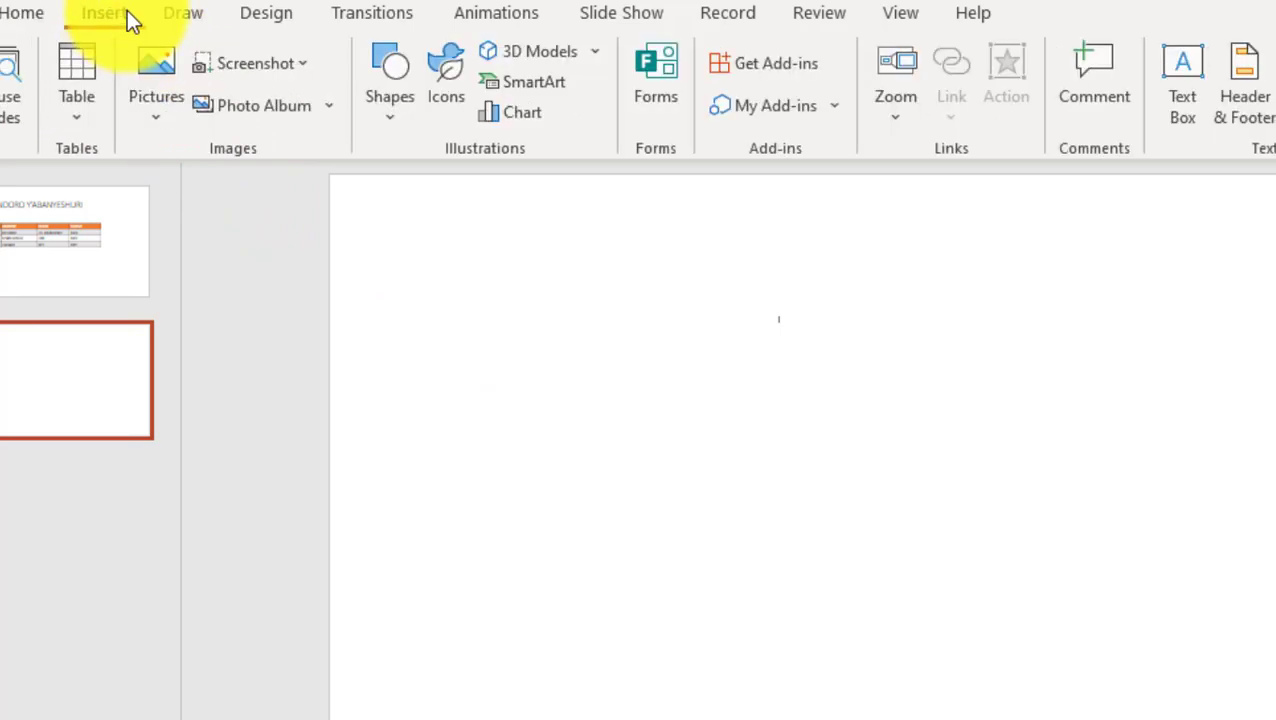
pyautogui.click(391, 121)
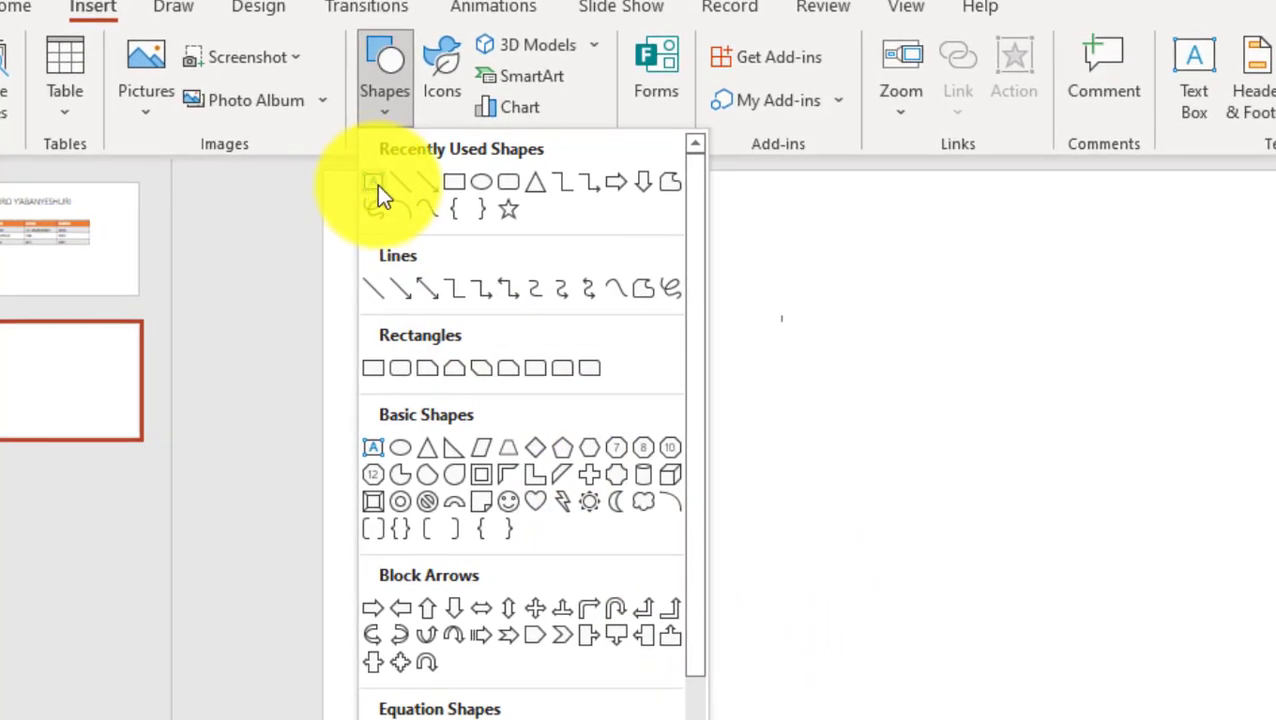
# - Draw a wide text box, tilt it diagonally rising to the right, and move it lower
pyautogui.click(376, 190)
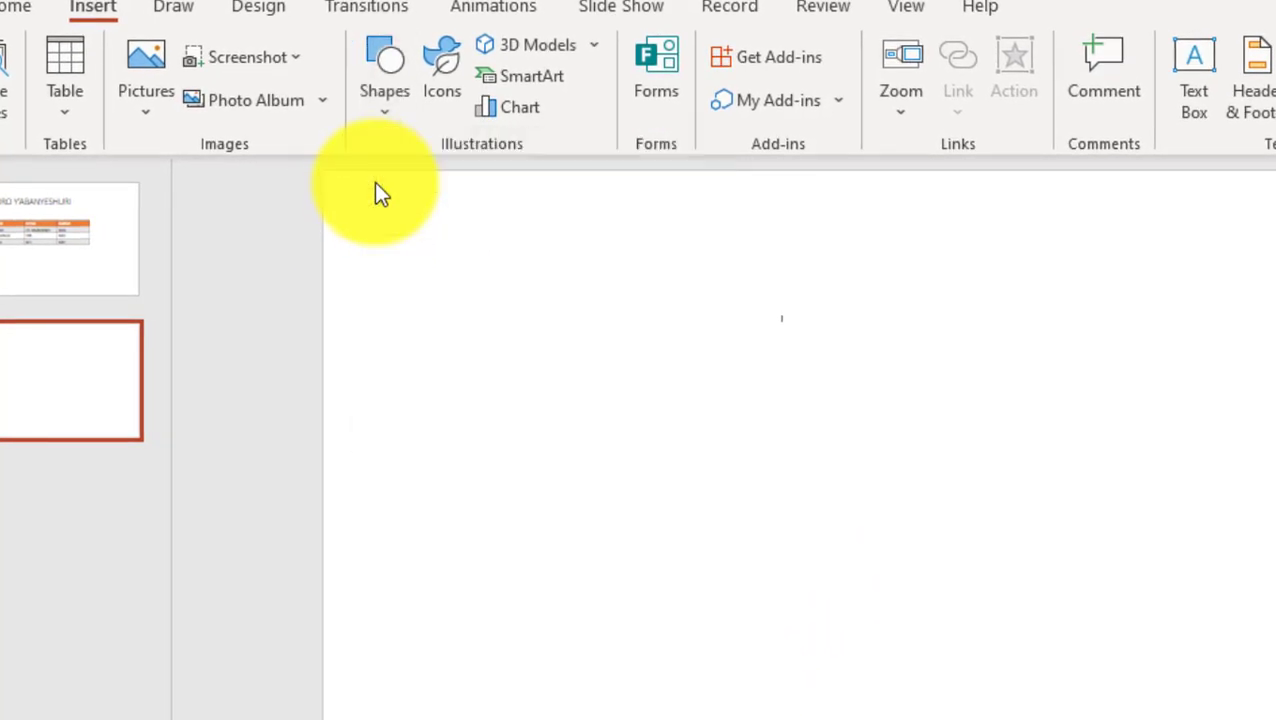
pyautogui.moveTo(437, 289)
pyautogui.mouseDown()
pyautogui.moveTo(815, 341)
pyautogui.moveTo(1231, 371)
pyautogui.mouseUp()
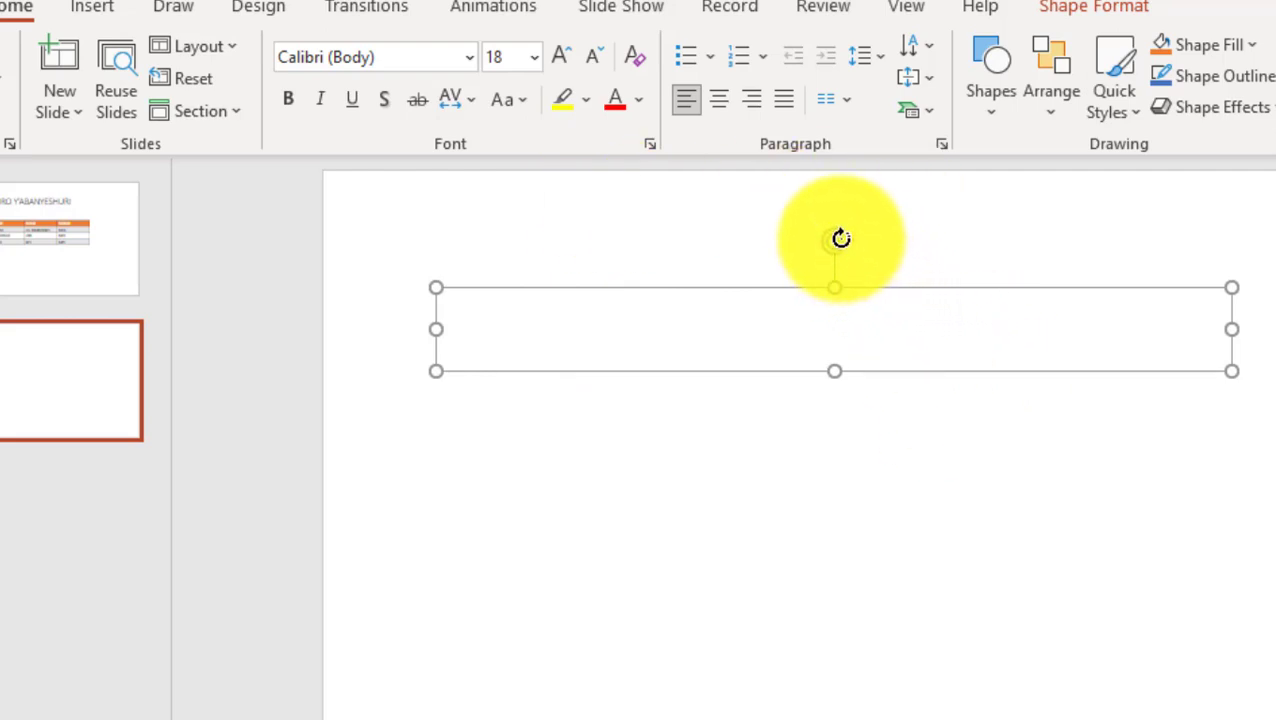
pyautogui.moveTo(840, 238); pyautogui.dragTo(798, 254)
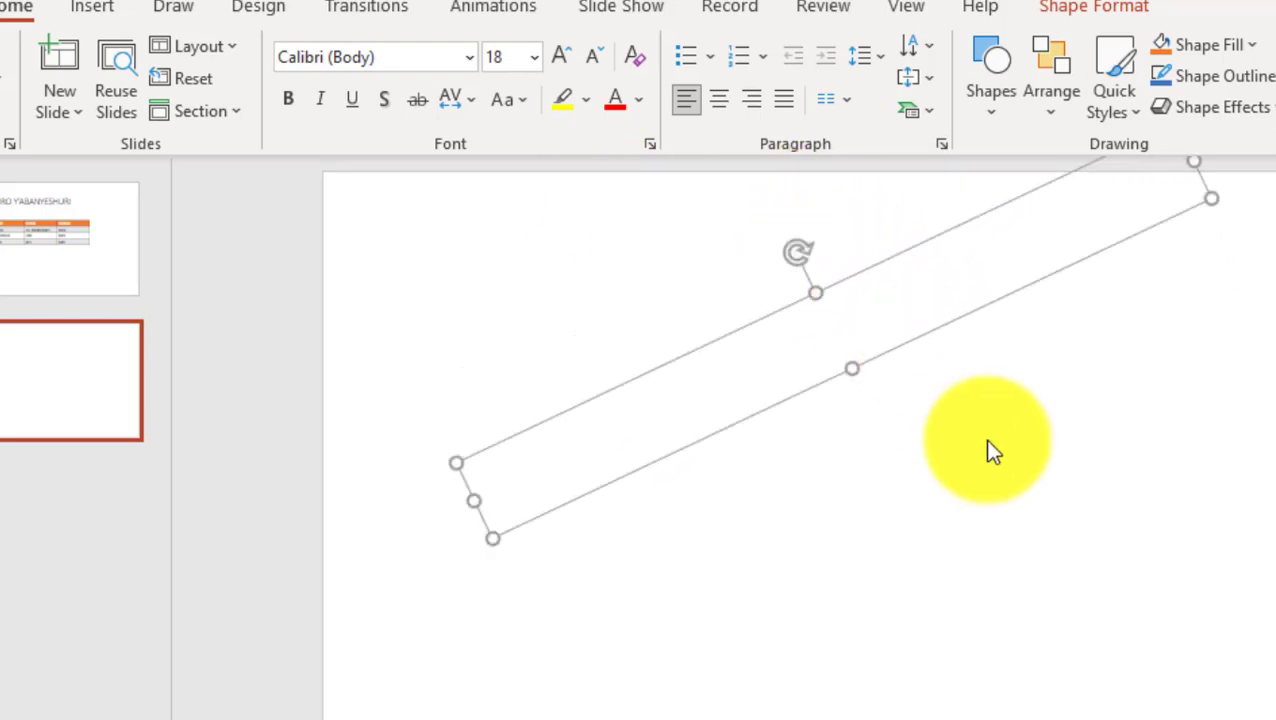
pyautogui.moveTo(798, 253)
pyautogui.mouseDown()
pyautogui.moveTo(835, 243)
pyautogui.moveTo(826, 282)
pyautogui.mouseUp()
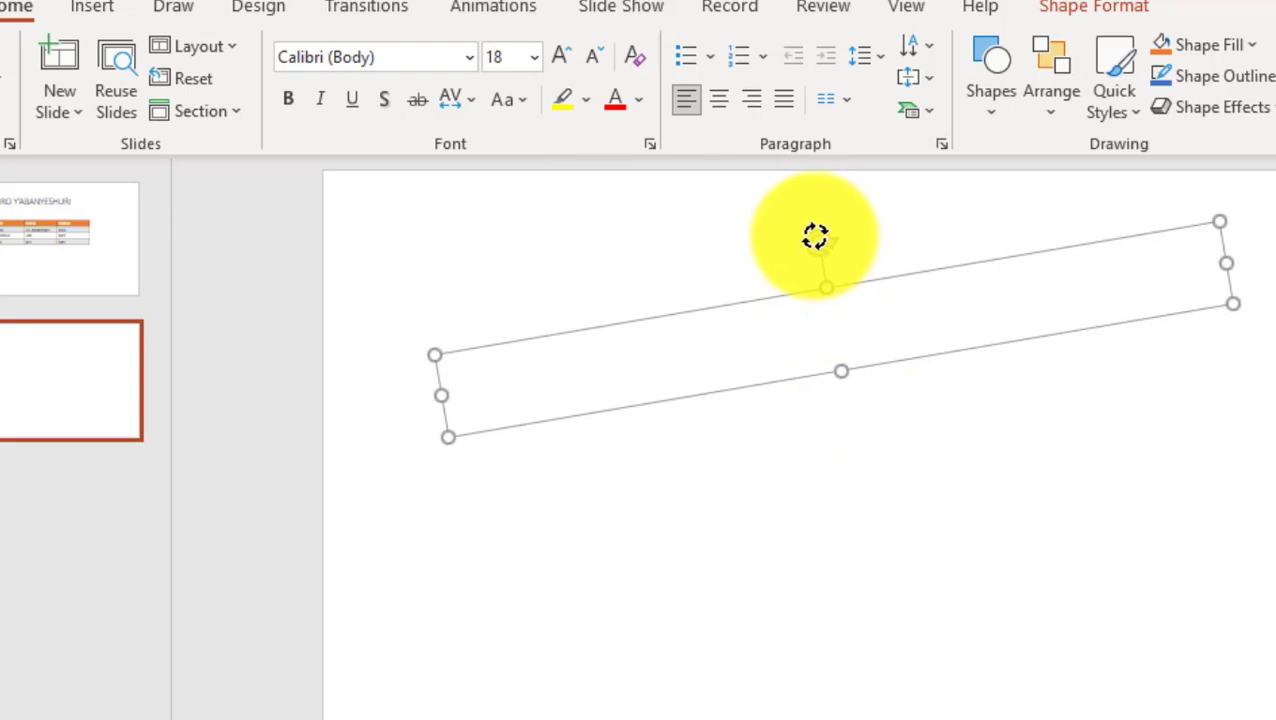
pyautogui.moveTo(815, 236); pyautogui.dragTo(797, 251)
pyautogui.moveTo(894, 296)
pyautogui.mouseDown()
pyautogui.moveTo(891, 383)
pyautogui.moveTo(832, 413)
pyautogui.moveTo(790, 334)
pyautogui.mouseUp()
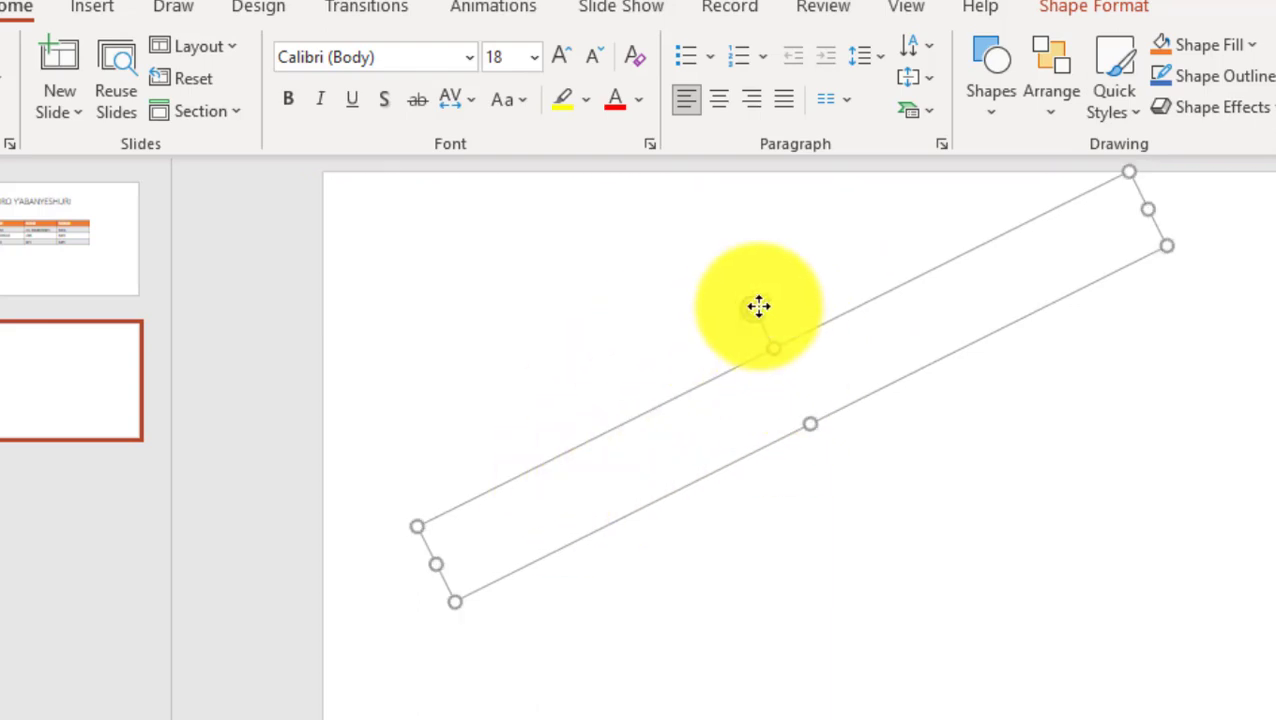
# - Bring up the rotated text box's right-click shortcut menu
pyautogui.rightClick(800, 430)
pyautogui.press('Escape')
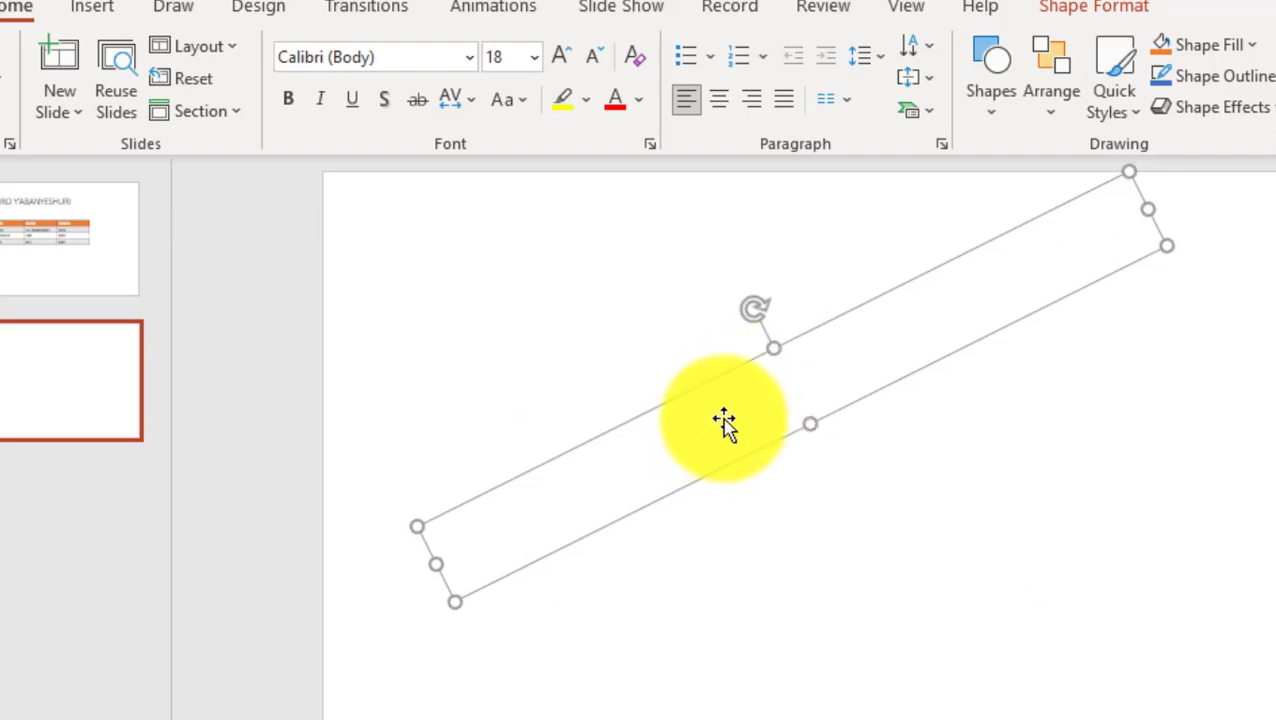
pyautogui.rightClick(722, 420)
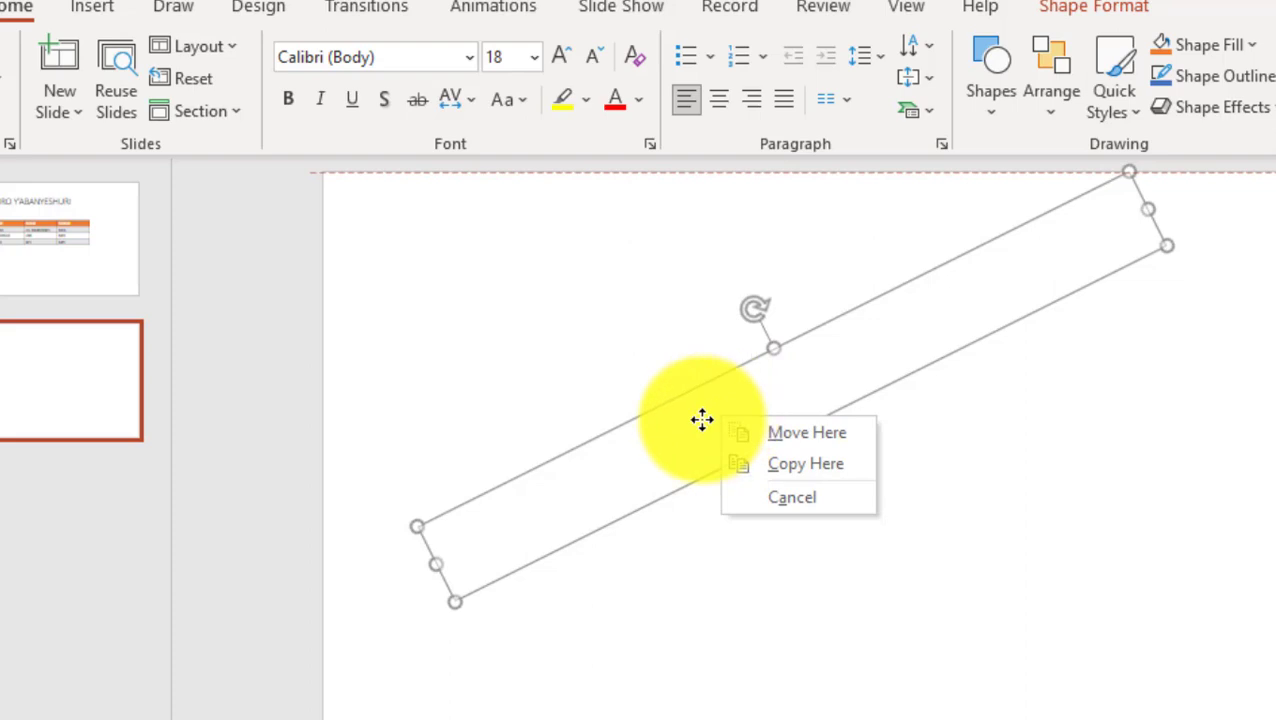
pyautogui.press('Escape')
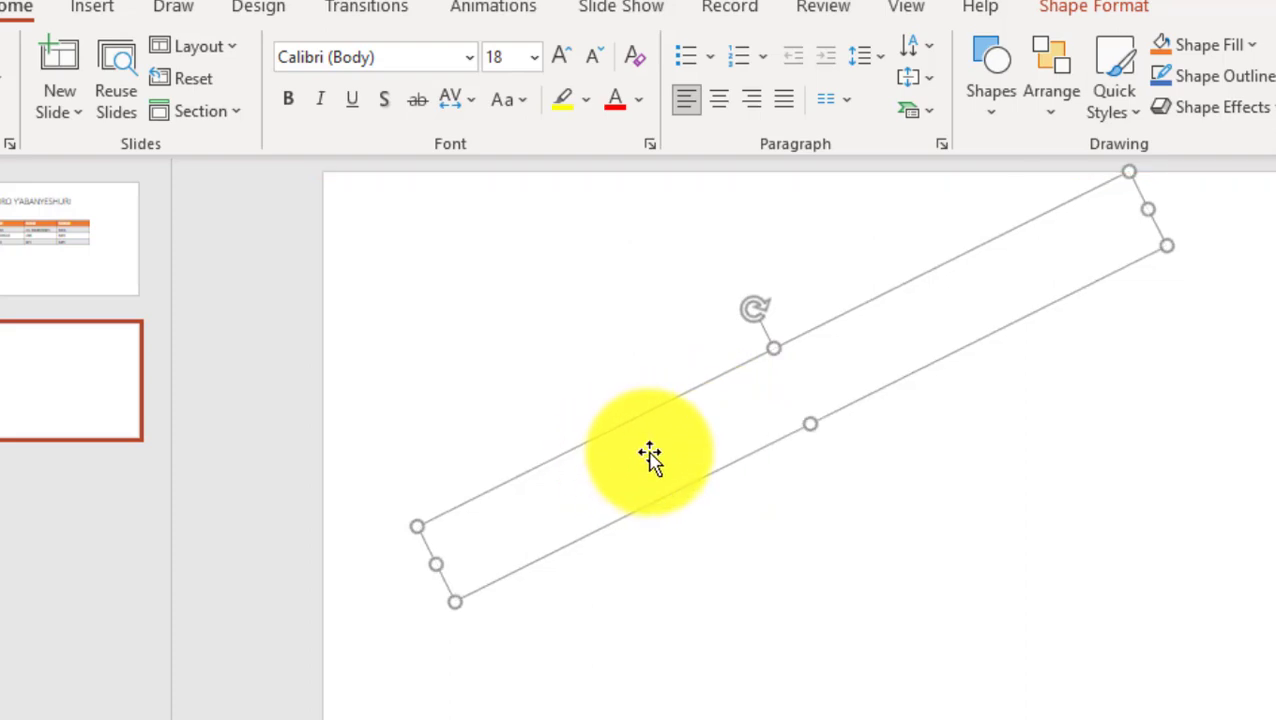
pyautogui.rightClick(648, 452)
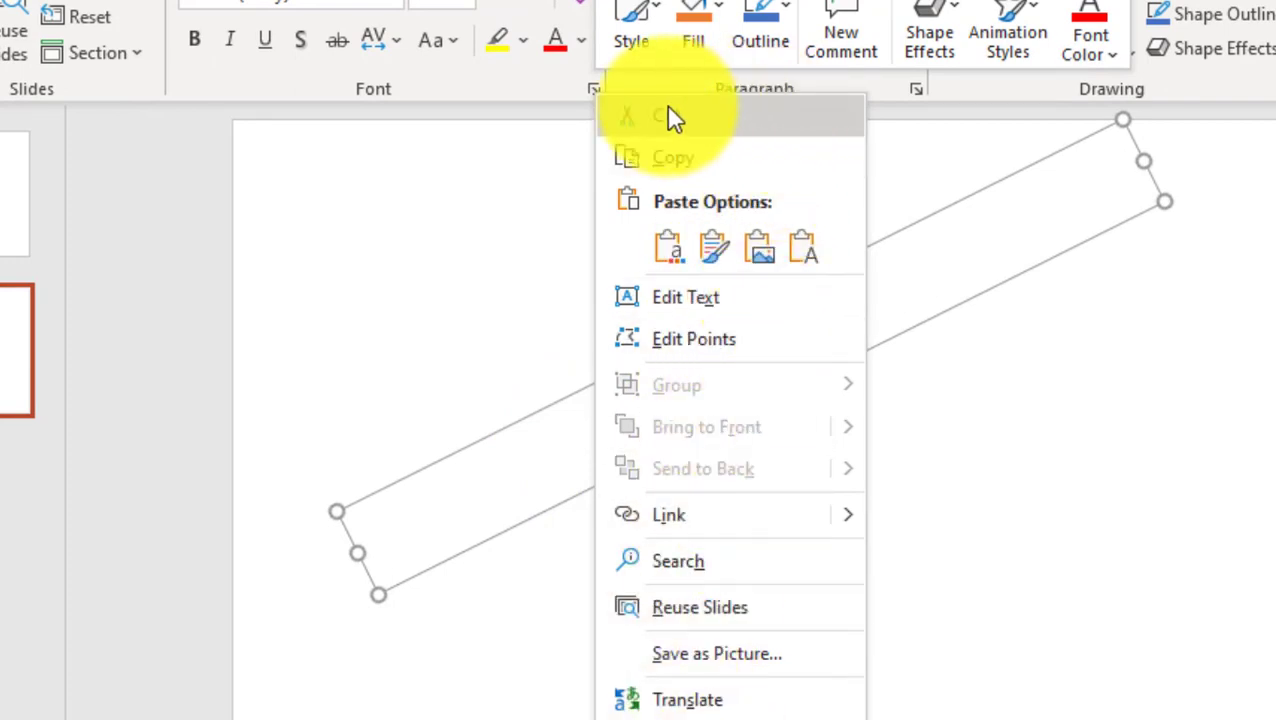
# - Type WE inside the tilted WELCOME text box
pyautogui.click(685, 310)
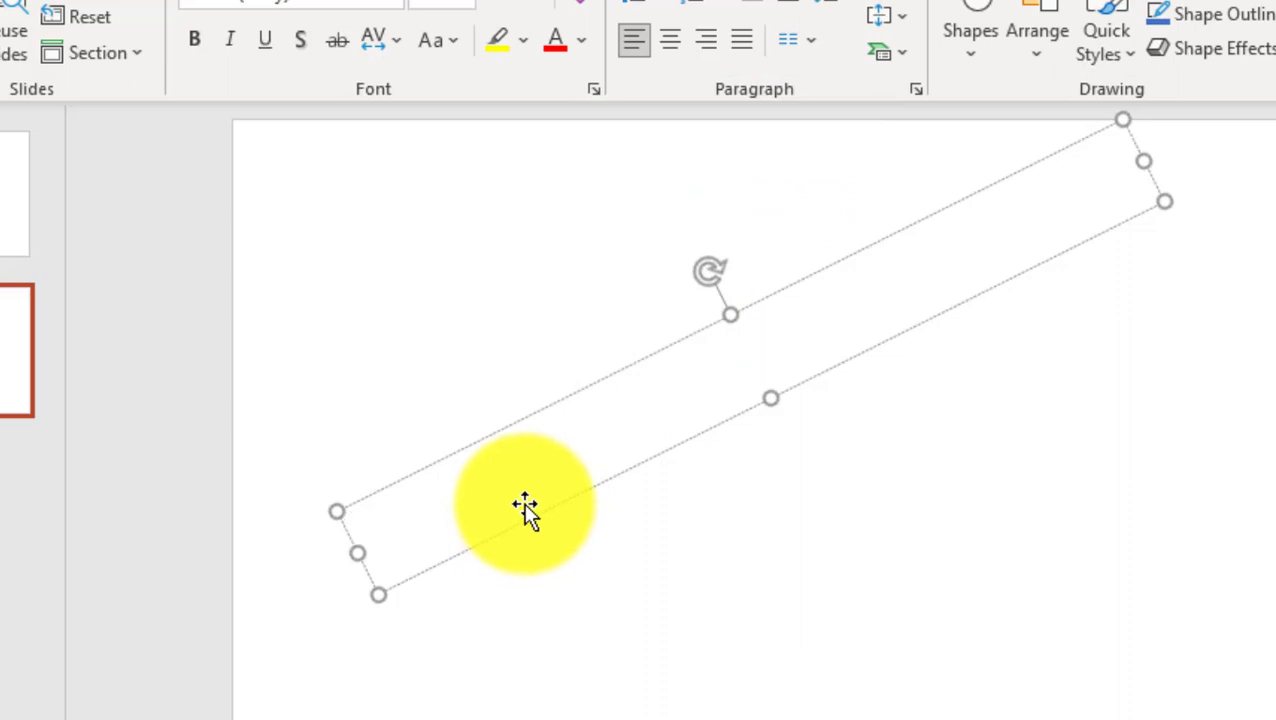
pyautogui.write('WELCOME TO POWERPOINT')
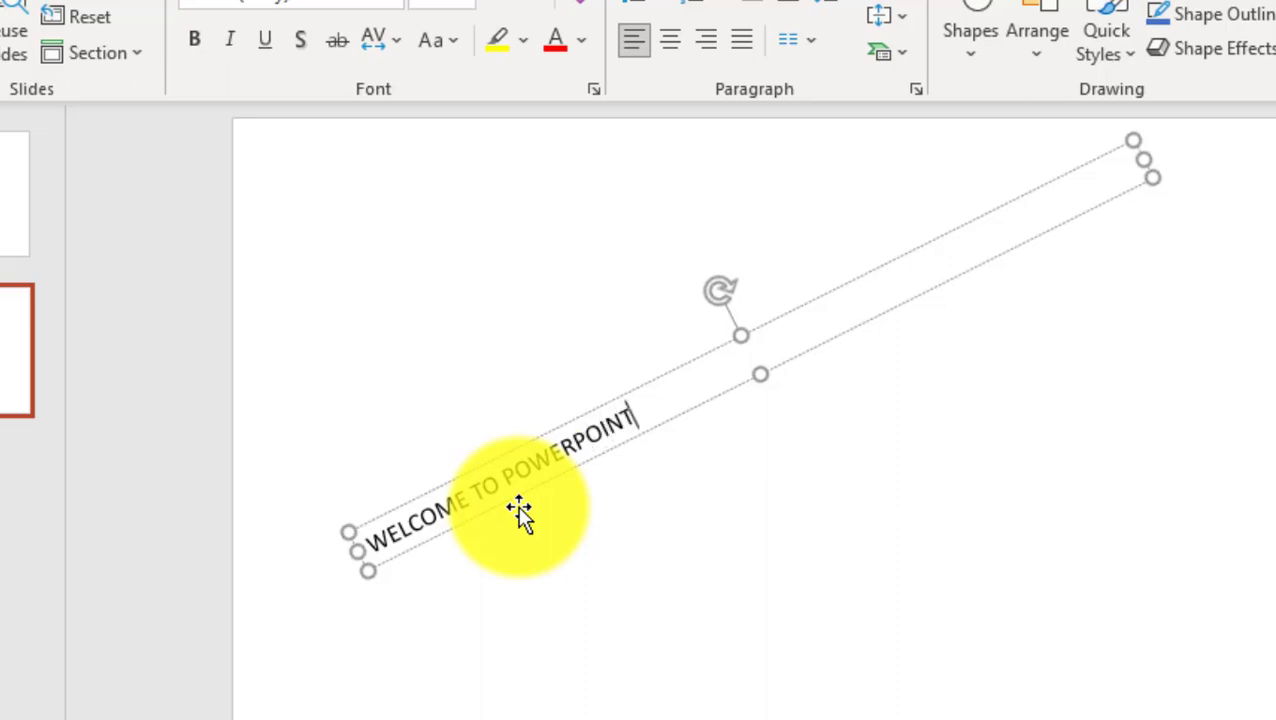
pyautogui.click(755, 644)
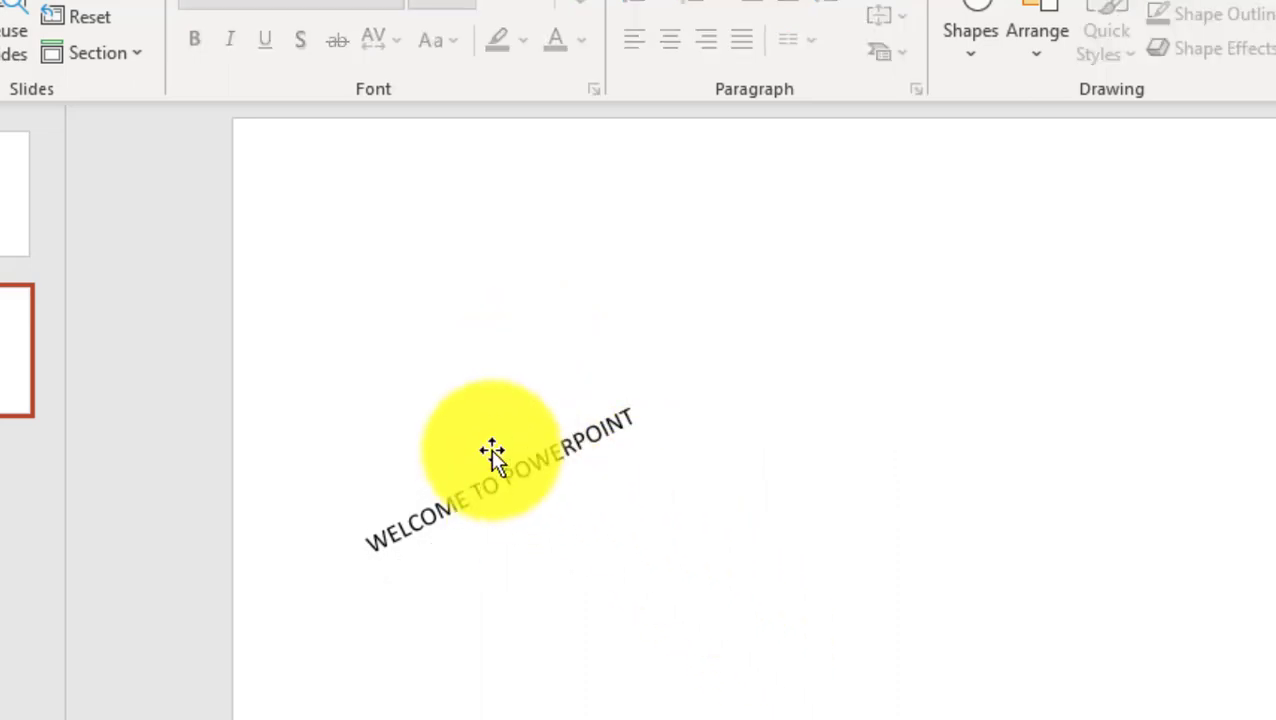
# - Nudge the rotated WELCOME box up-left and resize its length toward the upper right
pyautogui.click(517, 460)
pyautogui.moveTo(581, 421); pyautogui.dragTo(567, 409)
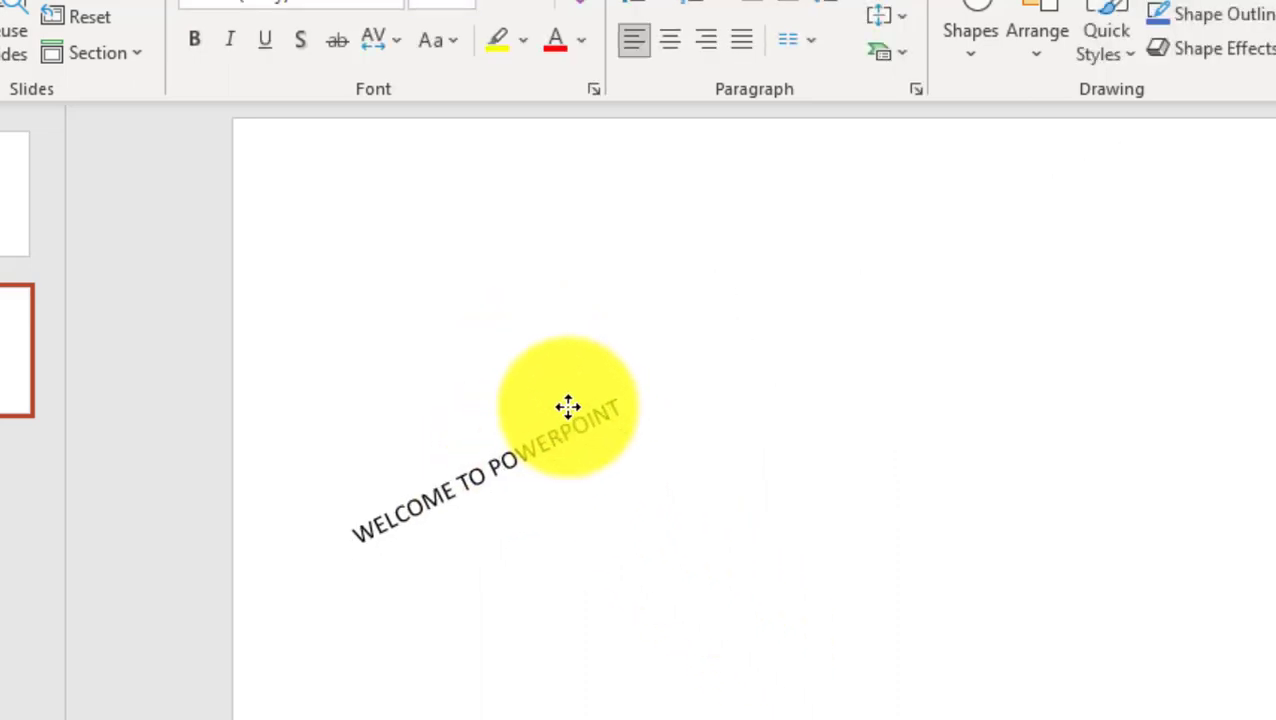
pyautogui.moveTo(1131, 149); pyautogui.dragTo(757, 336)
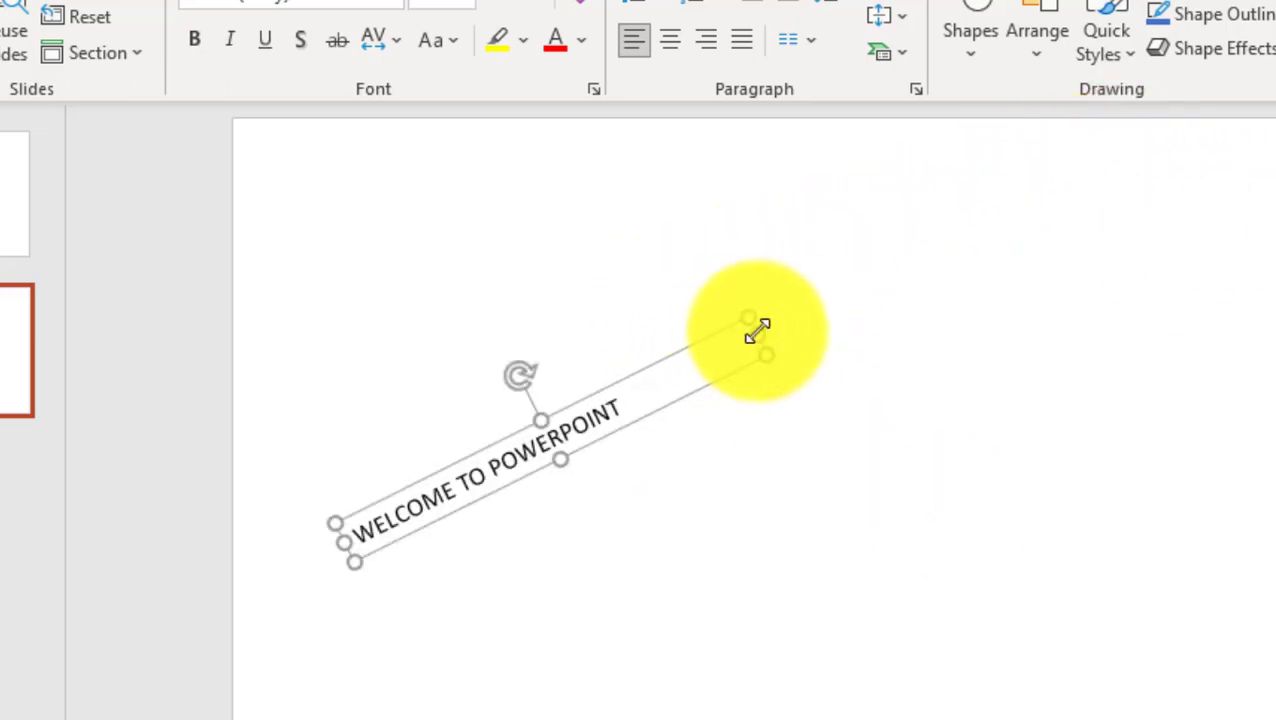
pyautogui.moveTo(757, 334)
pyautogui.mouseDown()
pyautogui.moveTo(1003, 228)
pyautogui.moveTo(793, 318)
pyautogui.mouseUp()
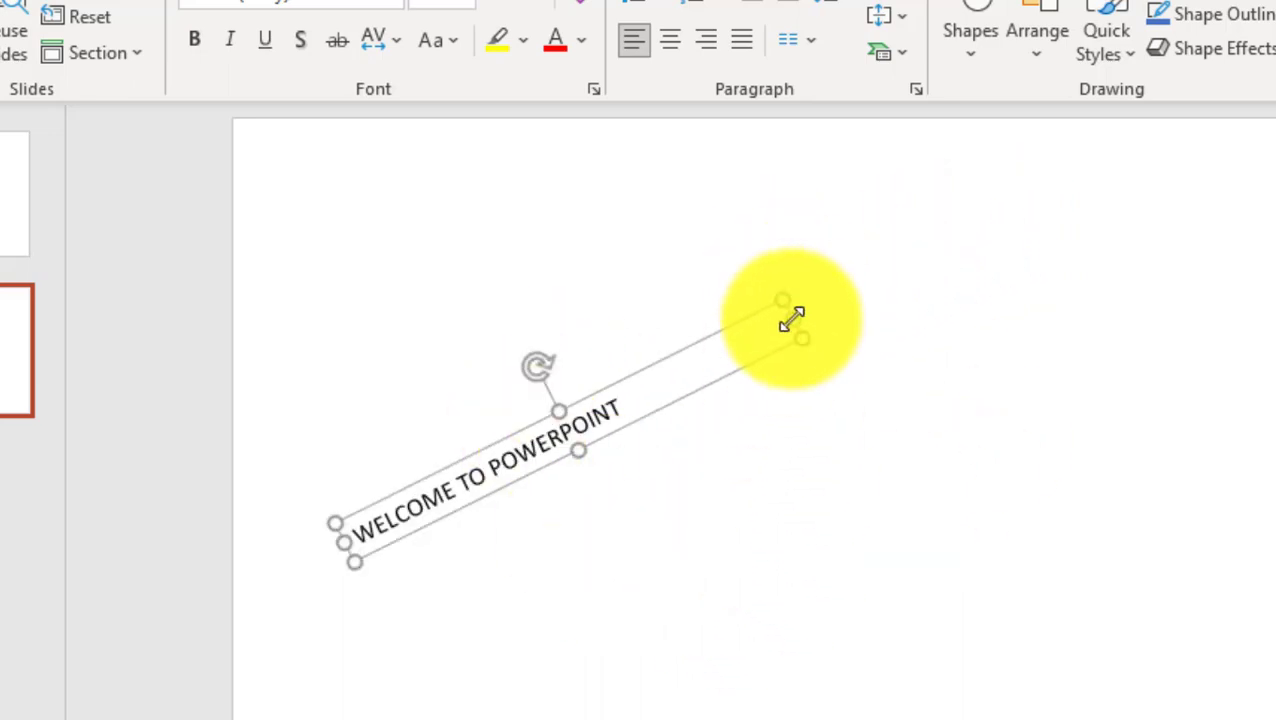
pyautogui.moveTo(792, 319); pyautogui.dragTo(1012, 208)
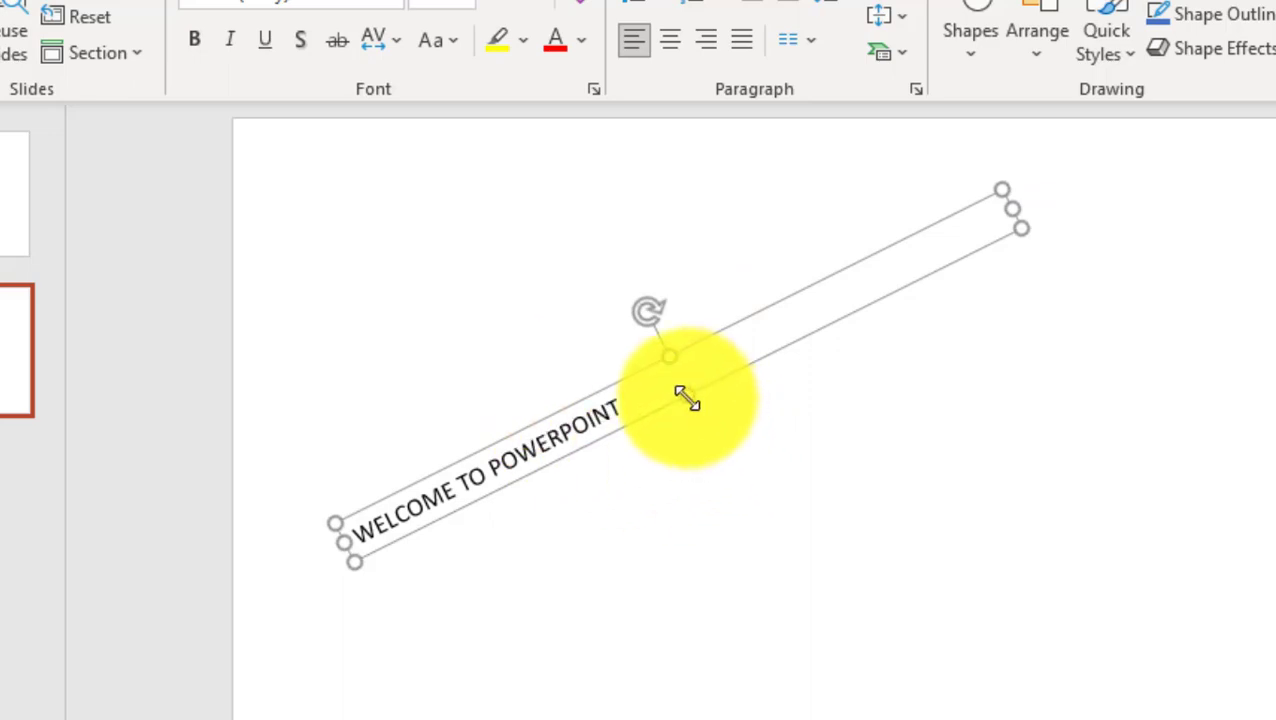
pyautogui.click(935, 650)
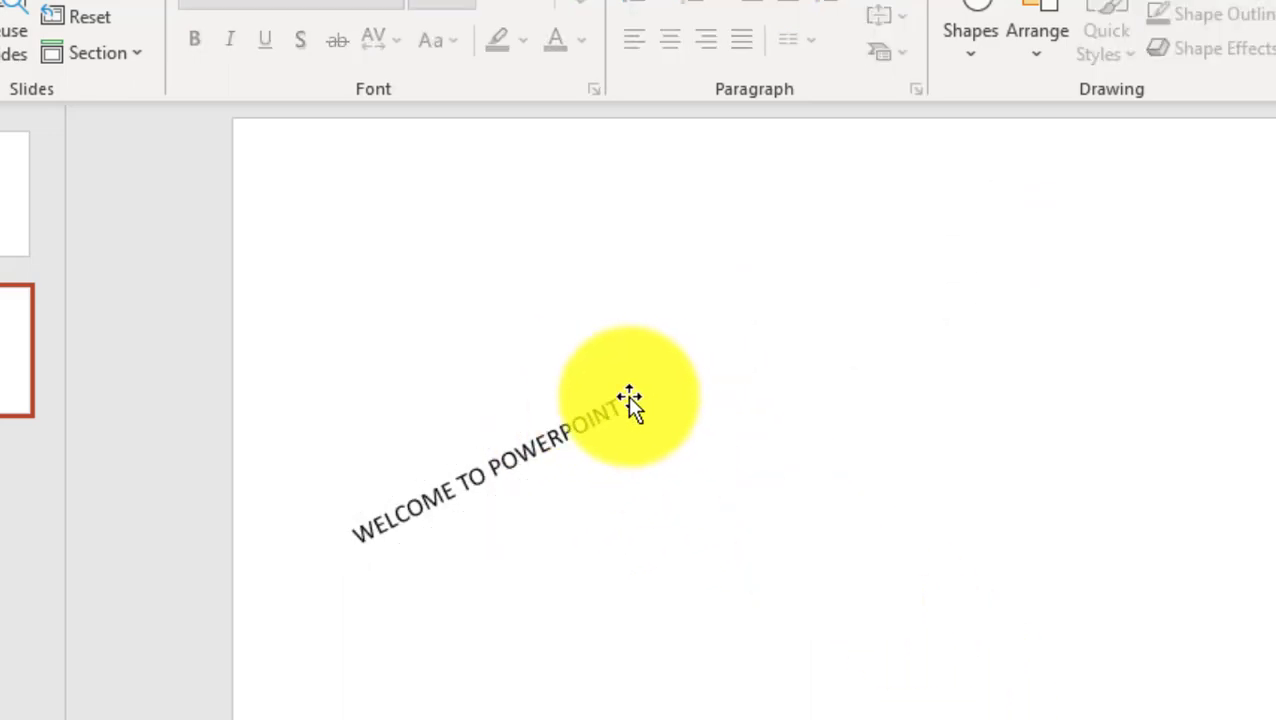
# - Add an empty line below the WELCOME text, then shorten the box and shift it up-left
pyautogui.click(627, 403)
pyautogui.click(613, 405)
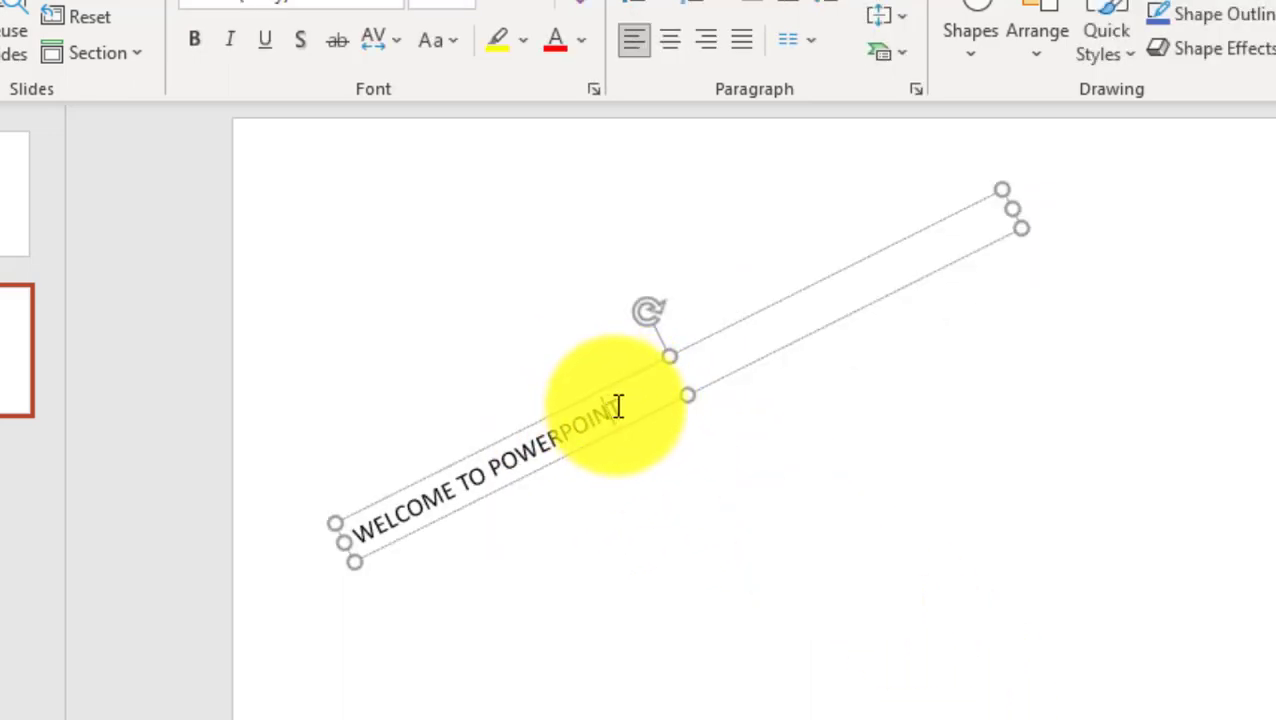
pyautogui.press('Return')
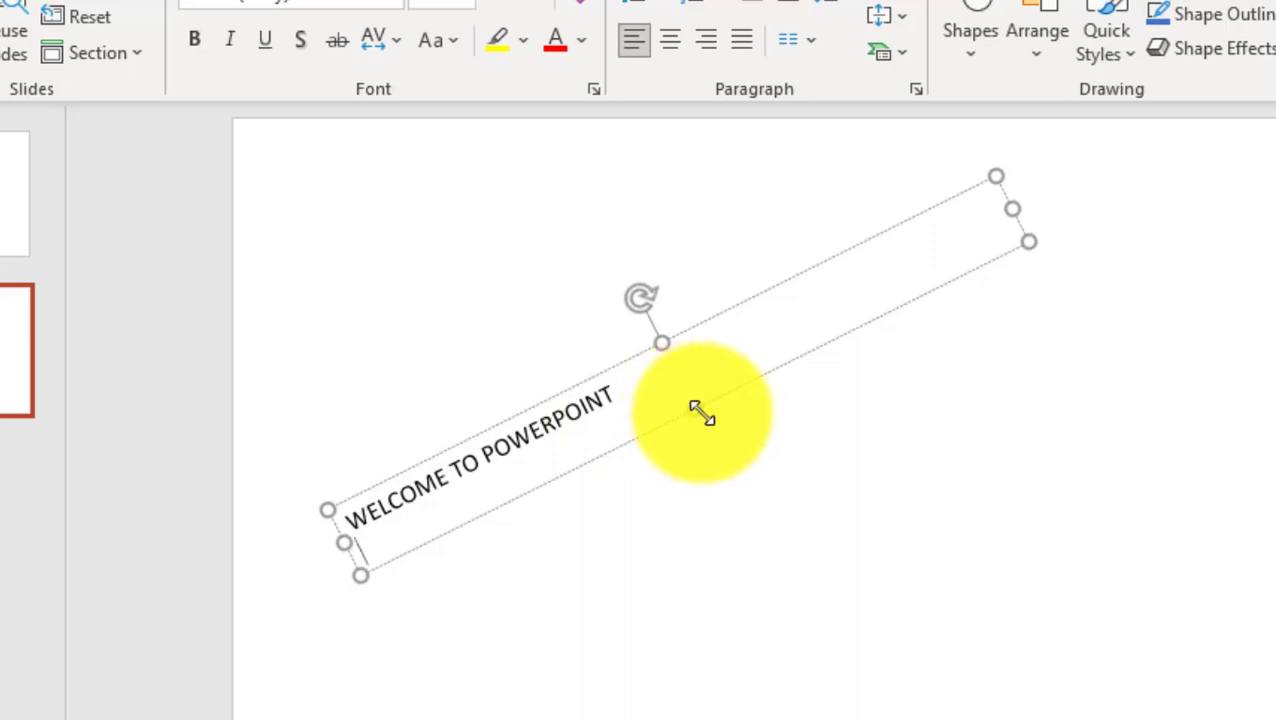
pyautogui.moveTo(702, 415); pyautogui.dragTo(686, 401)
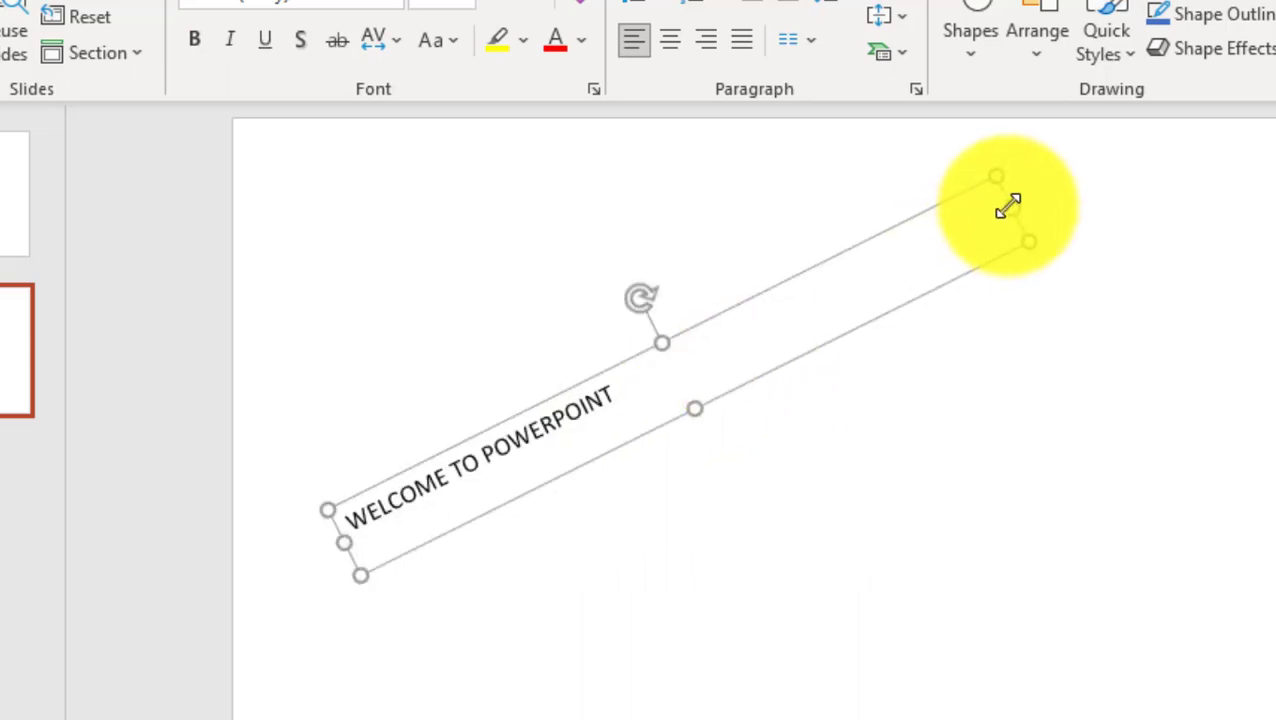
pyautogui.moveTo(1006, 208)
pyautogui.mouseDown()
pyautogui.moveTo(913, 240)
pyautogui.moveTo(846, 283)
pyautogui.mouseUp()
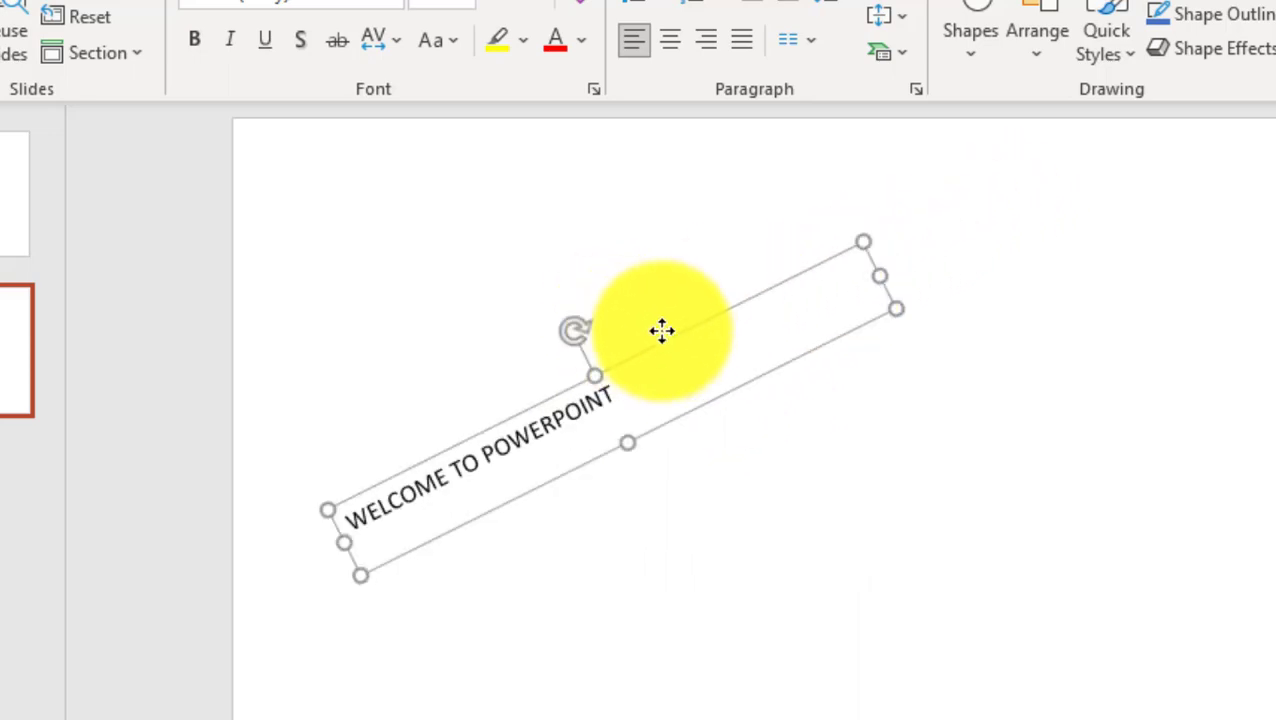
pyautogui.moveTo(662, 330); pyautogui.dragTo(635, 248)
pyautogui.click(846, 632)
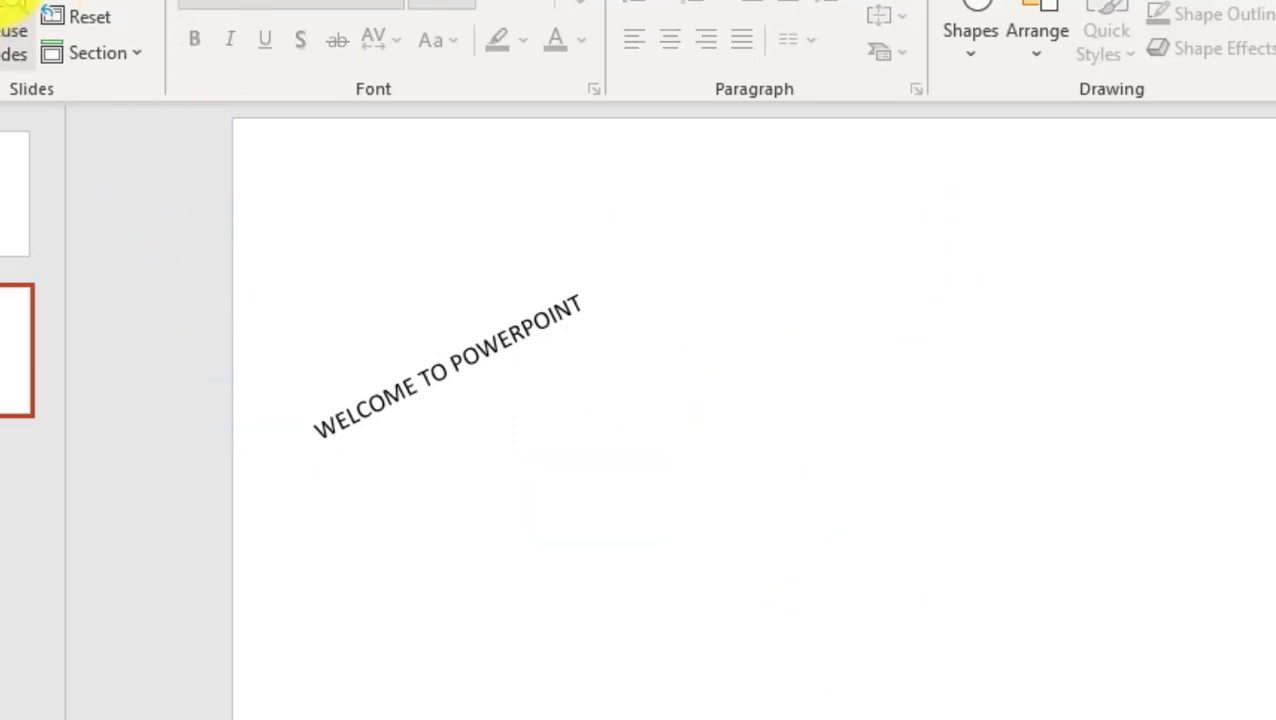
pyautogui.click(12, 2)
# - Draw a new text box at the slide's right and tilt it clockwise
pyautogui.click(306, 54)
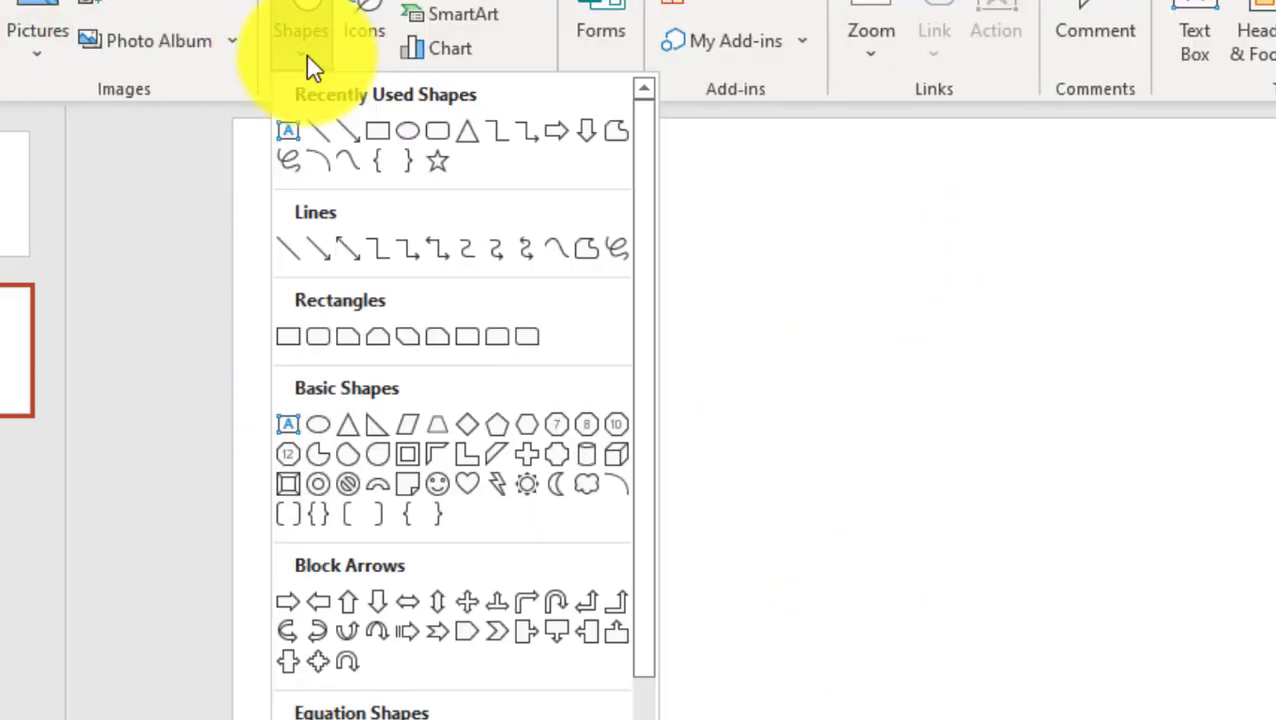
pyautogui.click(288, 135)
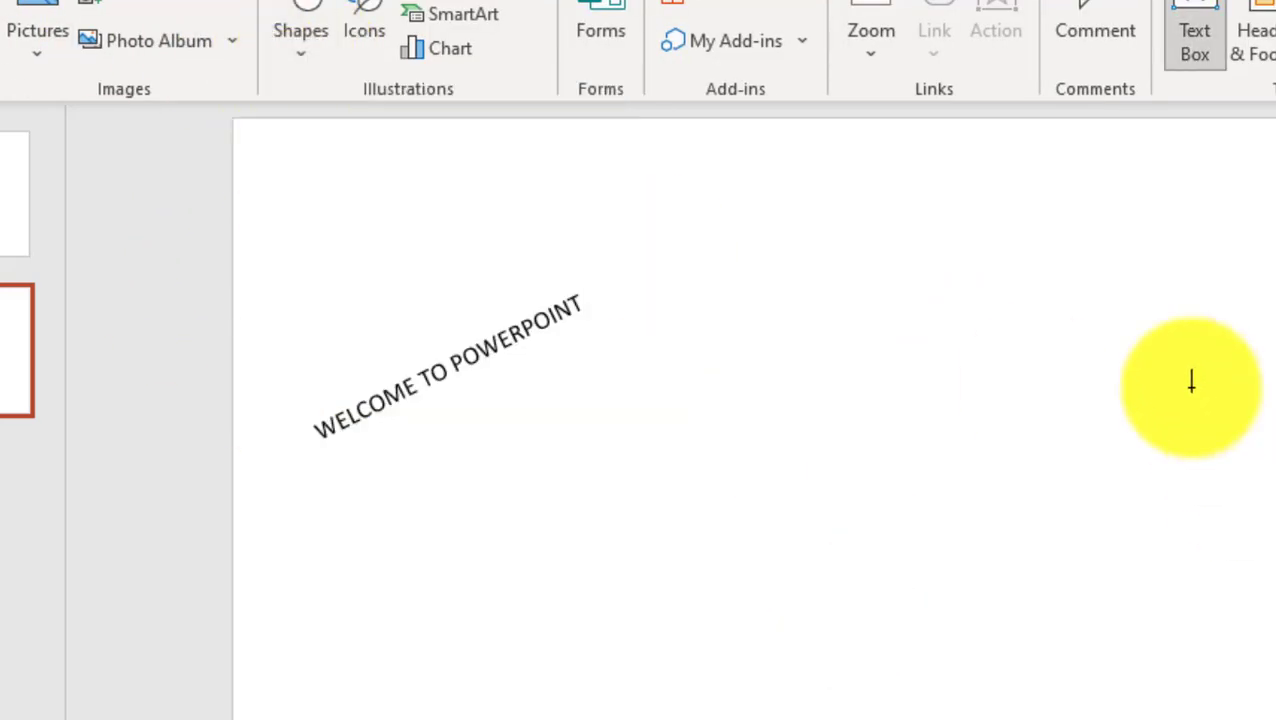
pyautogui.moveTo(1097, 320)
pyautogui.mouseDown()
pyautogui.moveTo(1270, 320)
pyautogui.moveTo(1275, 399)
pyautogui.mouseUp()
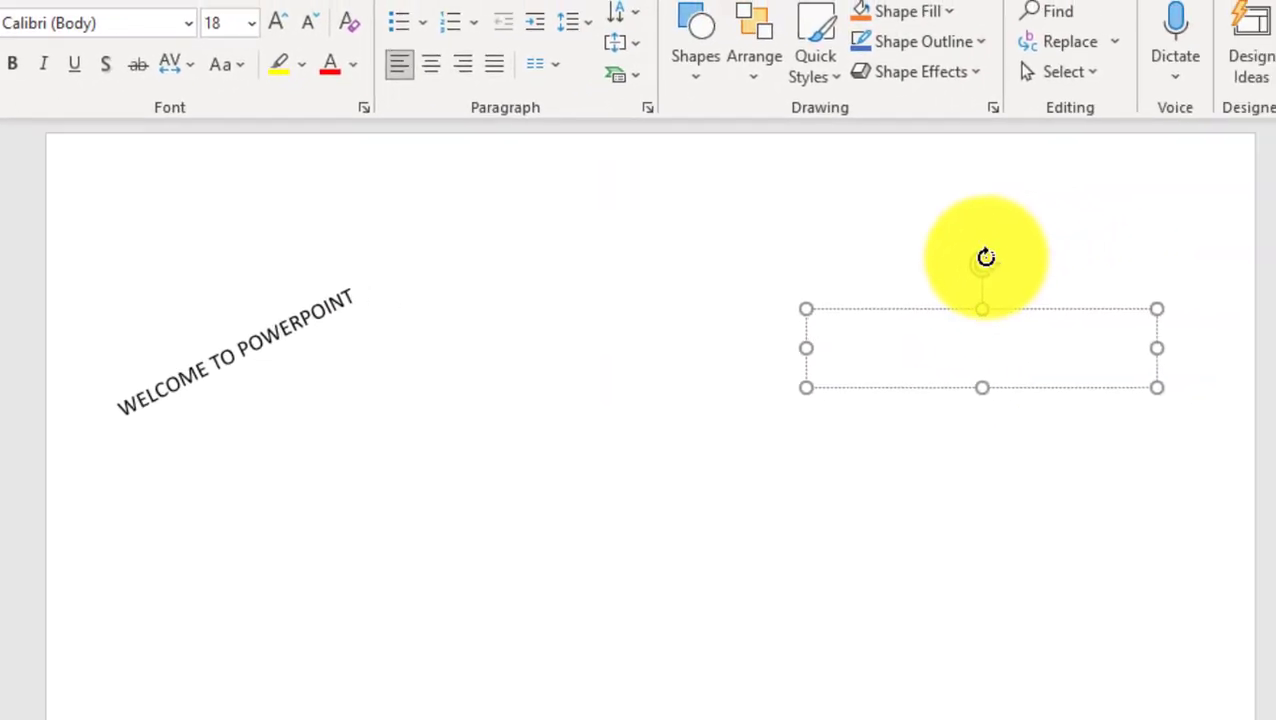
pyautogui.moveTo(983, 256); pyautogui.dragTo(1055, 252)
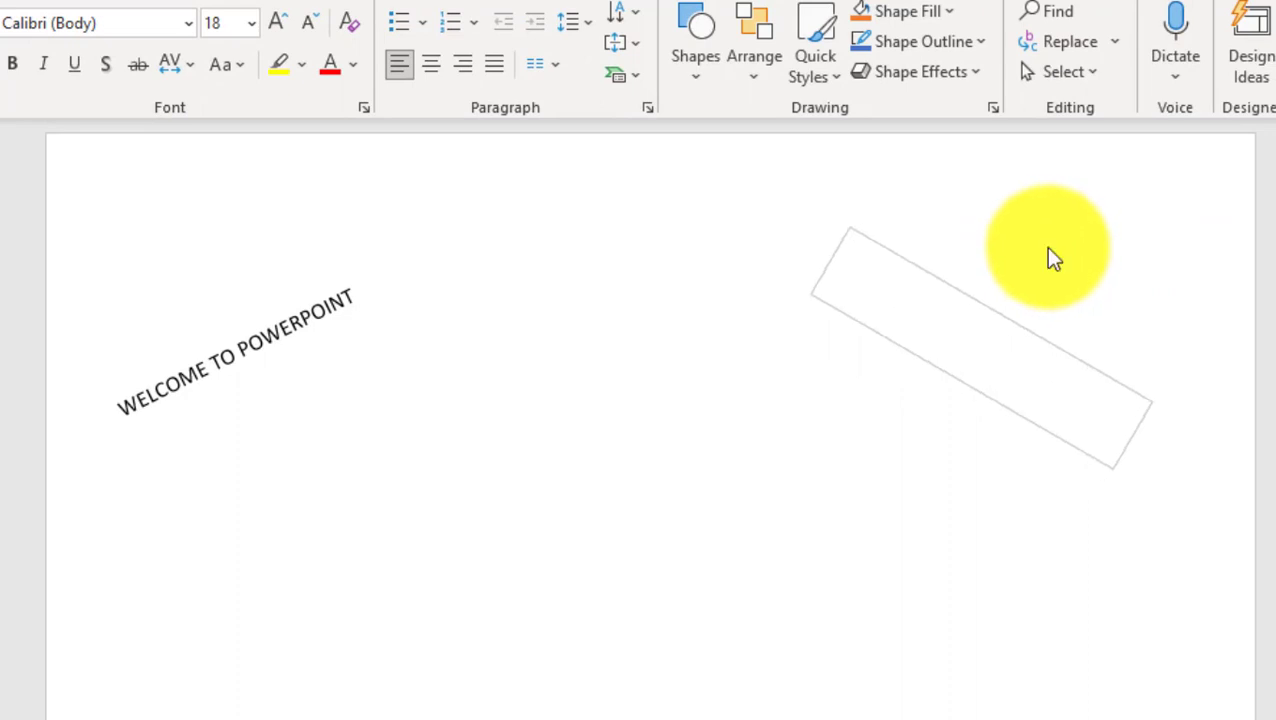
pyautogui.moveTo(960, 346); pyautogui.dragTo(981, 375)
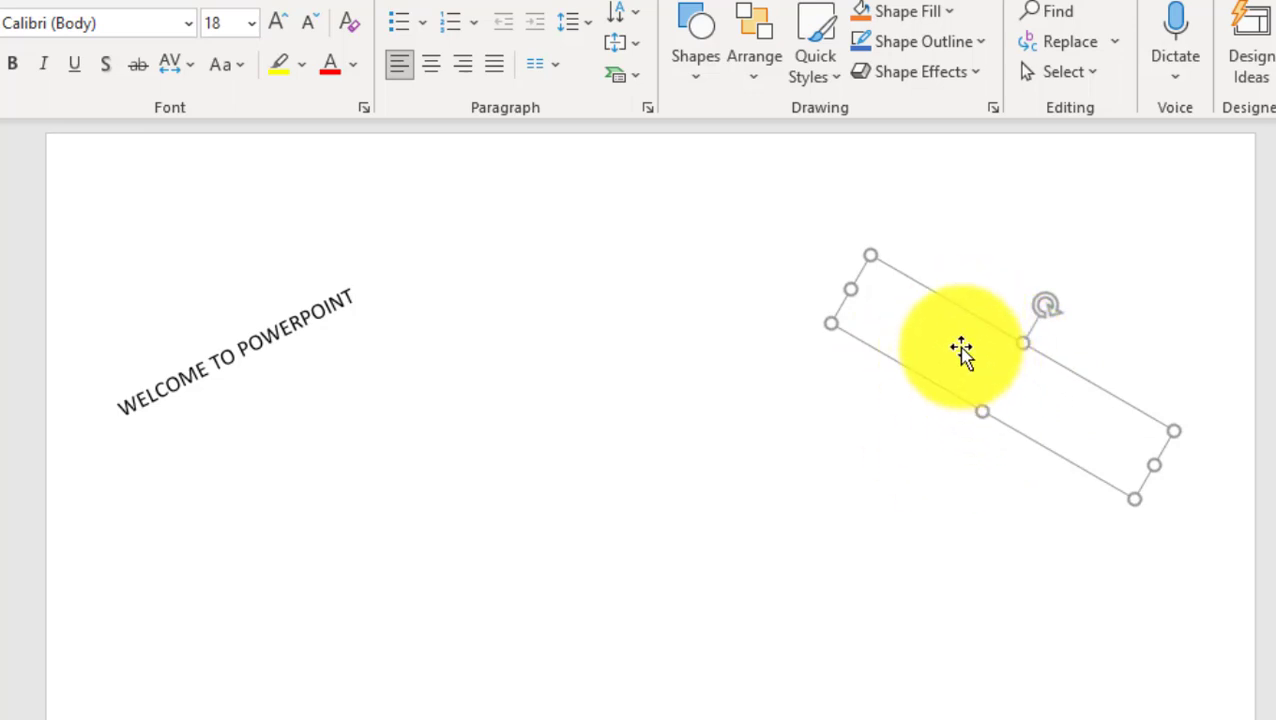
# - Edit the tilted box's text, collapsing it to a single LESSON line
pyautogui.rightClick(960, 346)
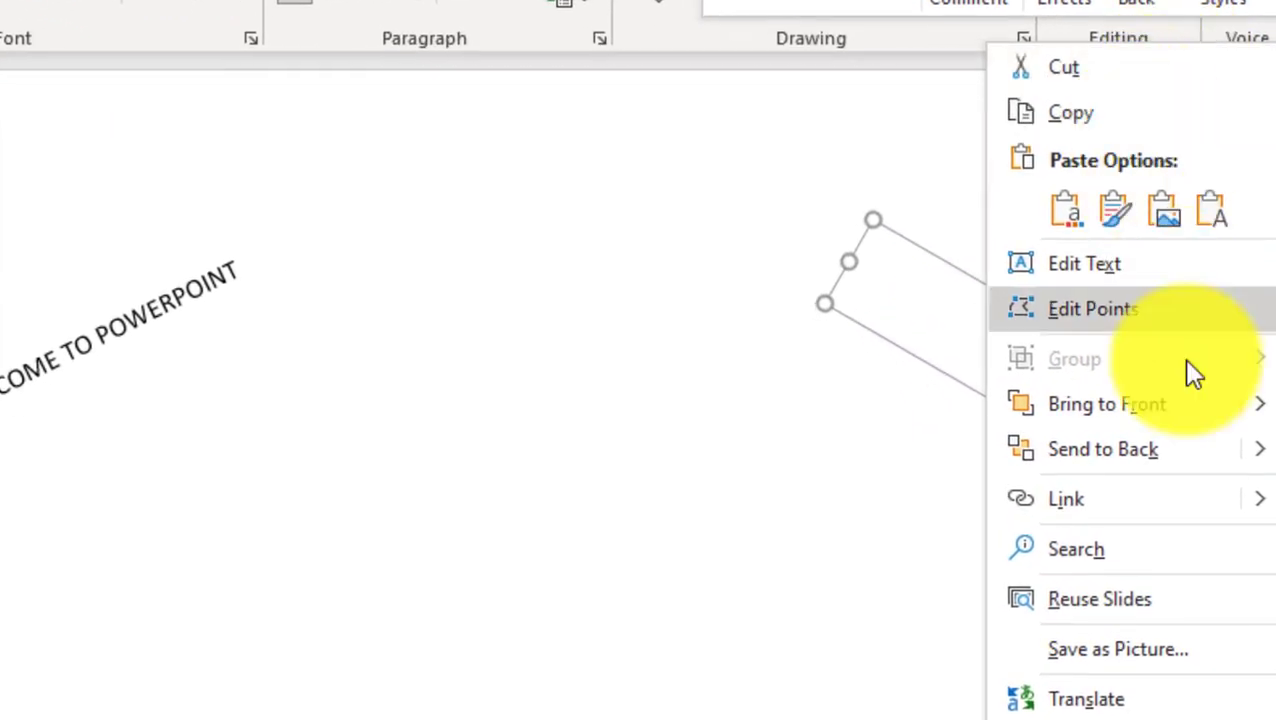
pyautogui.click(1104, 274)
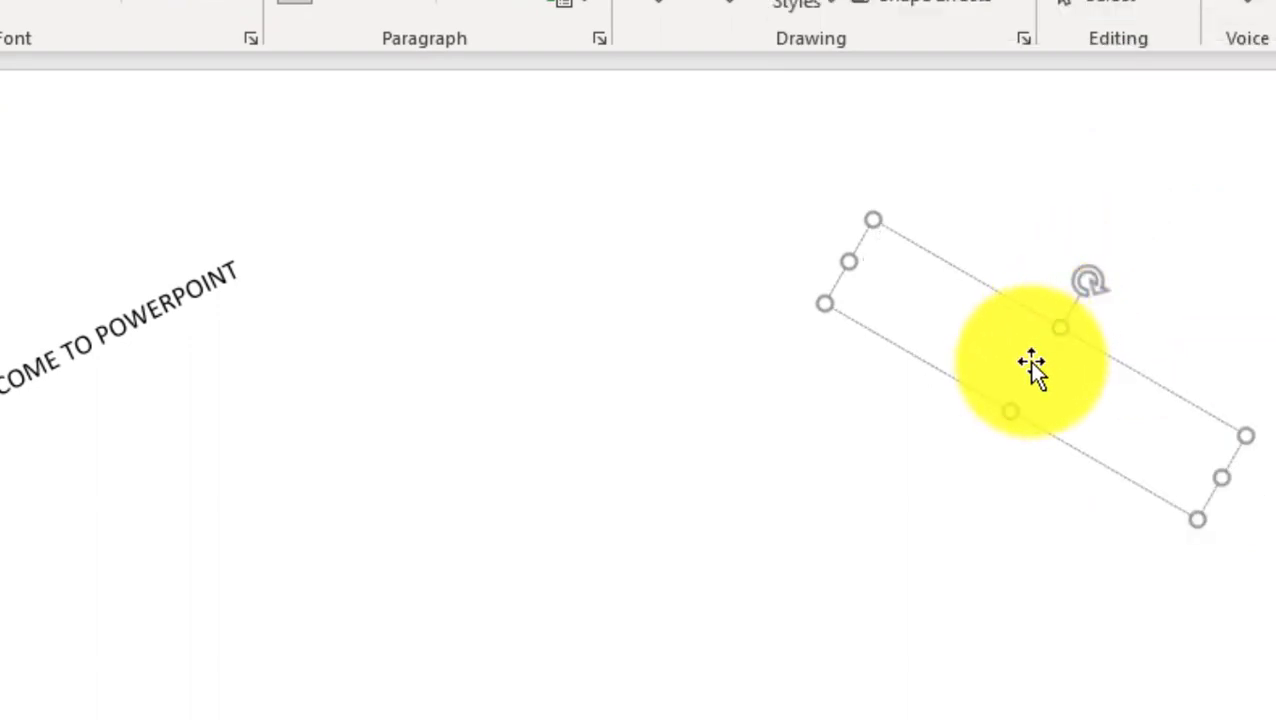
pyautogui.press('BackSpace')
pyautogui.write('LESSON 2')
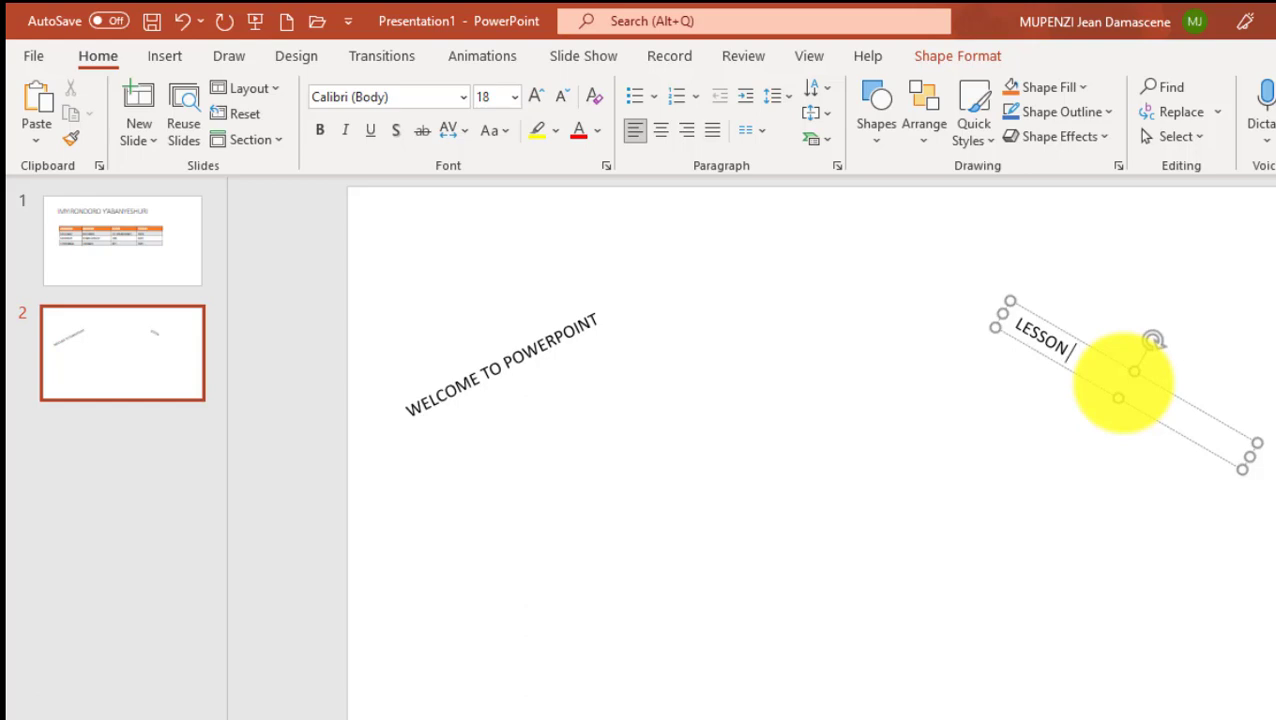
# - Switch selection between the LESSON 2 and WELCOME TO POWERPOINT boxes, ending with WELCOME selected
pyautogui.click(1158, 325)
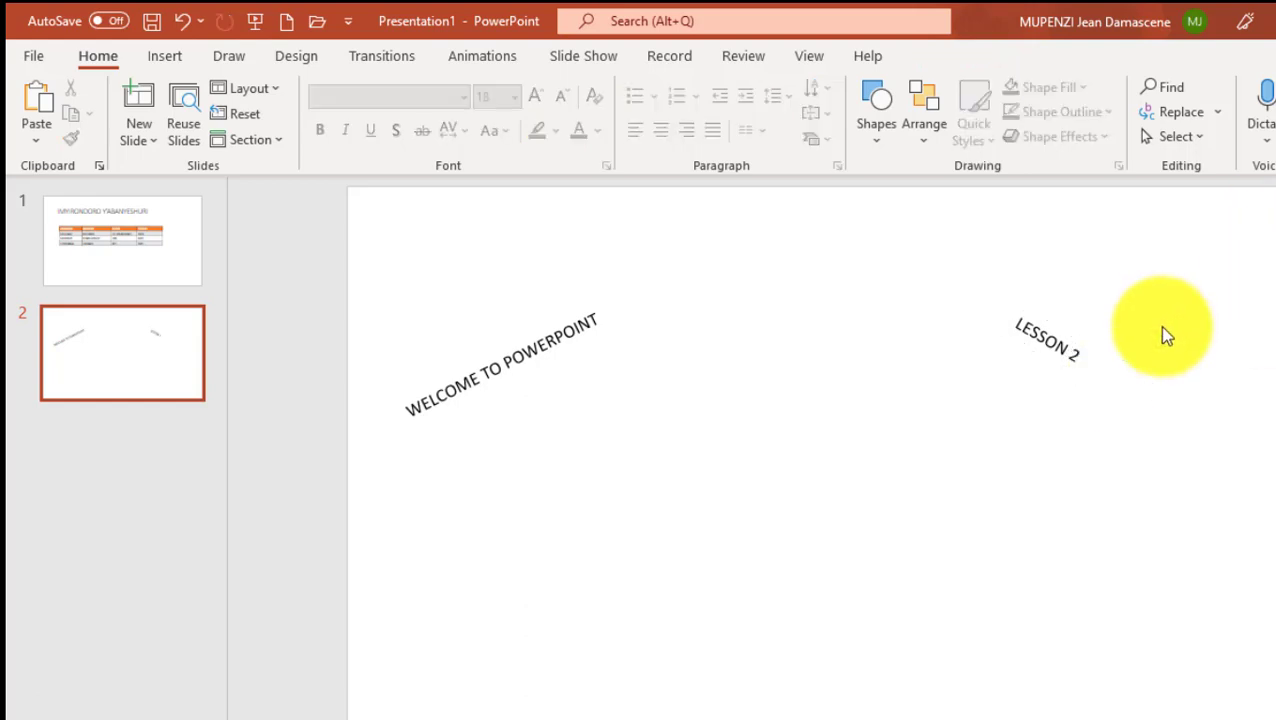
pyautogui.click(1042, 335)
pyautogui.click(1128, 478)
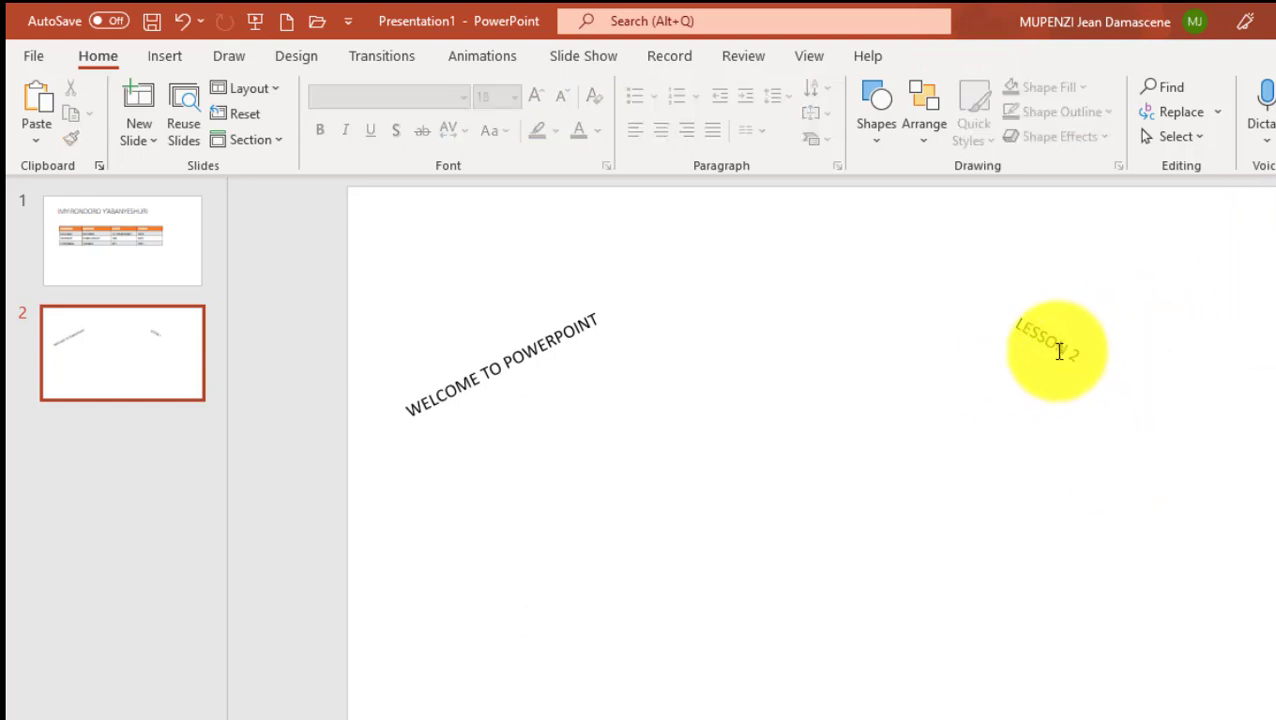
pyautogui.click(1056, 347)
pyautogui.click(547, 347)
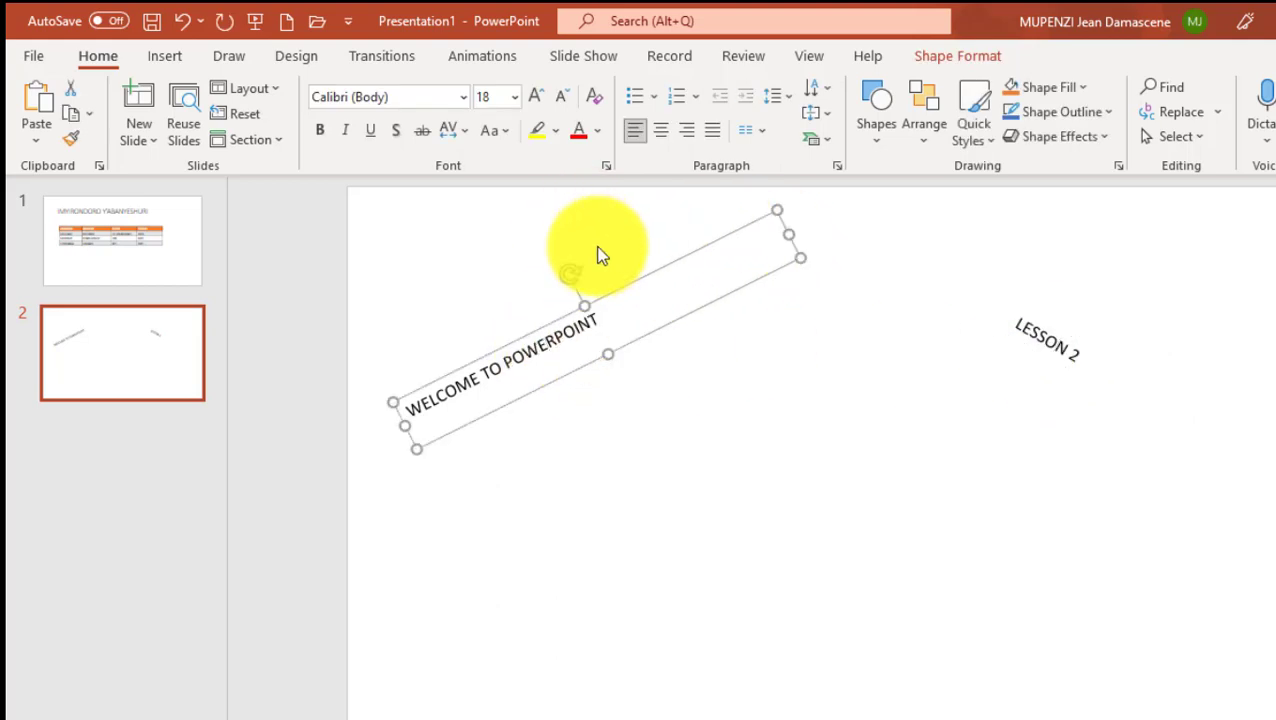
pyautogui.click(1068, 347)
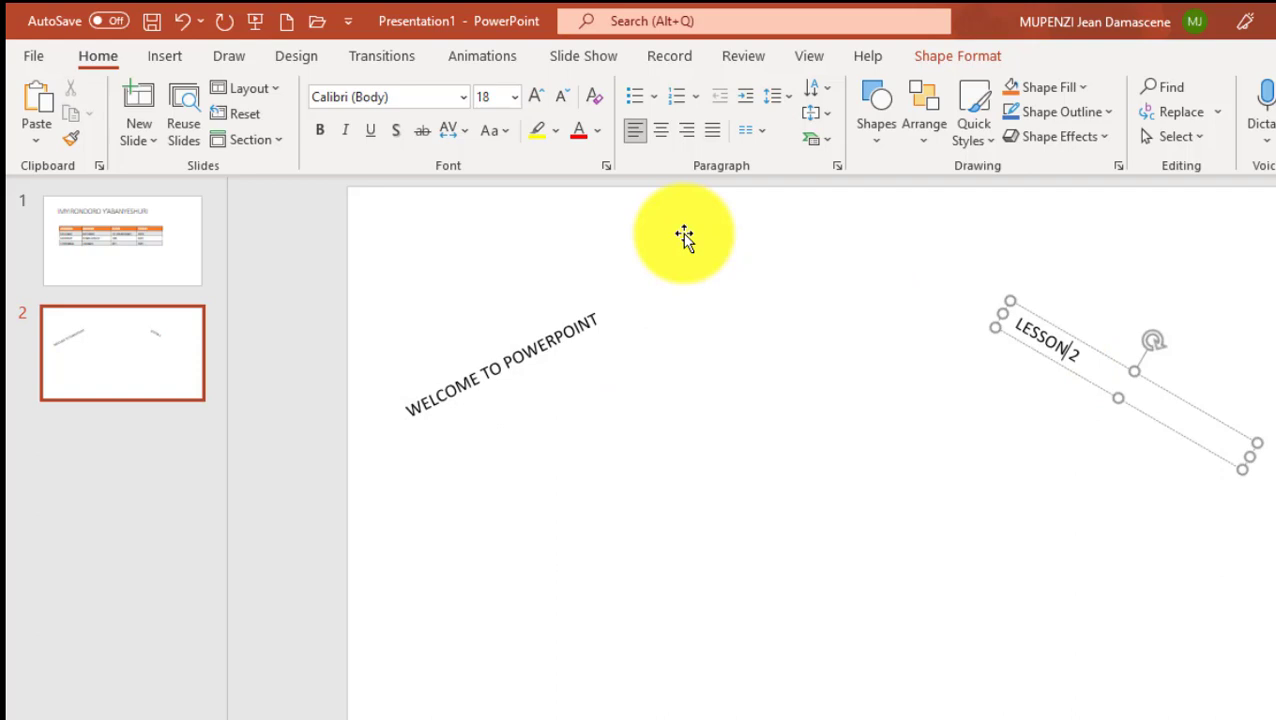
pyautogui.click(540, 343)
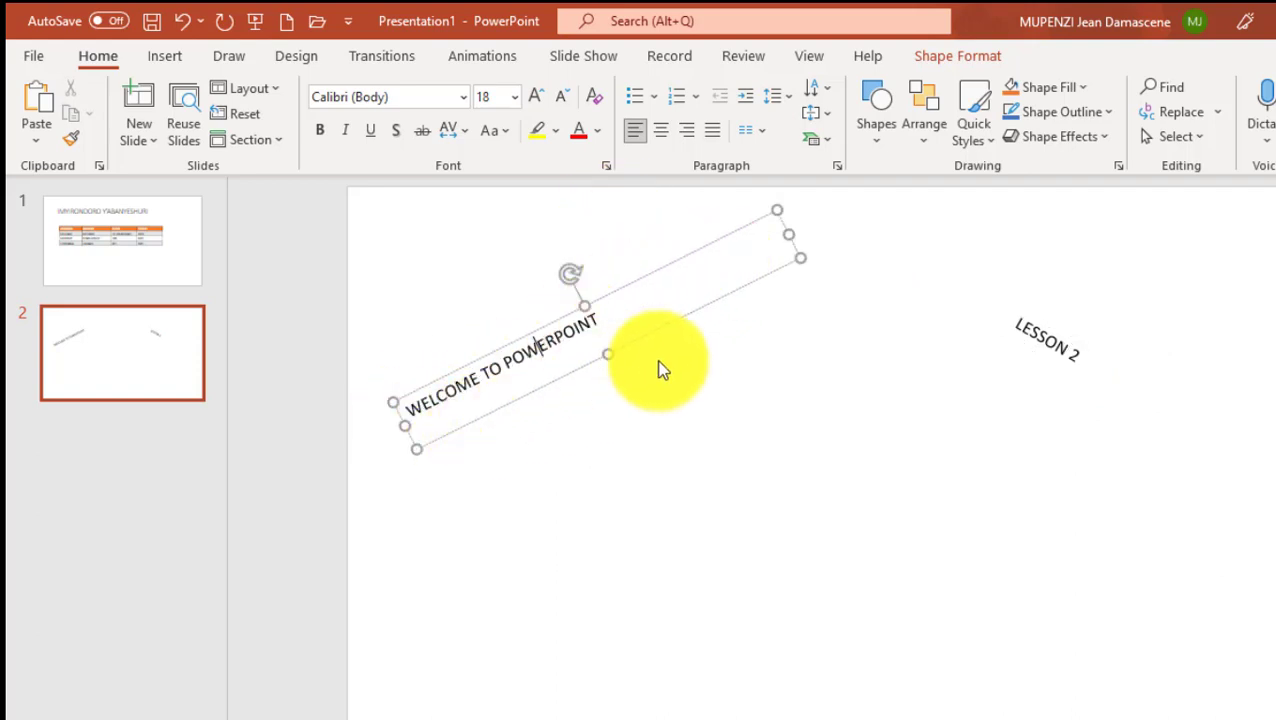
pyautogui.click(790, 430)
pyautogui.click(598, 315)
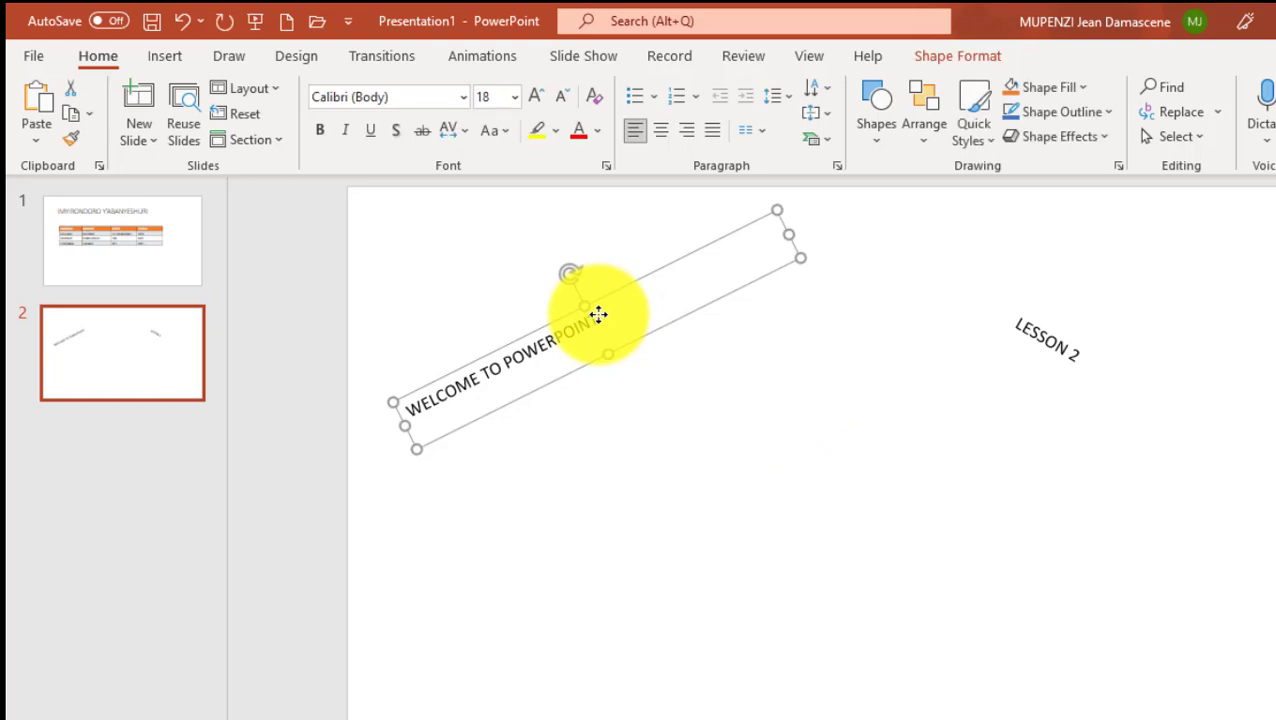
pyautogui.click(736, 434)
pyautogui.click(594, 333)
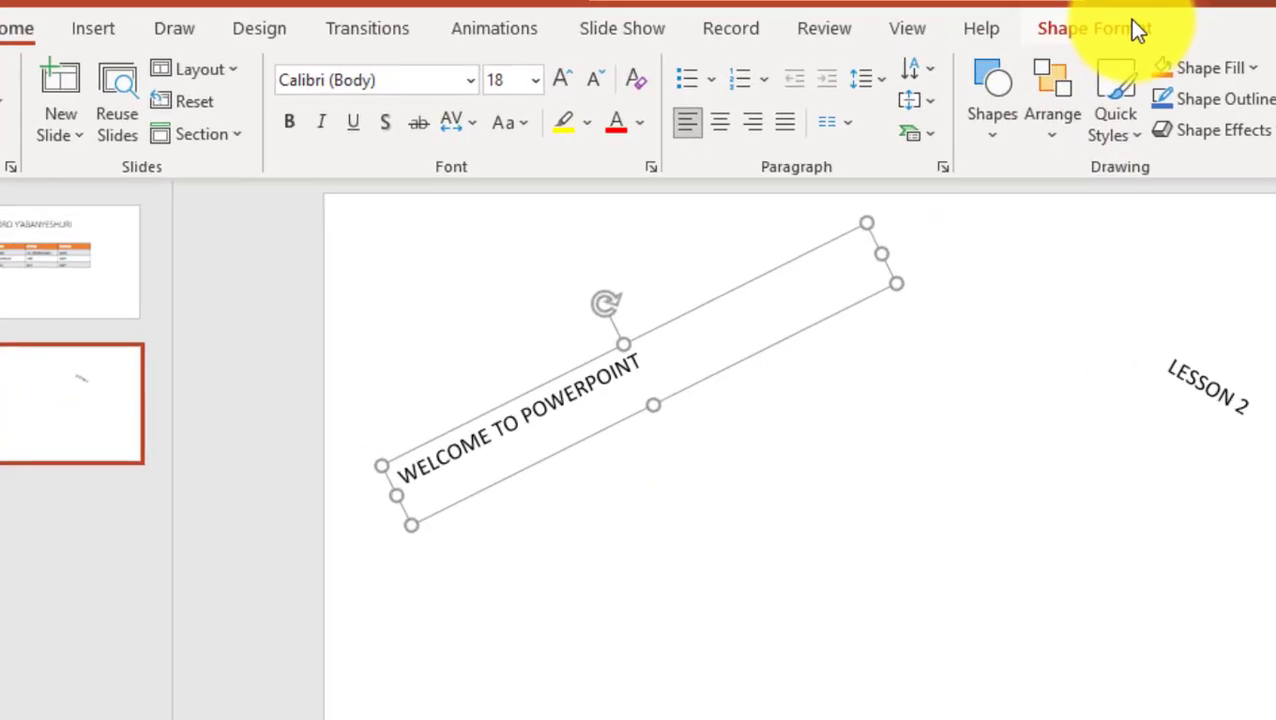
# - Fill the WELCOME TO POWERPOINT banner with gold
pyautogui.click(1140, 28)
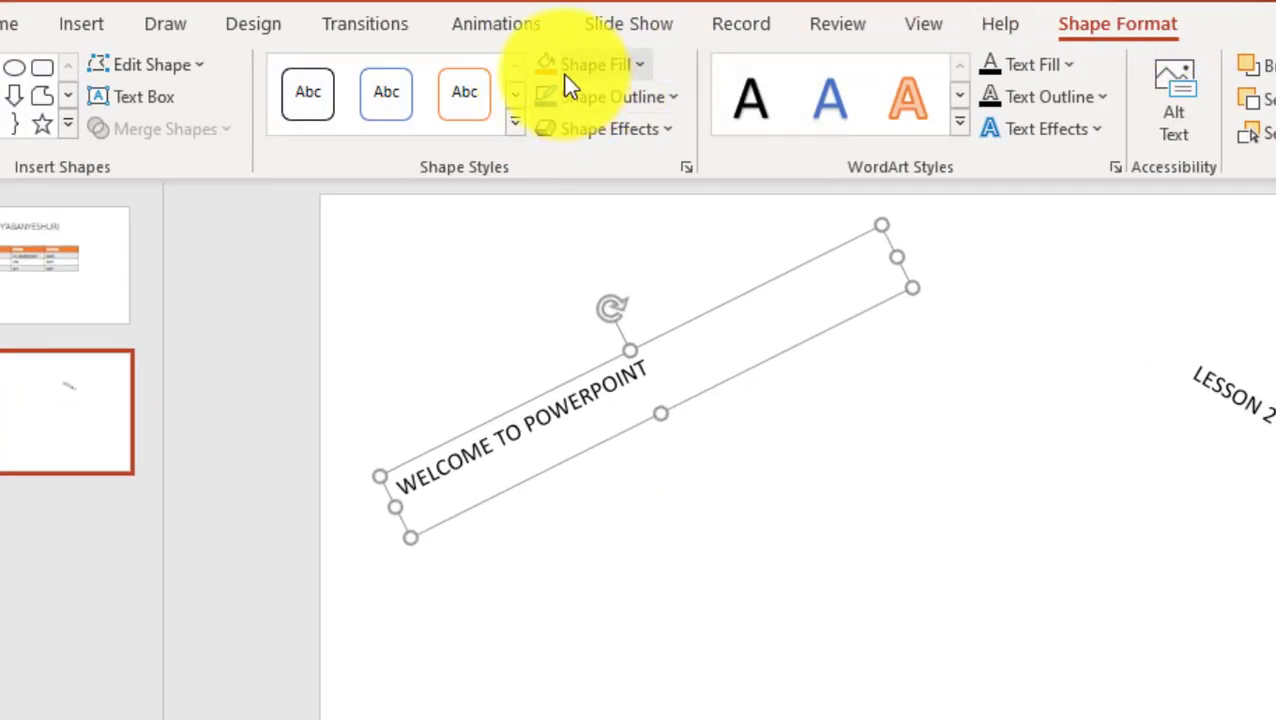
pyautogui.click(638, 64)
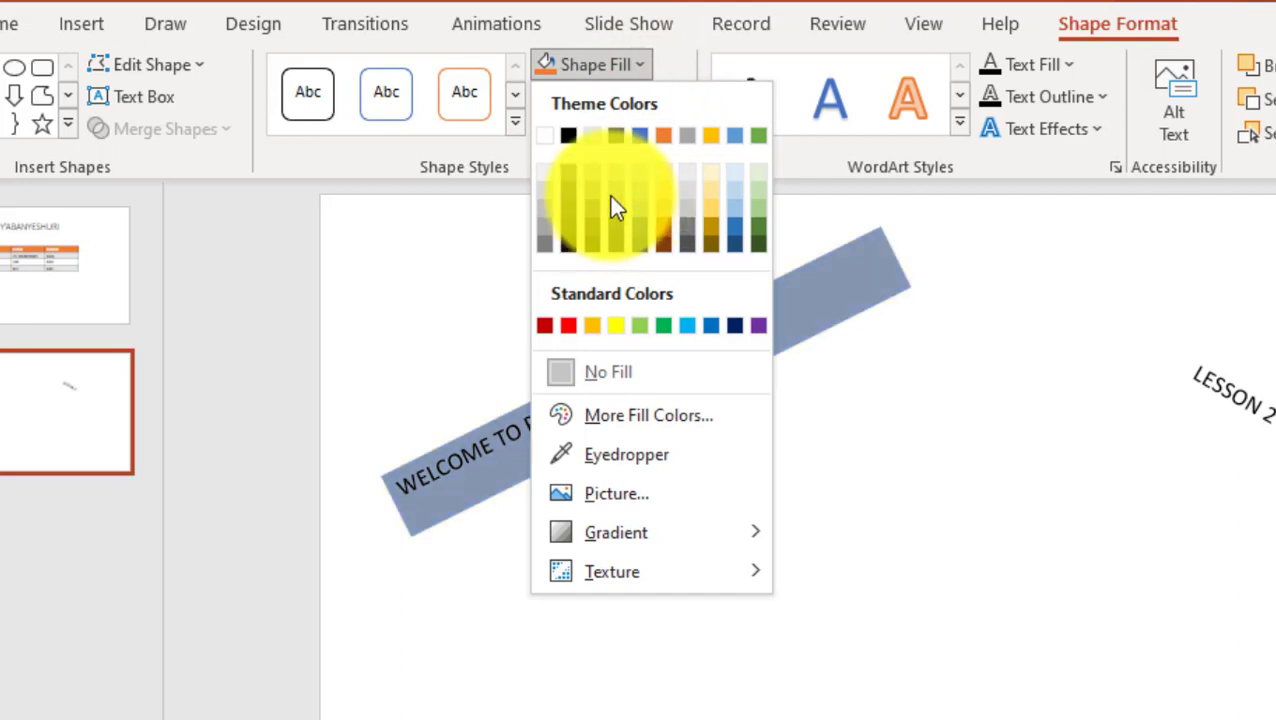
pyautogui.click(708, 218)
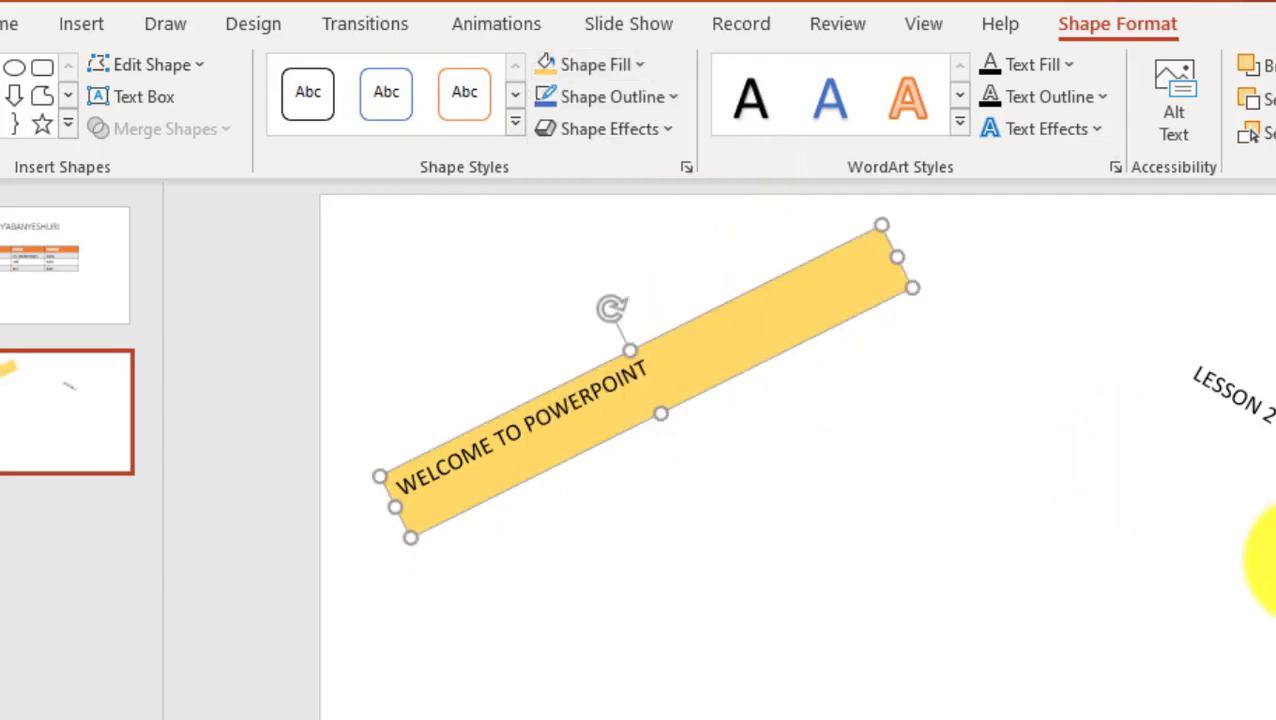
pyautogui.click(1230, 400)
# - Widen the LESSON 2 box slightly and fill it with Blue Accent 1
pyautogui.click(1231, 401)
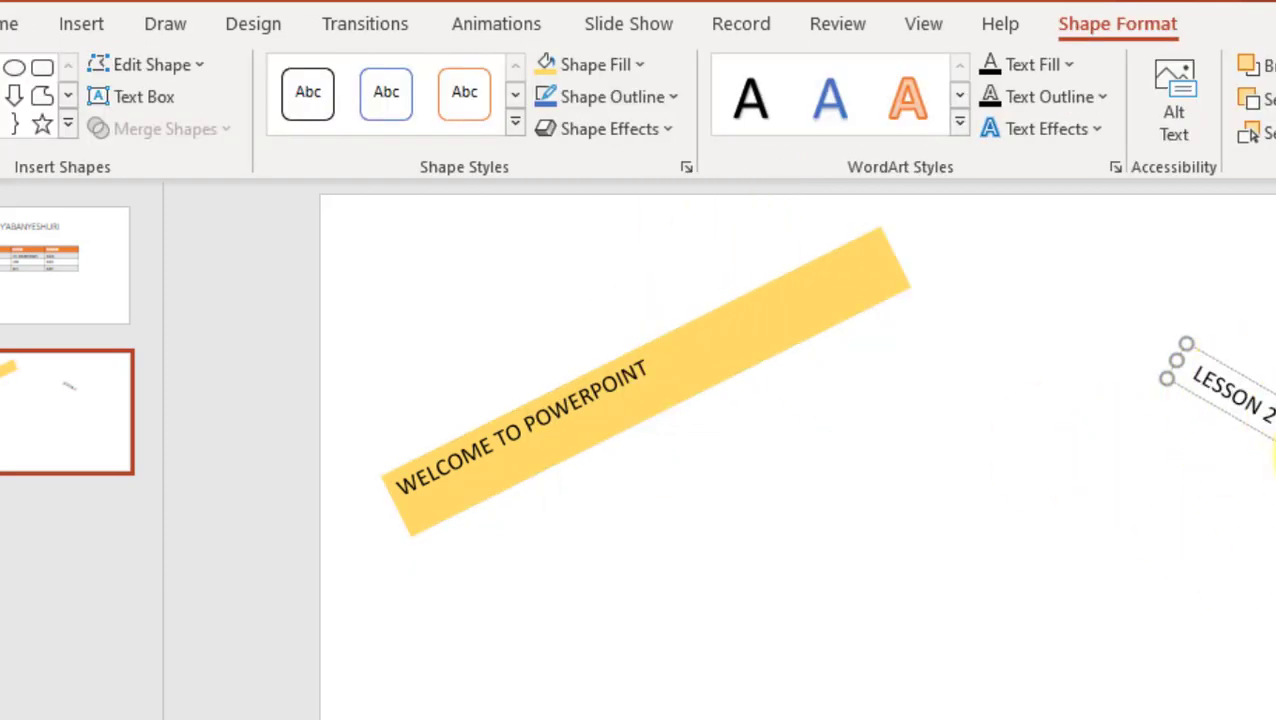
pyautogui.moveTo(1181, 368); pyautogui.dragTo(1165, 362)
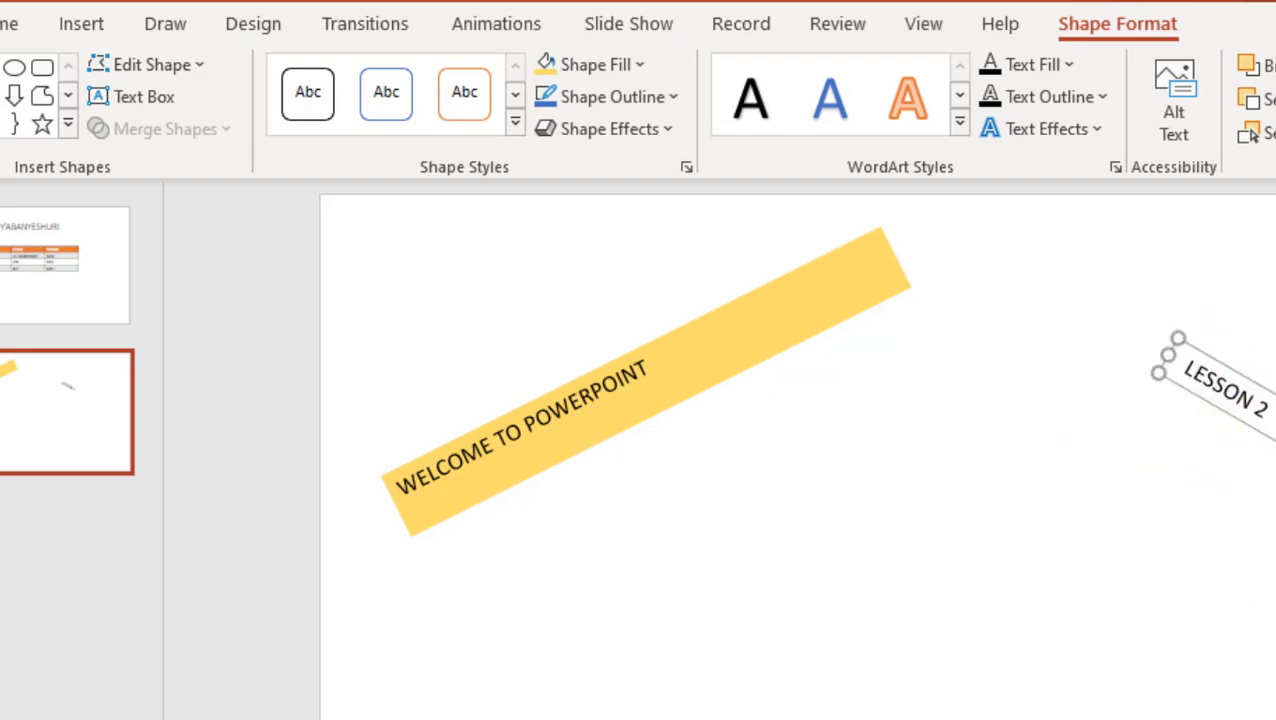
pyautogui.click(1253, 482)
pyautogui.click(1263, 405)
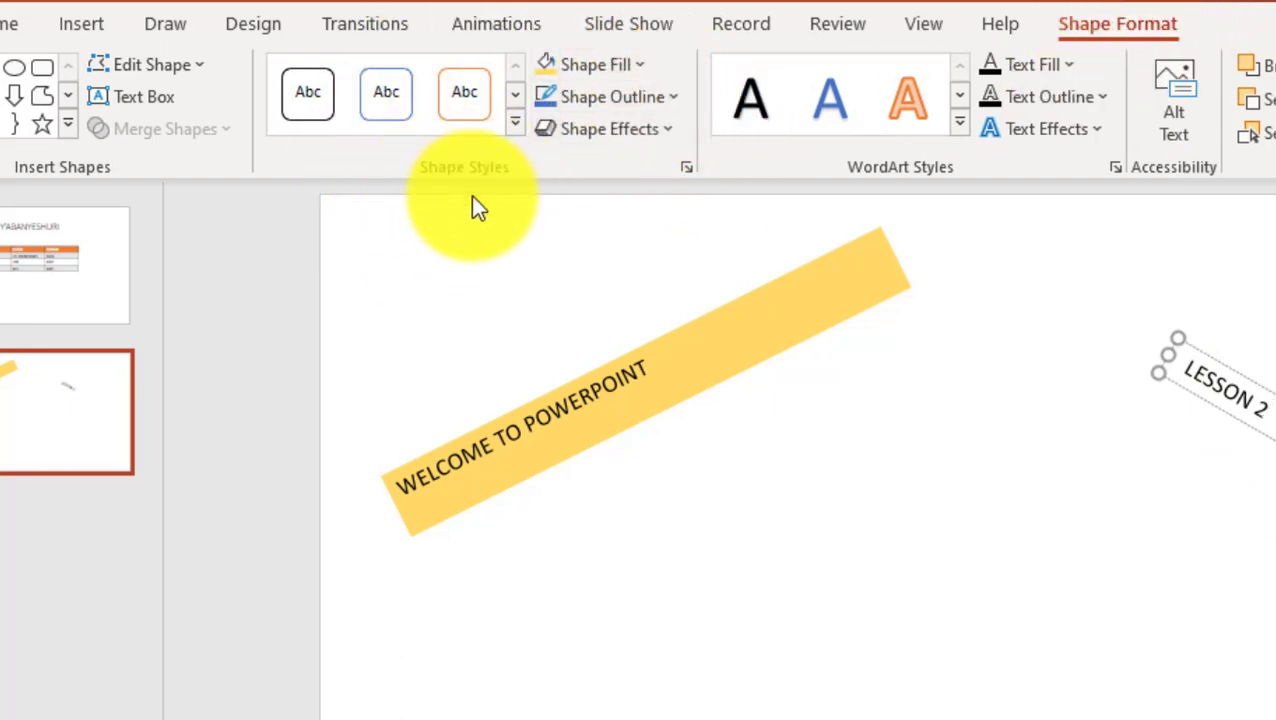
pyautogui.click(638, 62)
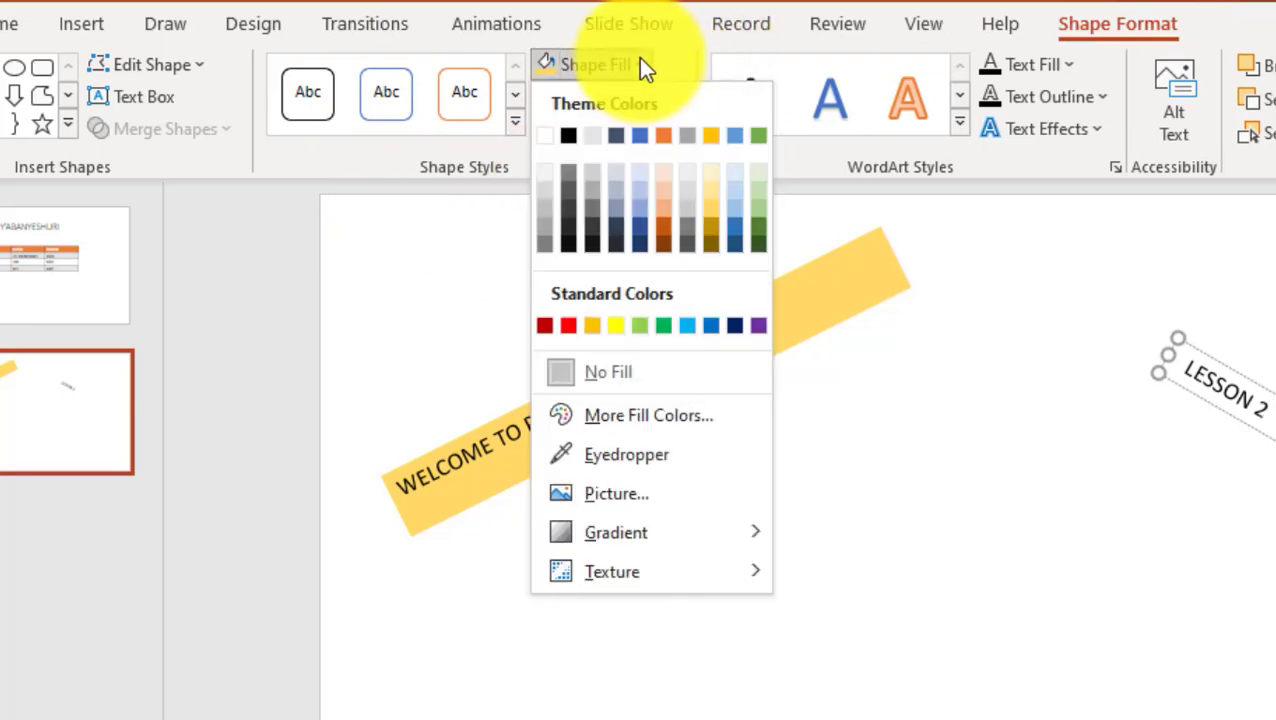
pyautogui.click(640, 134)
# - Lower the WELCOME banner and place the LESSON 2 banner beside its upper end
pyautogui.click(1205, 613)
pyautogui.moveTo(1224, 371); pyautogui.dragTo(1139, 268)
pyautogui.click(1242, 547)
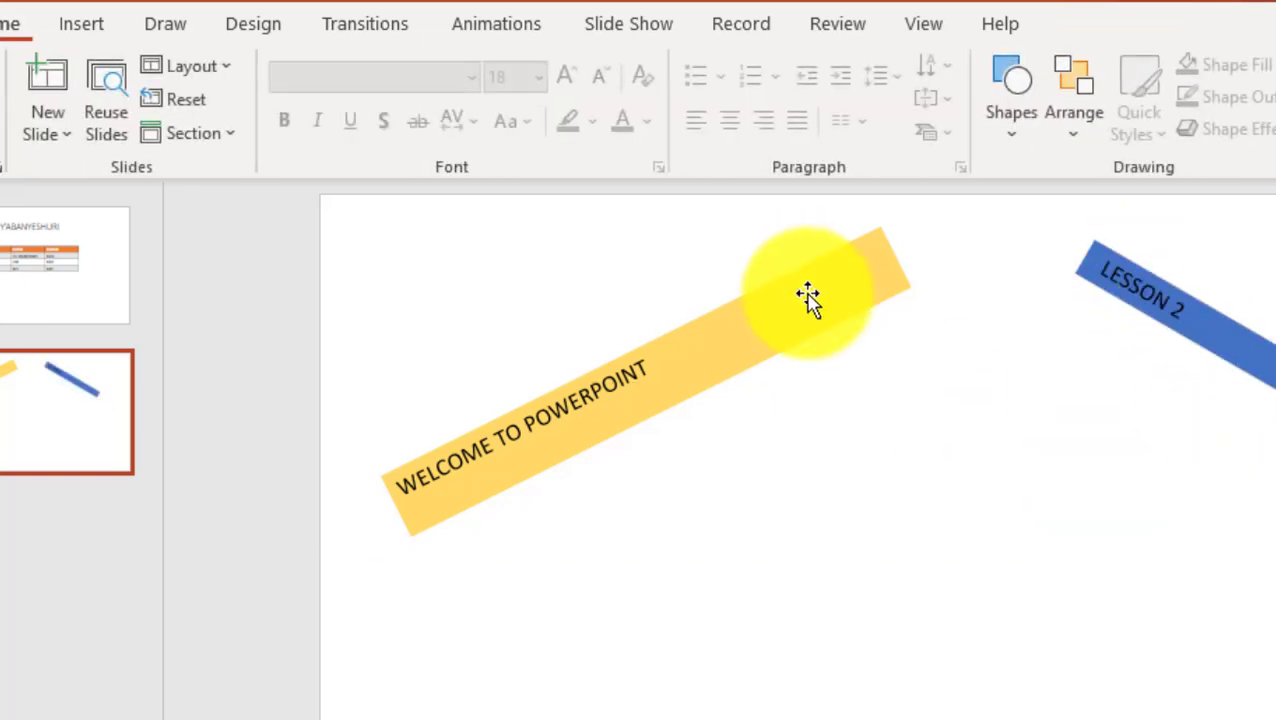
pyautogui.click(824, 325)
pyautogui.moveTo(824, 325); pyautogui.dragTo(820, 405)
pyautogui.click(1150, 300)
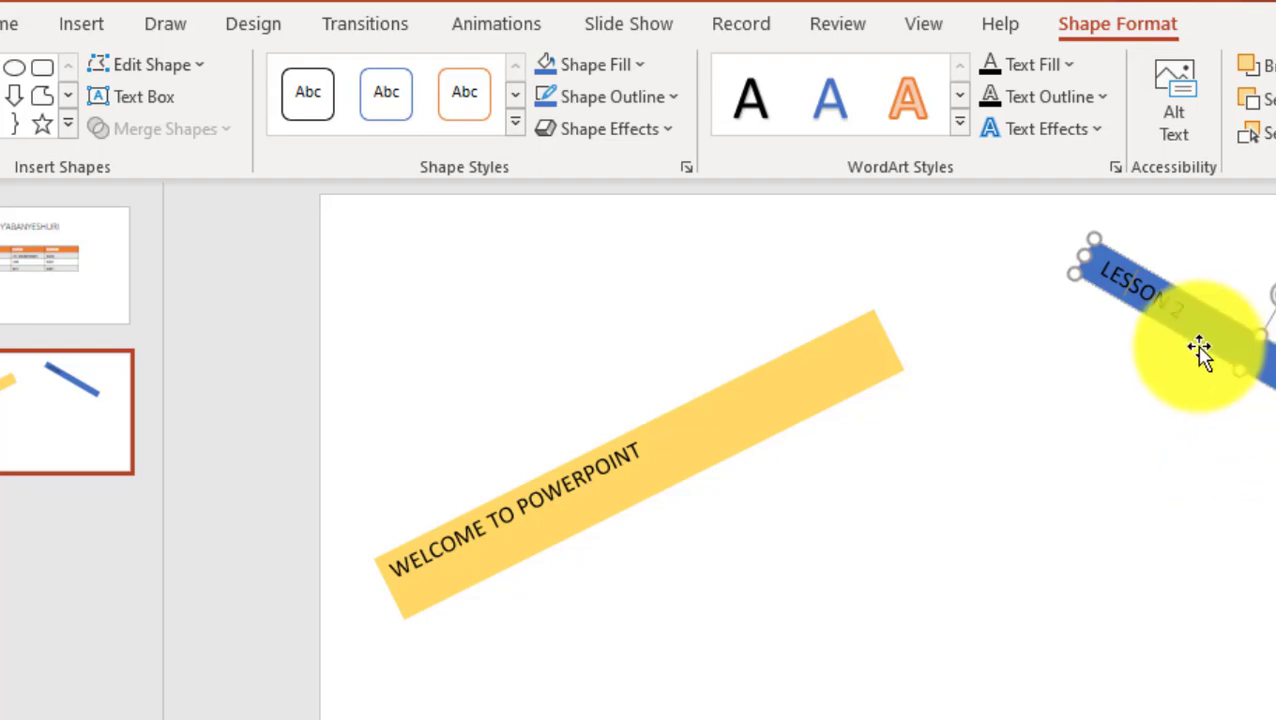
pyautogui.moveTo(1188, 345); pyautogui.dragTo(1027, 441)
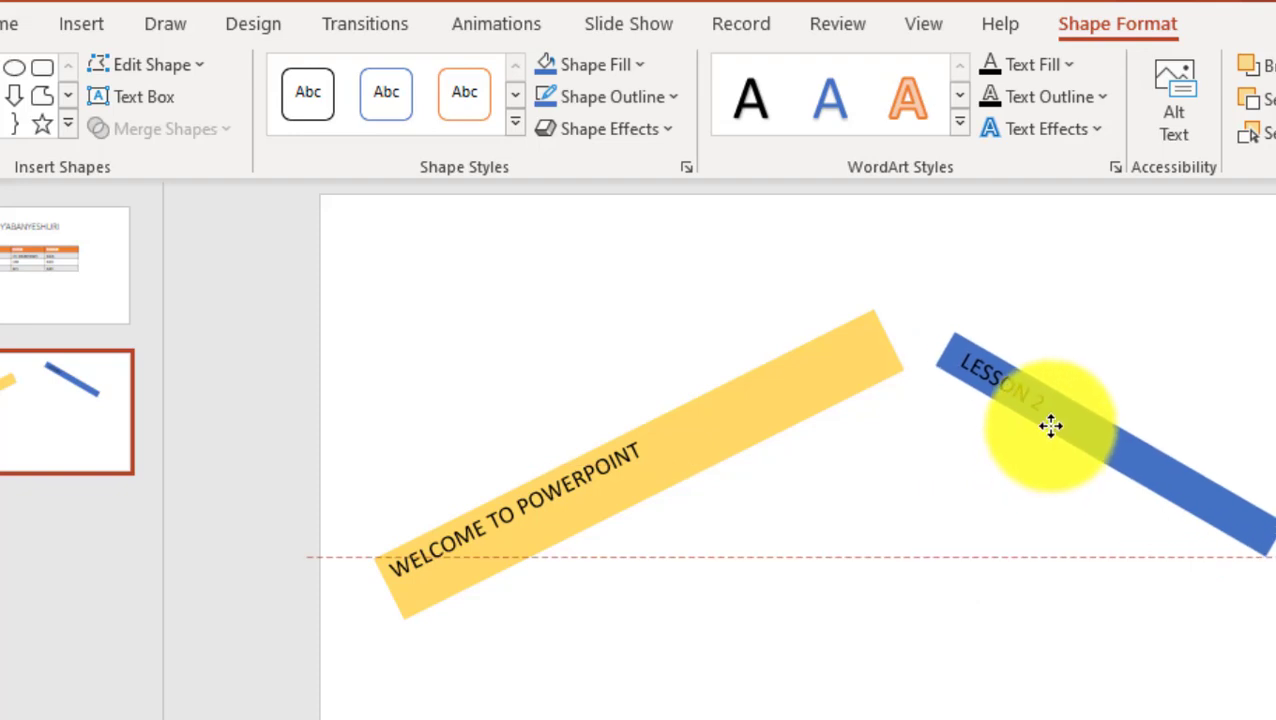
pyautogui.moveTo(1027, 441); pyautogui.dragTo(1051, 416)
pyautogui.click(1175, 607)
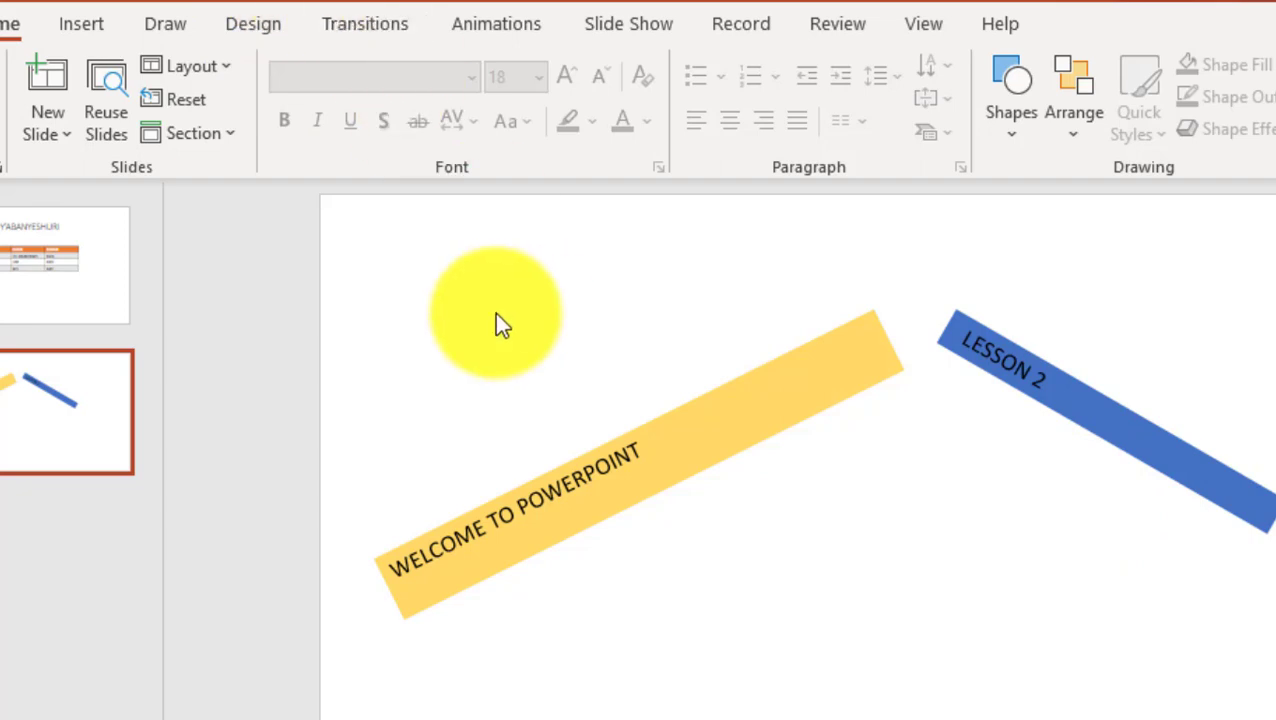
# - Draw a wide rectangle-with-bars panel near the slide bottom and fill it light orange
pyautogui.click(66, 28)
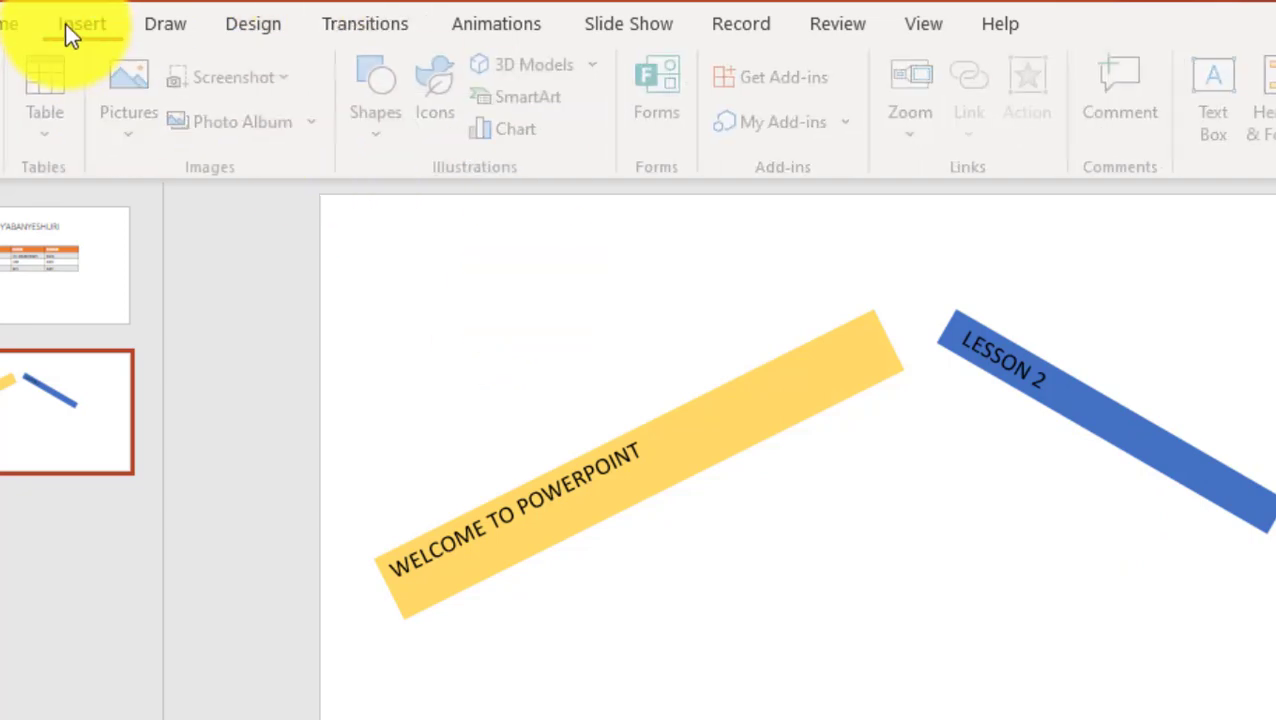
pyautogui.click(397, 141)
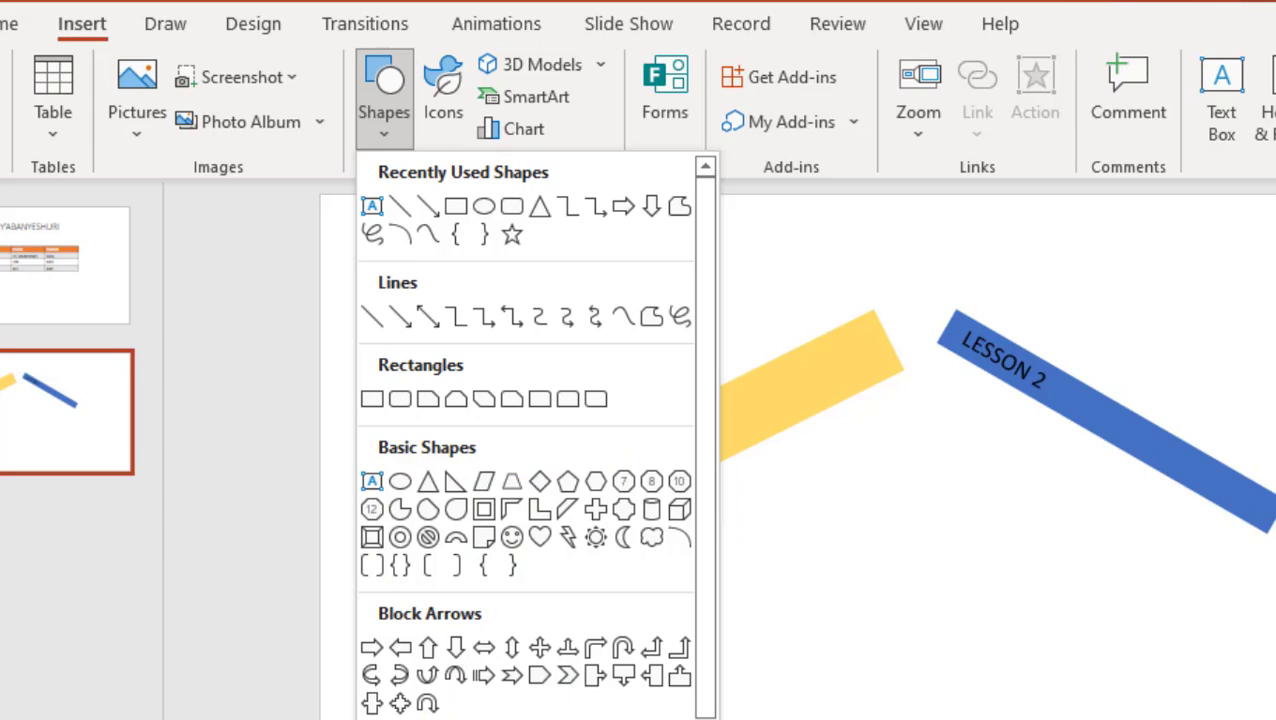
pyautogui.click(371, 398)
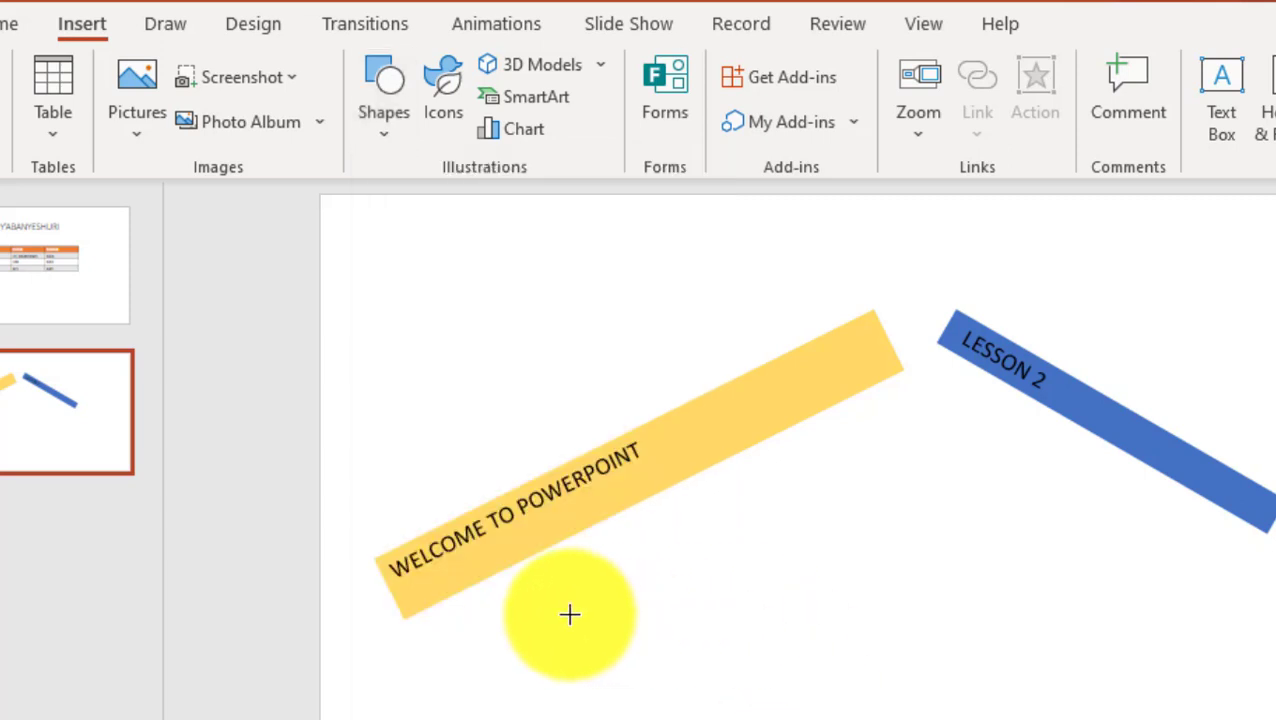
pyautogui.moveTo(570, 616)
pyautogui.mouseDown()
pyautogui.moveTo(1153, 715)
pyautogui.moveTo(1176, 700)
pyautogui.mouseUp()
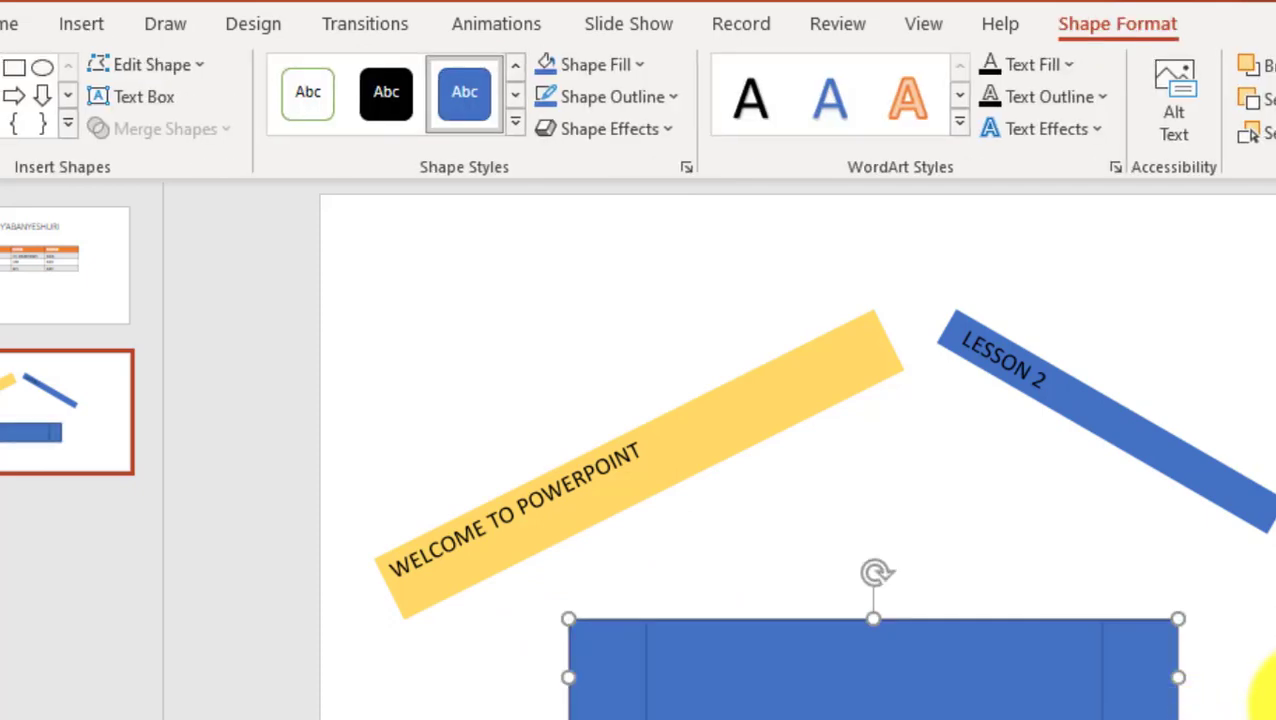
pyautogui.moveTo(854, 669); pyautogui.dragTo(850, 637)
pyautogui.moveTo(1177, 647); pyautogui.dragTo(1192, 647)
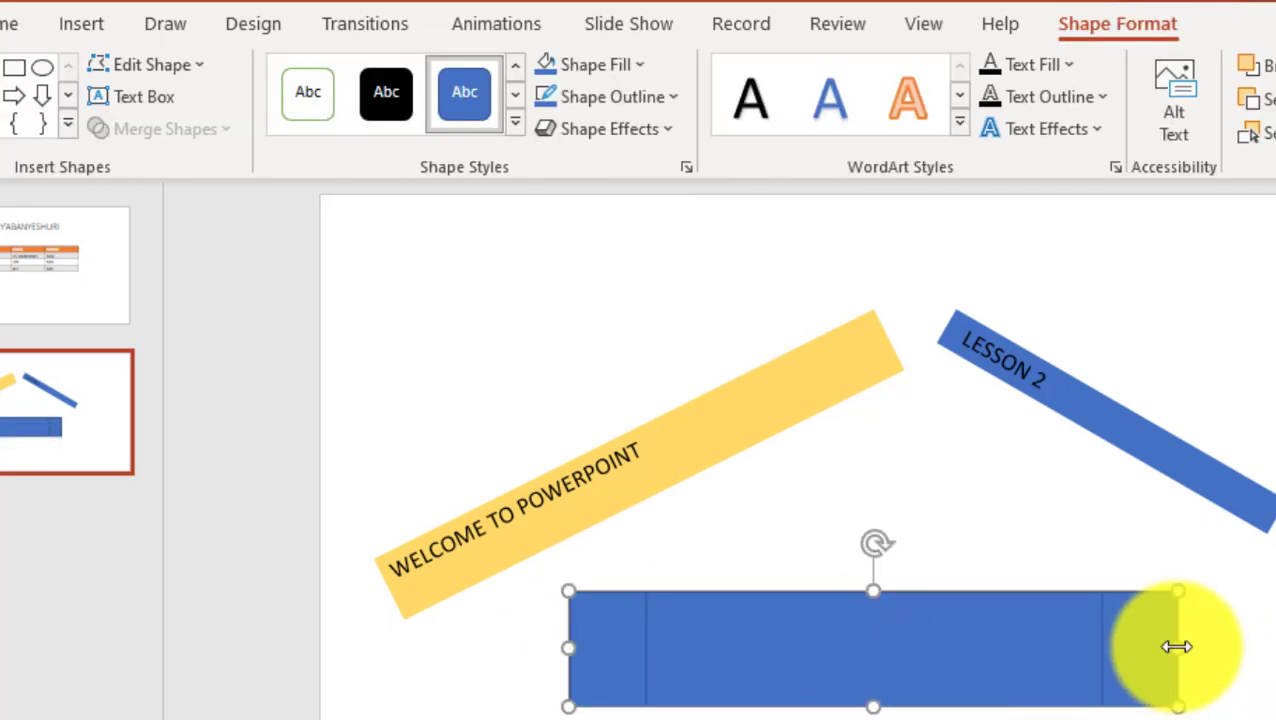
pyautogui.click(720, 660)
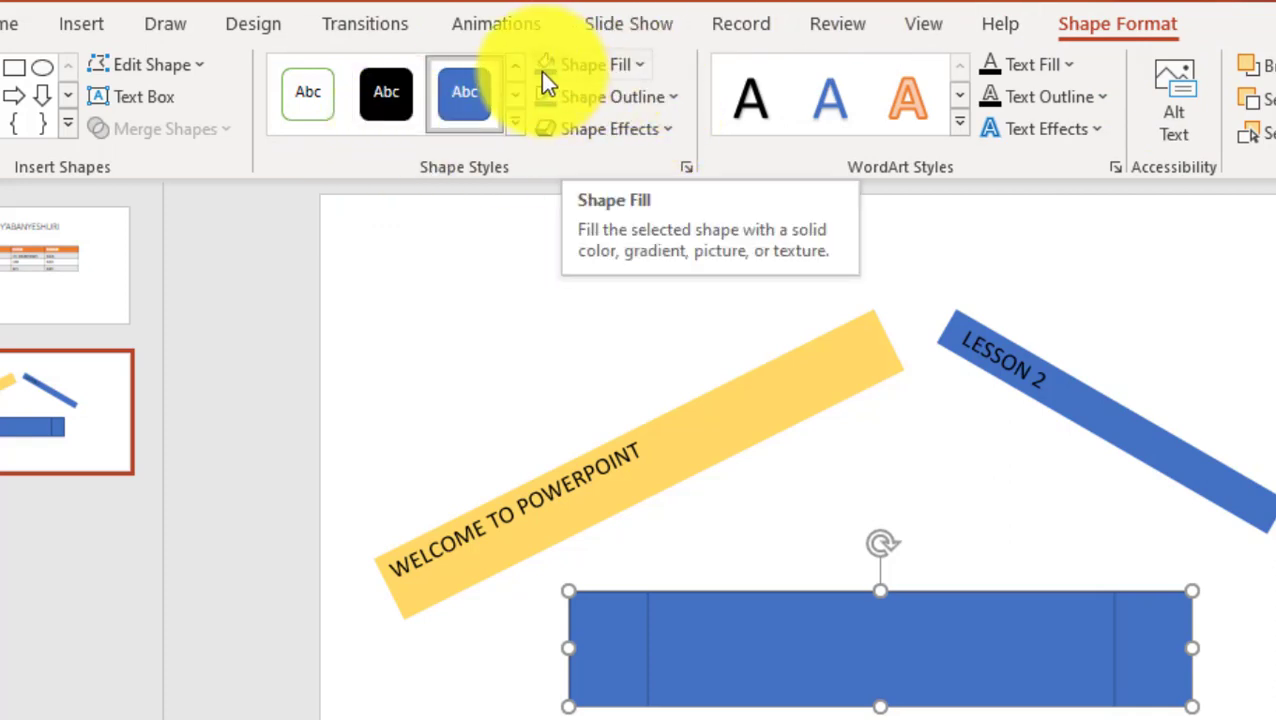
pyautogui.click(641, 68)
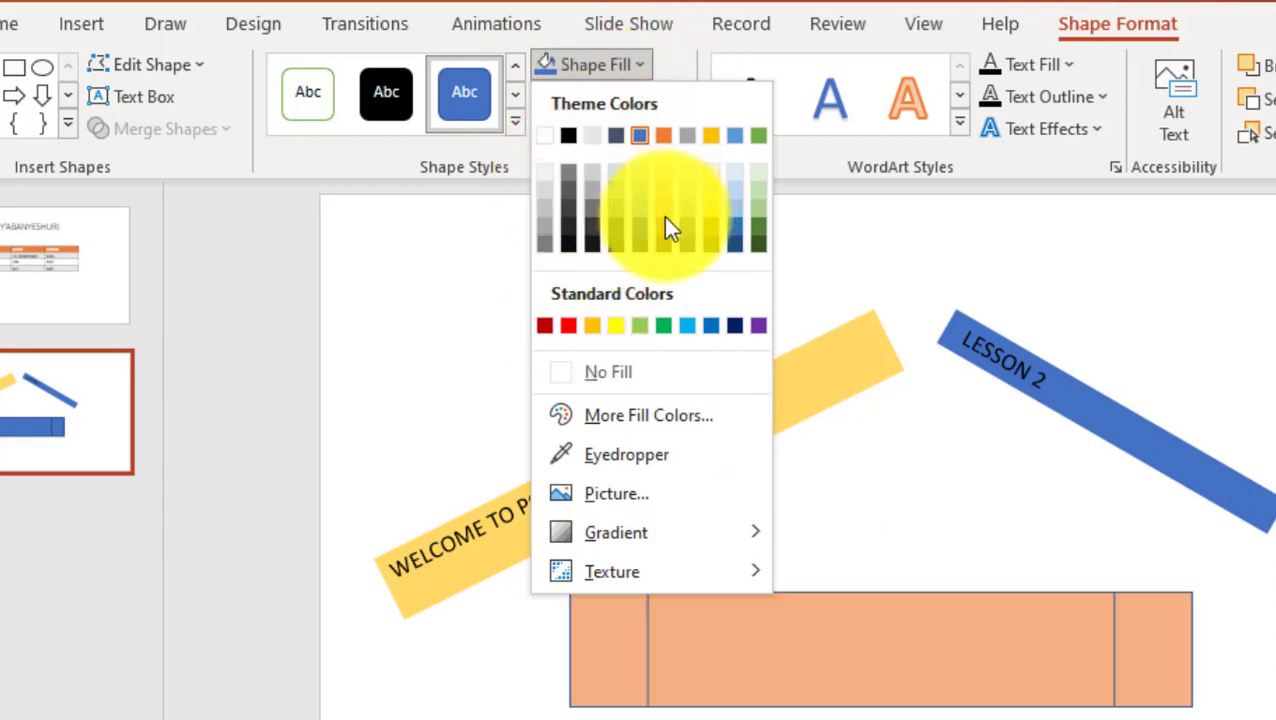
pyautogui.click(663, 207)
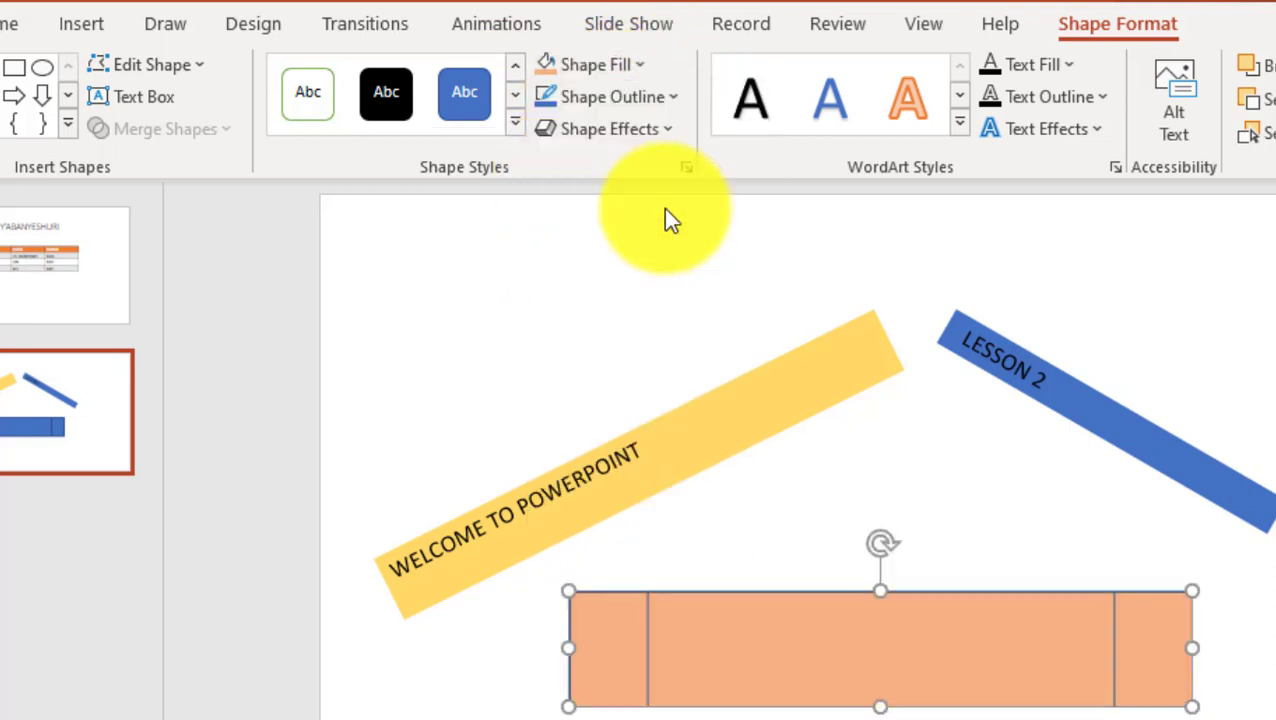
# - Keep the orange panel level and position it slightly right, below the banners
pyautogui.moveTo(935, 672); pyautogui.dragTo(950, 671)
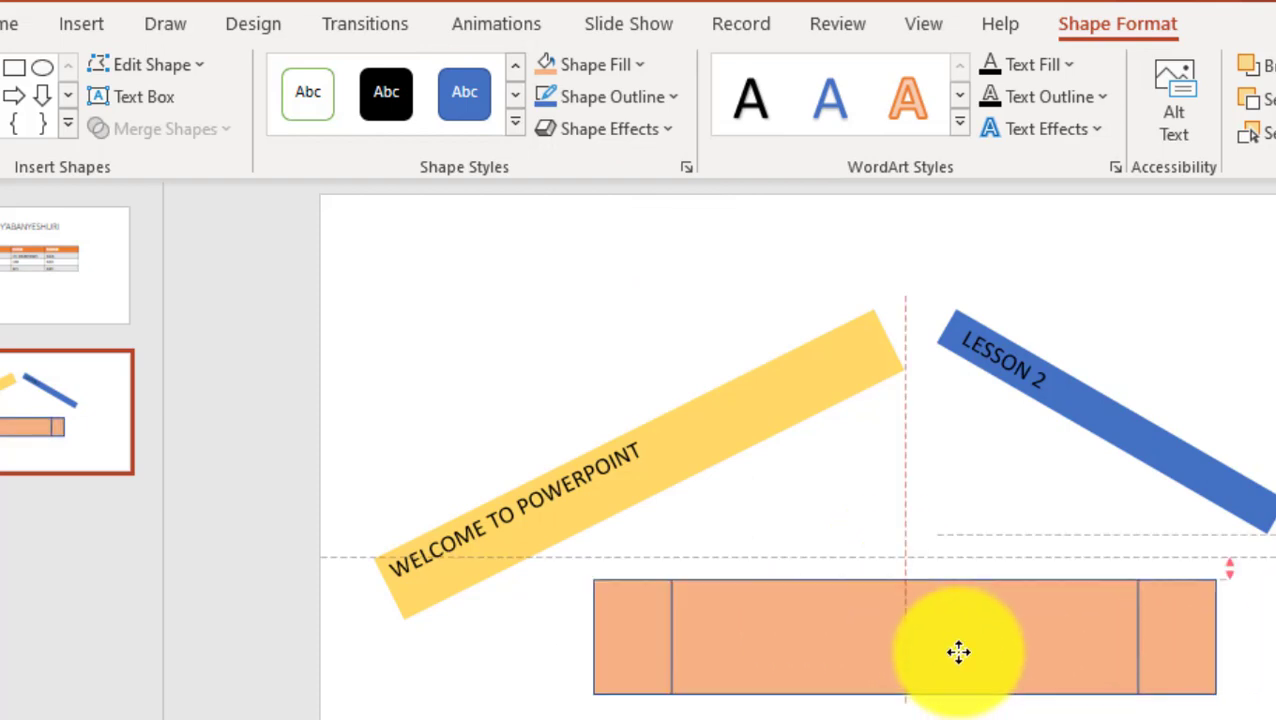
pyautogui.click(869, 649)
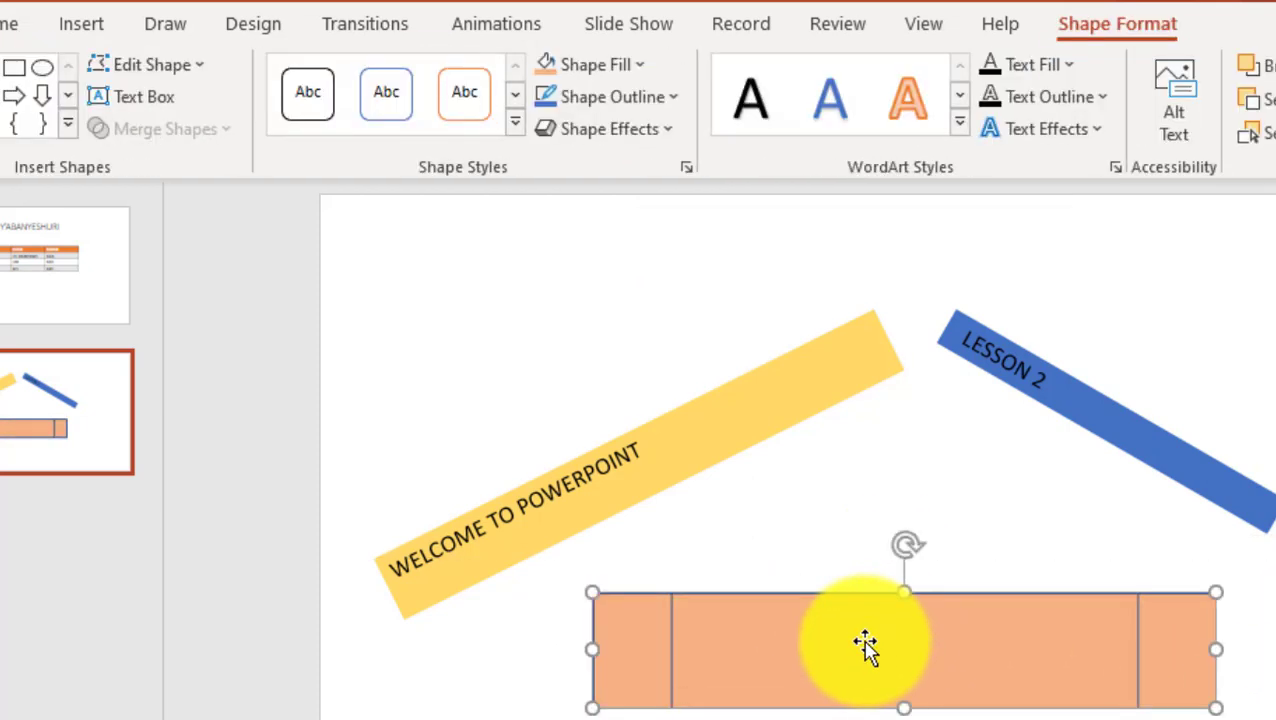
pyautogui.moveTo(910, 543); pyautogui.dragTo(875, 577)
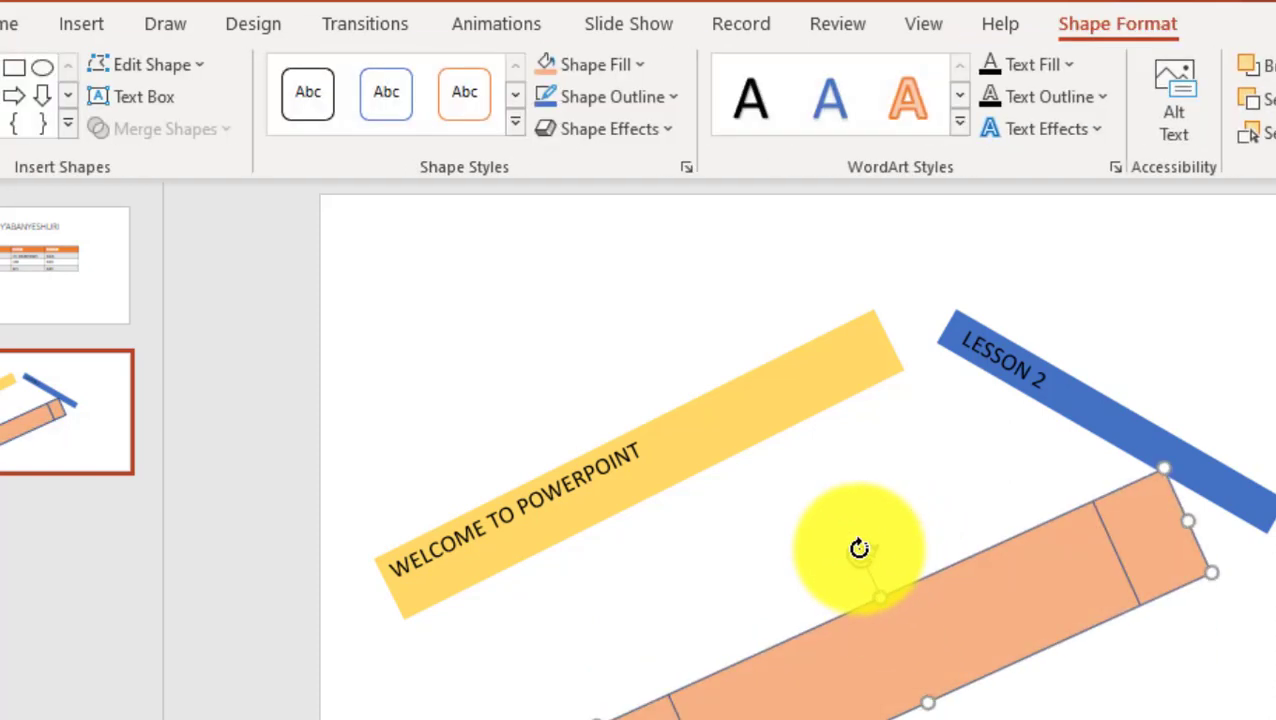
pyautogui.moveTo(860, 547); pyautogui.dragTo(908, 544)
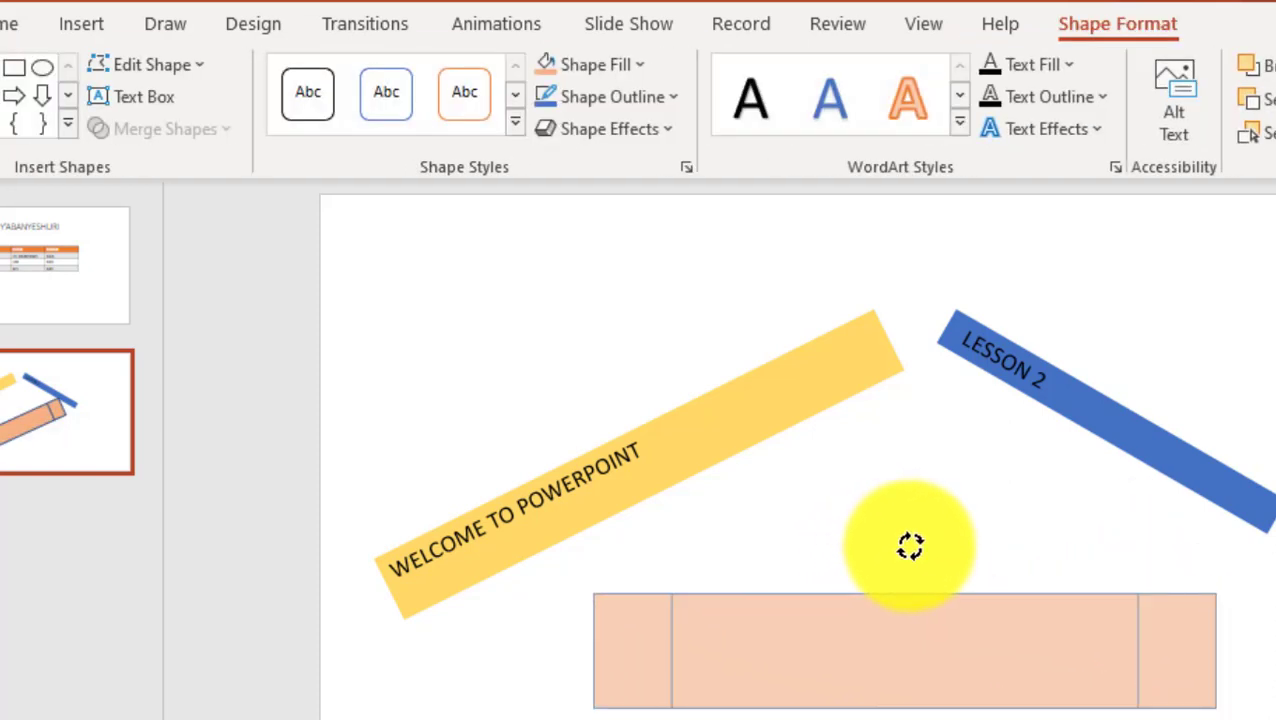
pyautogui.moveTo(900, 667); pyautogui.dragTo(917, 706)
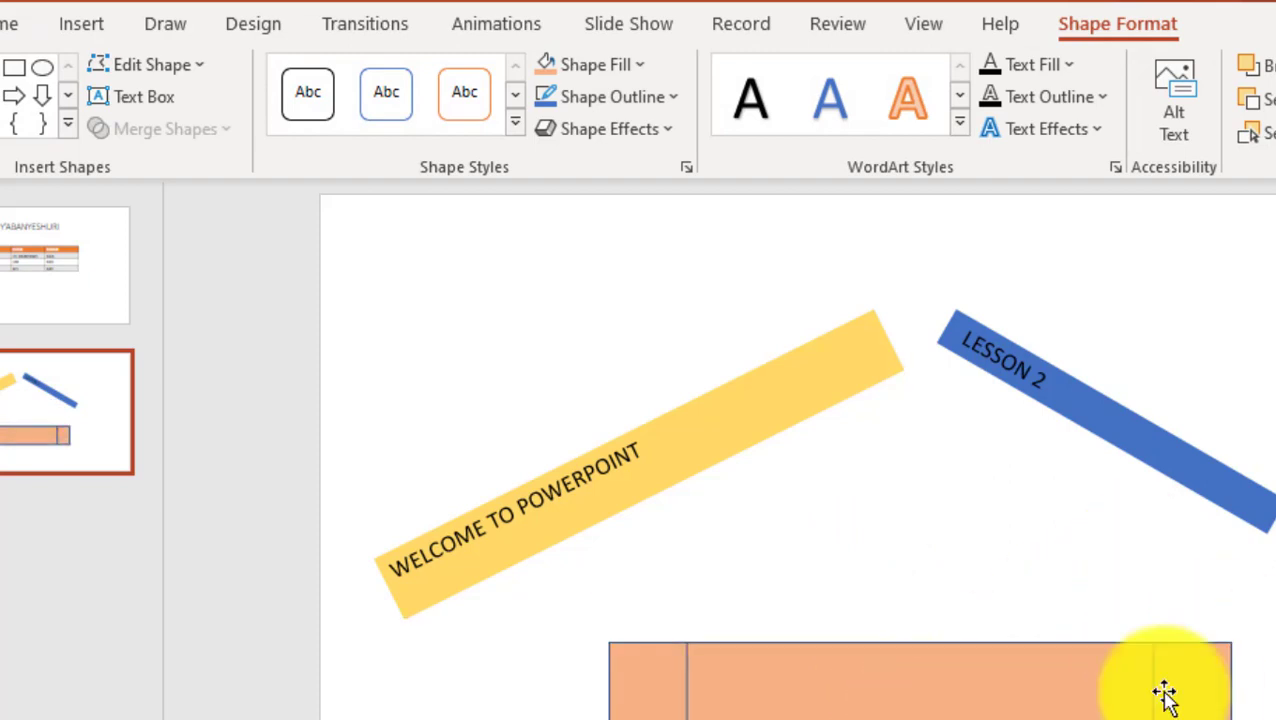
pyautogui.moveTo(1165, 692); pyautogui.dragTo(895, 688)
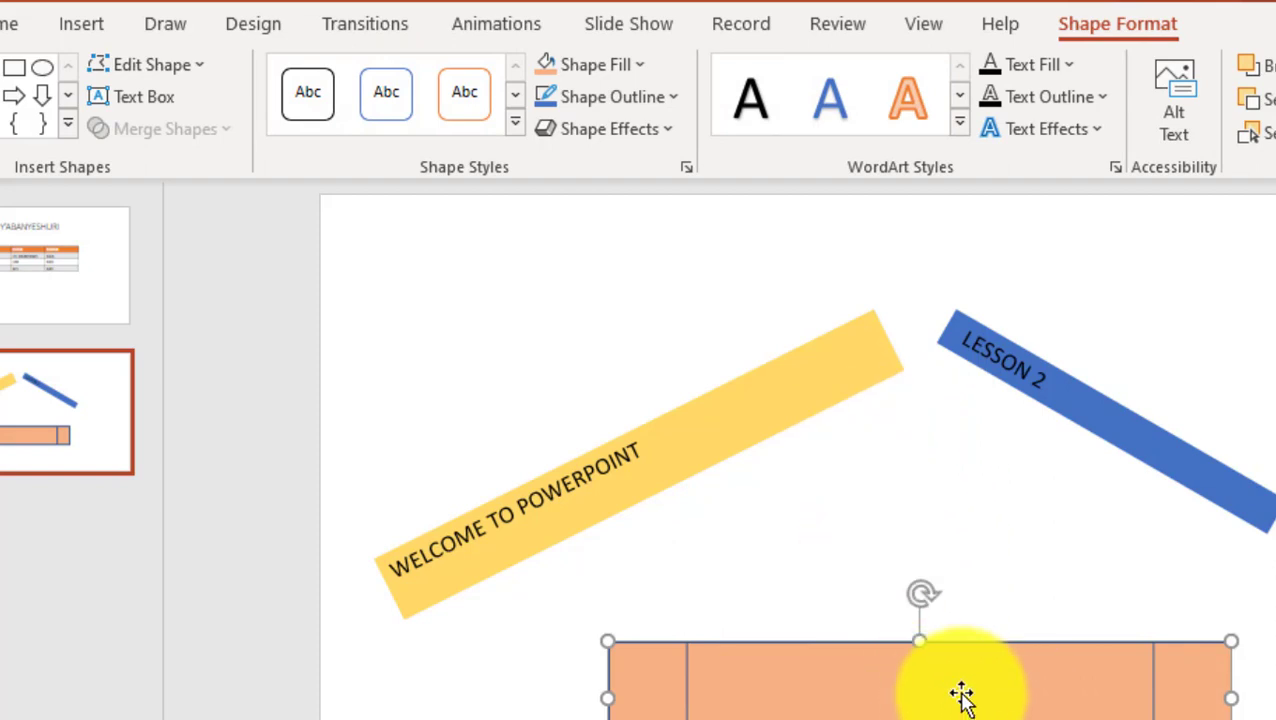
# - Enter the text ENJOY THE LESSON inside the orange panel via Edit Text
pyautogui.rightClick(961, 699)
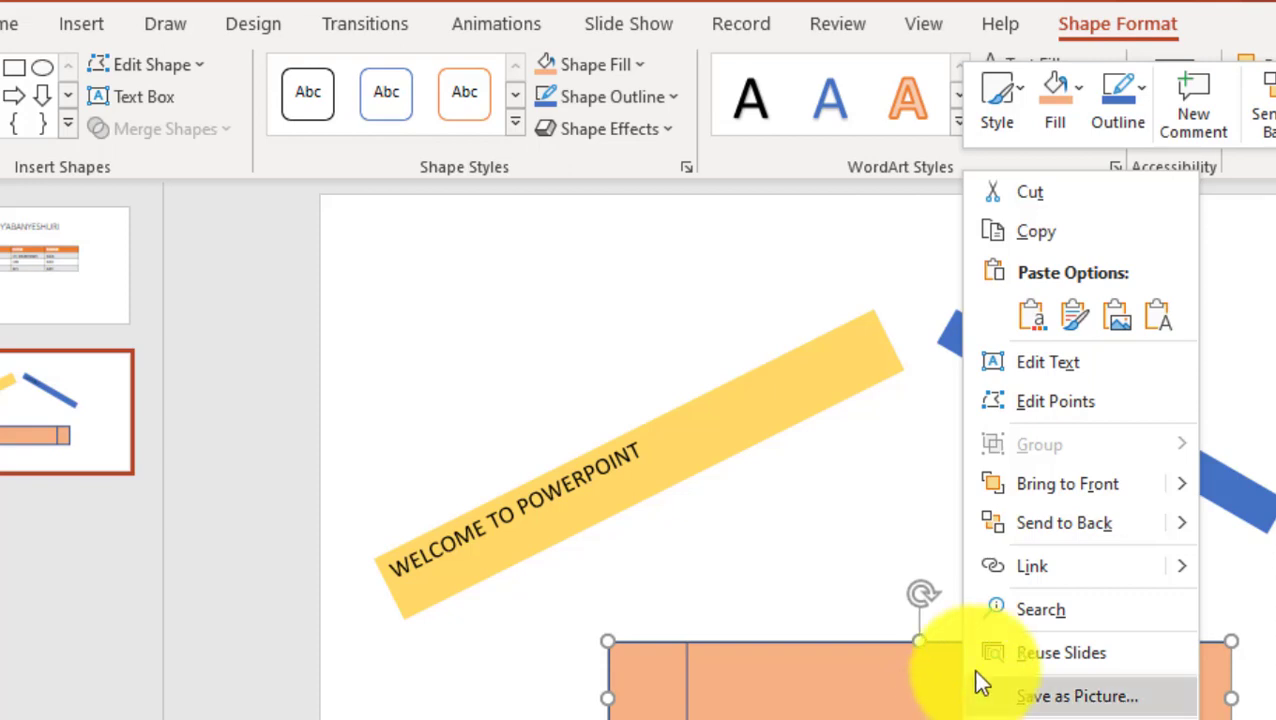
pyautogui.click(1031, 365)
pyautogui.write('ENJOY THE LESSON')
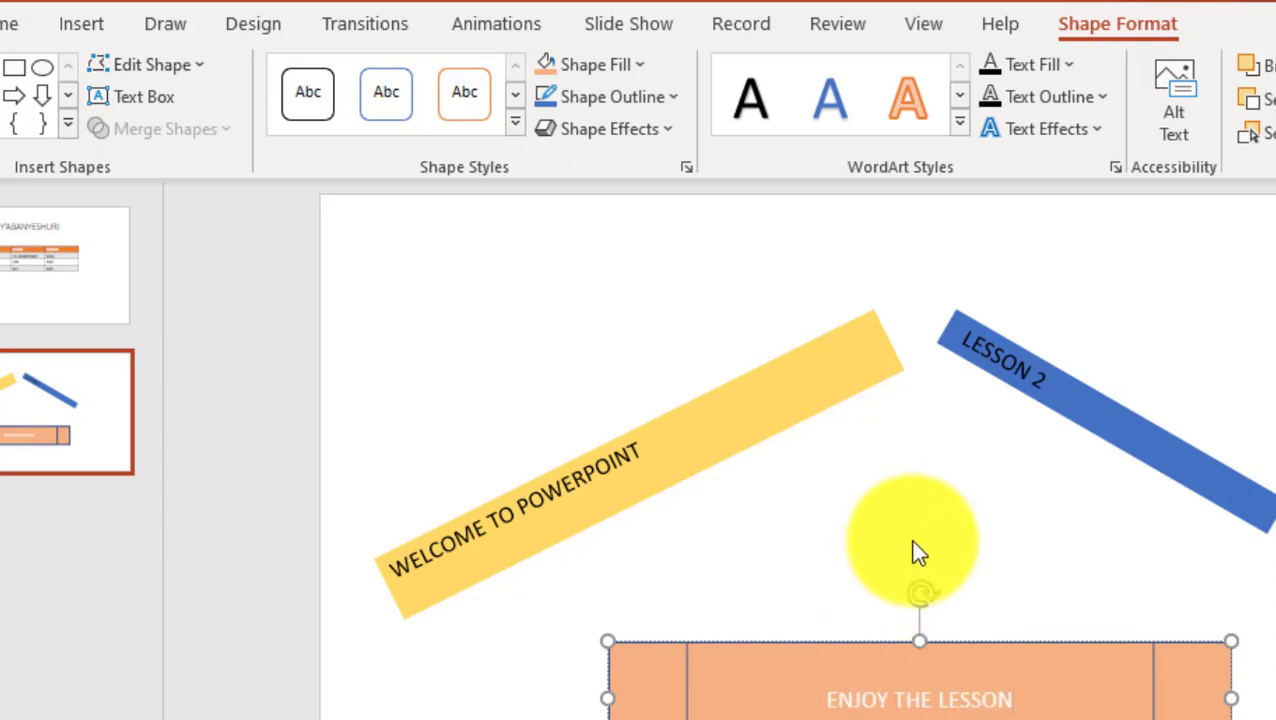
pyautogui.click(910, 540)
pyautogui.click(978, 702)
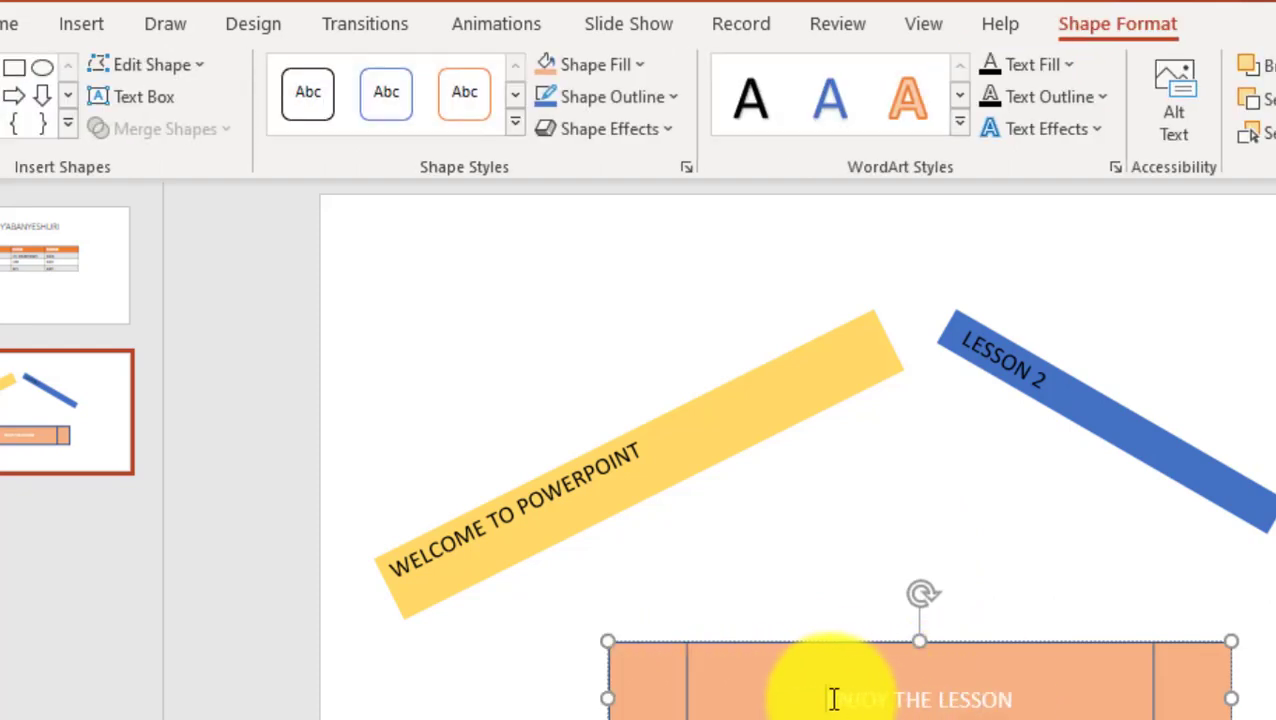
# - Select all of the ENJOY THE LESSON text in the panel
pyautogui.moveTo(833, 698); pyautogui.dragTo(1015, 700)
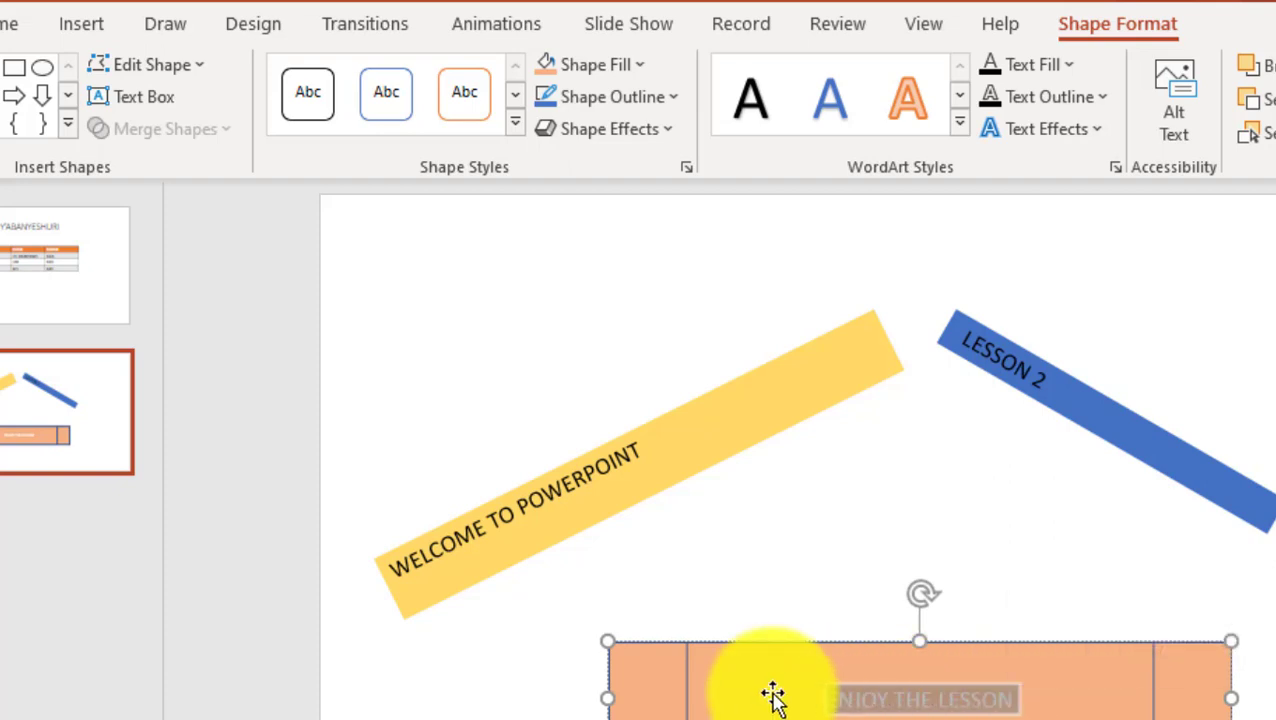
pyautogui.click(842, 710)
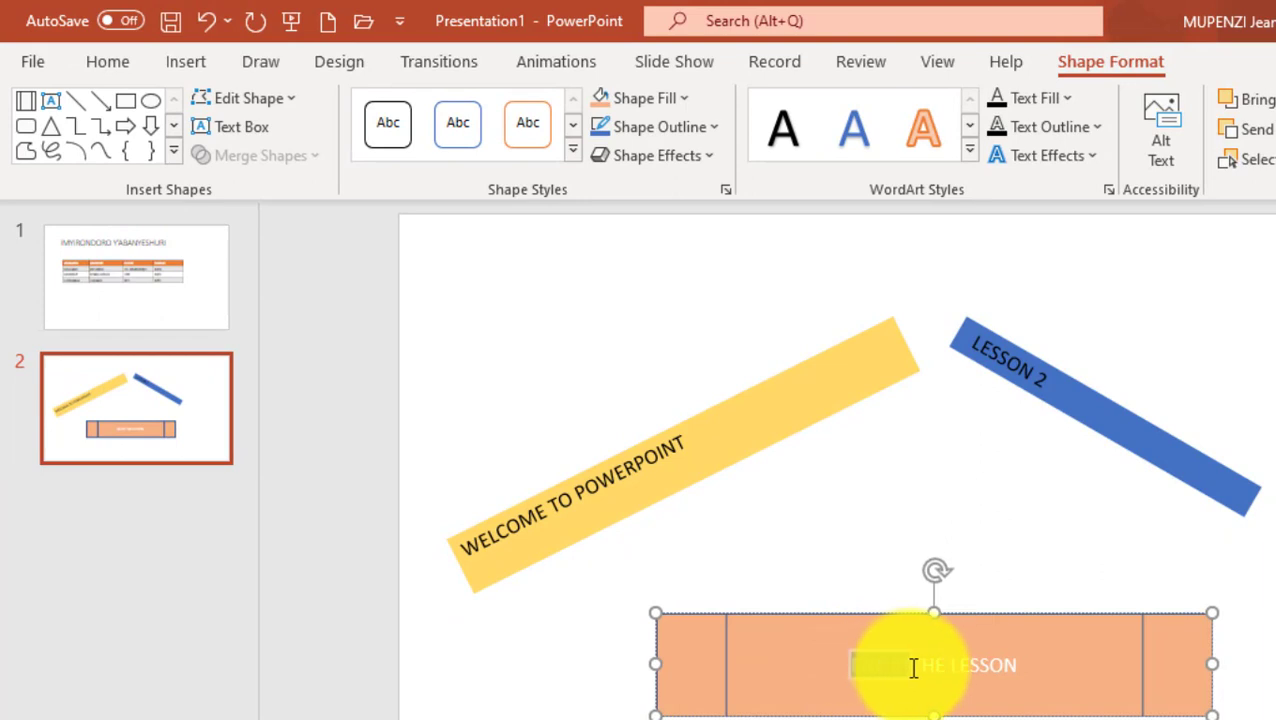
pyautogui.moveTo(913, 668); pyautogui.dragTo(1022, 668)
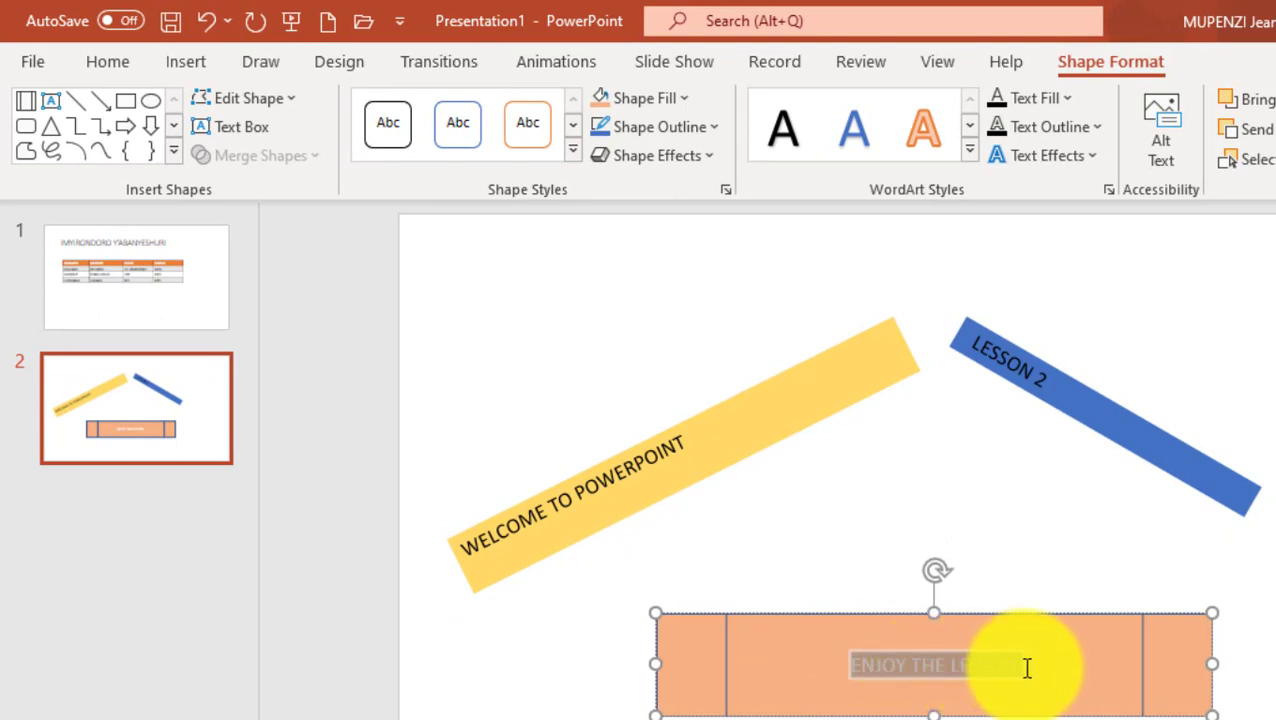
pyautogui.click(829, 707)
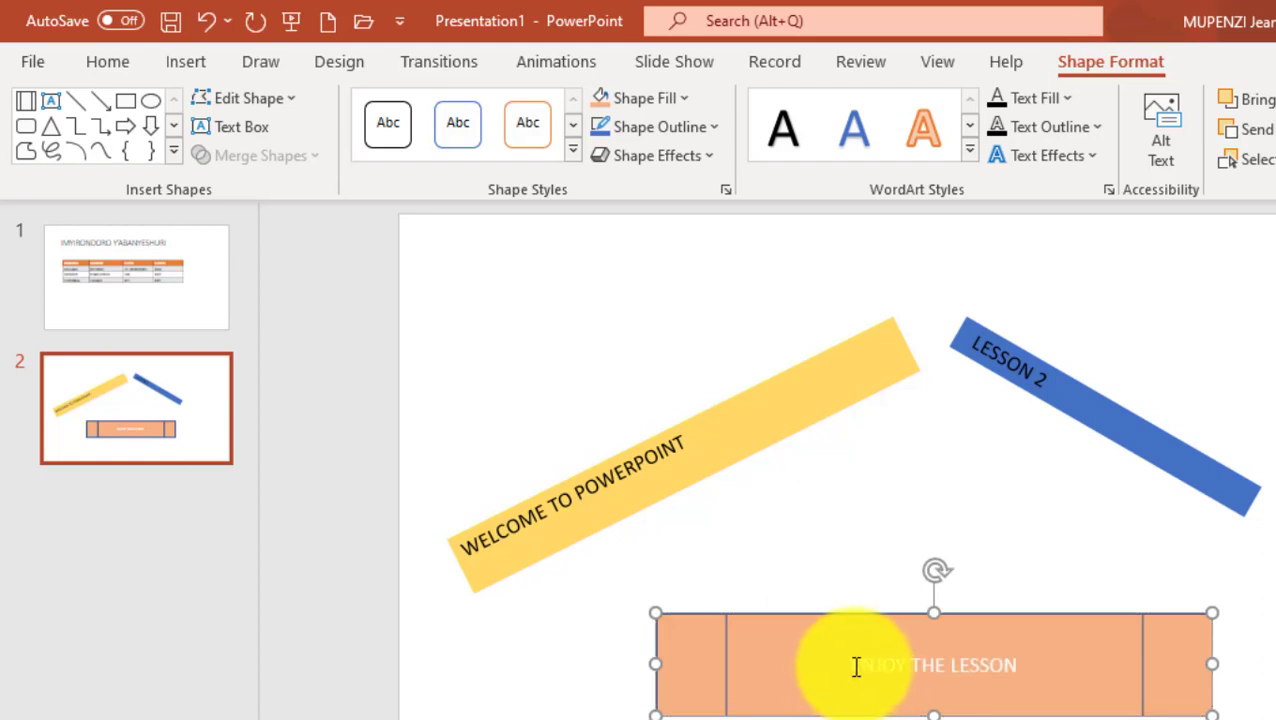
pyautogui.moveTo(854, 667); pyautogui.dragTo(1031, 667)
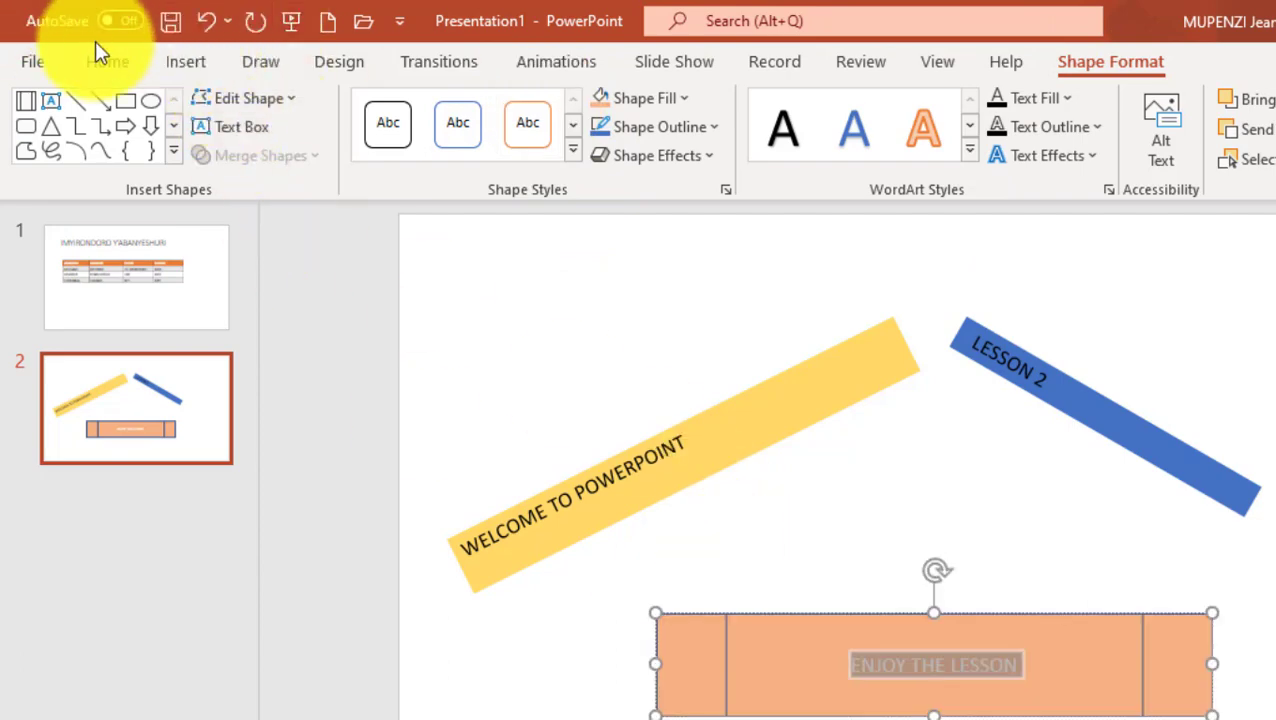
# - Set the ENJOY THE LESSON text to green with font size 32
pyautogui.click(110, 63)
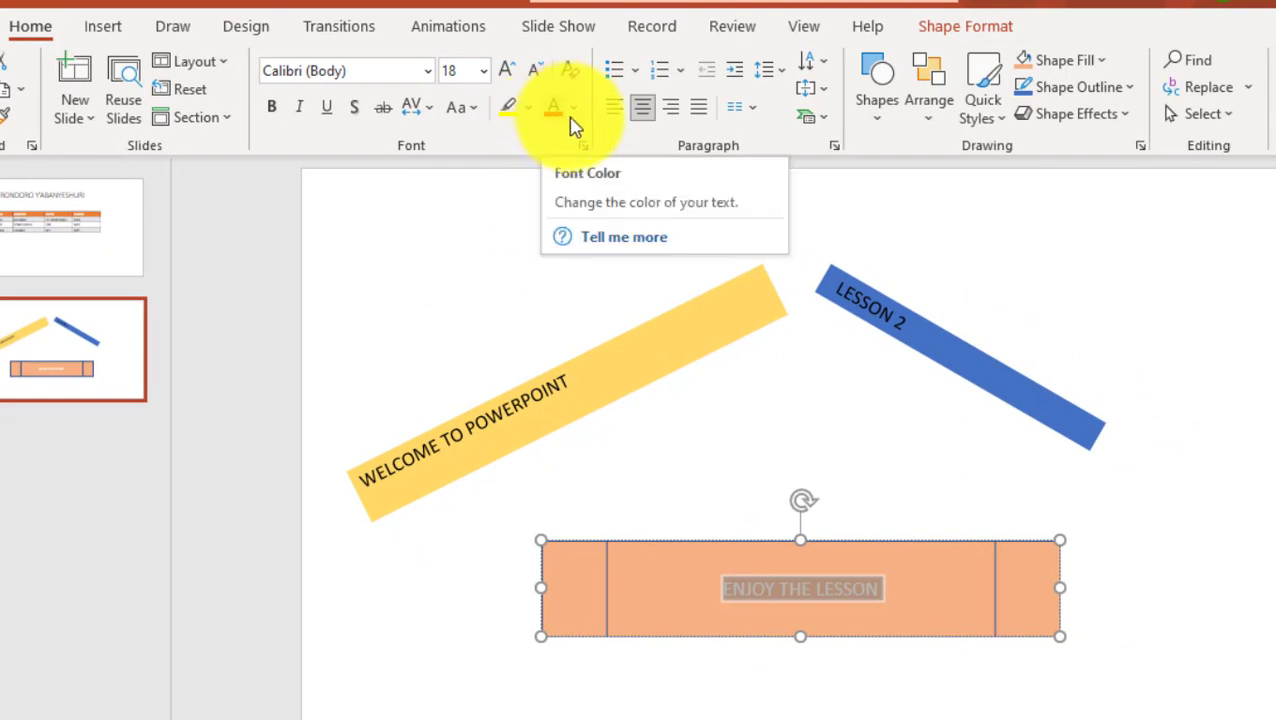
pyautogui.click(572, 110)
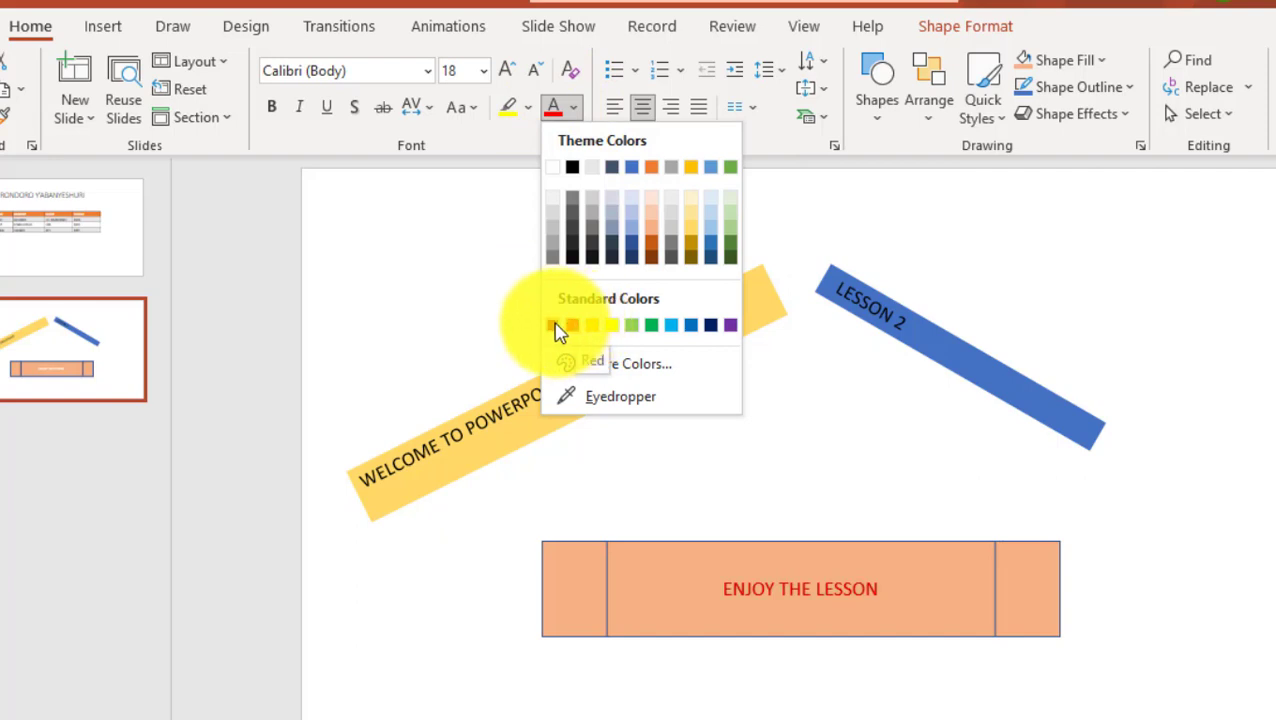
pyautogui.click(653, 326)
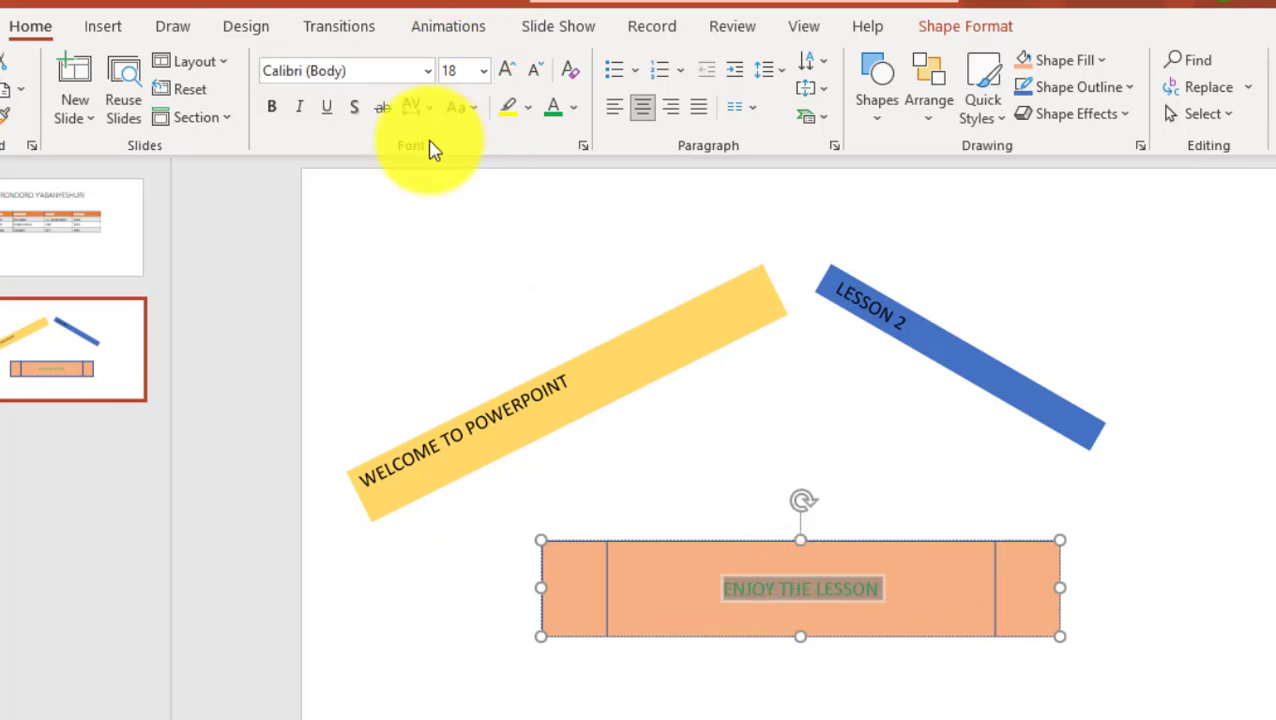
pyautogui.click(486, 72)
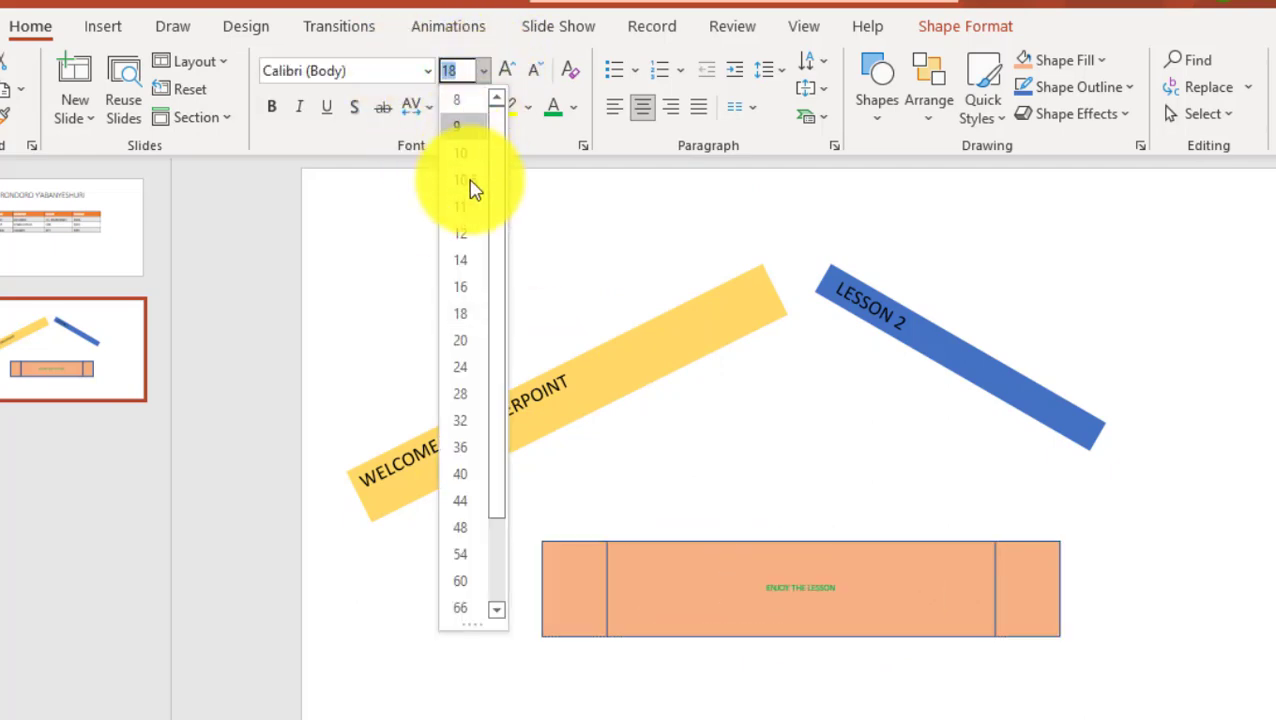
pyautogui.click(466, 430)
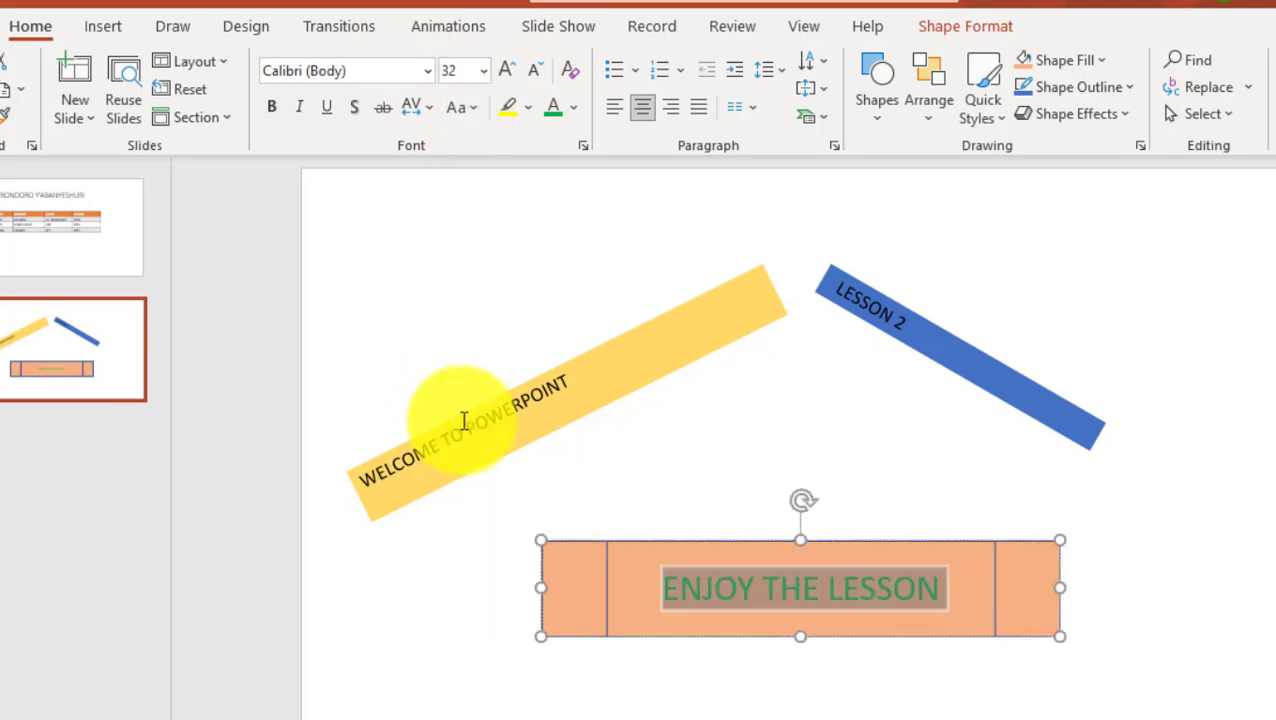
pyautogui.click(1166, 595)
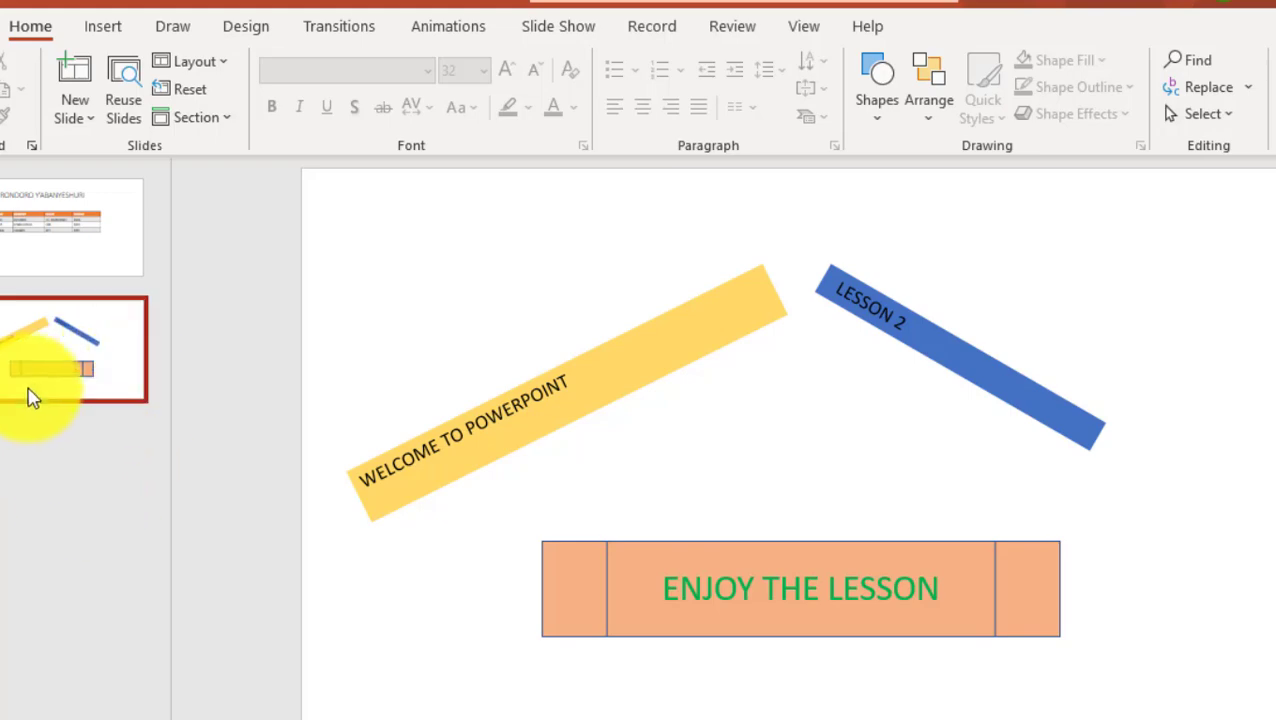
# - Apply the Blank layout to slide 2 and switch to the POWERPOINT ISOMO RYA 2 presentation
pyautogui.rightClick(40, 360)
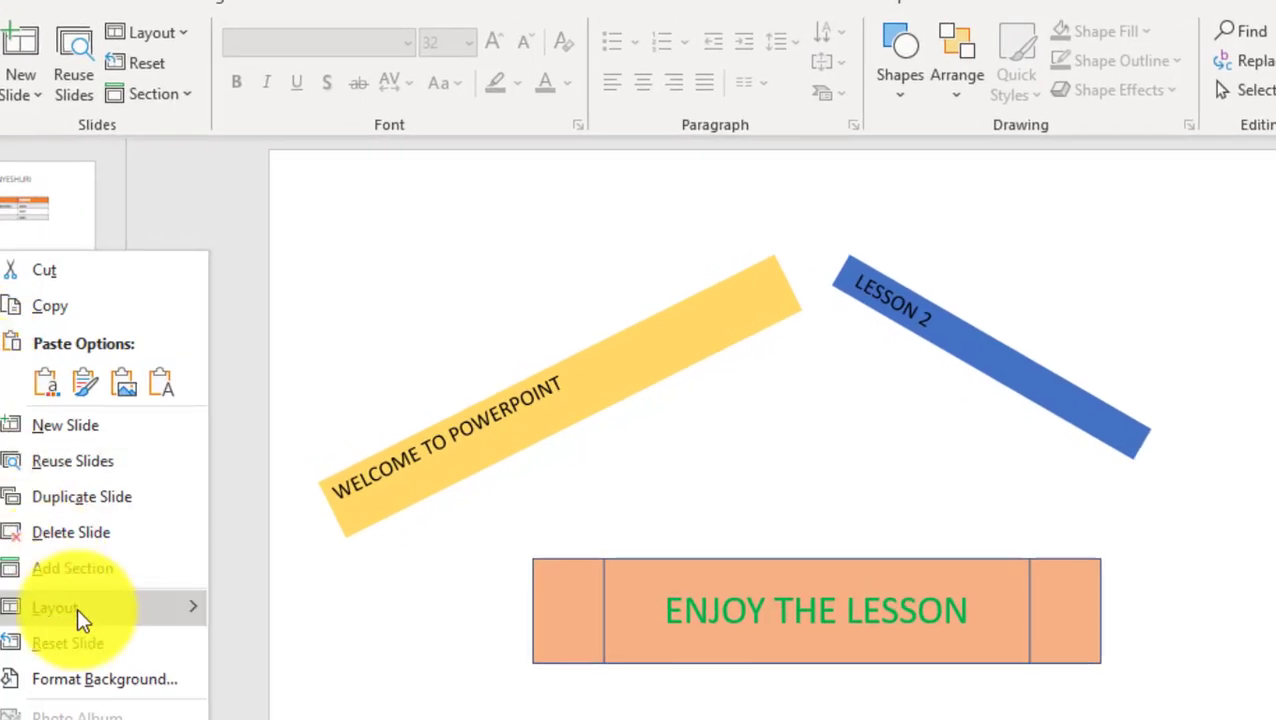
pyautogui.moveTo(84, 607)
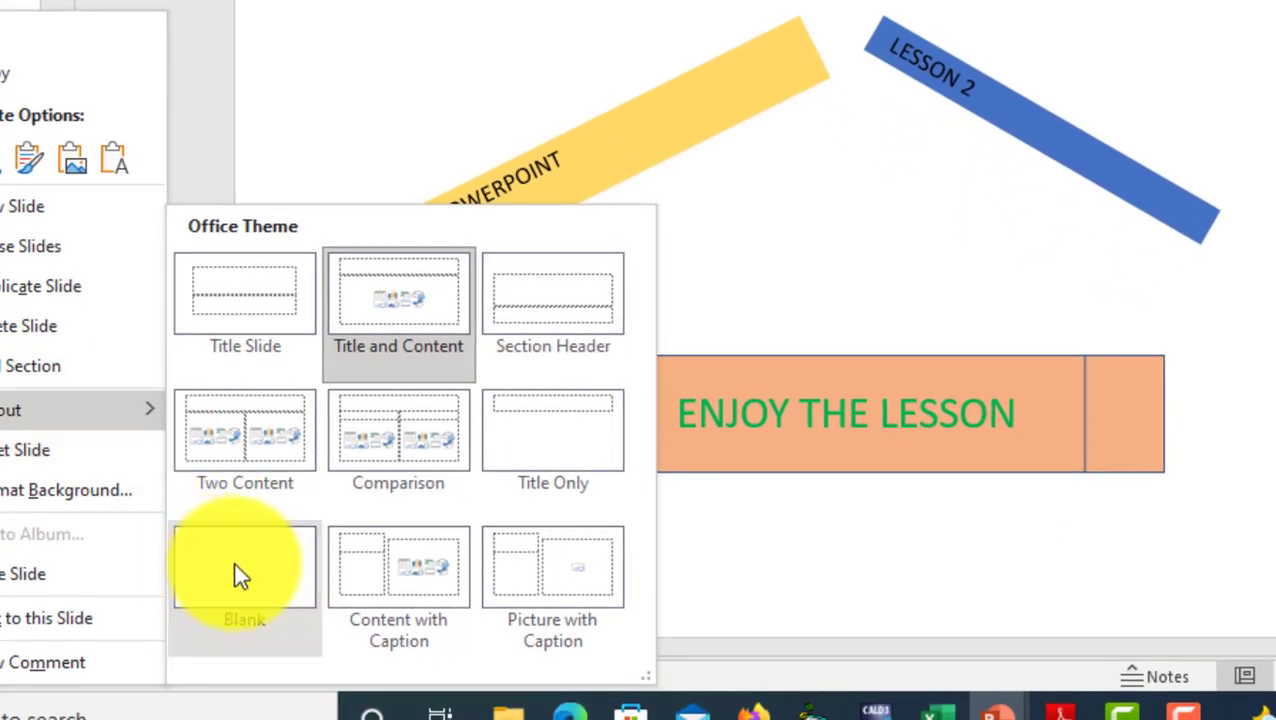
pyautogui.click(245, 585)
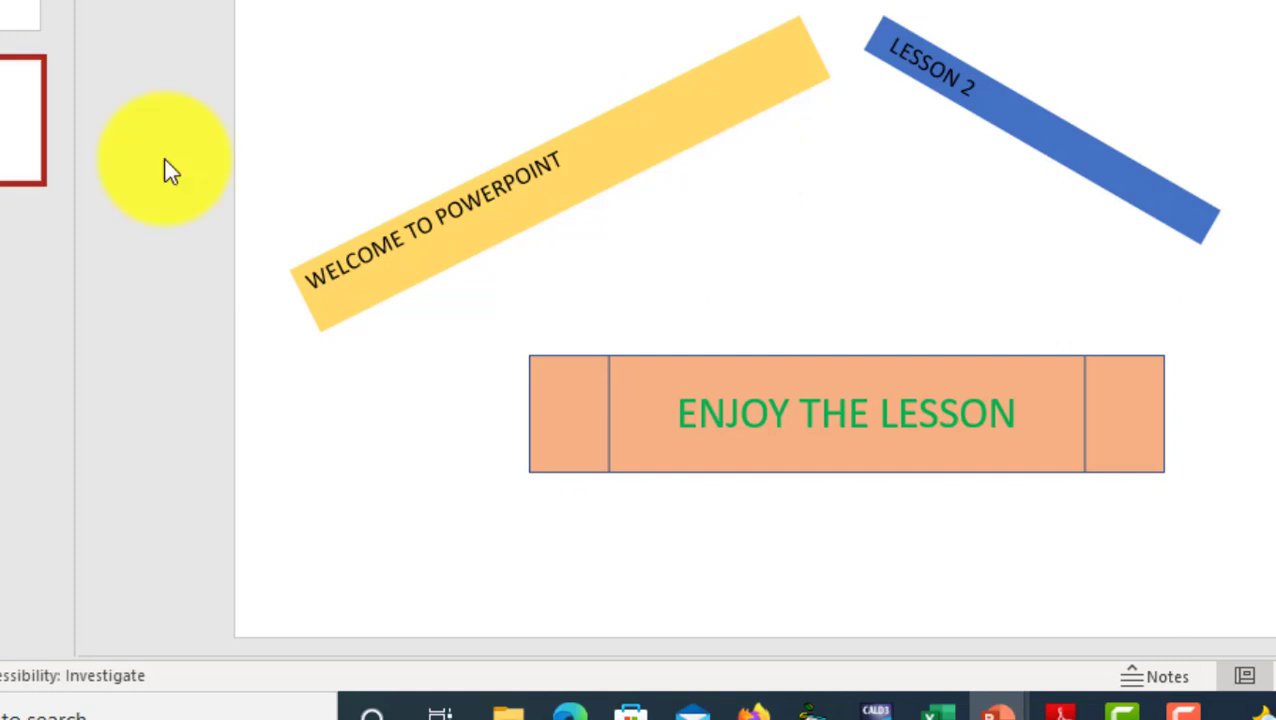
pyautogui.moveTo(995, 708)
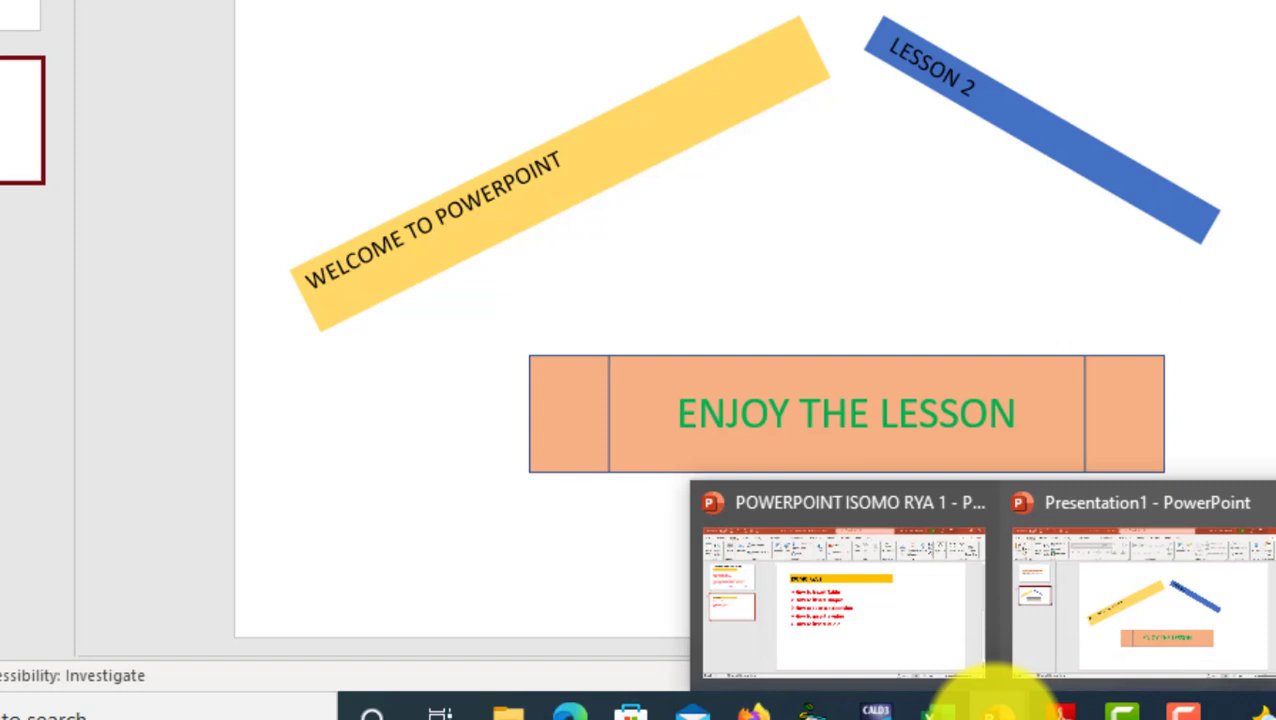
pyautogui.click(857, 658)
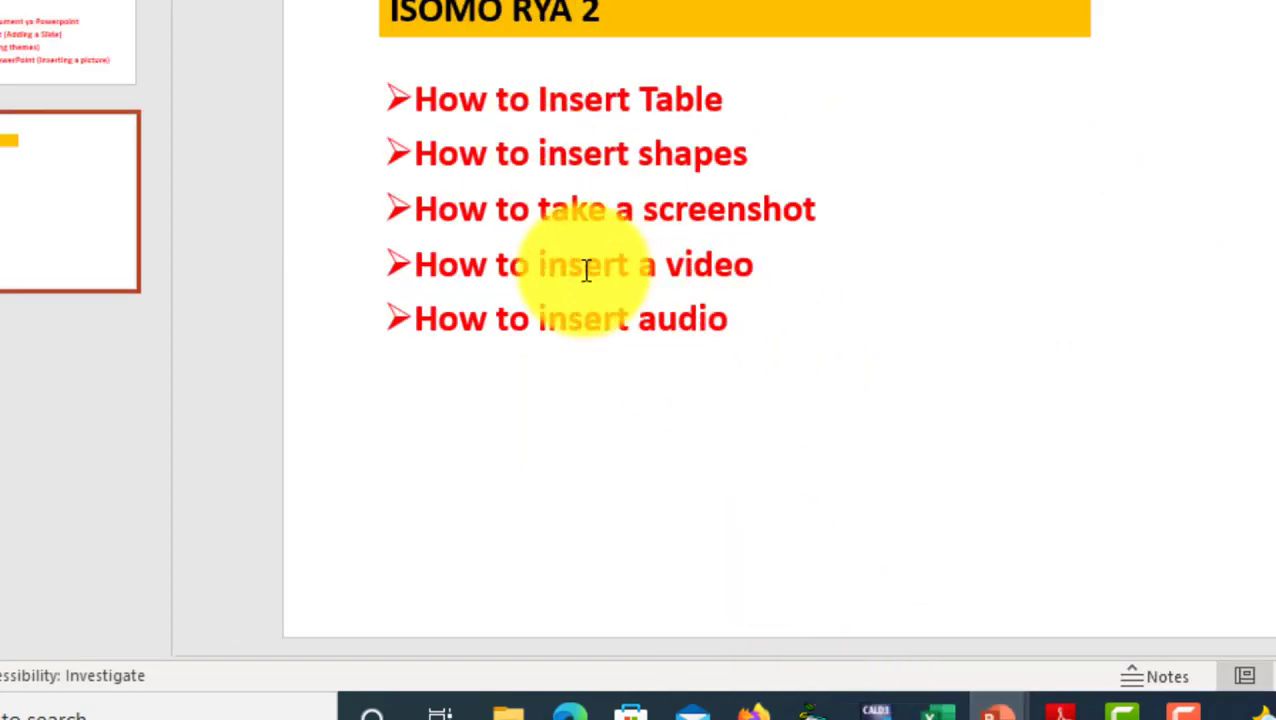
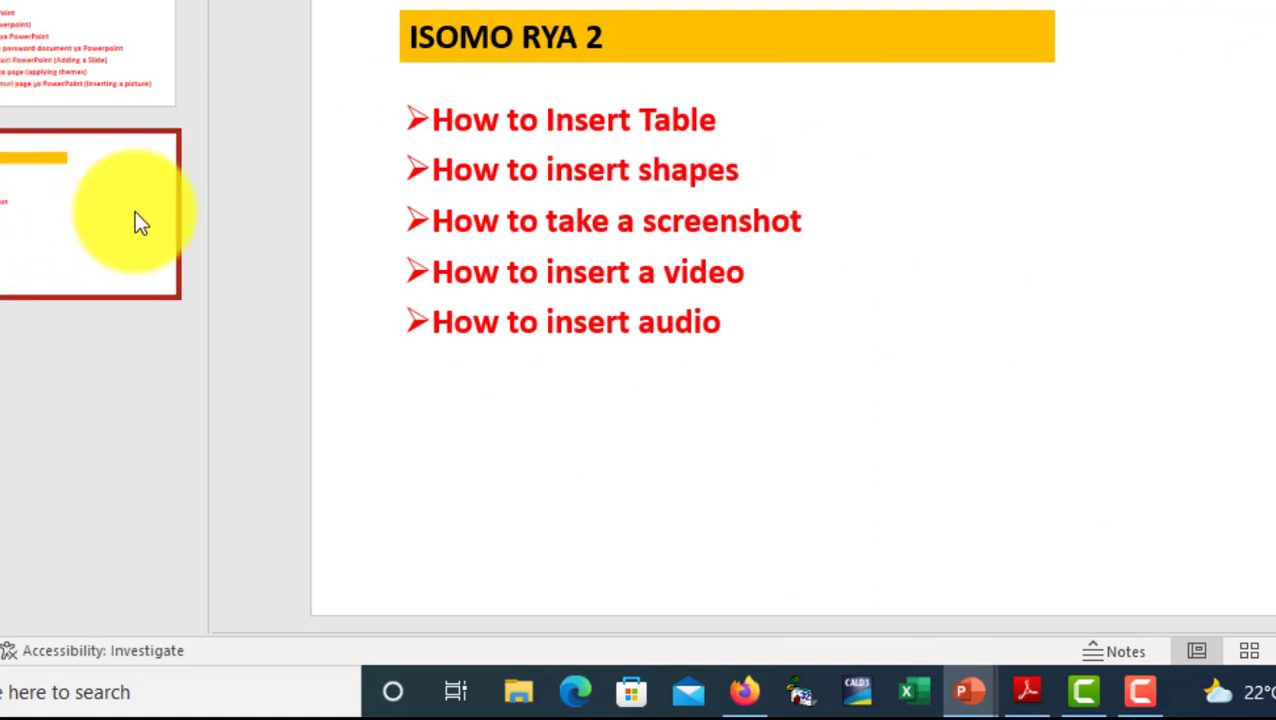
# - Add a new slide, delete its title and stretch the content box to the slide top
pyautogui.press('Return')
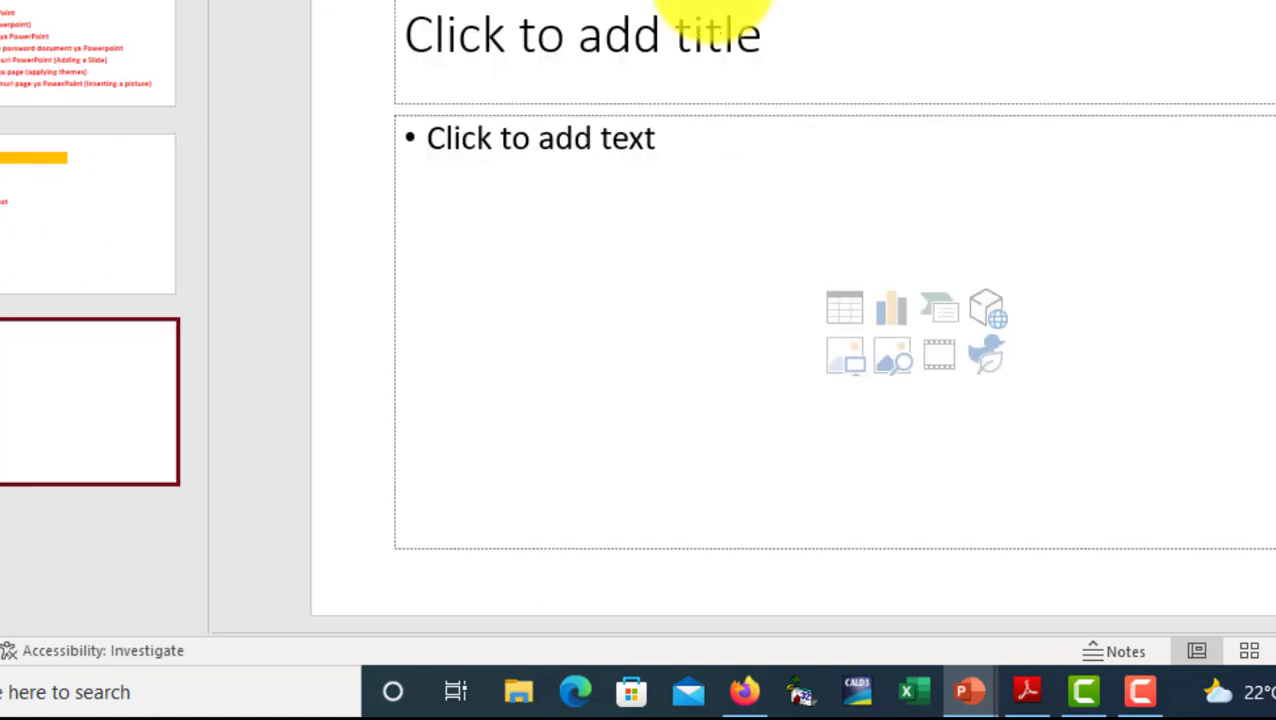
pyautogui.press('Delete')
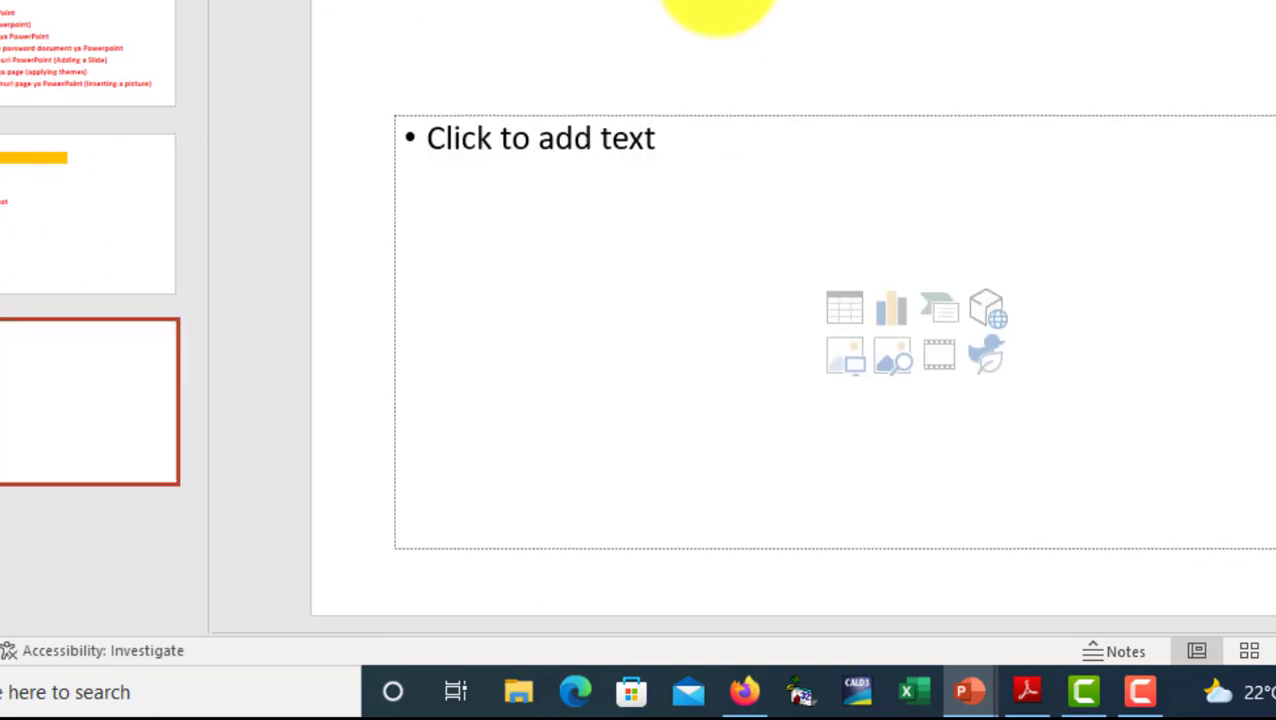
pyautogui.click(848, 172)
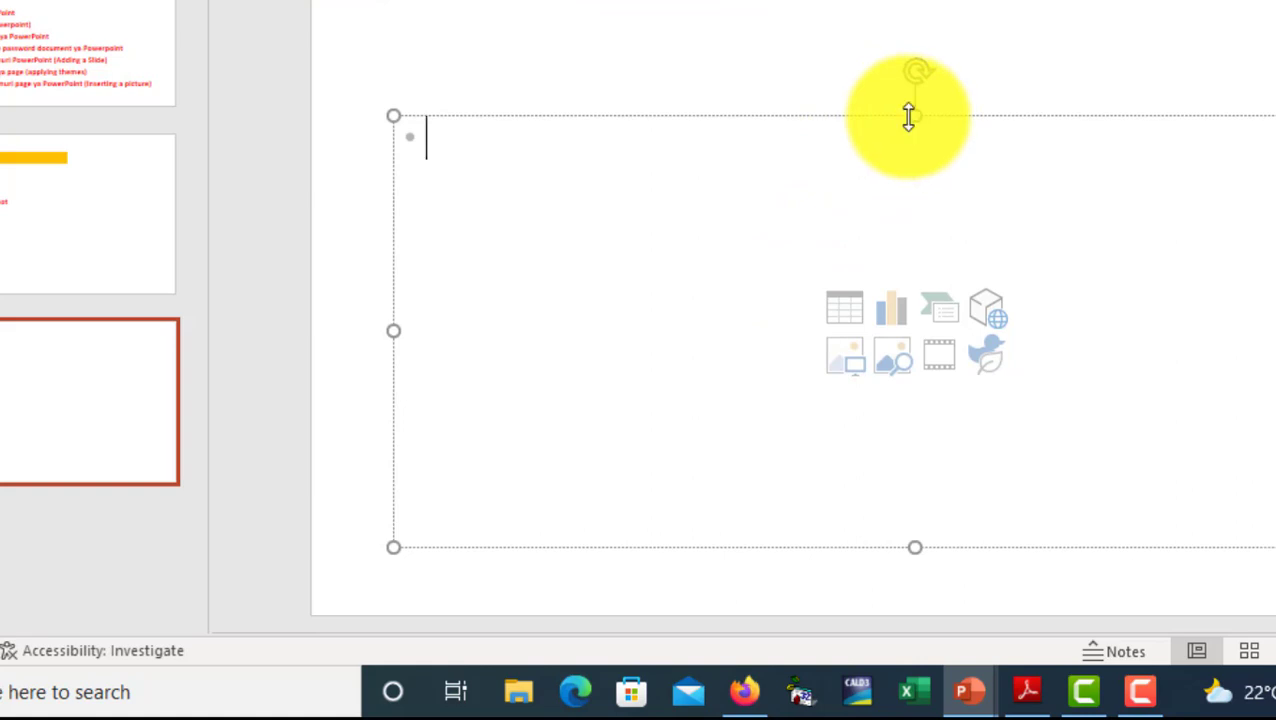
pyautogui.moveTo(908, 117); pyautogui.dragTo(908, 8)
pyautogui.click(618, 31)
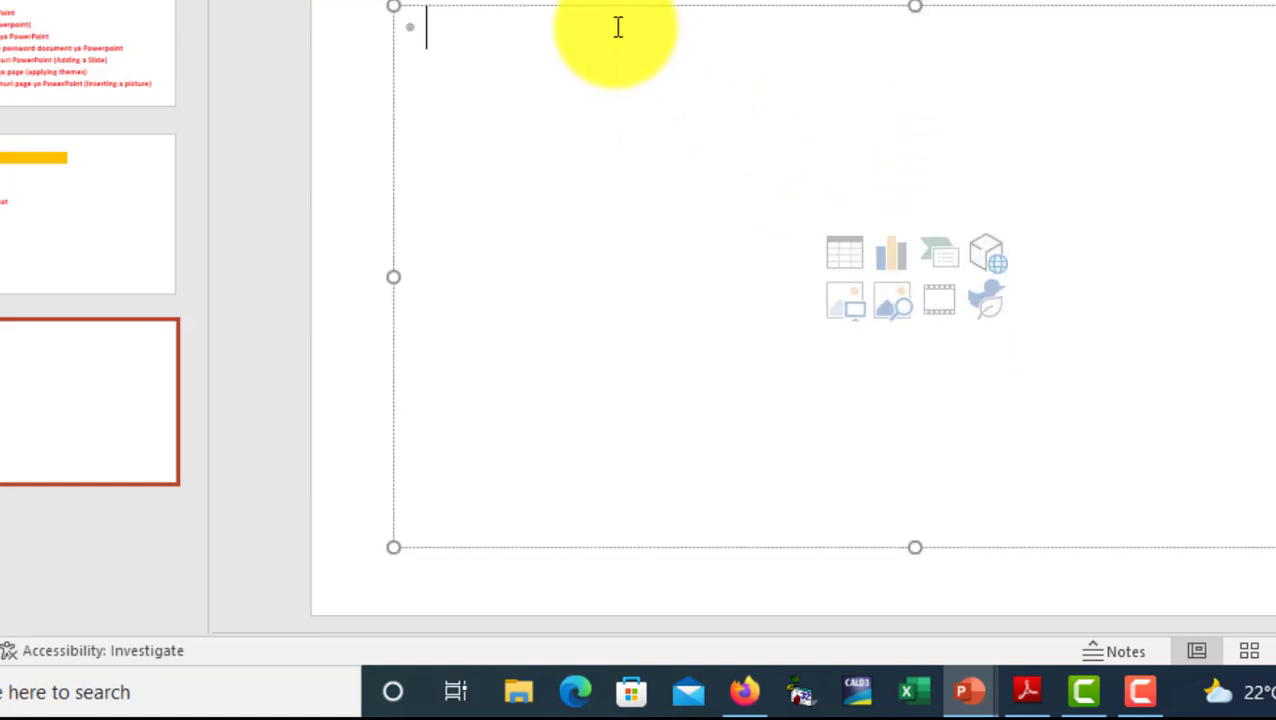
# - Minimize the presentation and bring the PDF with the PS/2 ports page forward
pyautogui.click(378, 8)
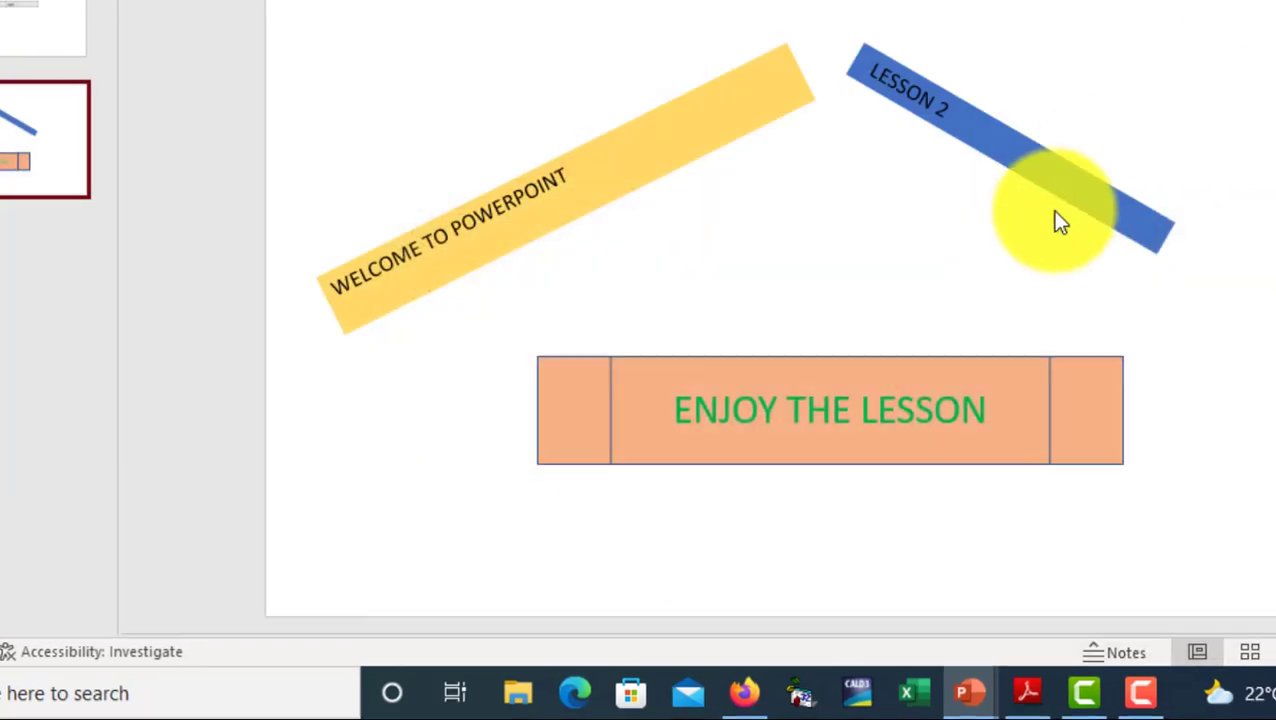
pyautogui.click(968, 692)
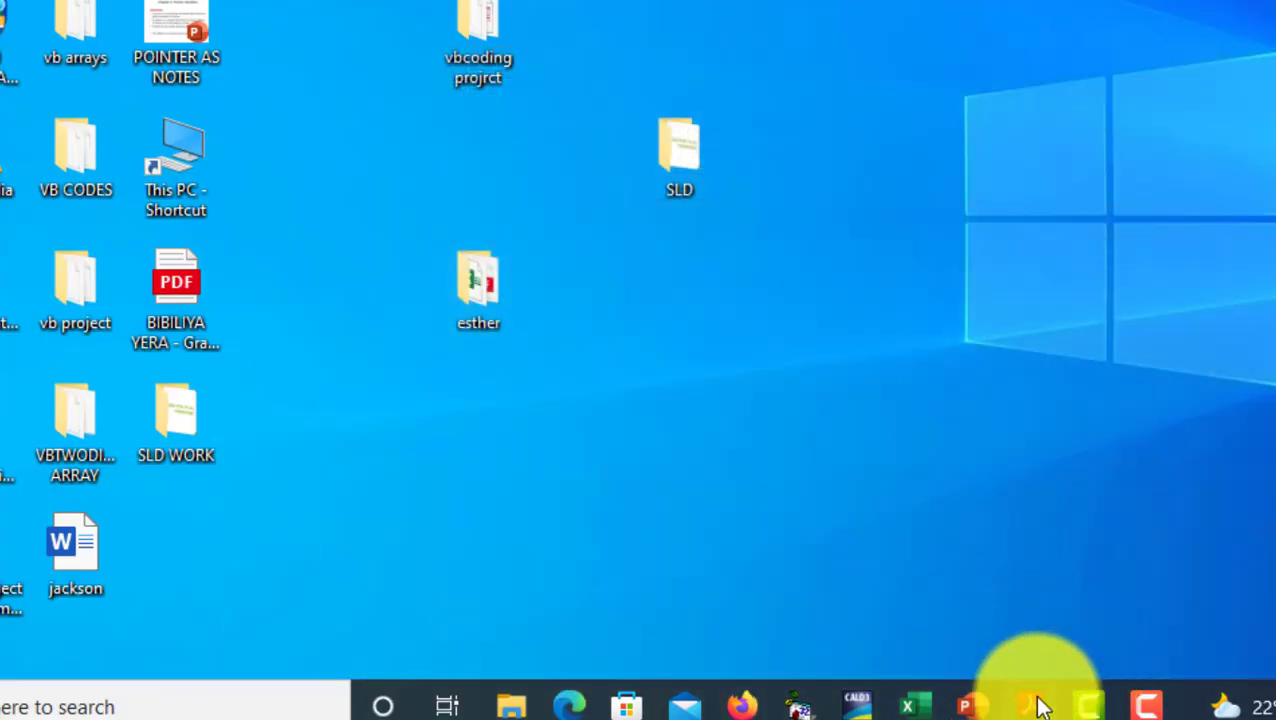
pyautogui.click(1031, 704)
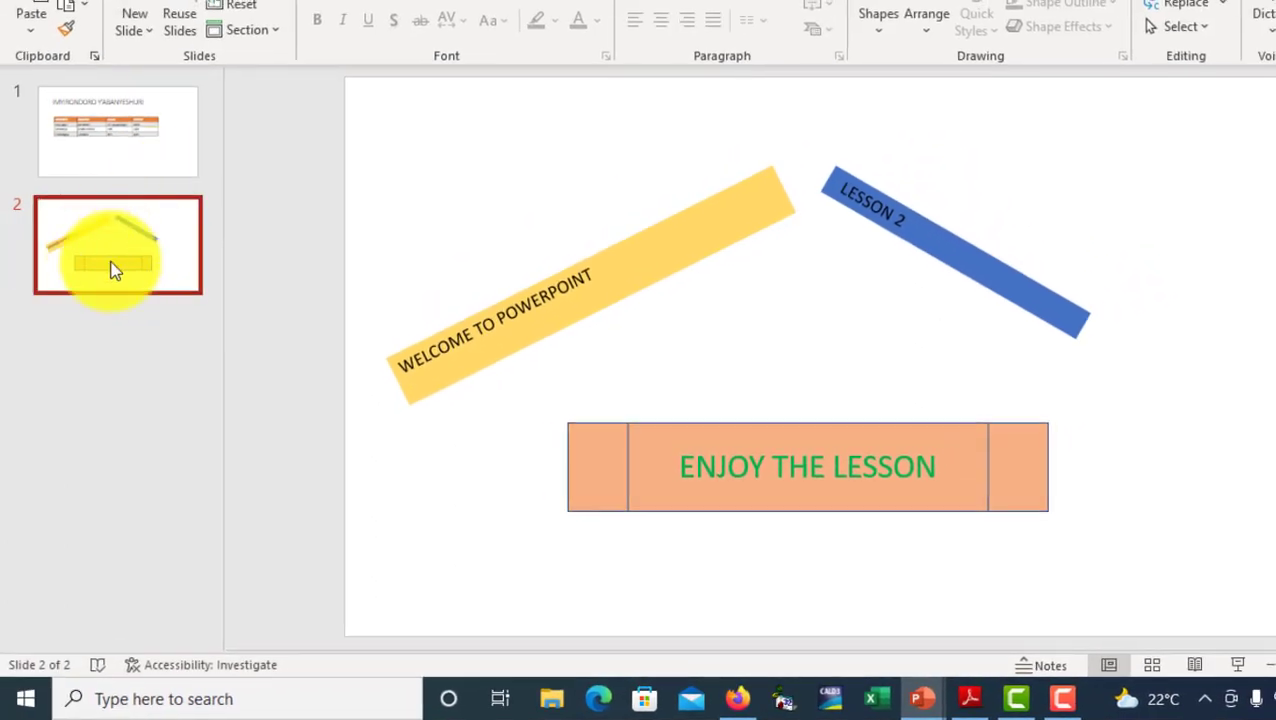
# - Add slide 3 with Ctrl+M, delete its title placeholder and stretch the content box upward
pyautogui.hotkey('ctrl', 'm')
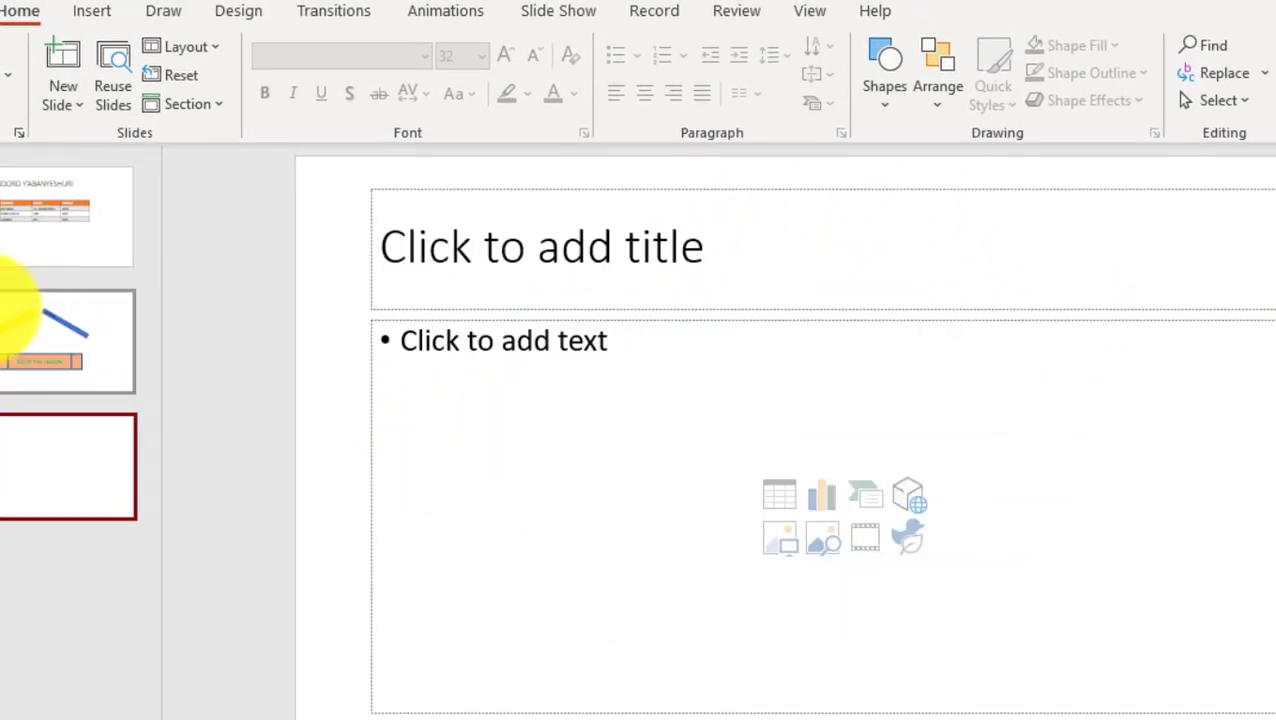
pyautogui.click(520, 195)
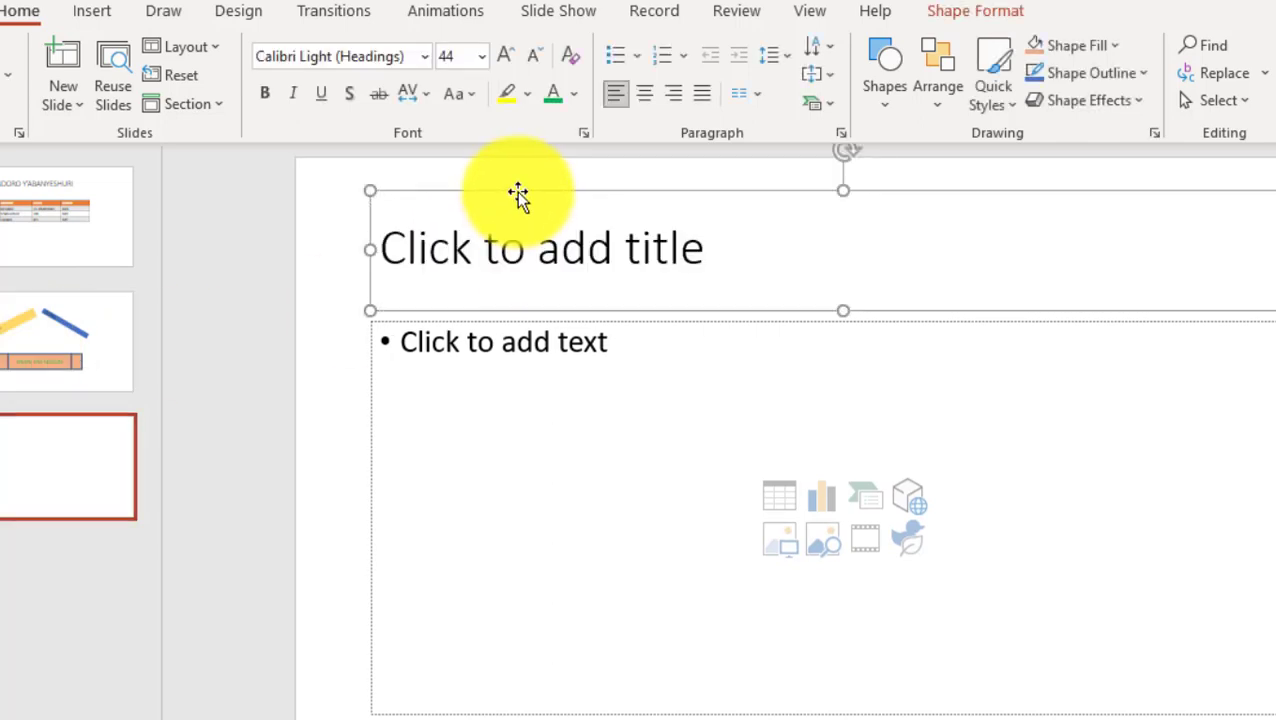
pyautogui.press('Delete')
pyautogui.click(795, 330)
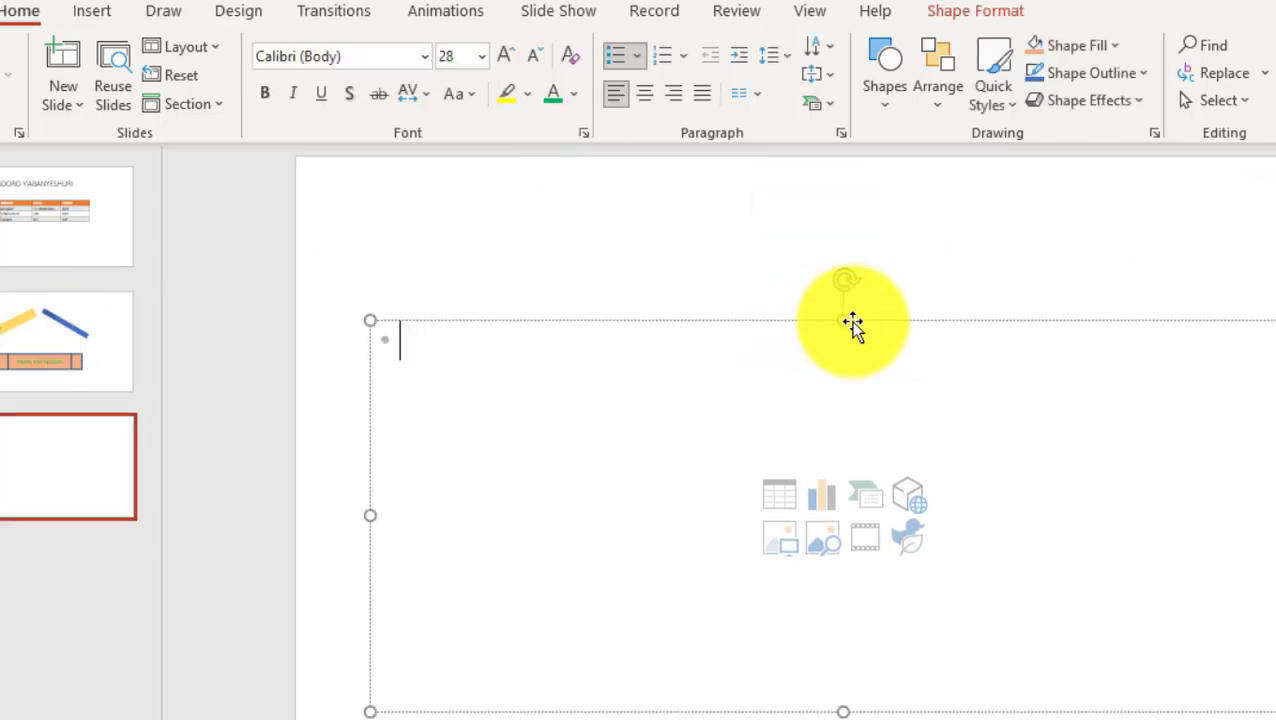
pyautogui.moveTo(844, 320); pyautogui.dragTo(843, 203)
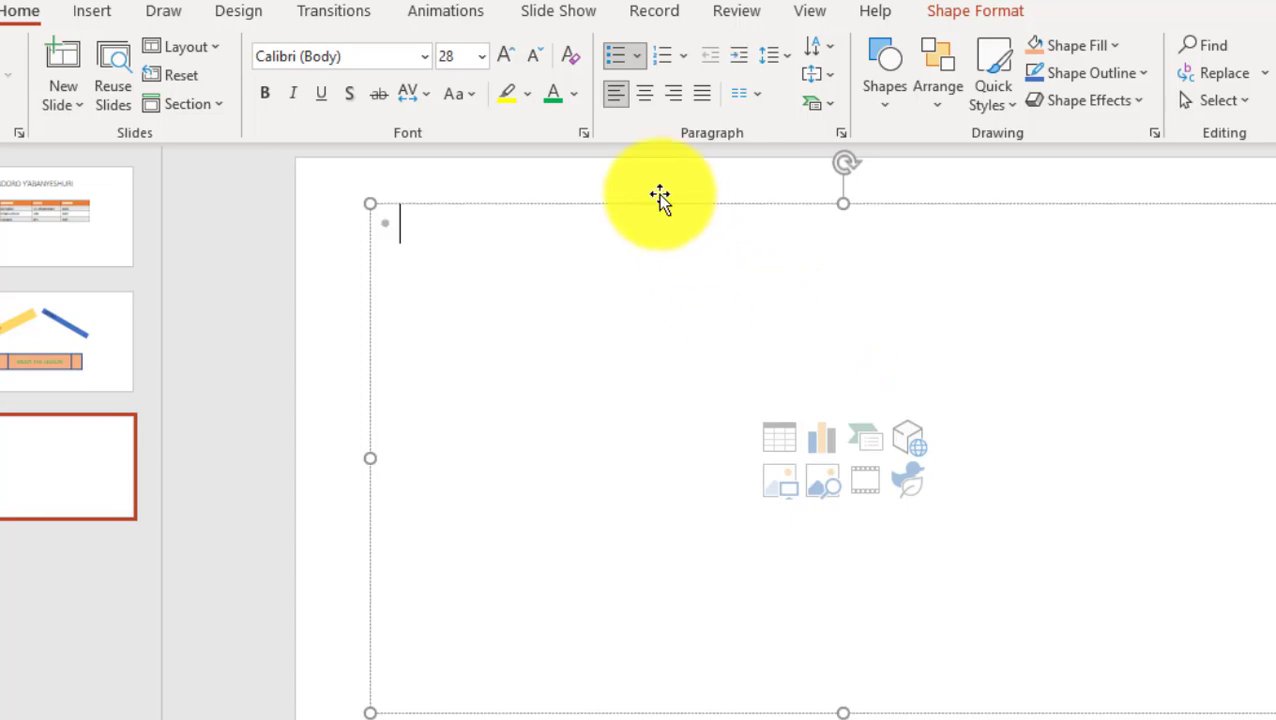
pyautogui.click(325, 175)
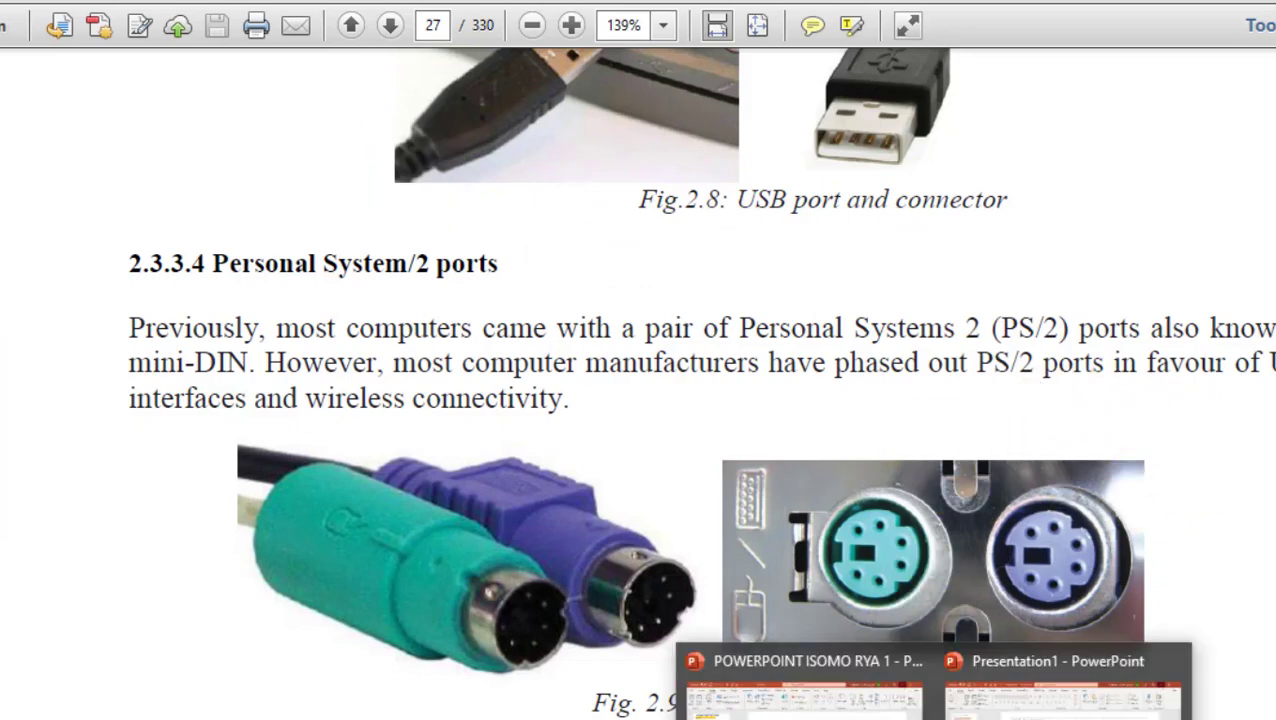
# - Return to slide 3's content box and start a Screen Clipping from the Screenshot menu
pyautogui.click(1068, 705)
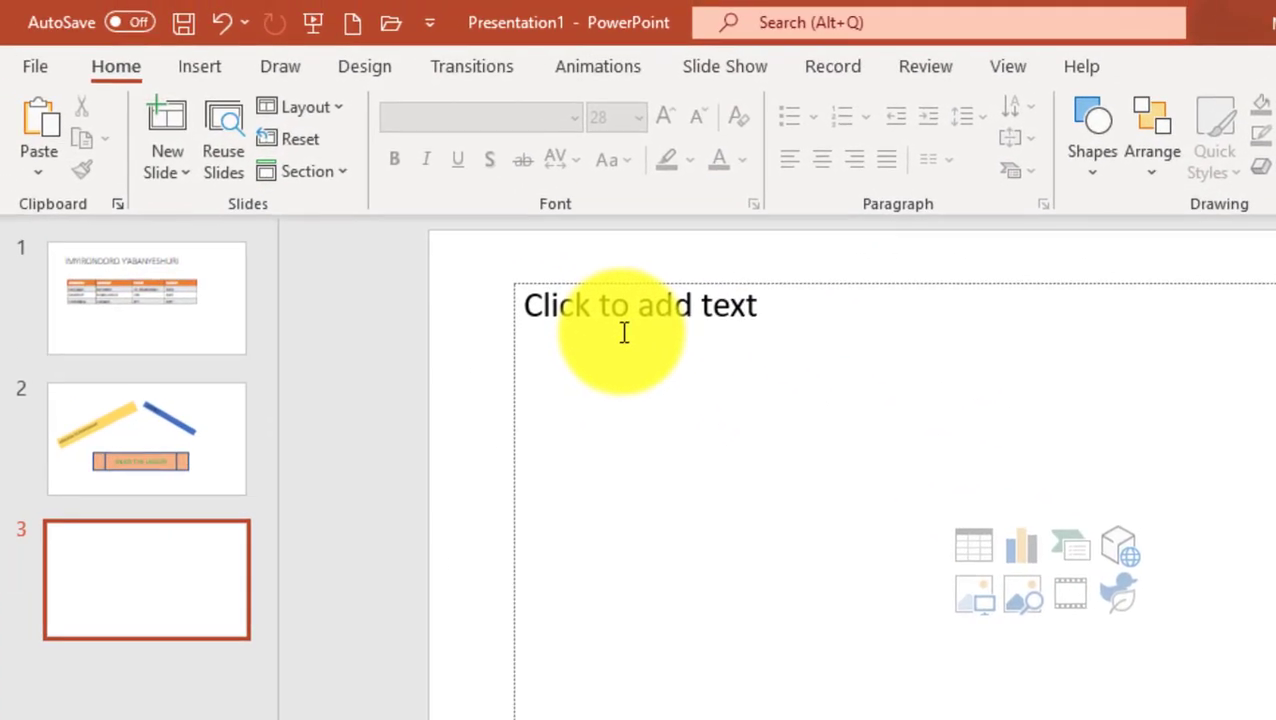
pyautogui.click(610, 332)
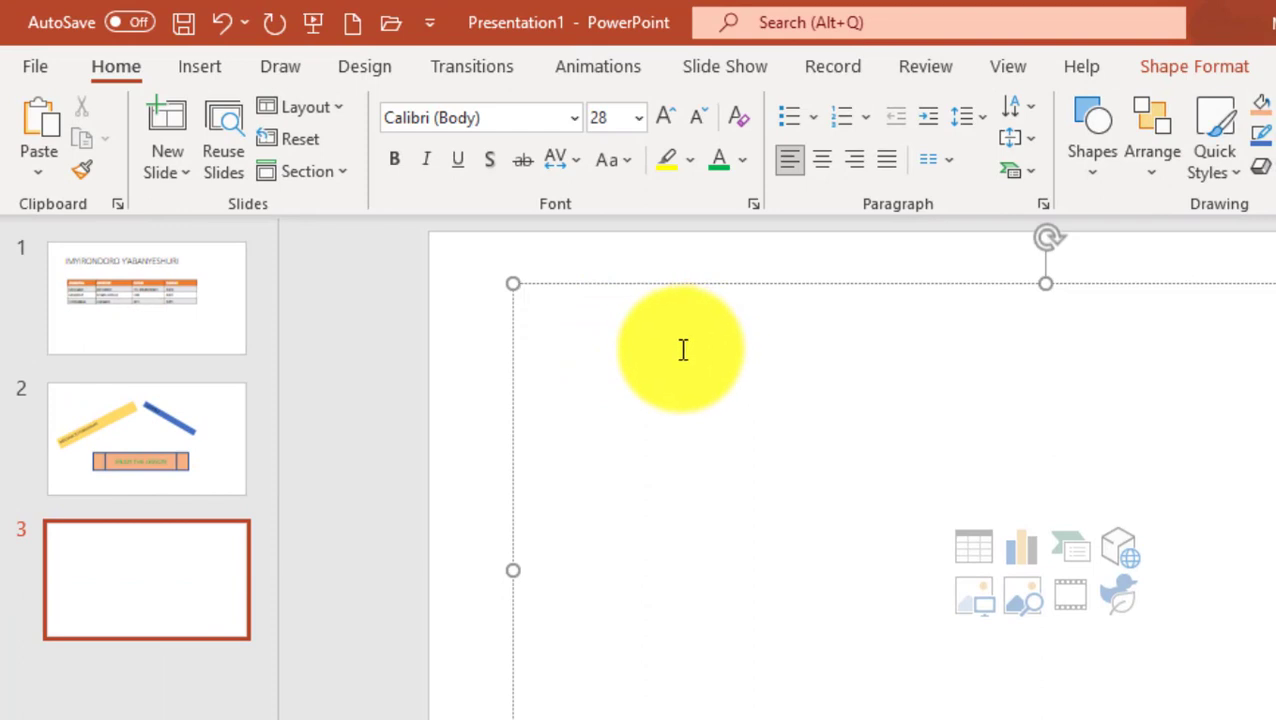
pyautogui.click(195, 66)
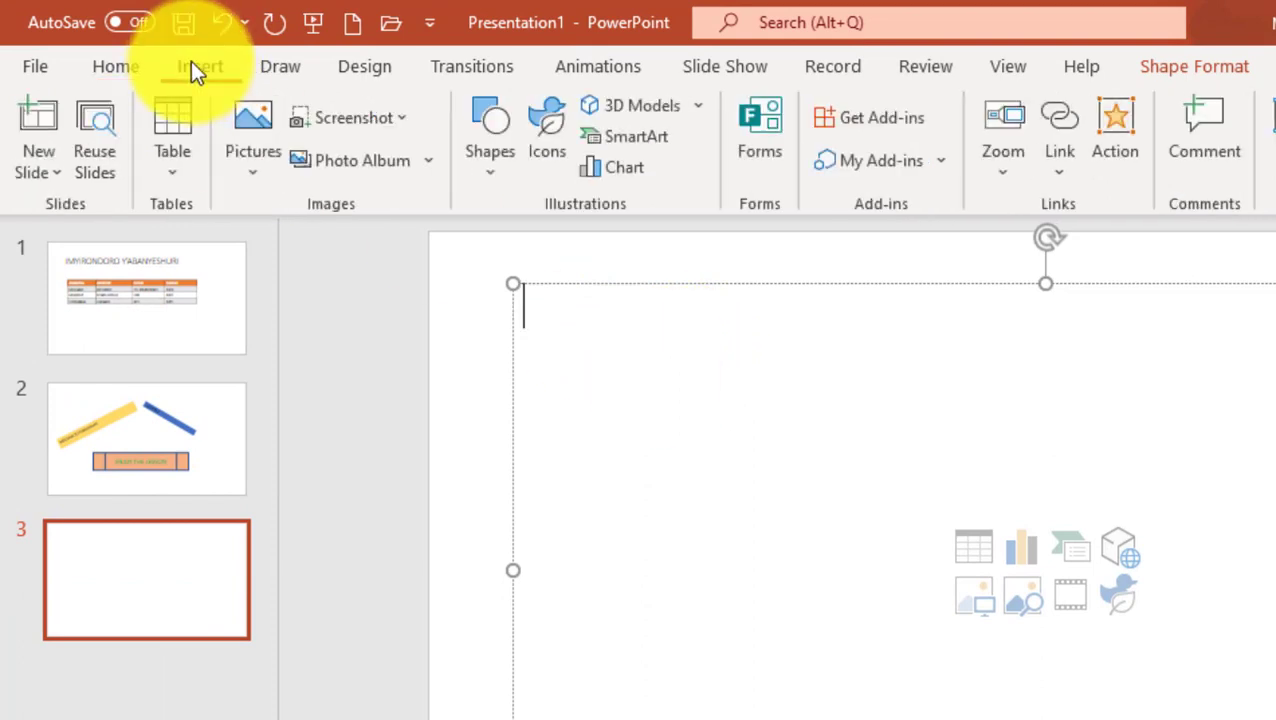
pyautogui.click(401, 117)
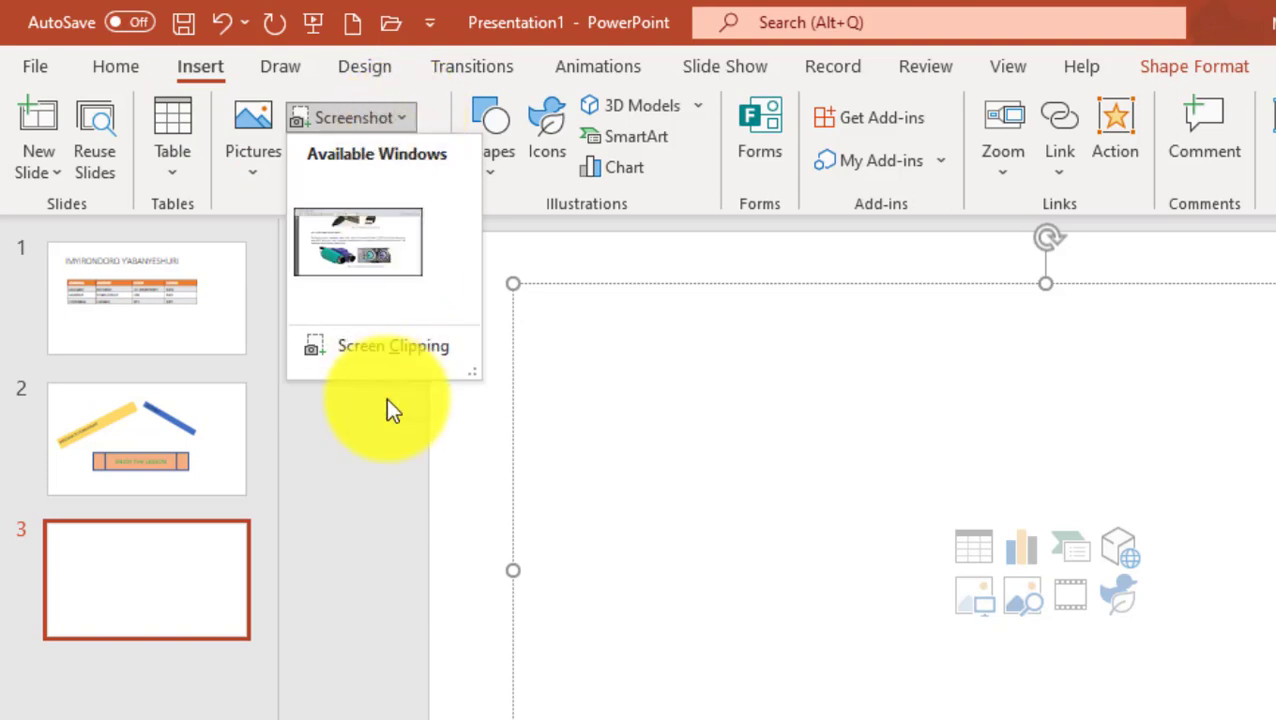
pyautogui.click(394, 346)
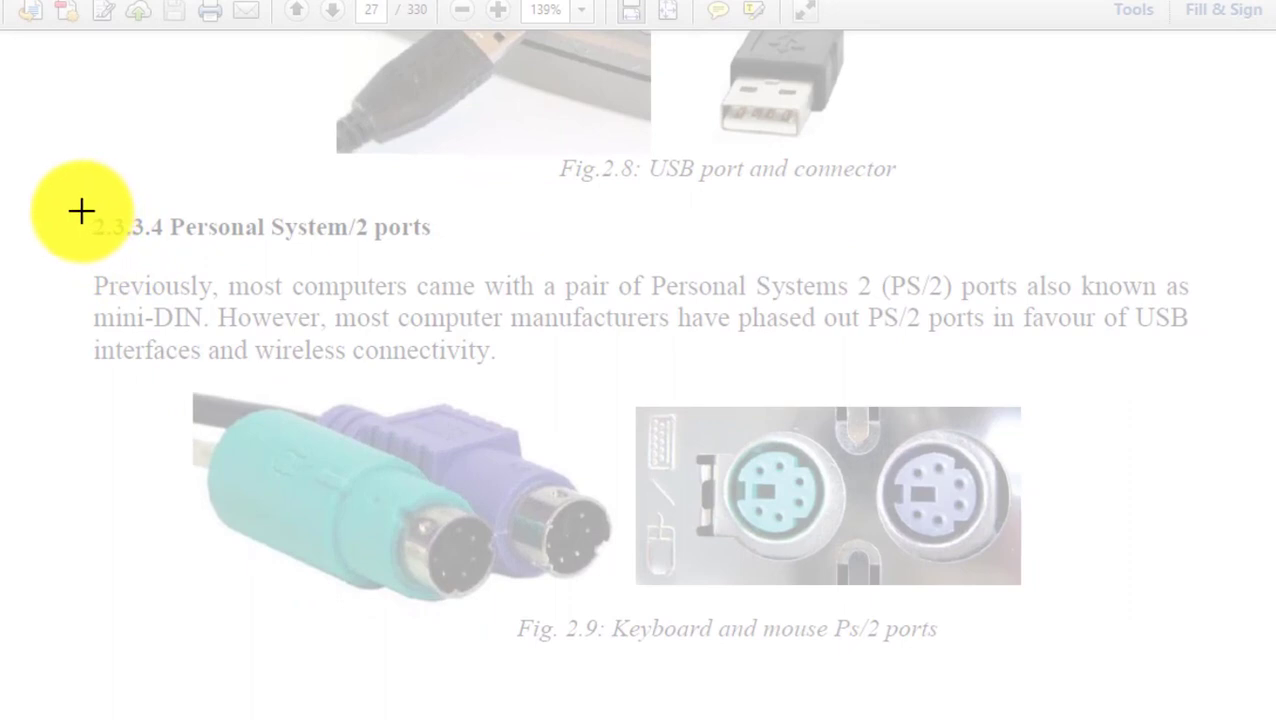
# - Clip the 2.3.3.4 Personal System/2 ports heading and its full paragraph from the PDF
pyautogui.moveTo(81, 210)
pyautogui.mouseDown()
pyautogui.moveTo(100, 258)
pyautogui.moveTo(1061, 368)
pyautogui.mouseUp()
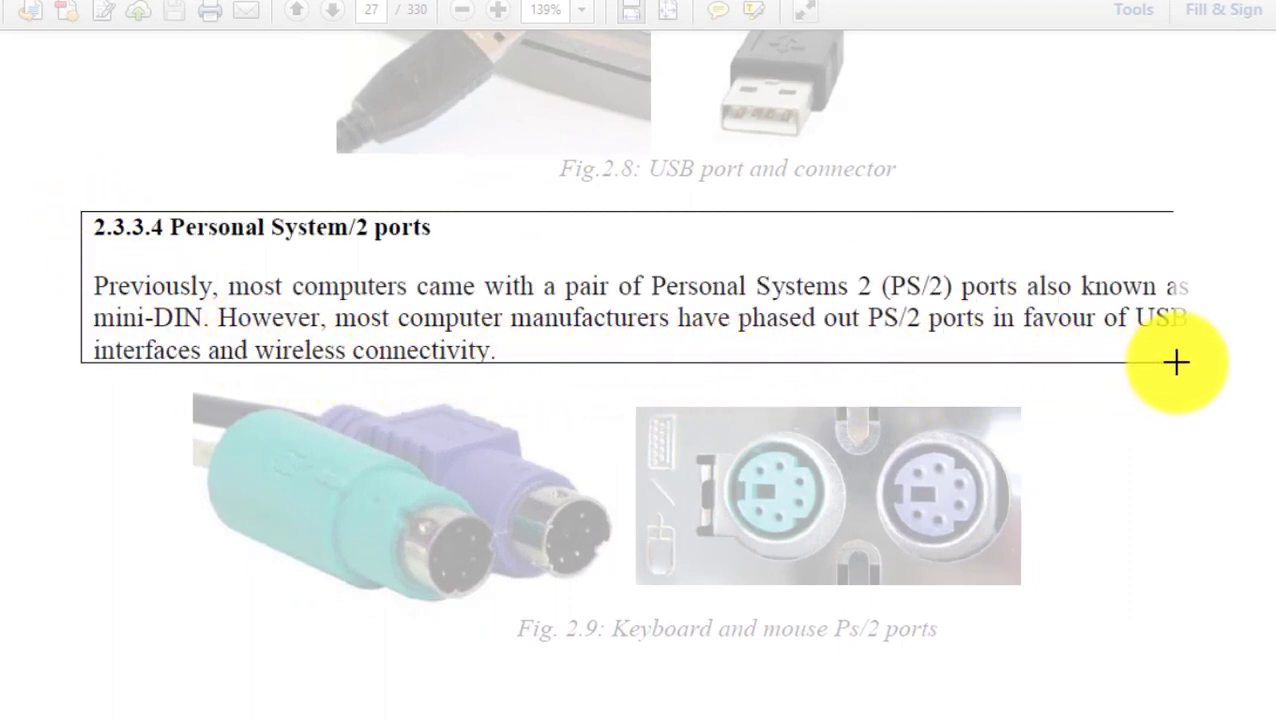
pyautogui.moveTo(1061, 368); pyautogui.dragTo(1200, 356)
pyautogui.moveTo(1113, 358); pyautogui.dragTo(1202, 347)
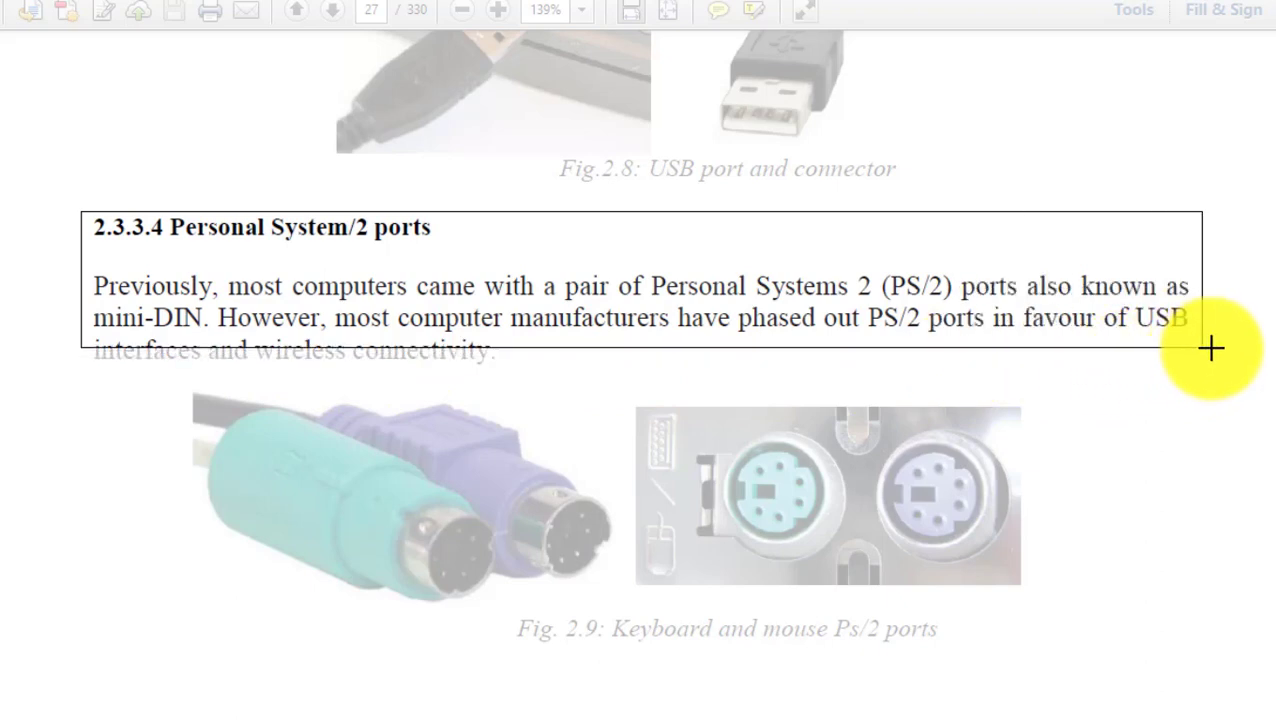
pyautogui.moveTo(1196, 344); pyautogui.dragTo(1203, 363)
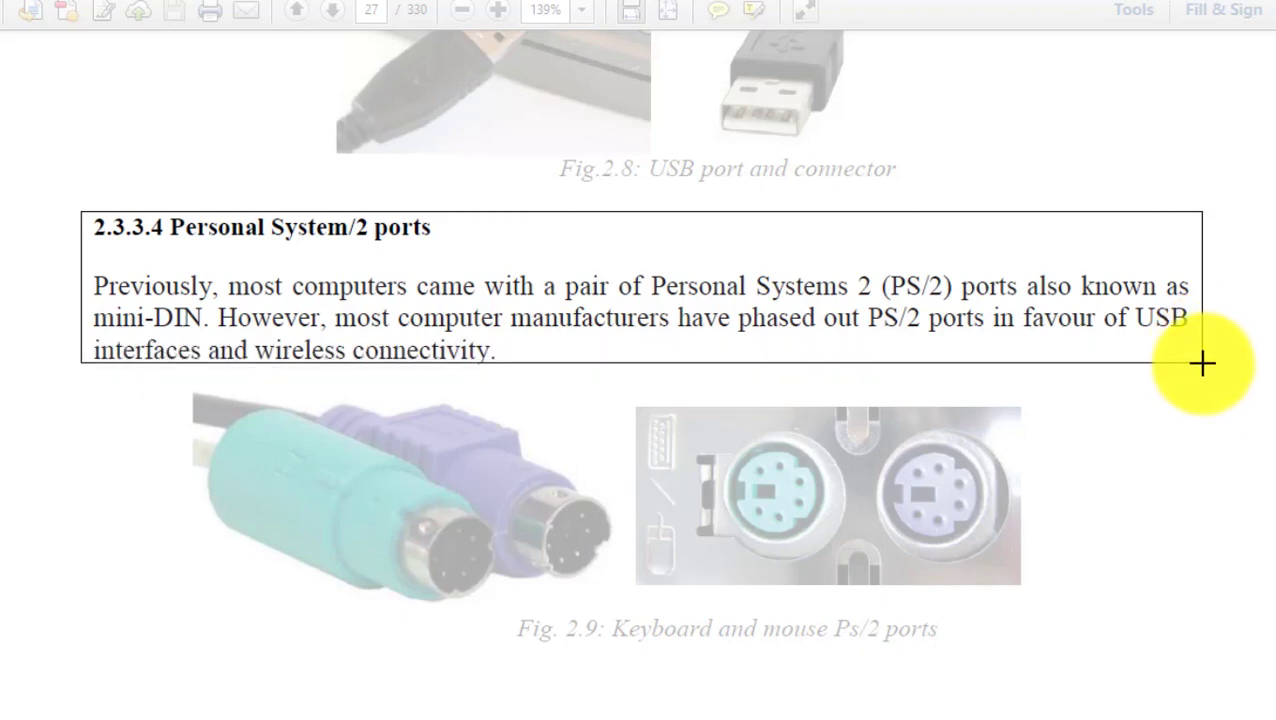
pyautogui.moveTo(1208, 364); pyautogui.dragTo(1208, 364)
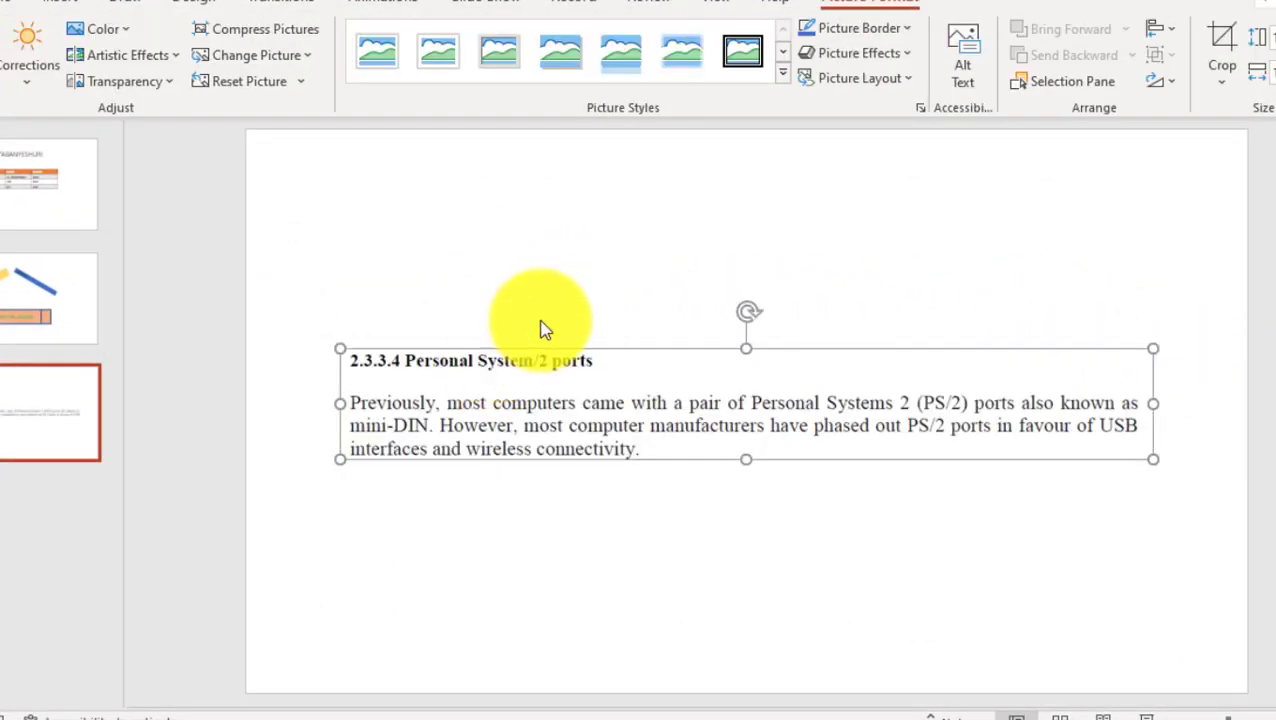
# - Move the PS/2 paragraph picture up and resize it to span most of the slide width
pyautogui.moveTo(619, 343); pyautogui.dragTo(591, 243)
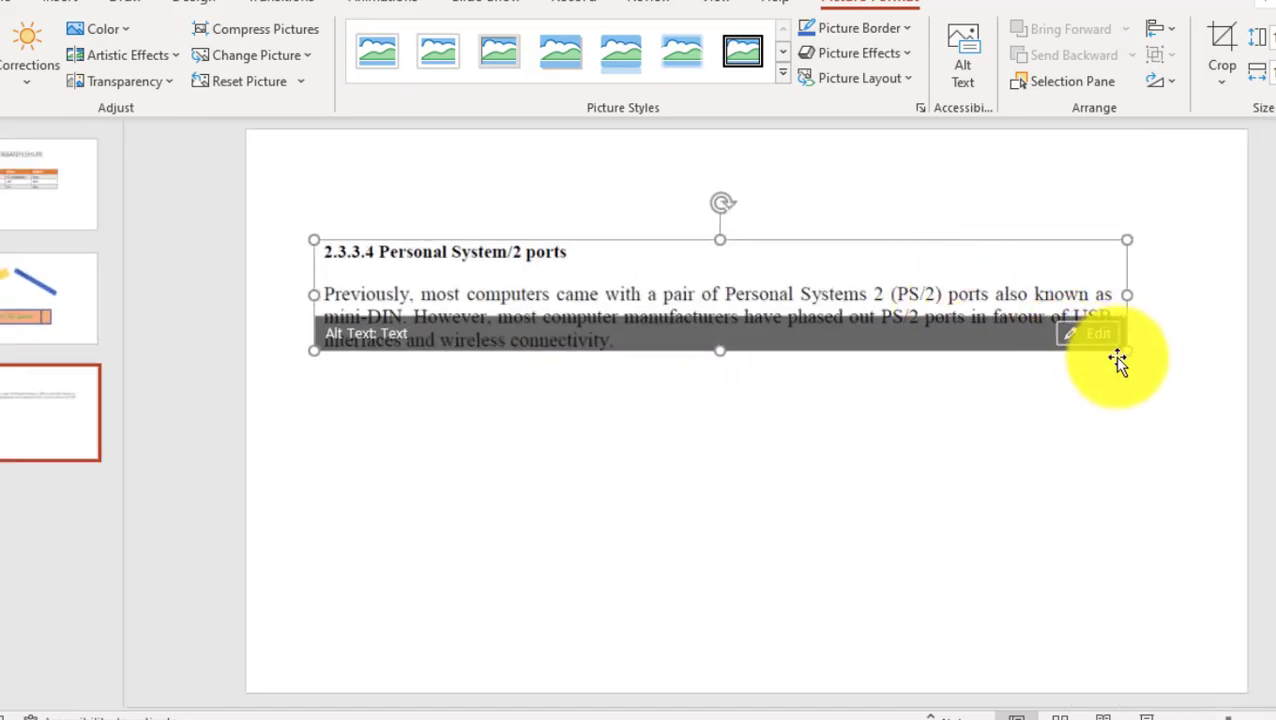
pyautogui.click(988, 443)
pyautogui.click(1077, 293)
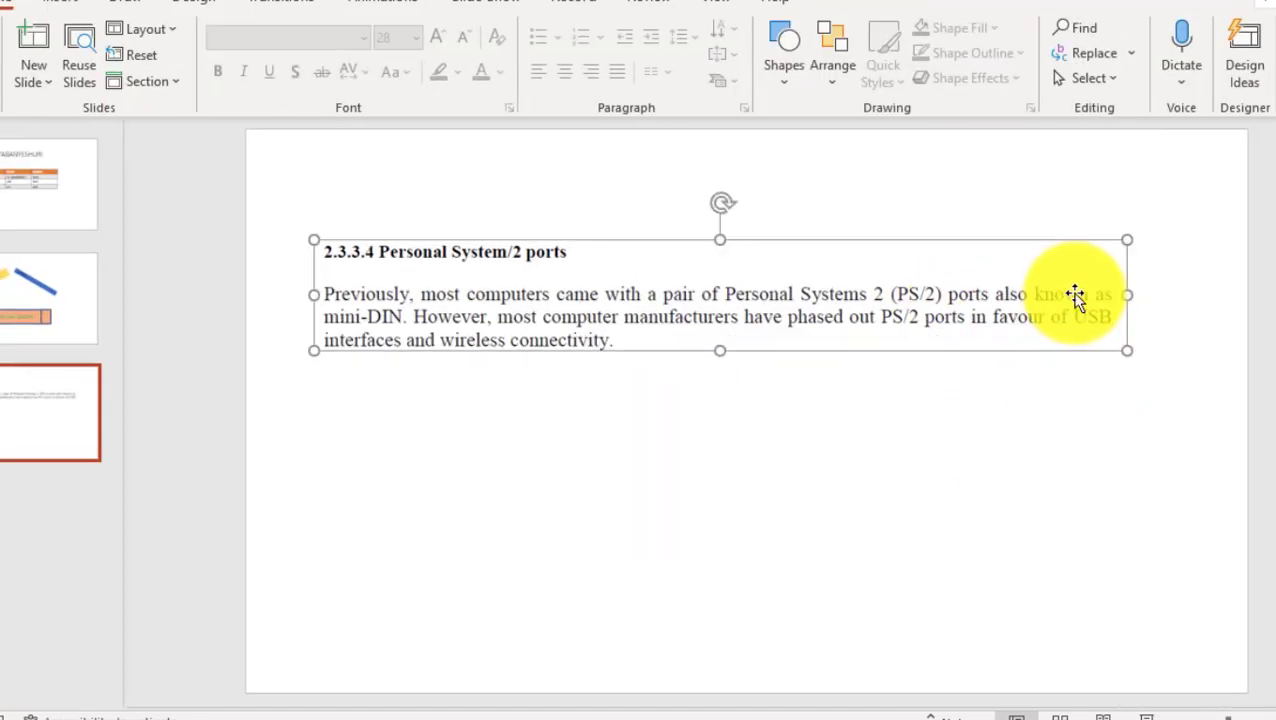
pyautogui.moveTo(1121, 352); pyautogui.dragTo(1124, 363)
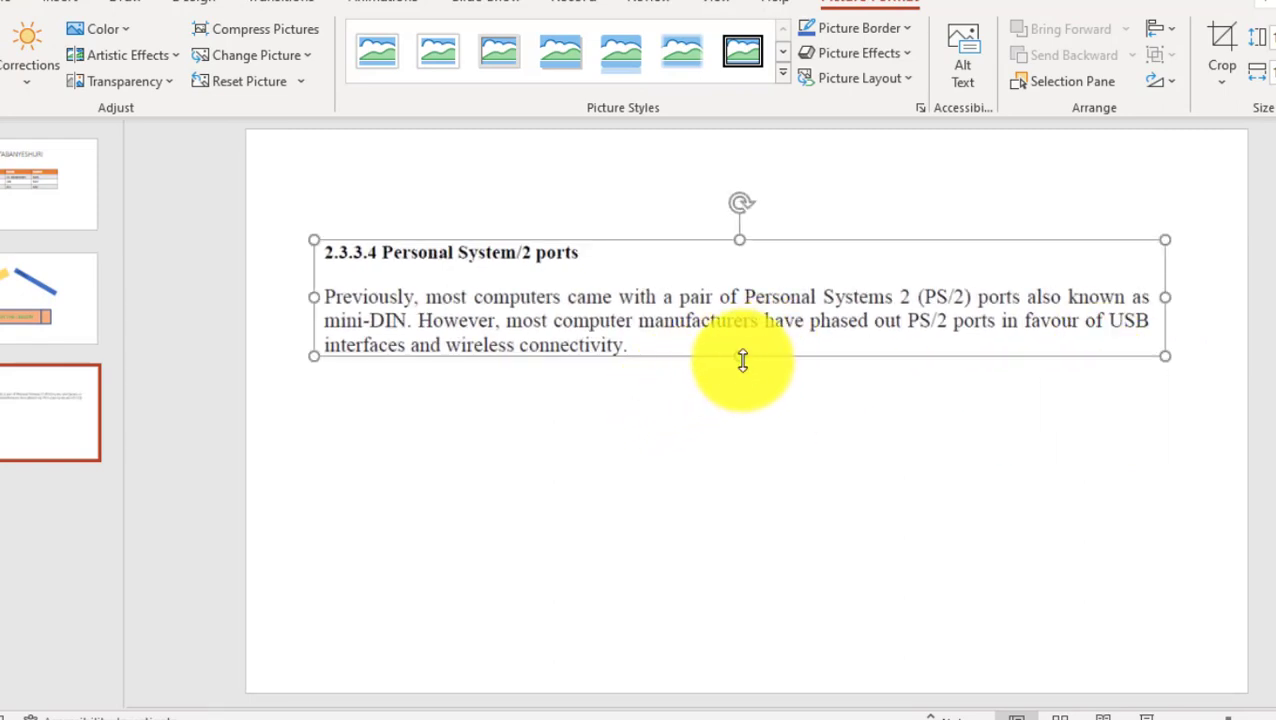
pyautogui.moveTo(743, 361); pyautogui.dragTo(743, 411)
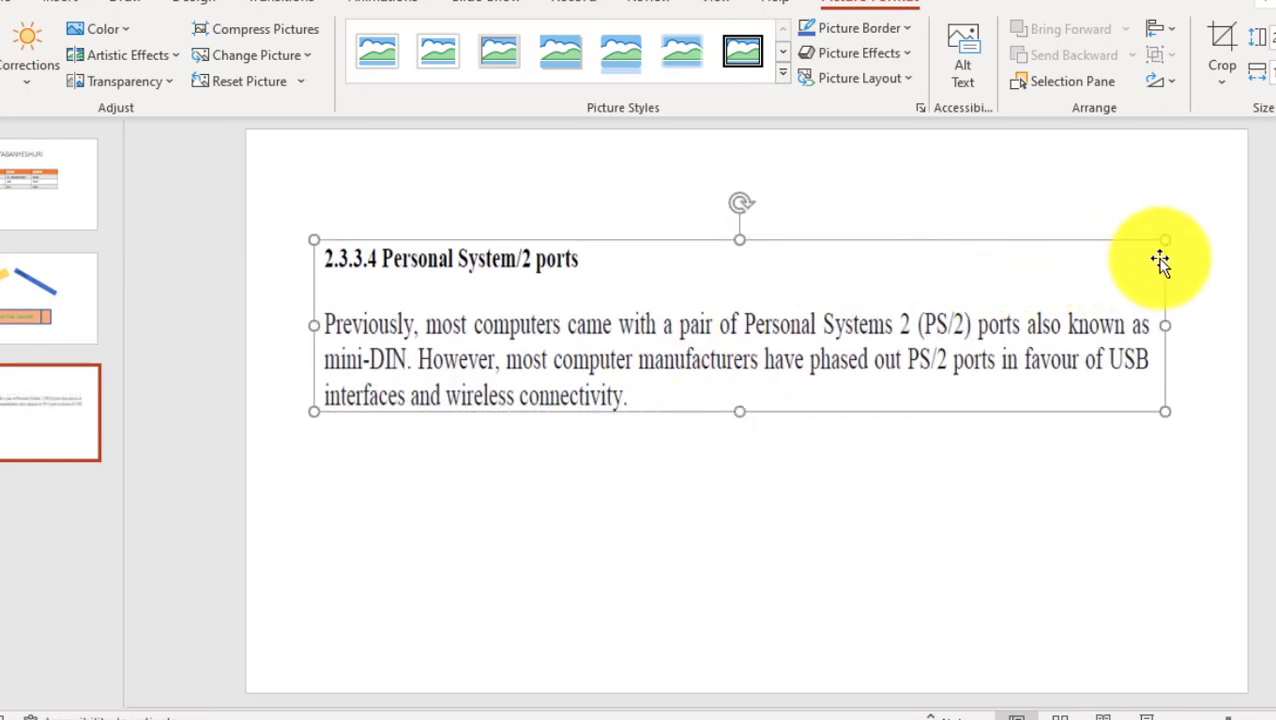
pyautogui.moveTo(1163, 328); pyautogui.dragTo(1103, 330)
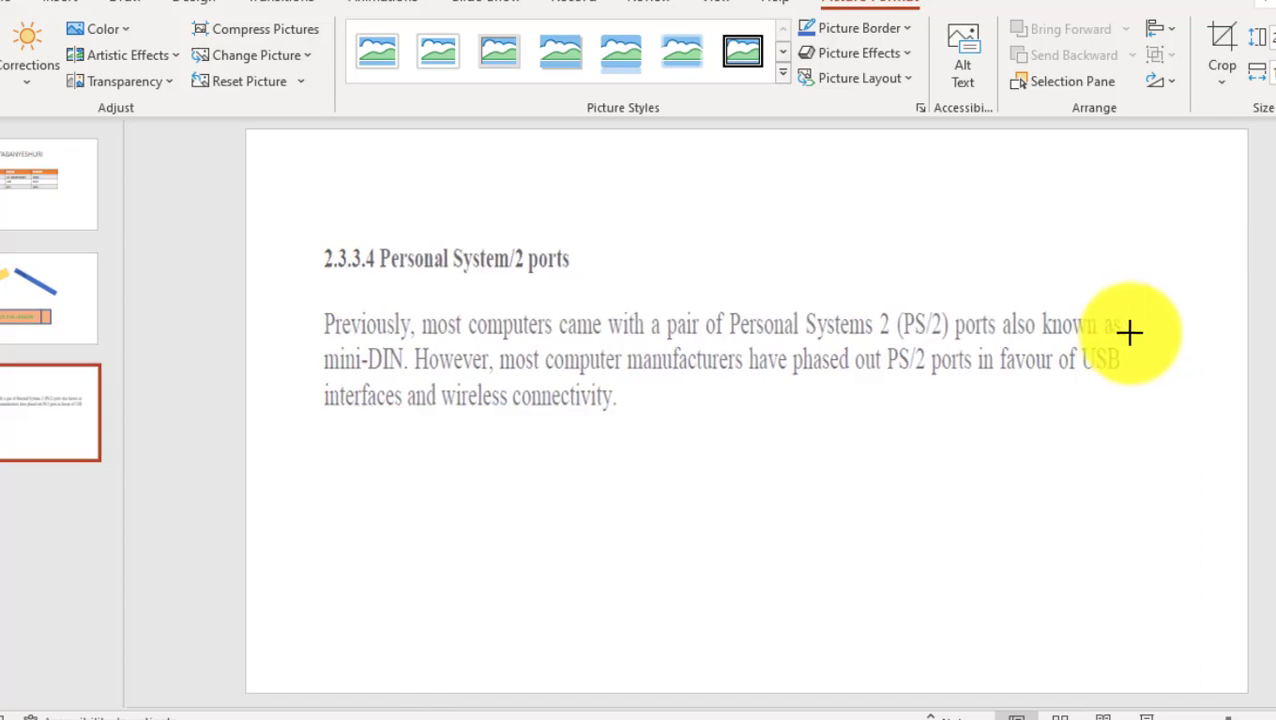
pyautogui.click(562, 570)
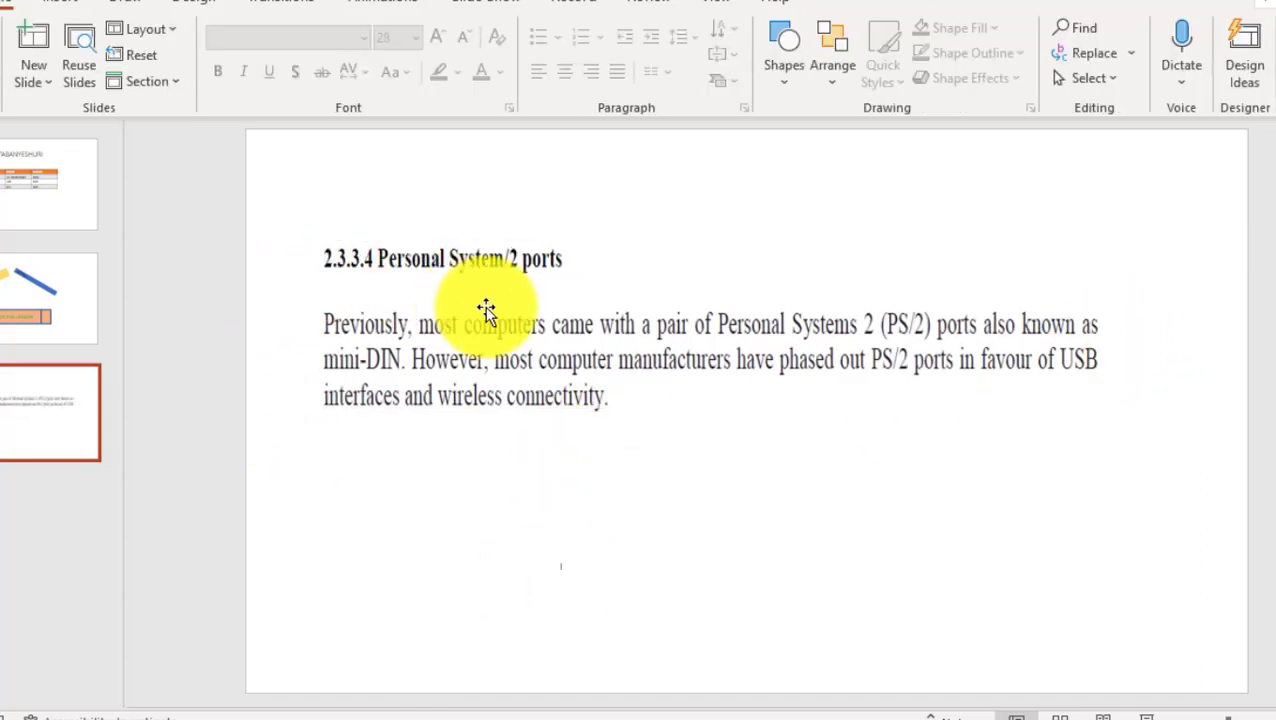
pyautogui.moveTo(484, 313); pyautogui.dragTo(481, 280)
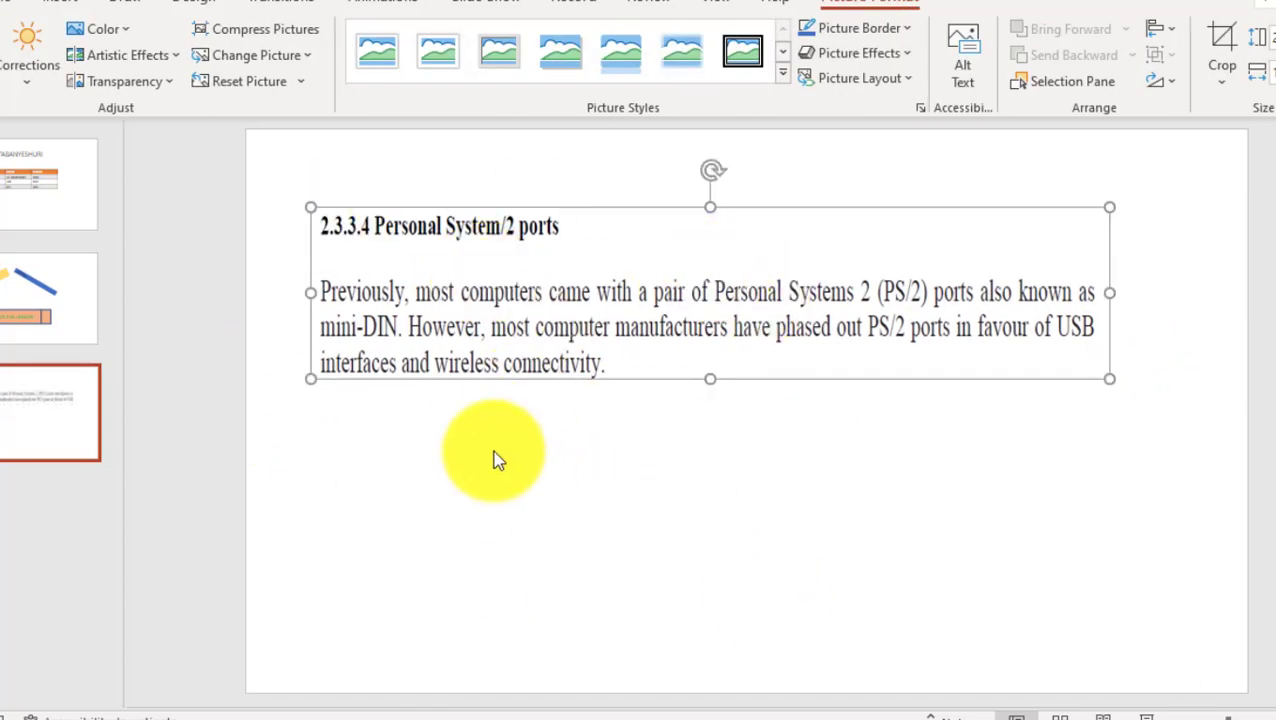
pyautogui.click(463, 447)
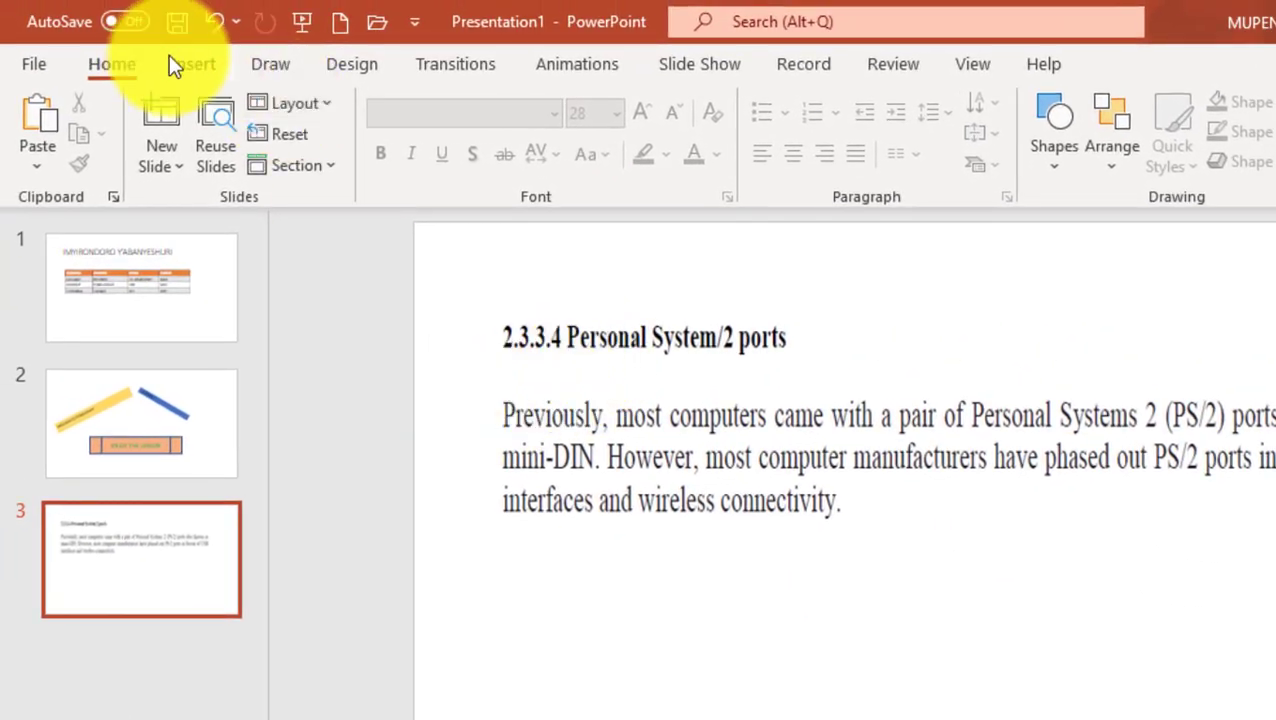
# - Screen-clip the green and purple PS/2 connector photo and place it below the paragraph
pyautogui.click(172, 64)
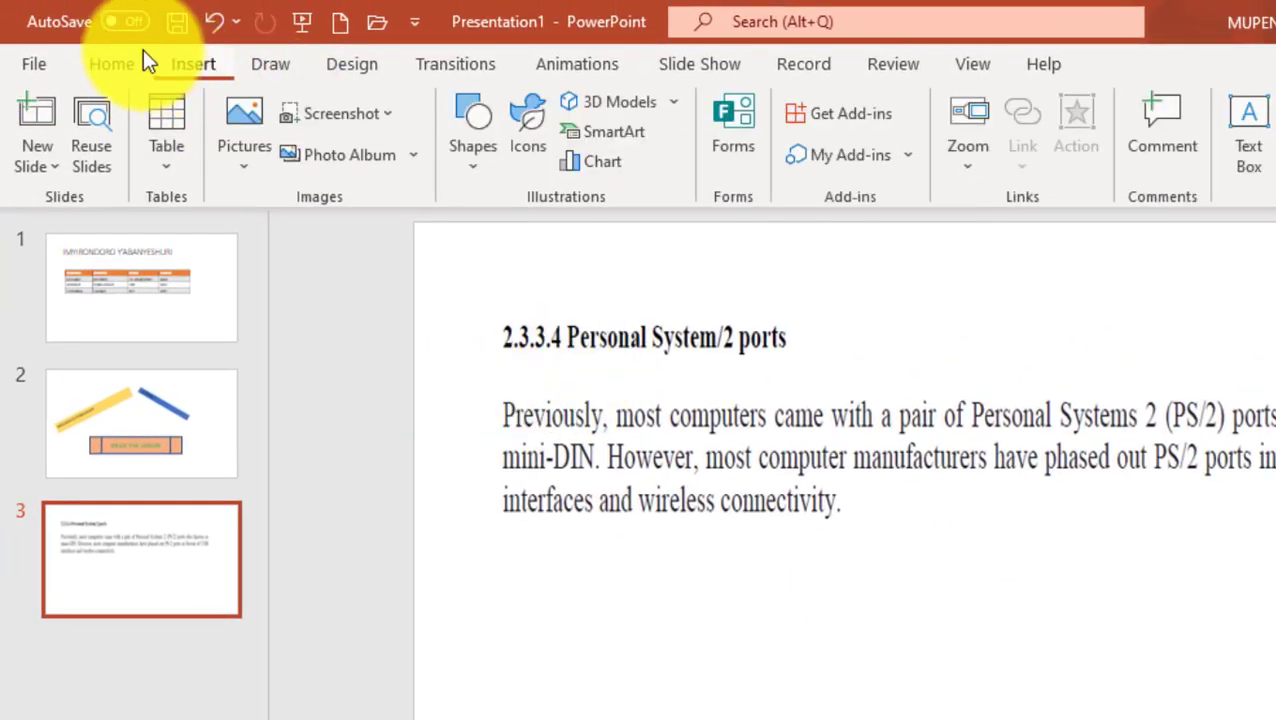
pyautogui.click(385, 115)
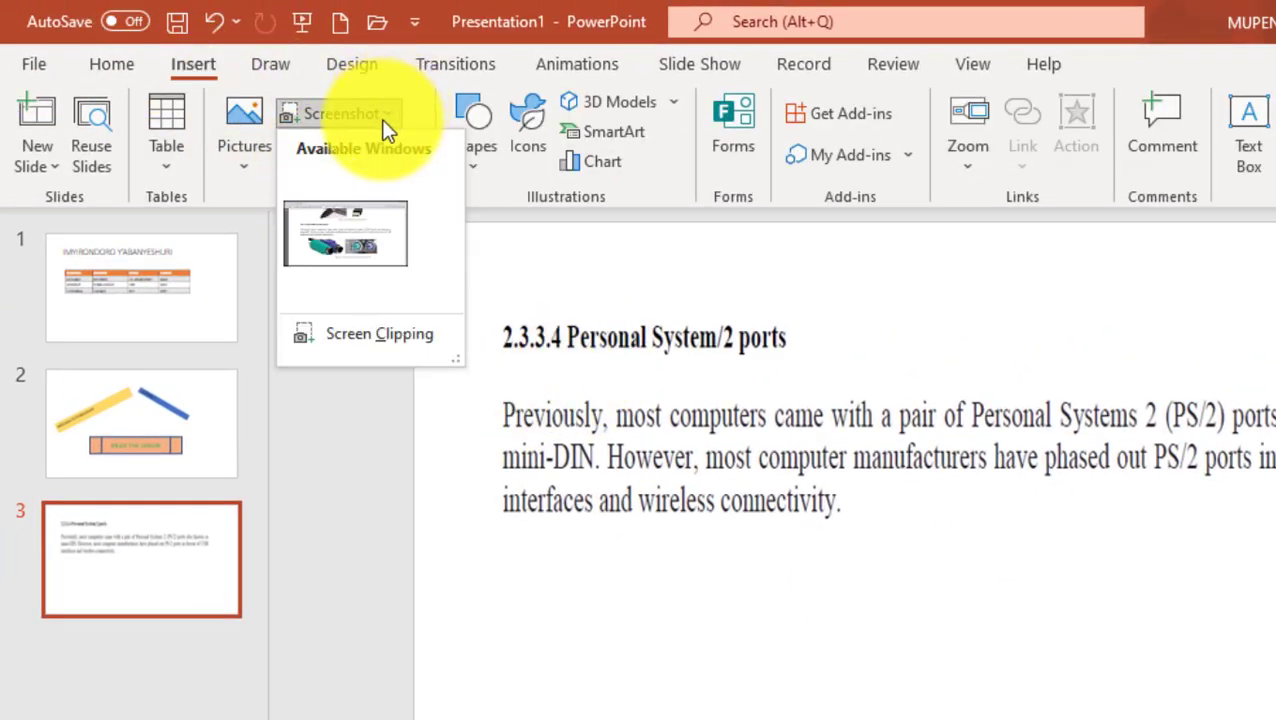
pyautogui.click(392, 336)
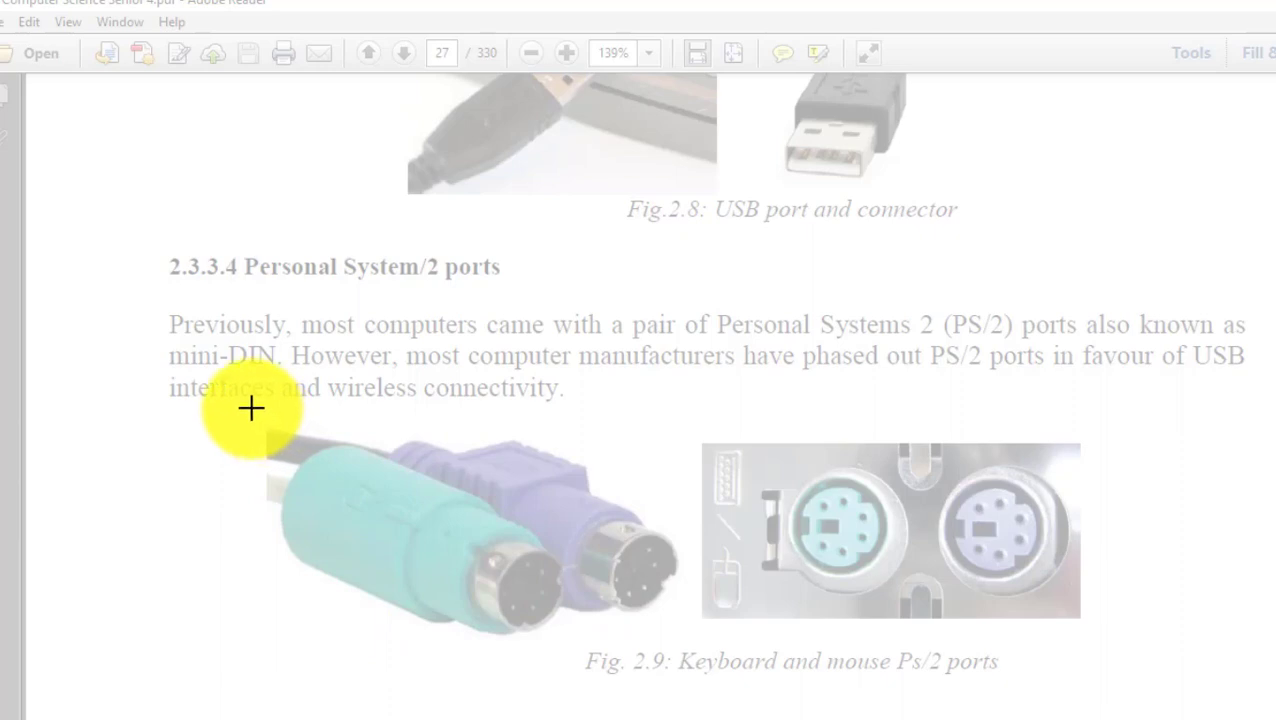
pyautogui.moveTo(243, 408)
pyautogui.mouseDown()
pyautogui.moveTo(649, 625)
pyautogui.moveTo(676, 627)
pyautogui.mouseUp()
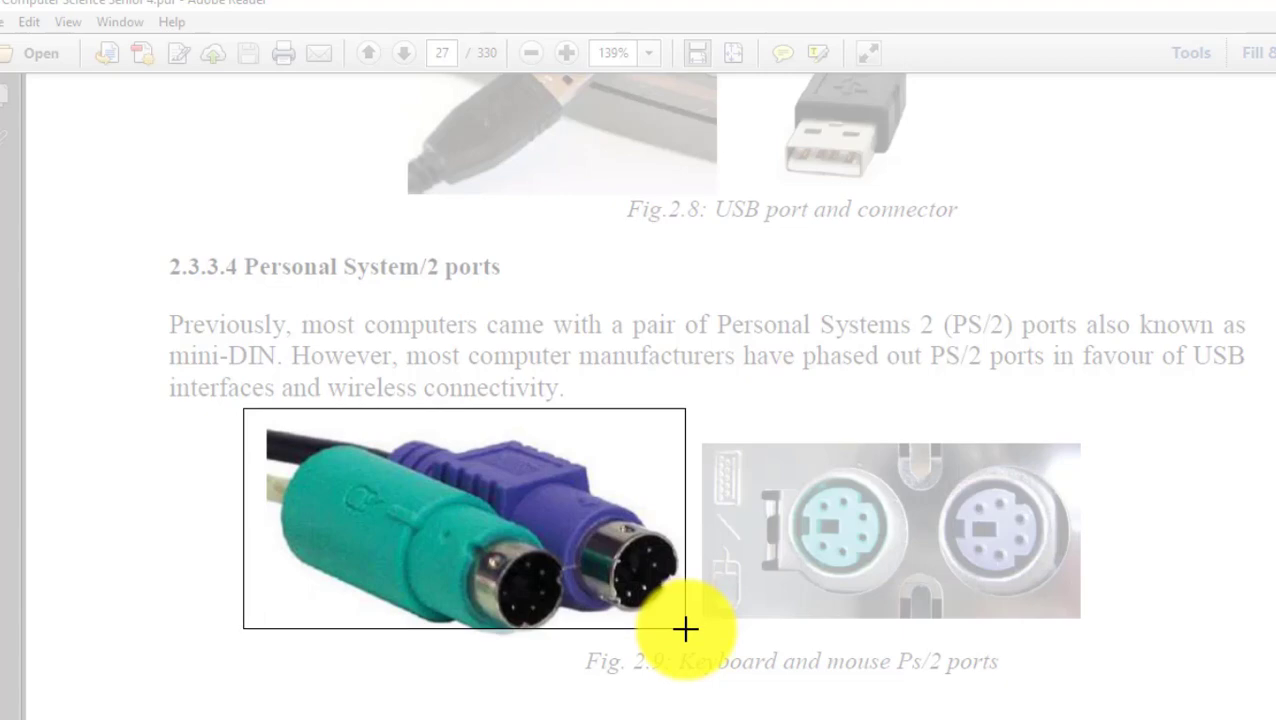
pyautogui.moveTo(685, 627); pyautogui.dragTo(684, 630)
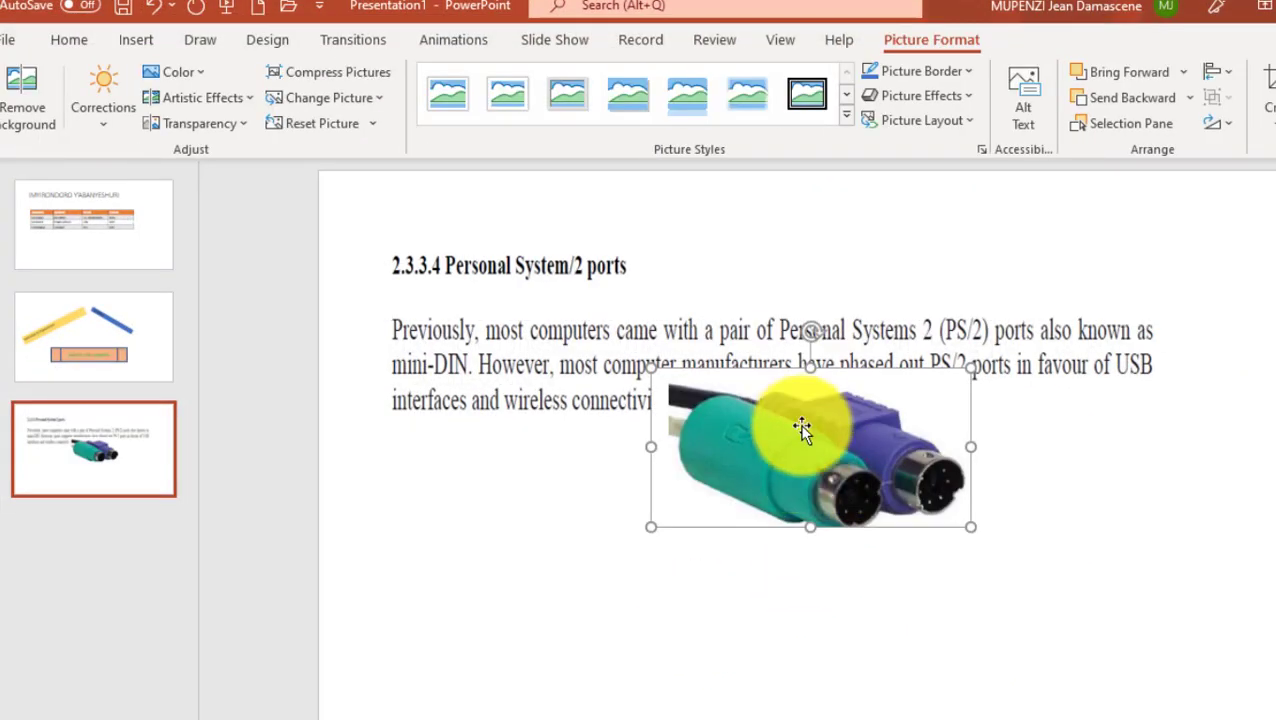
pyautogui.moveTo(803, 427)
pyautogui.mouseDown()
pyautogui.moveTo(781, 537)
pyautogui.moveTo(532, 486)
pyautogui.mouseUp()
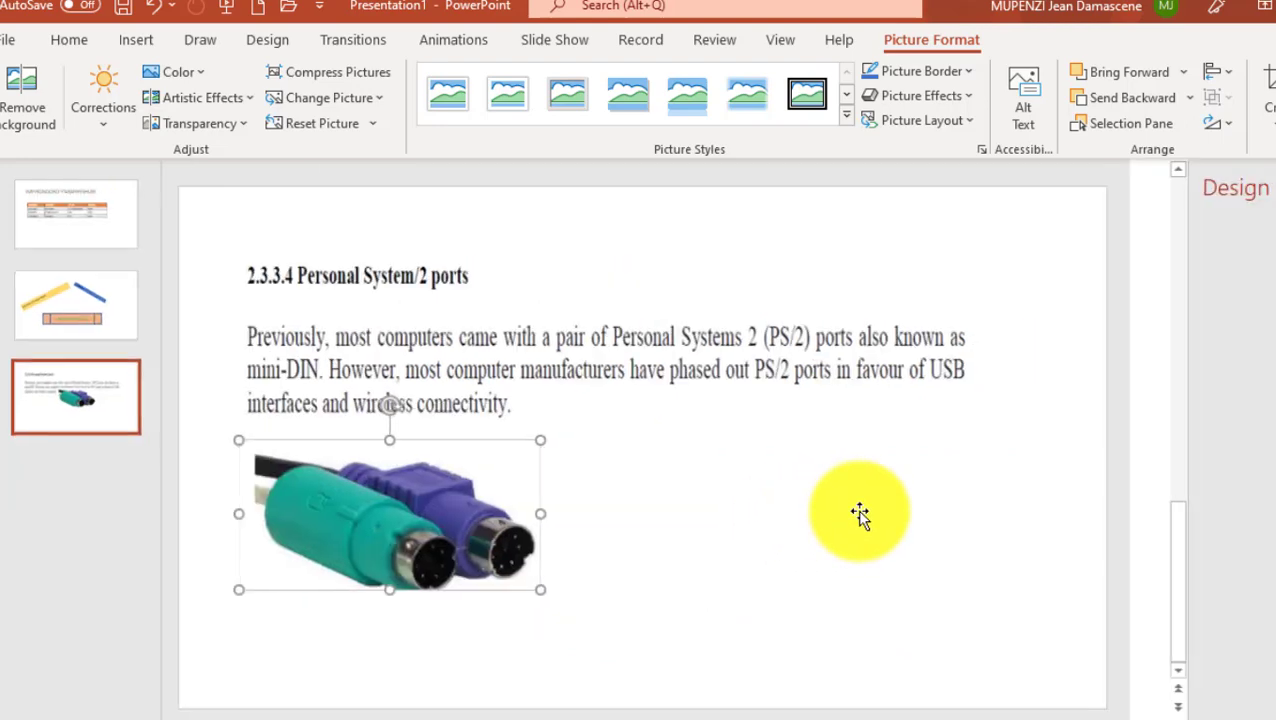
pyautogui.click(860, 515)
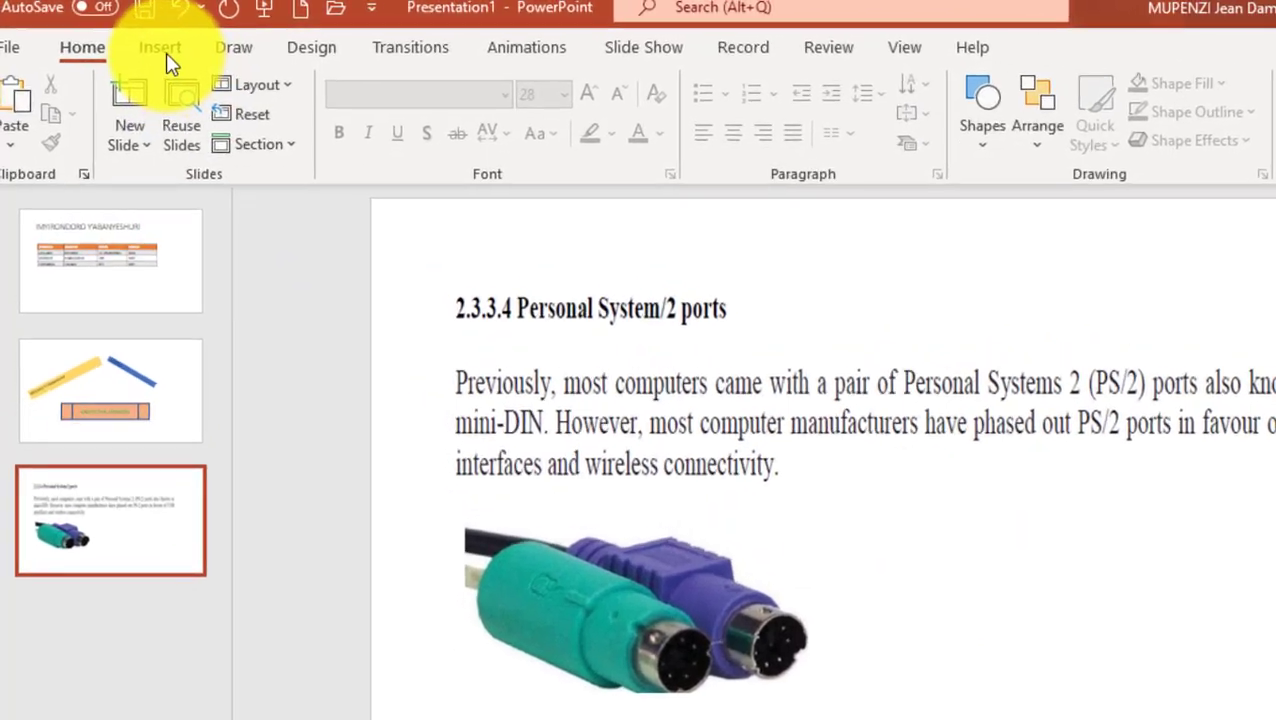
# - Screen-clip the teal and purple PS/2 port panel photo from the PDF page
pyautogui.click(166, 54)
pyautogui.click(357, 98)
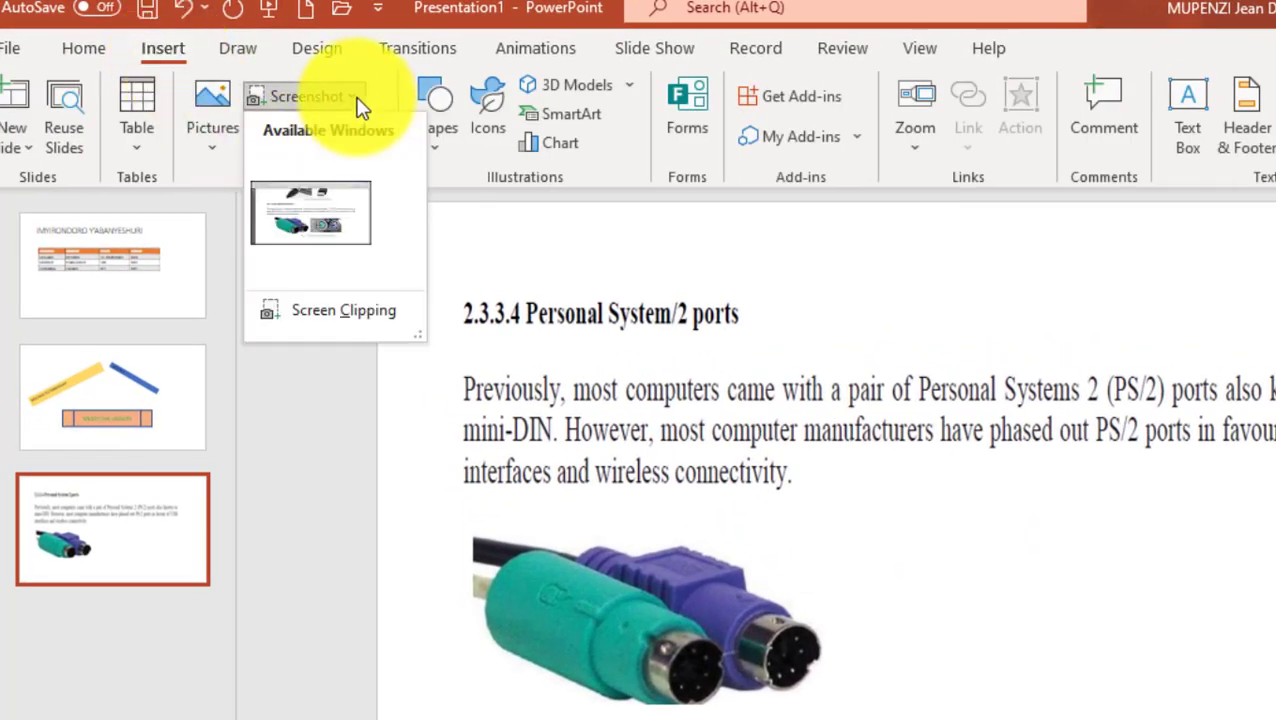
pyautogui.click(327, 314)
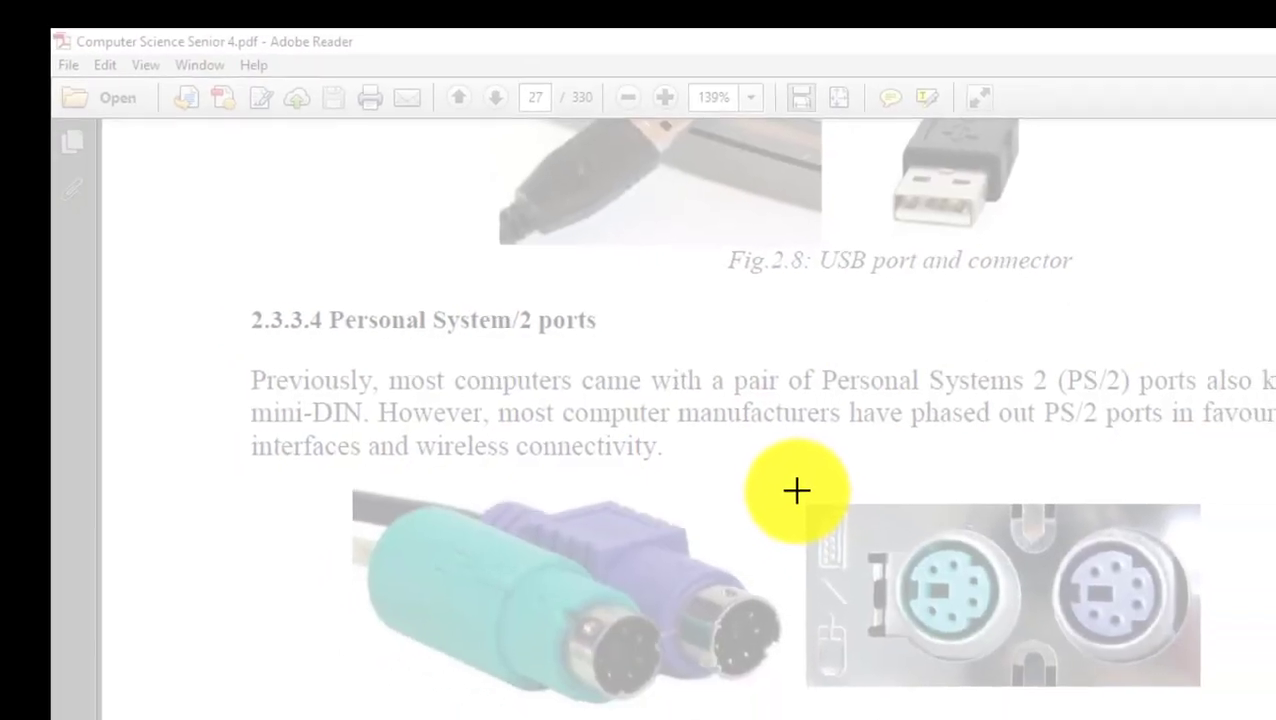
pyautogui.moveTo(797, 490); pyautogui.dragTo(1133, 675)
pyautogui.moveTo(1153, 670); pyautogui.dragTo(1152, 661)
# - Paste the ports photo beside the connector photo and enlarge it slightly
pyautogui.hotkey('alt', 'Tab')
pyautogui.hotkey('ctrl', 'v')
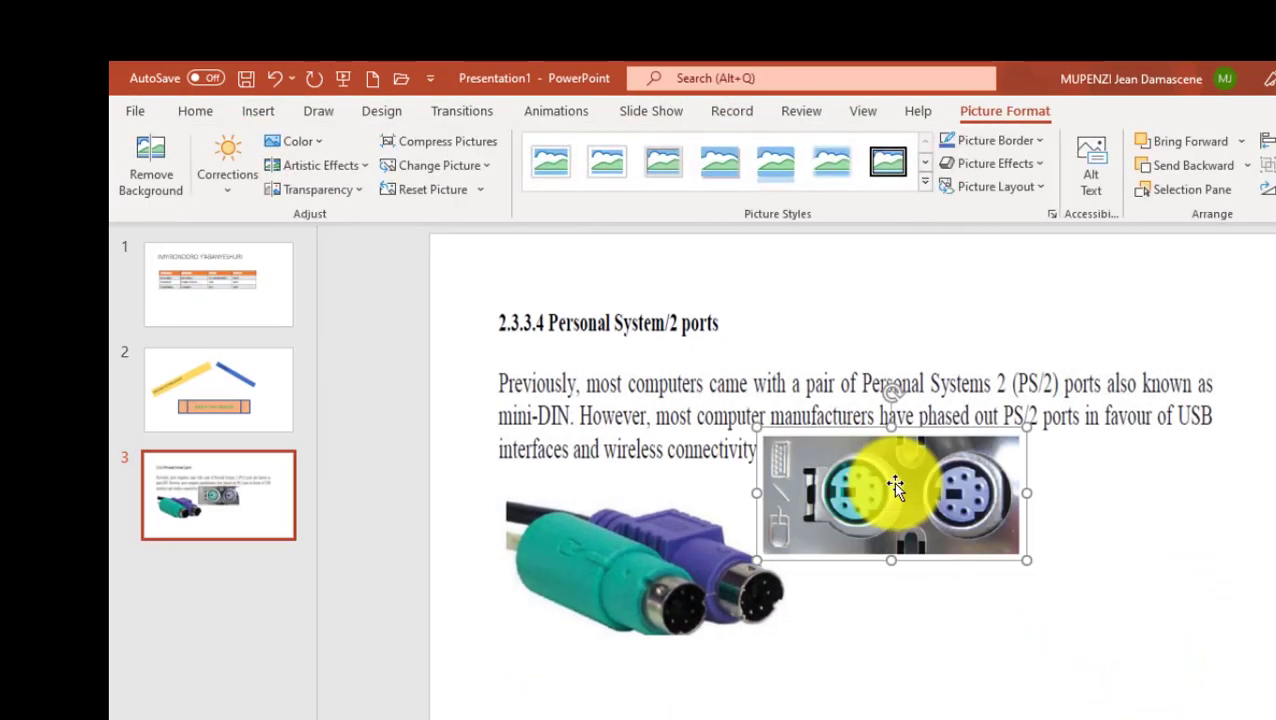
pyautogui.moveTo(897, 490); pyautogui.dragTo(962, 546)
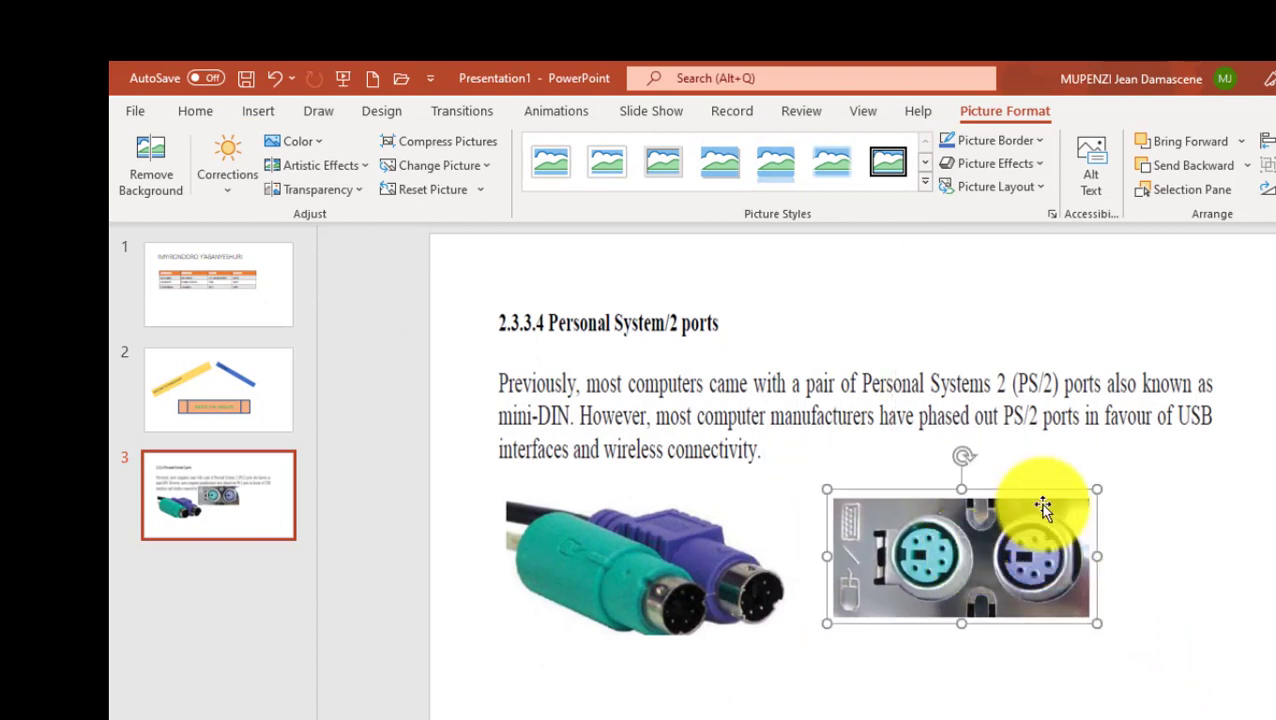
pyautogui.moveTo(1101, 630); pyautogui.dragTo(1133, 645)
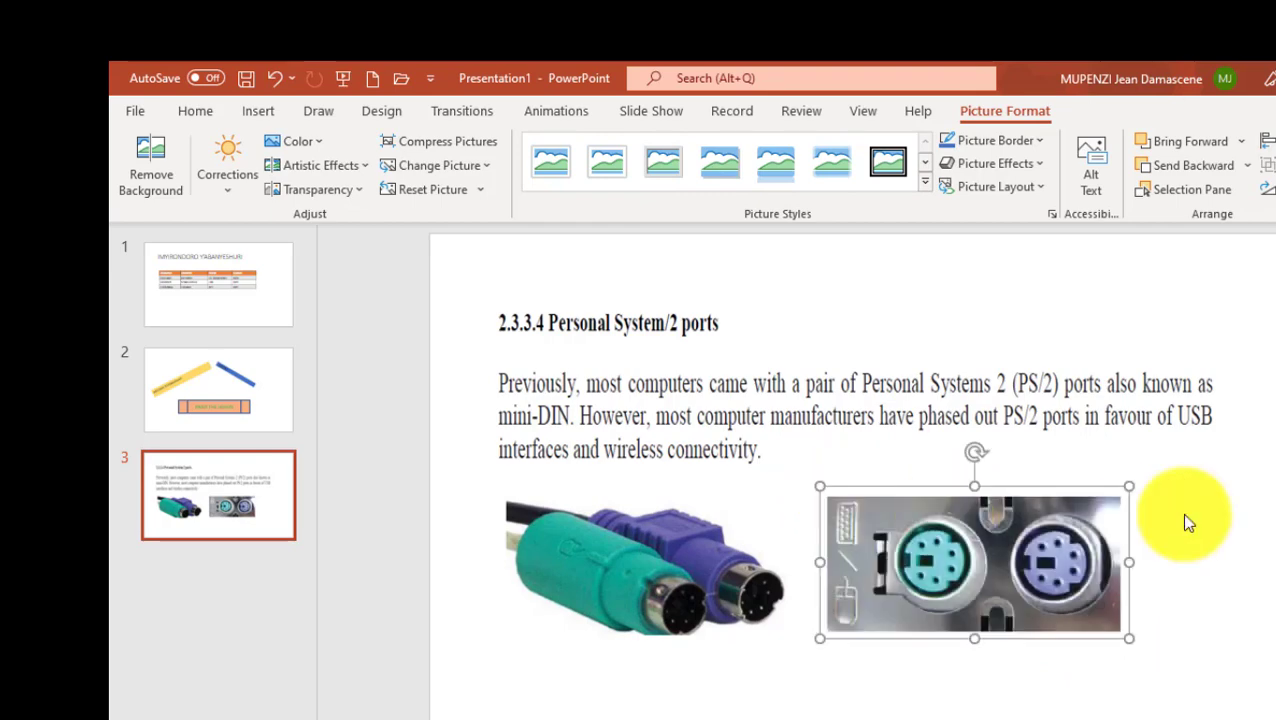
pyautogui.click(1210, 516)
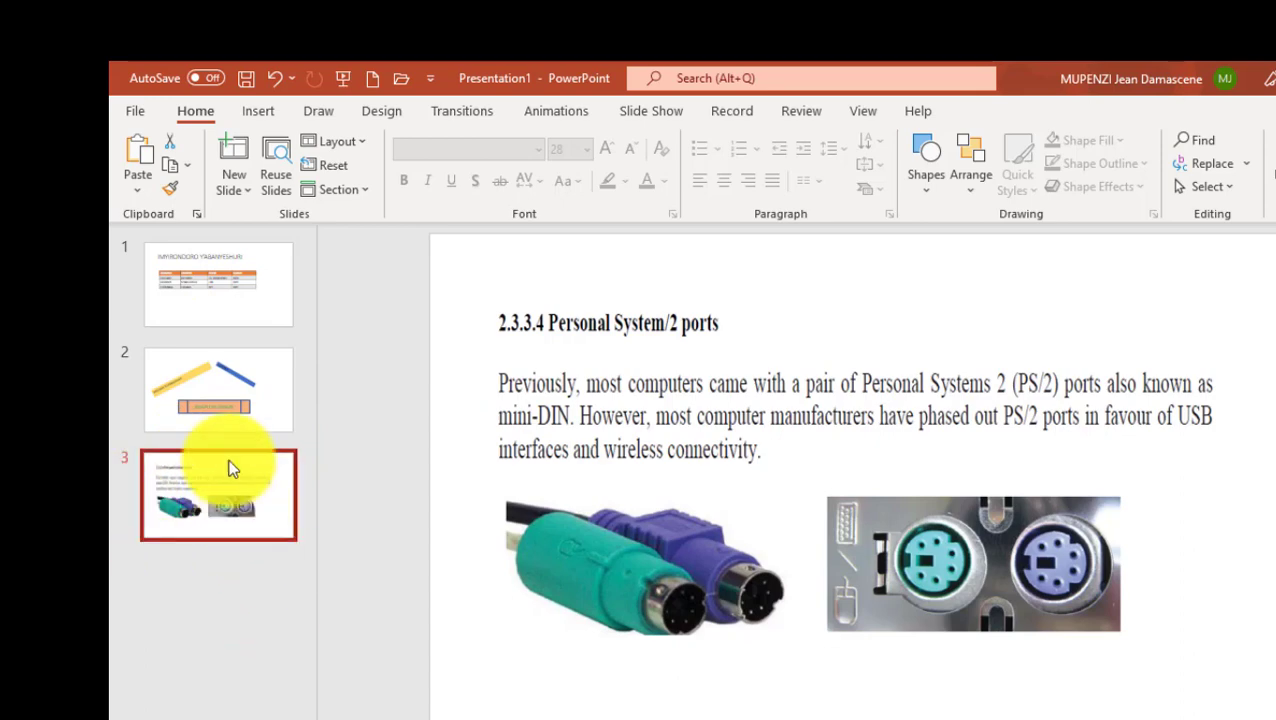
# - Add untitled slide 4 with its content box stretched upward, then switch to the PDF
pyautogui.press('Return')
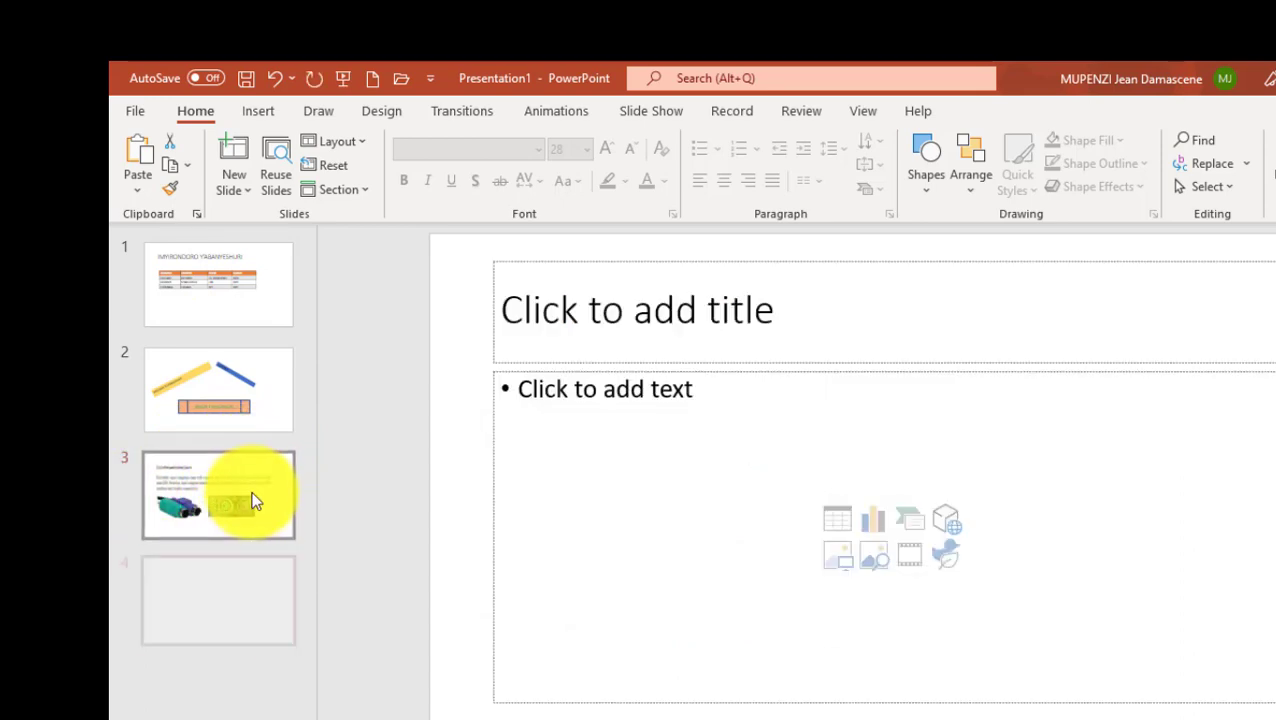
pyautogui.click(619, 262)
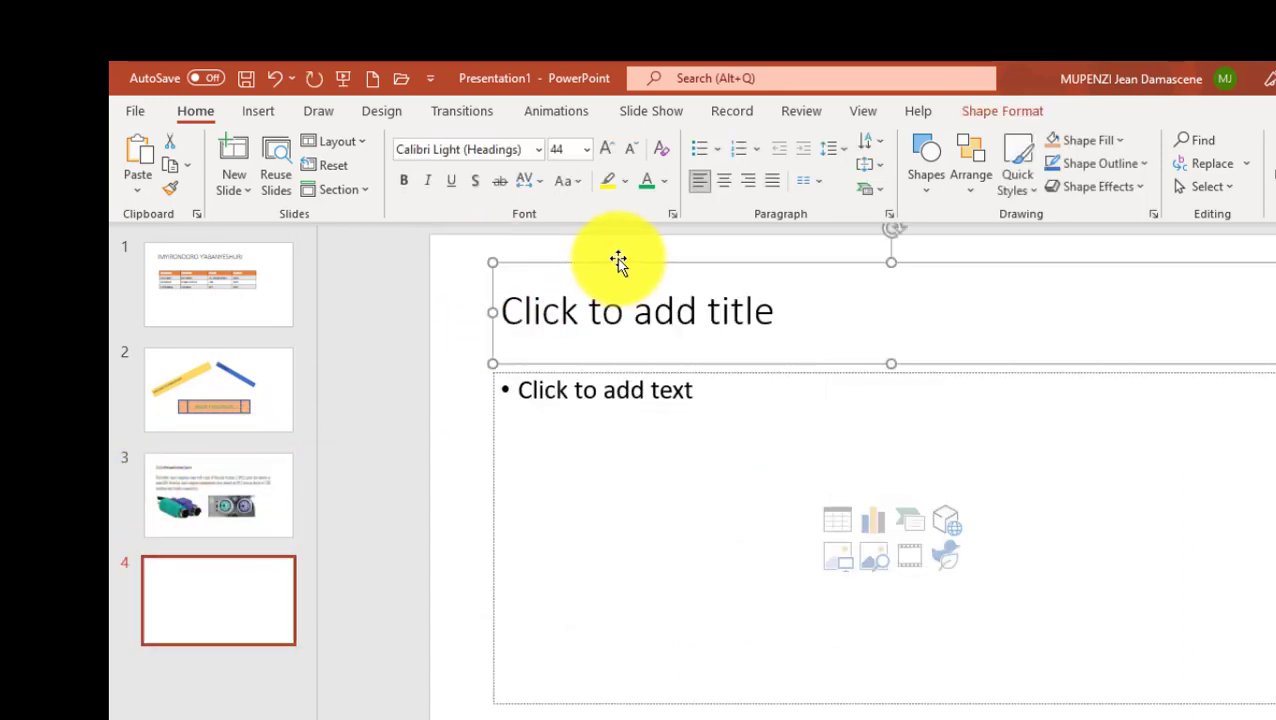
pyautogui.press('Delete')
pyautogui.click(828, 408)
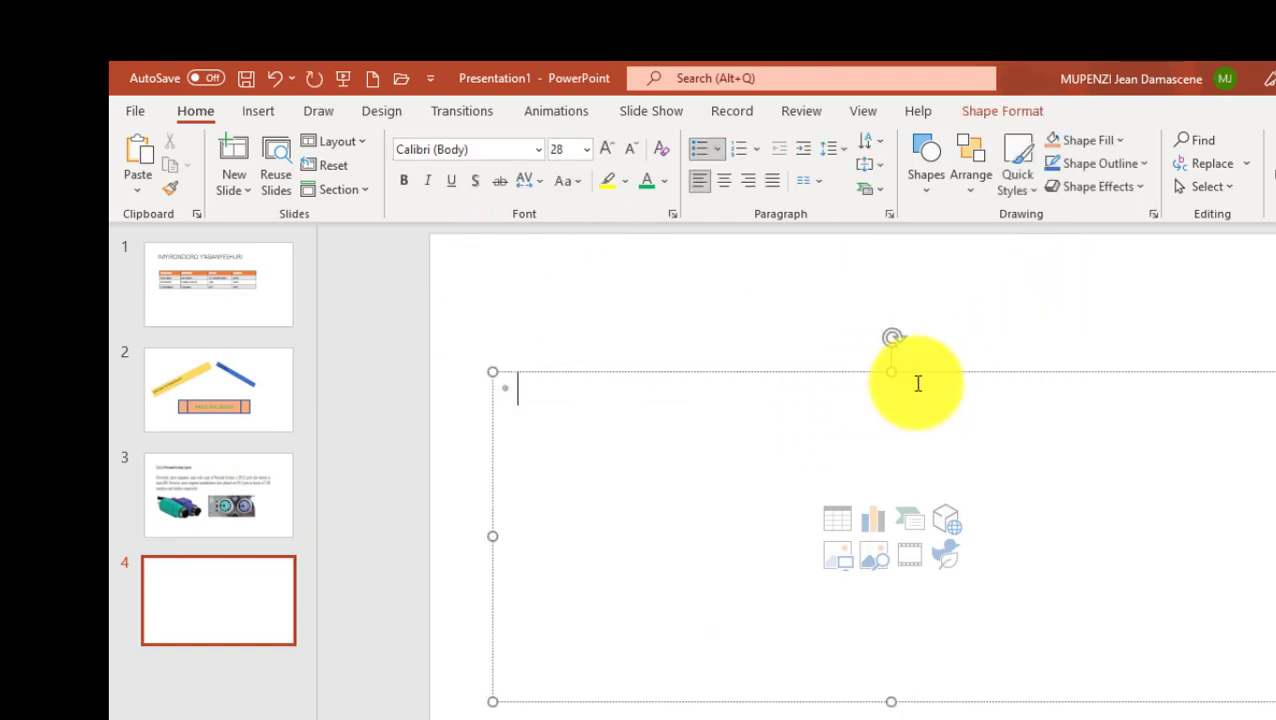
pyautogui.moveTo(892, 373); pyautogui.dragTo(892, 289)
pyautogui.click(666, 322)
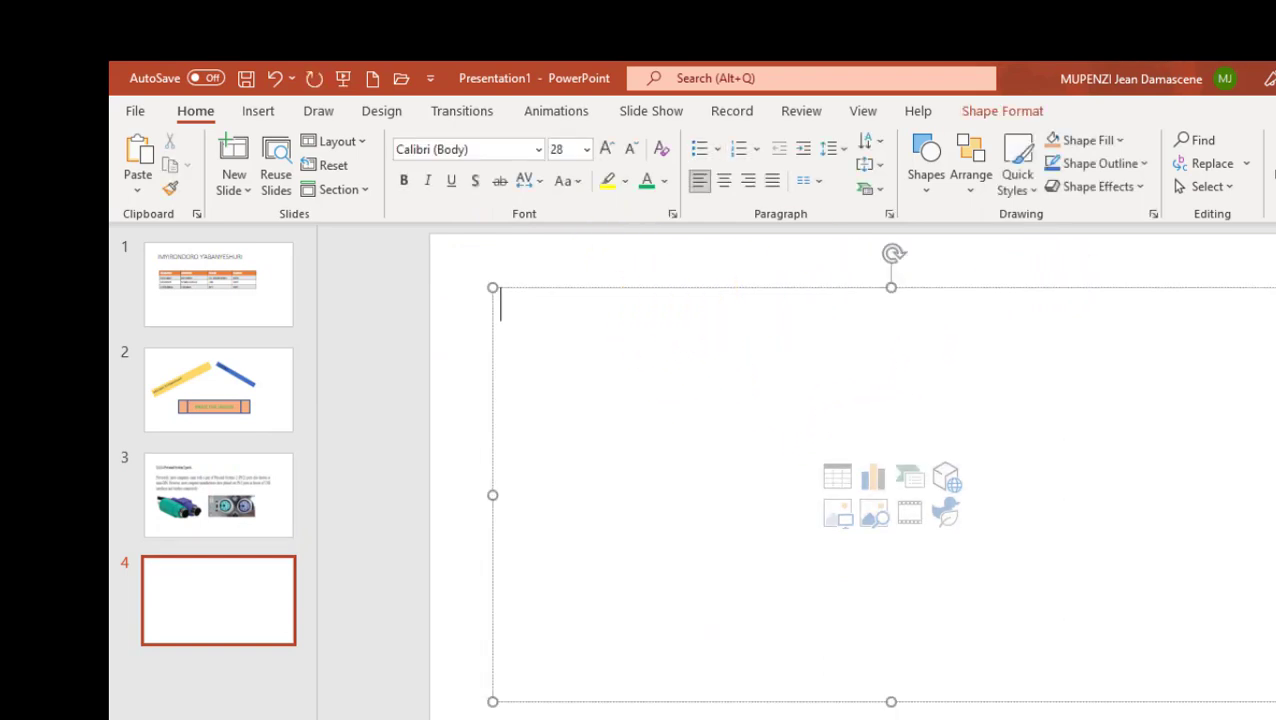
pyautogui.hotkey('alt', 'Tab')
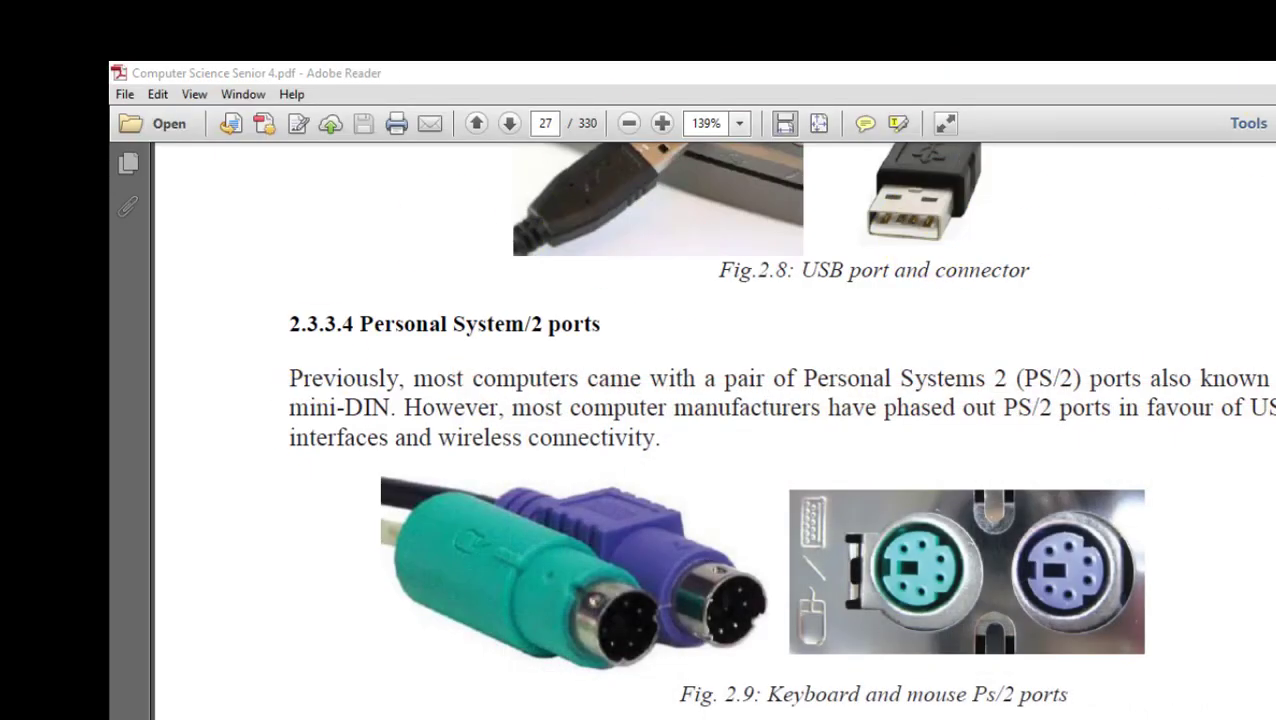
# - Show the desktop, then bring Presentation1 back to the front from the taskbar
pyautogui.press('super+d')
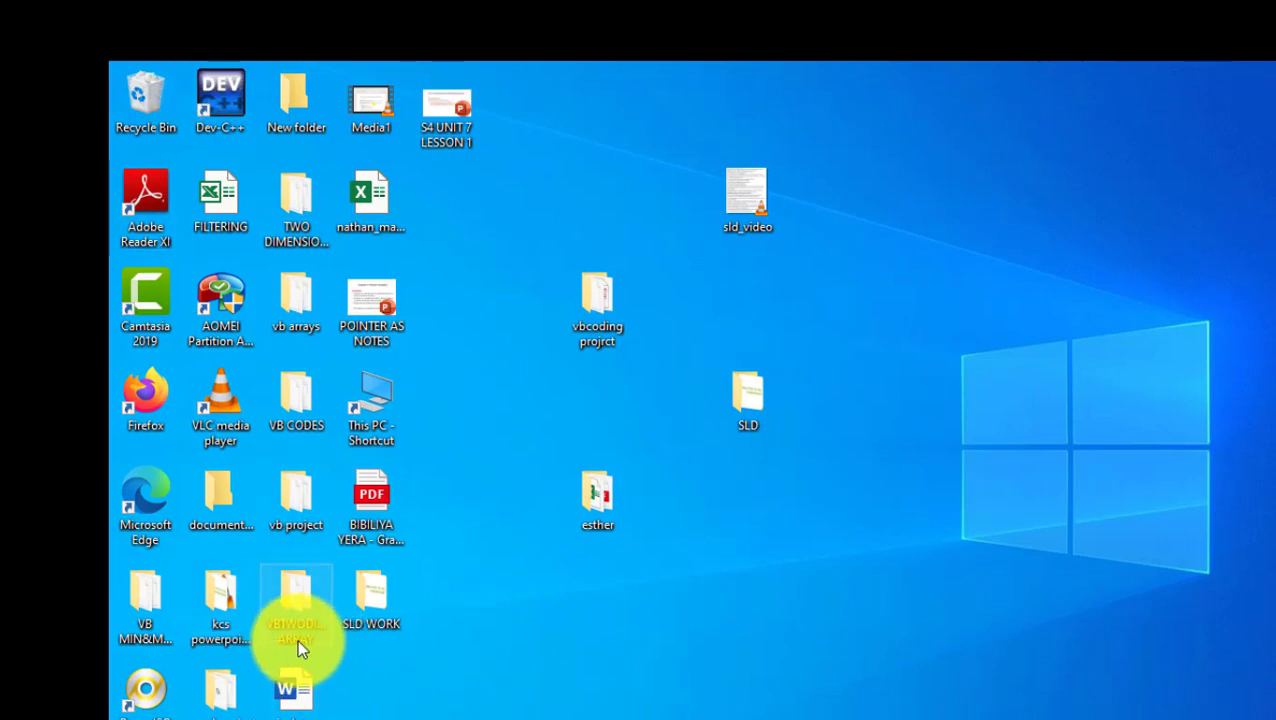
pyautogui.moveTo(975, 716)
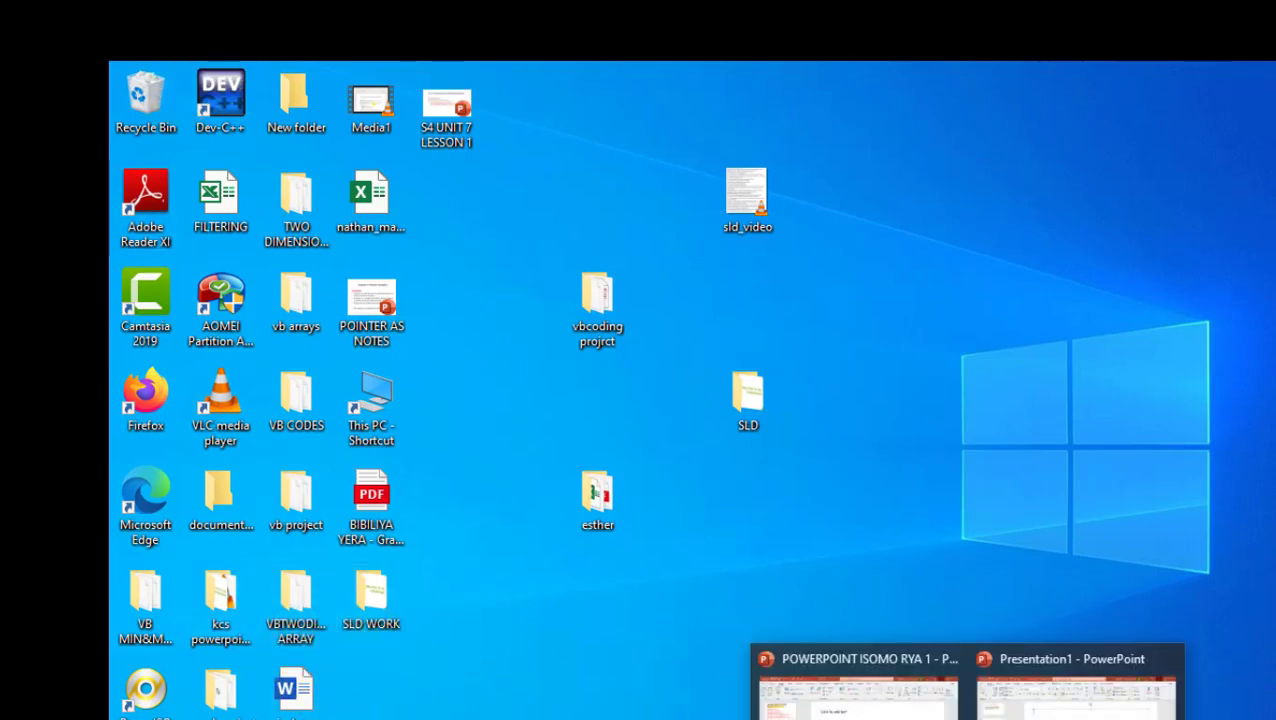
pyautogui.click(1048, 700)
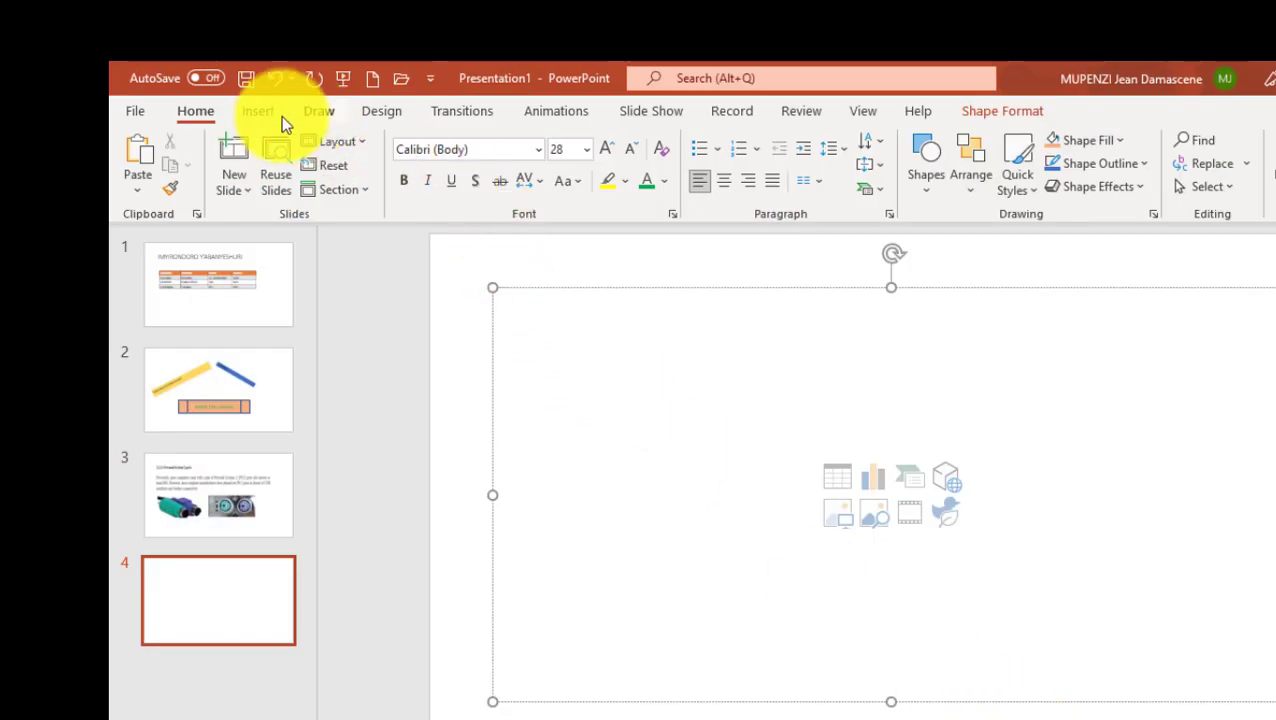
# - Screen-clip the desktop's left-hand icon columns onto slide 4 as a picture
pyautogui.click(273, 111)
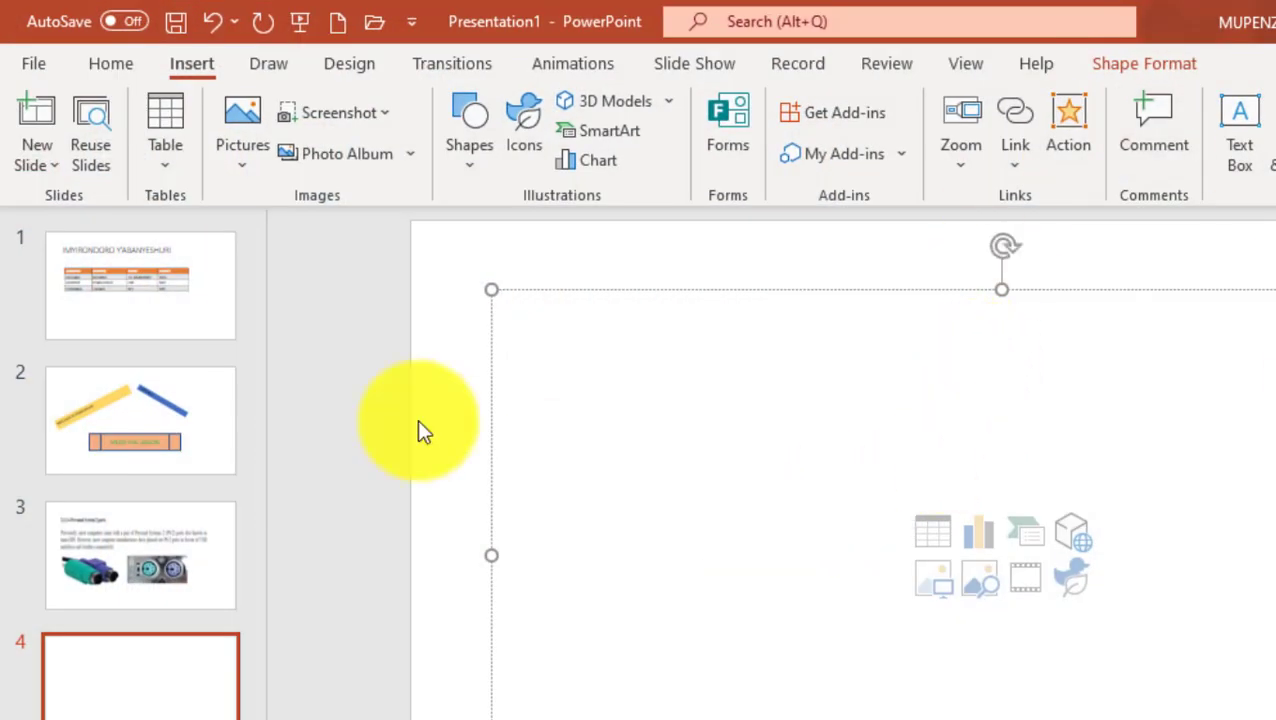
pyautogui.click(385, 115)
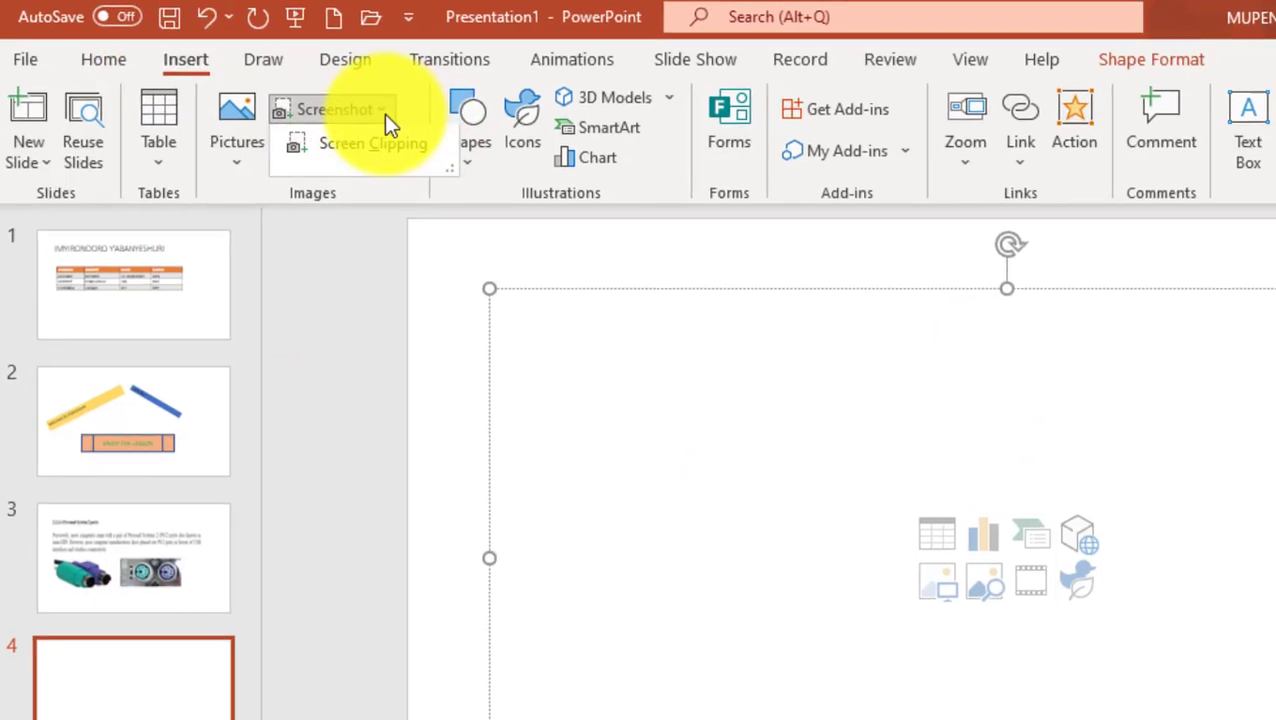
pyautogui.click(344, 115)
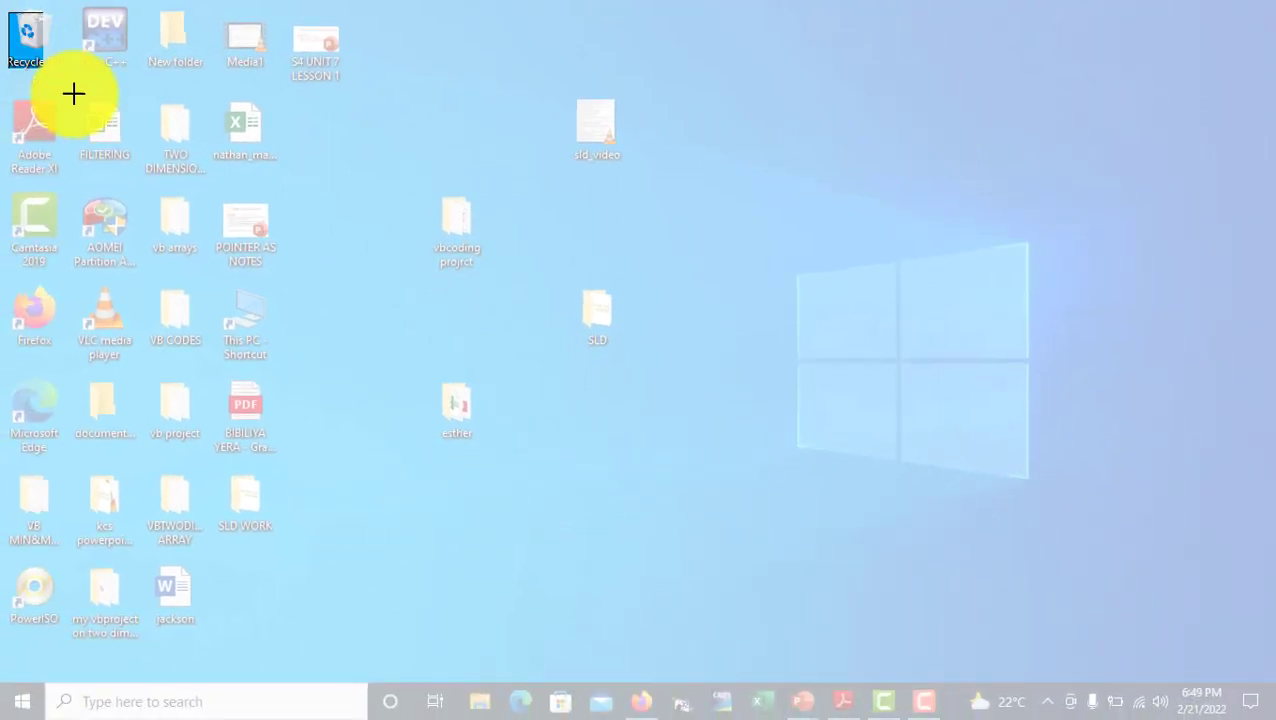
pyautogui.moveTo(74, 93); pyautogui.dragTo(357, 540)
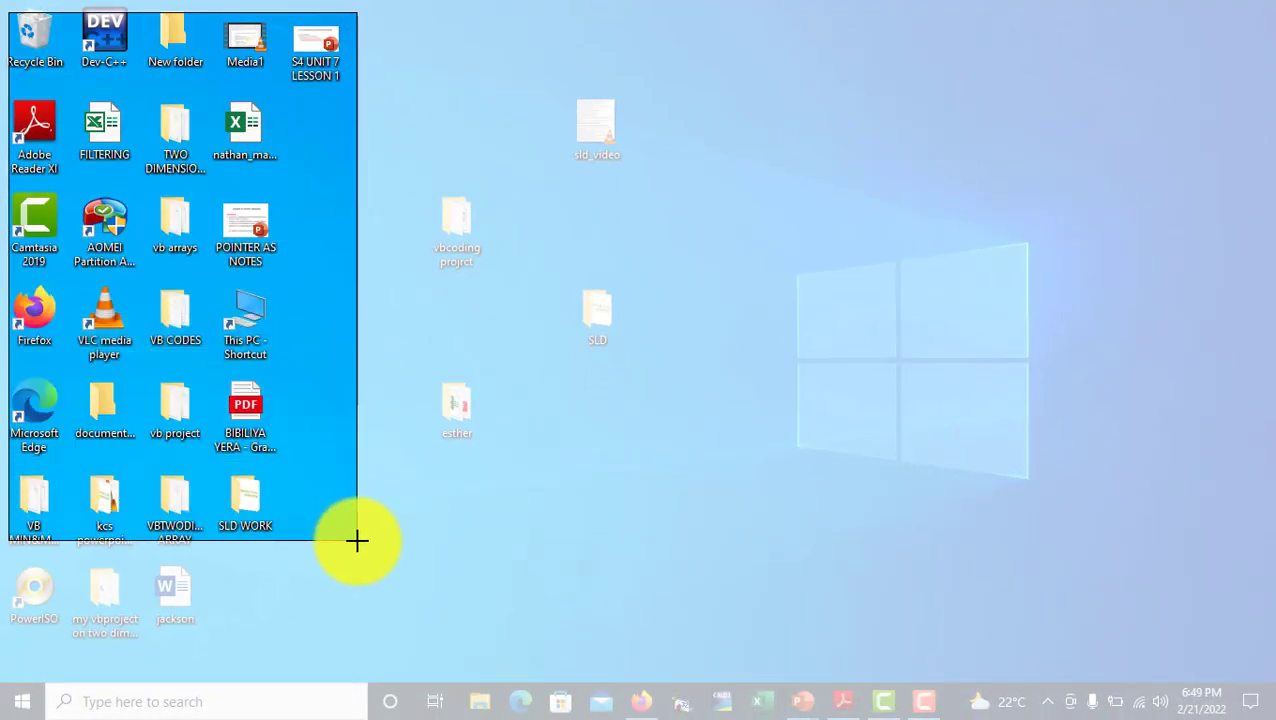
pyautogui.moveTo(357, 540); pyautogui.dragTo(413, 649)
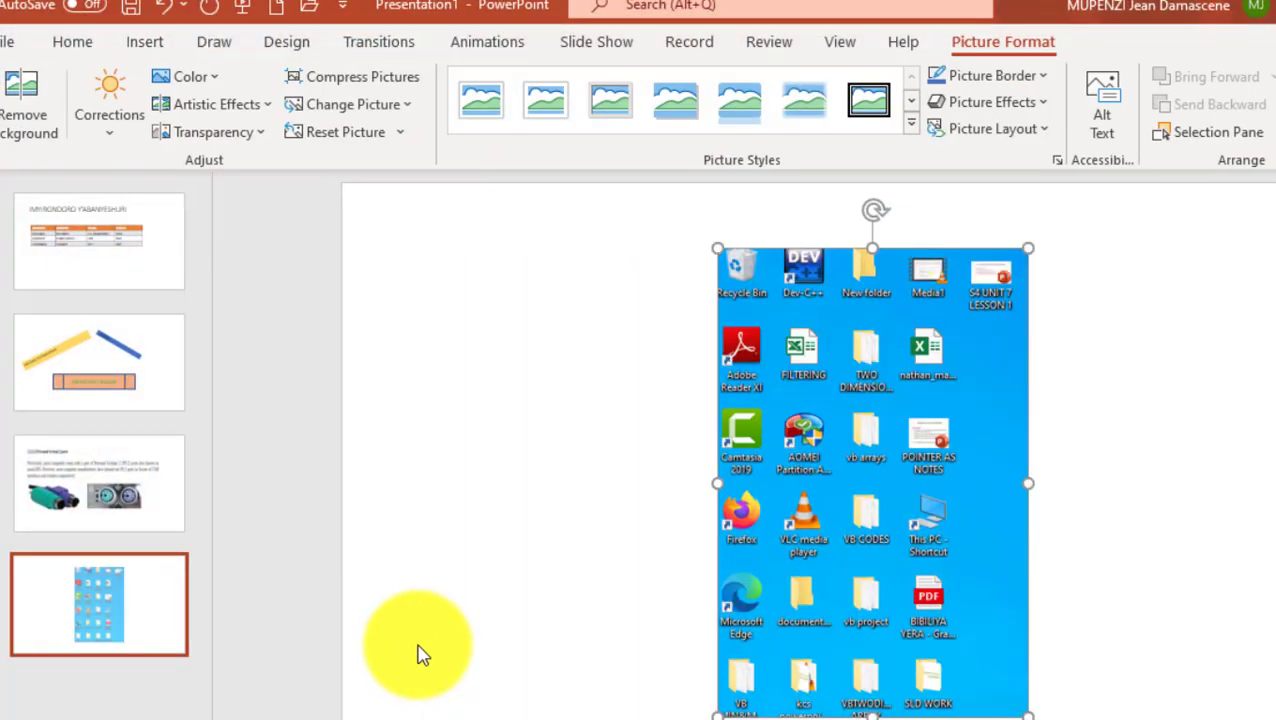
# - Move the desktop screenshot picture left and give its size a first rough adjustment
pyautogui.moveTo(772, 332)
pyautogui.mouseDown()
pyautogui.moveTo(531, 309)
pyautogui.moveTo(564, 319)
pyautogui.mouseUp()
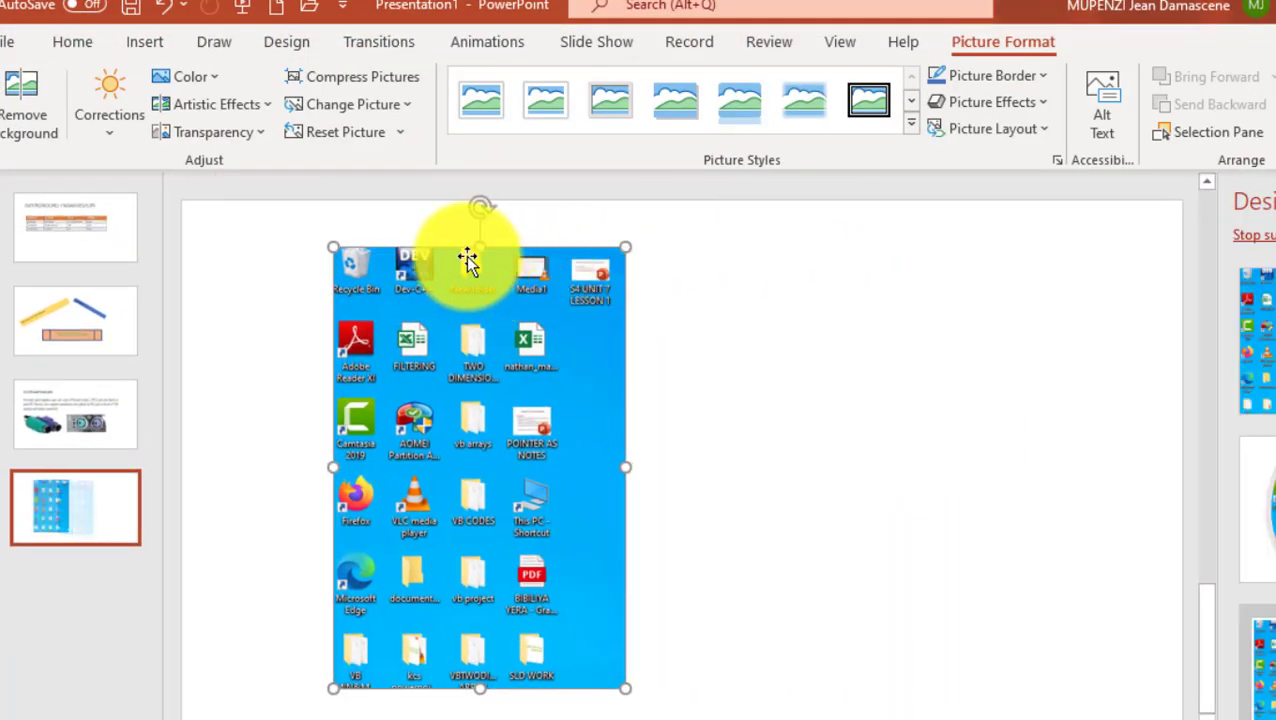
pyautogui.moveTo(480, 247); pyautogui.dragTo(480, 311)
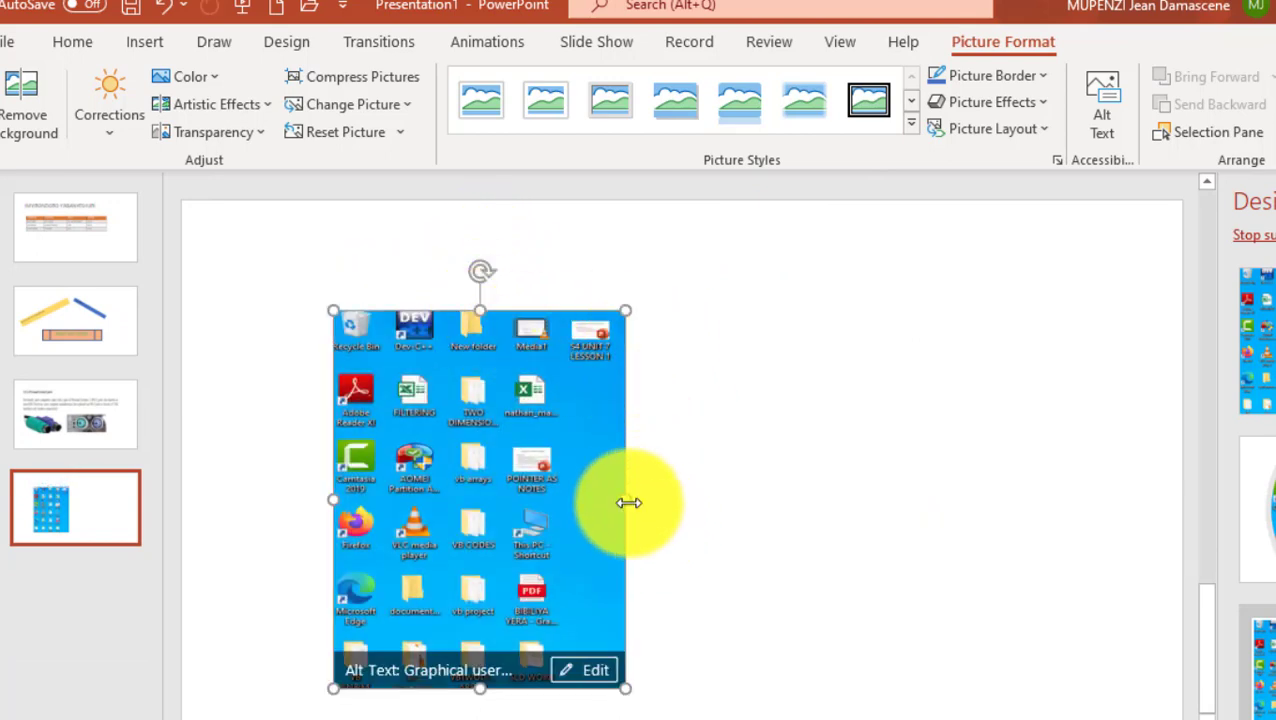
pyautogui.moveTo(628, 502); pyautogui.dragTo(667, 502)
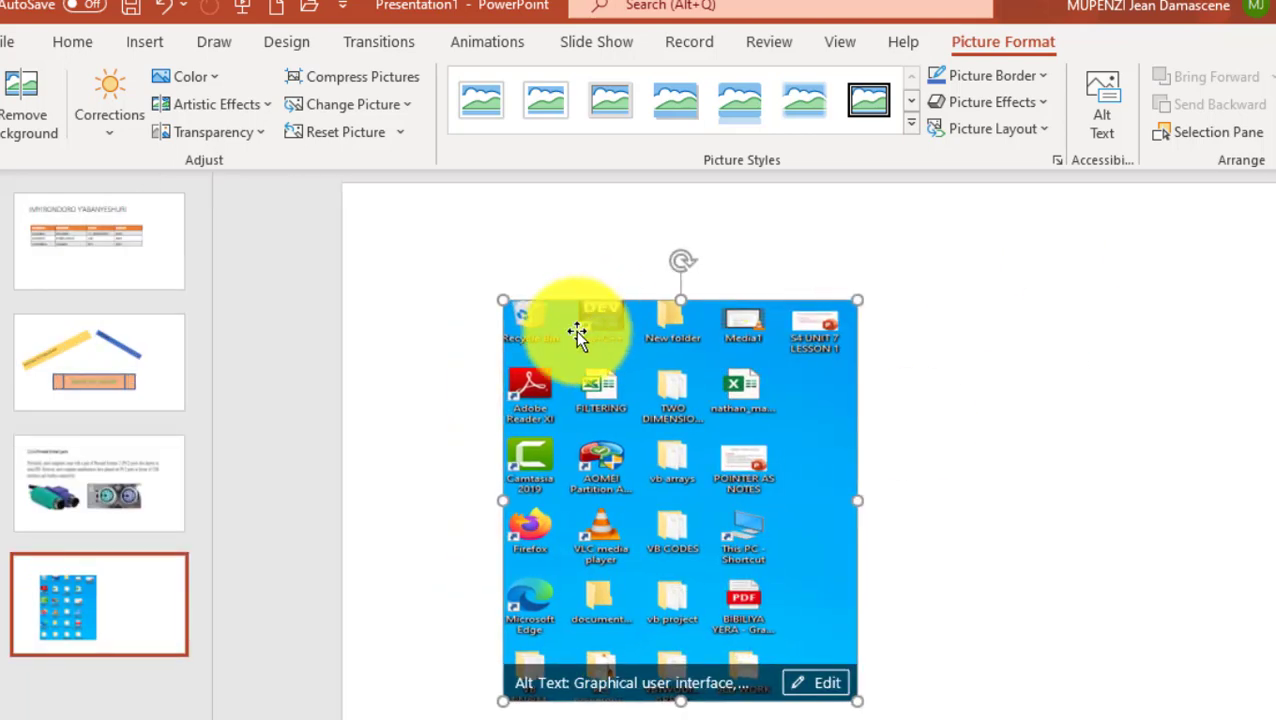
pyautogui.moveTo(720, 440); pyautogui.dragTo(717, 407)
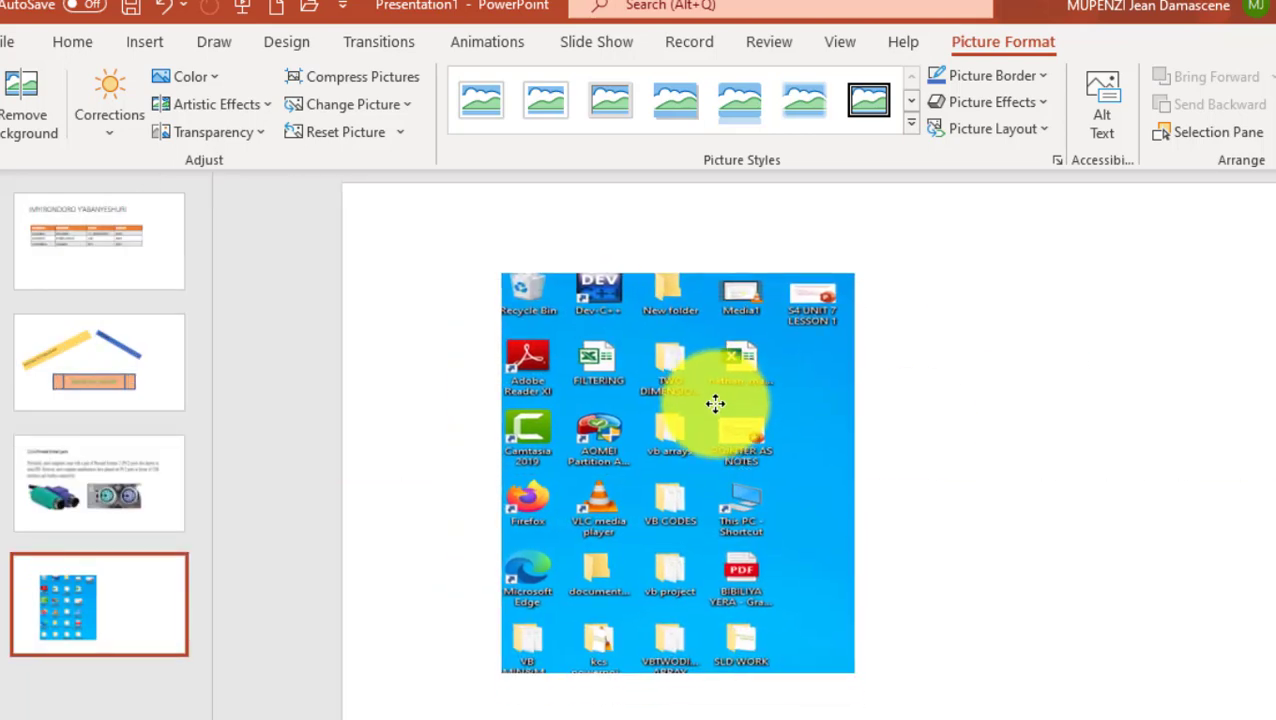
pyautogui.moveTo(854, 667); pyautogui.dragTo(890, 707)
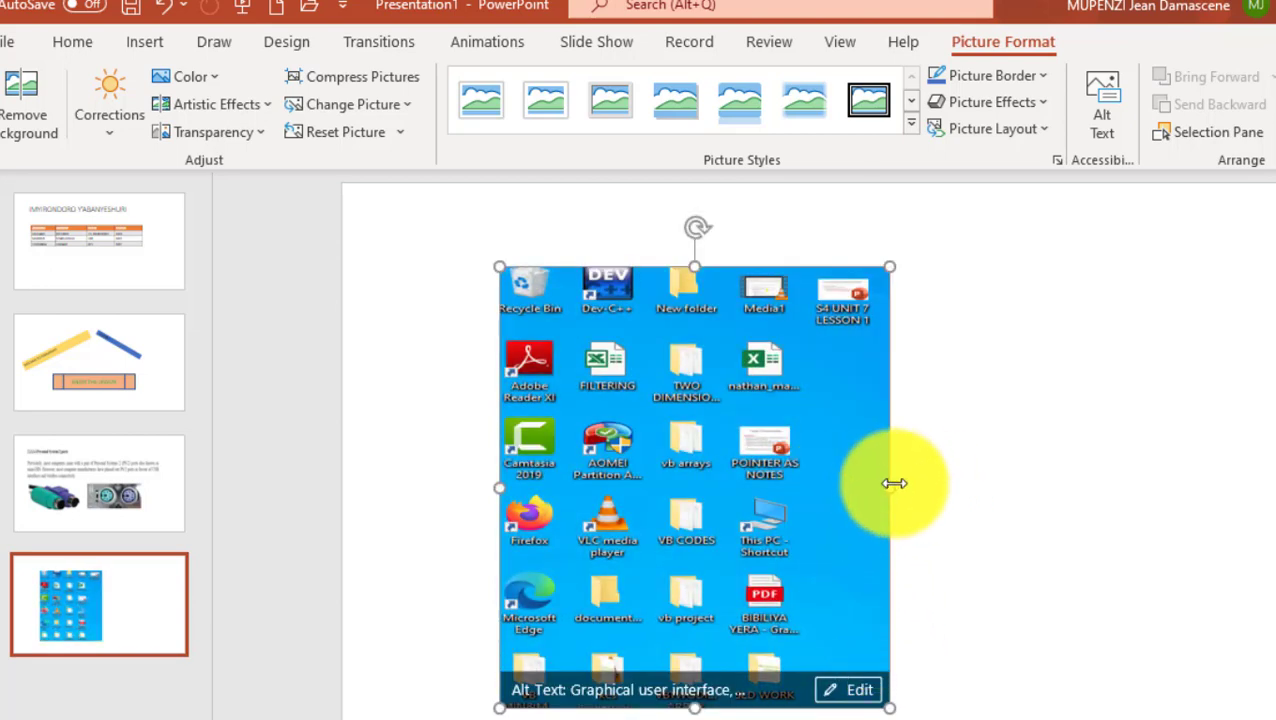
pyautogui.moveTo(891, 486); pyautogui.dragTo(912, 486)
pyautogui.click(1031, 418)
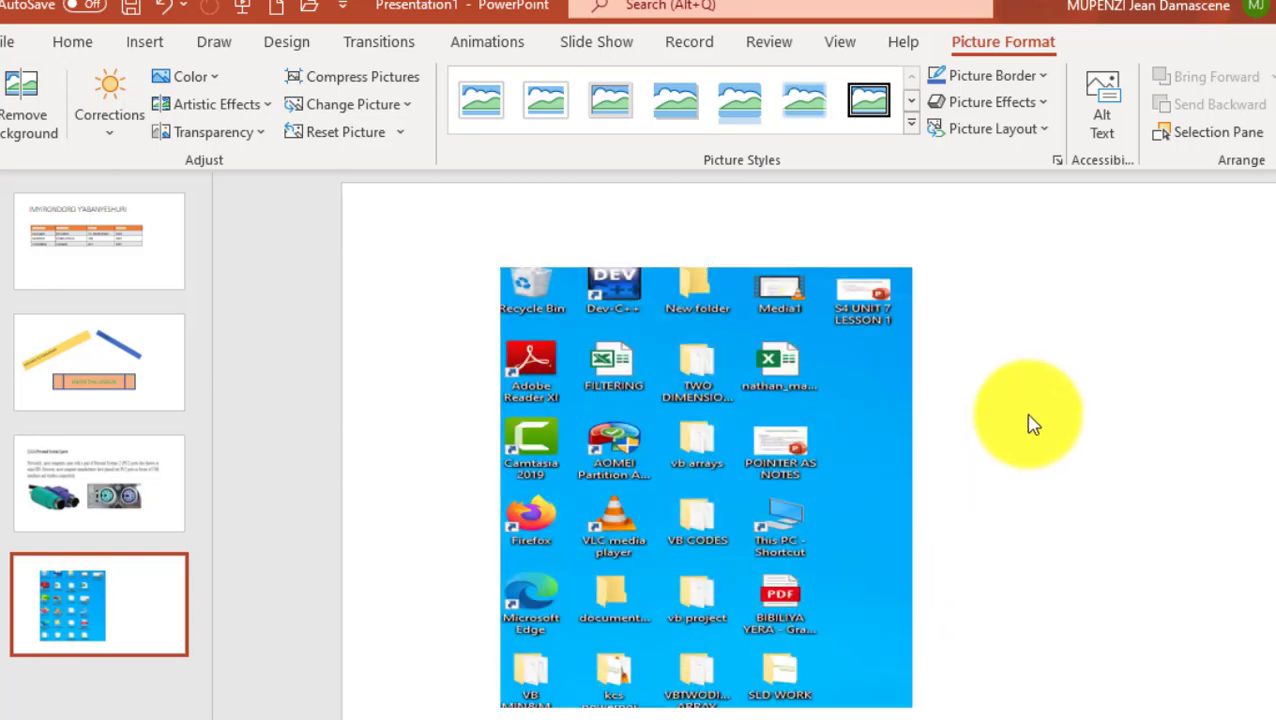
pyautogui.press('F10')
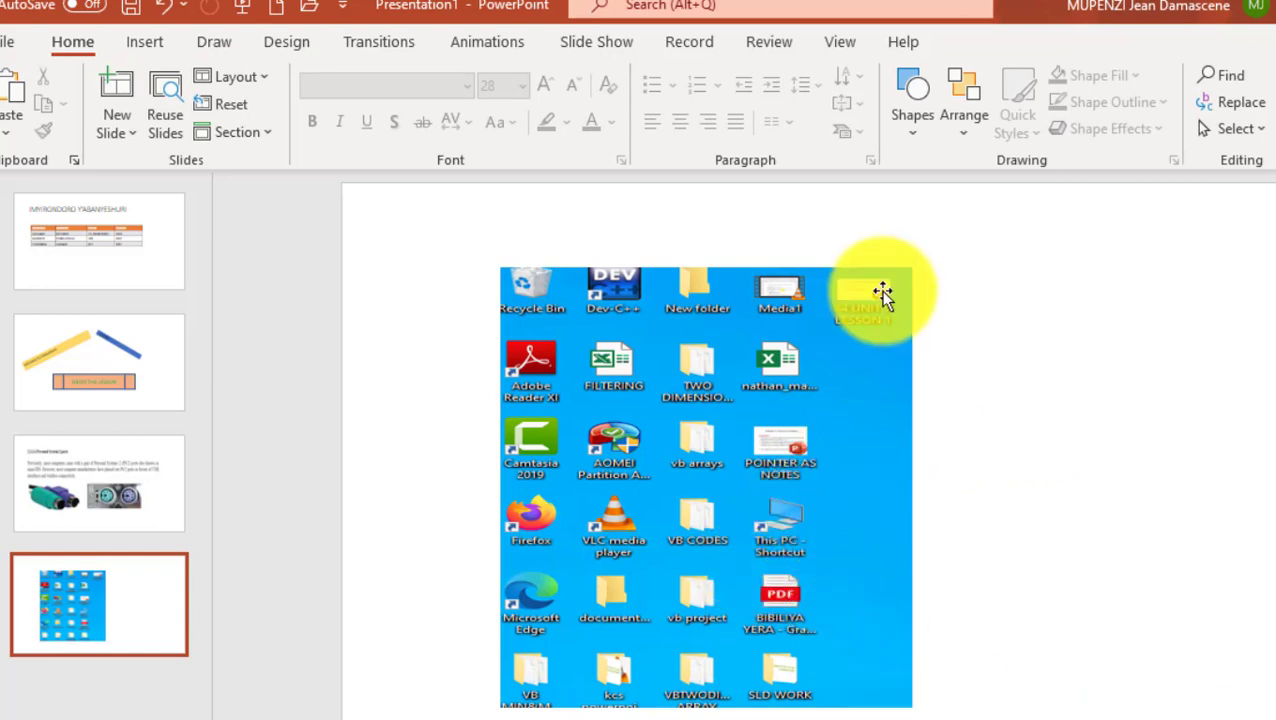
# - Fine-tune the screenshot's width and height and settle it toward the slide's left side
pyautogui.moveTo(660, 322); pyautogui.dragTo(637, 316)
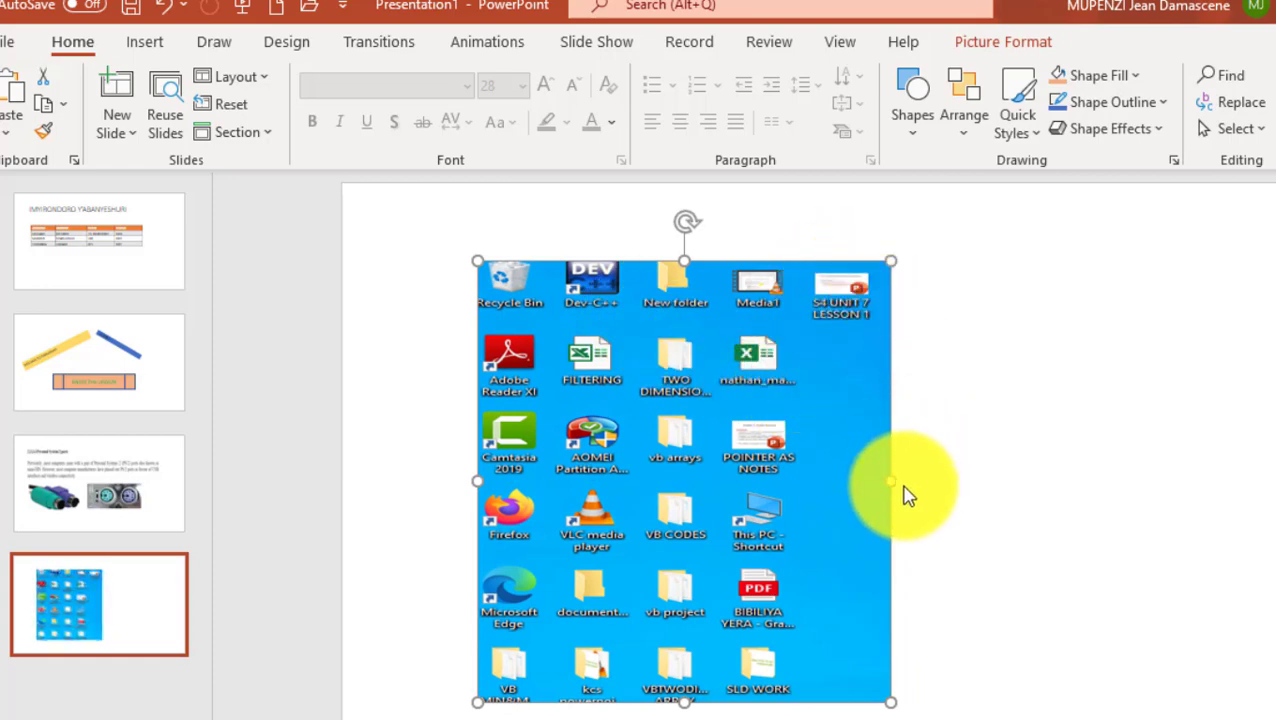
pyautogui.moveTo(895, 481); pyautogui.dragTo(1071, 484)
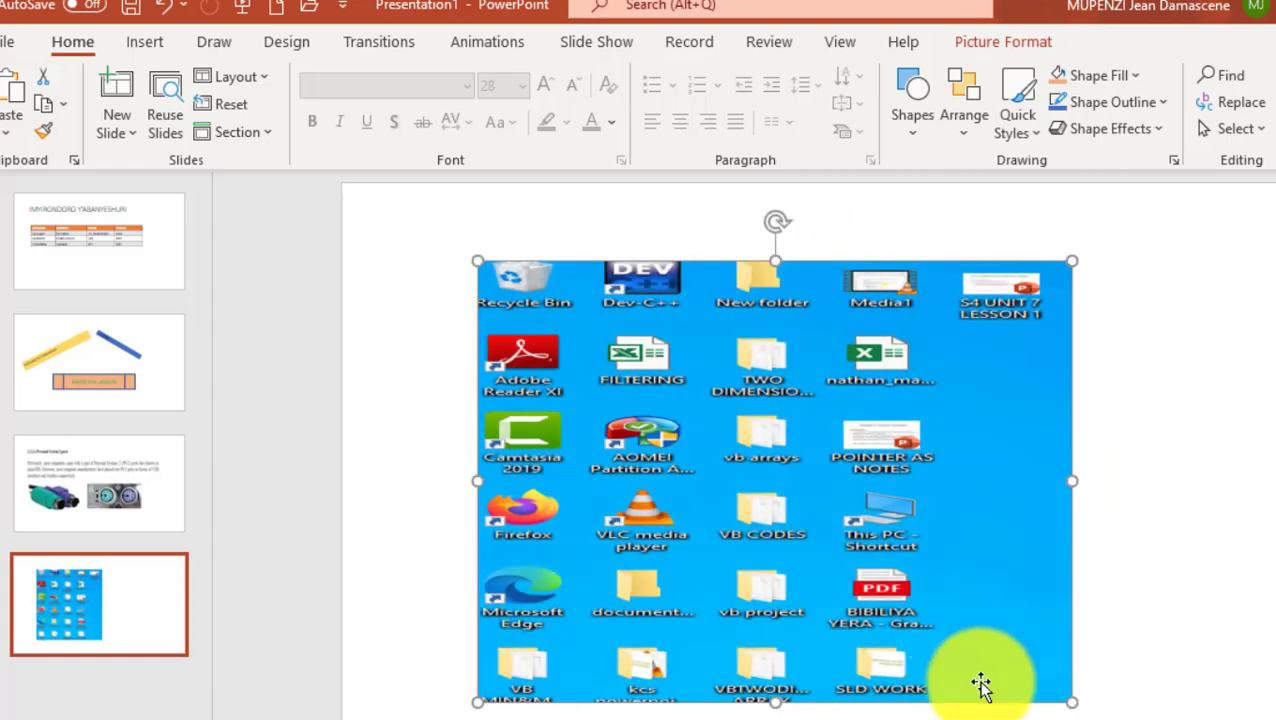
pyautogui.moveTo(1071, 703); pyautogui.dragTo(963, 657)
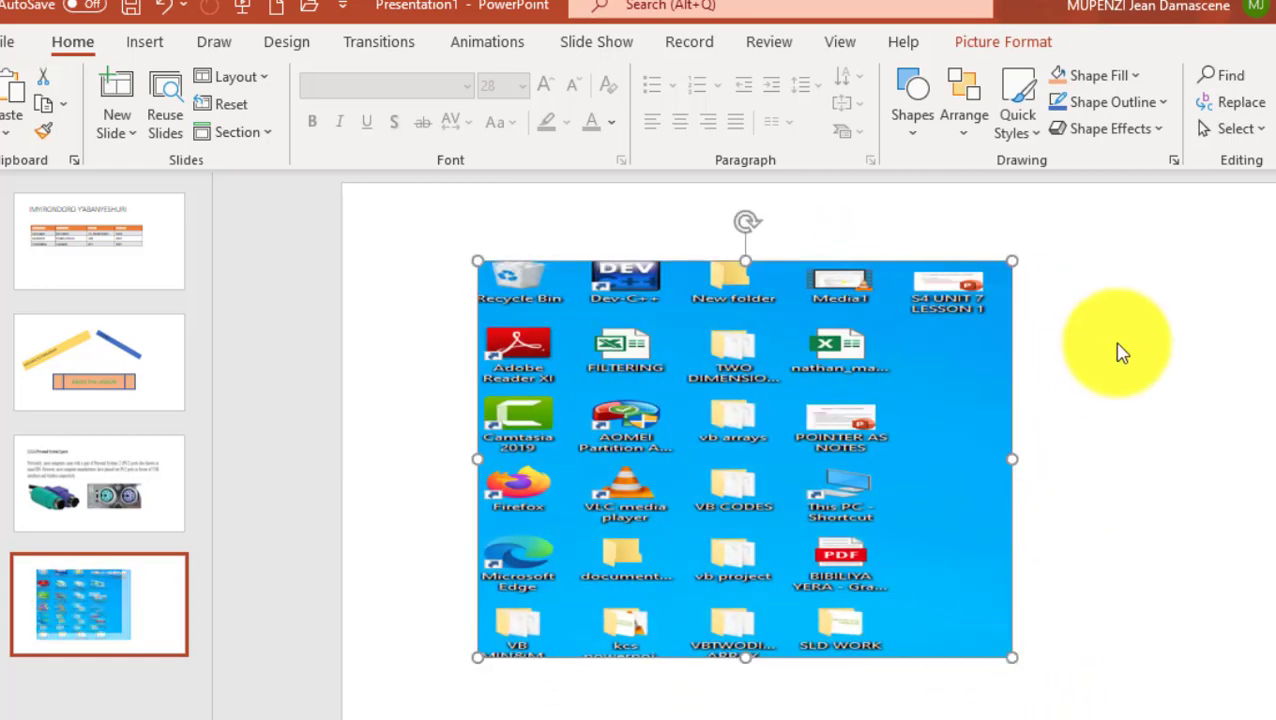
pyautogui.moveTo(641, 356); pyautogui.dragTo(656, 403)
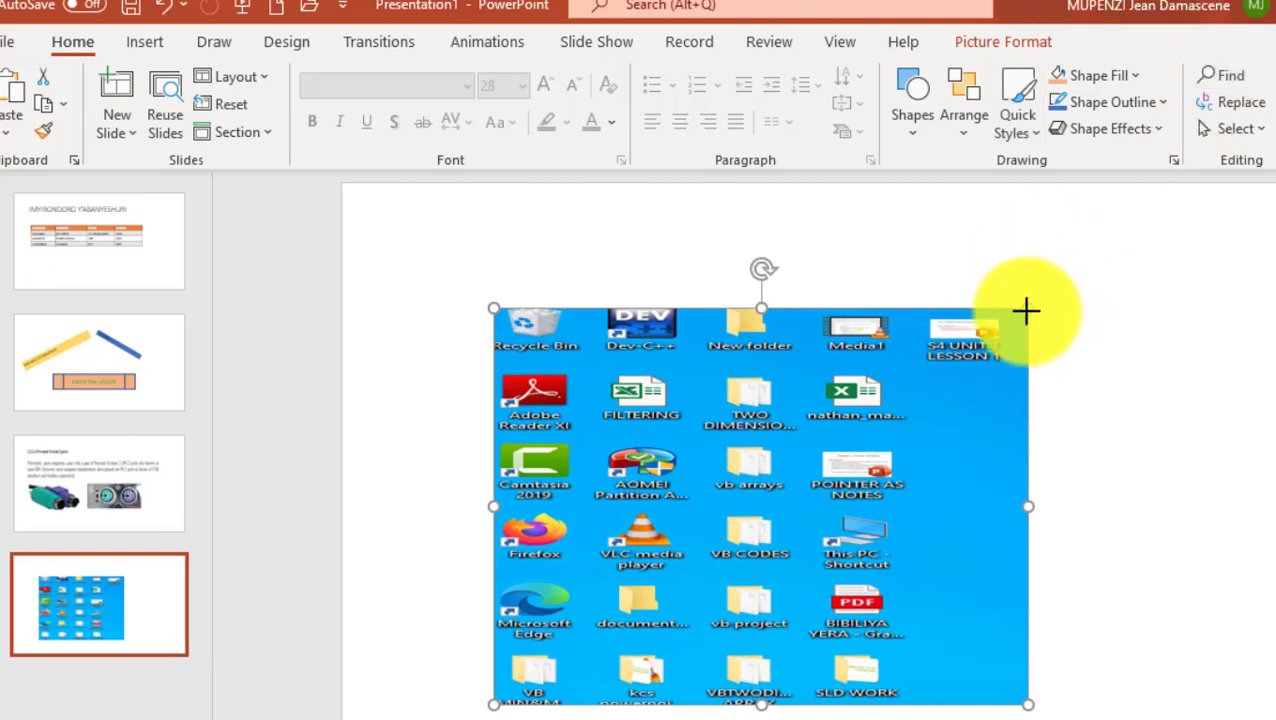
pyautogui.moveTo(1026, 311)
pyautogui.mouseDown()
pyautogui.moveTo(887, 412)
pyautogui.moveTo(1062, 282)
pyautogui.mouseUp()
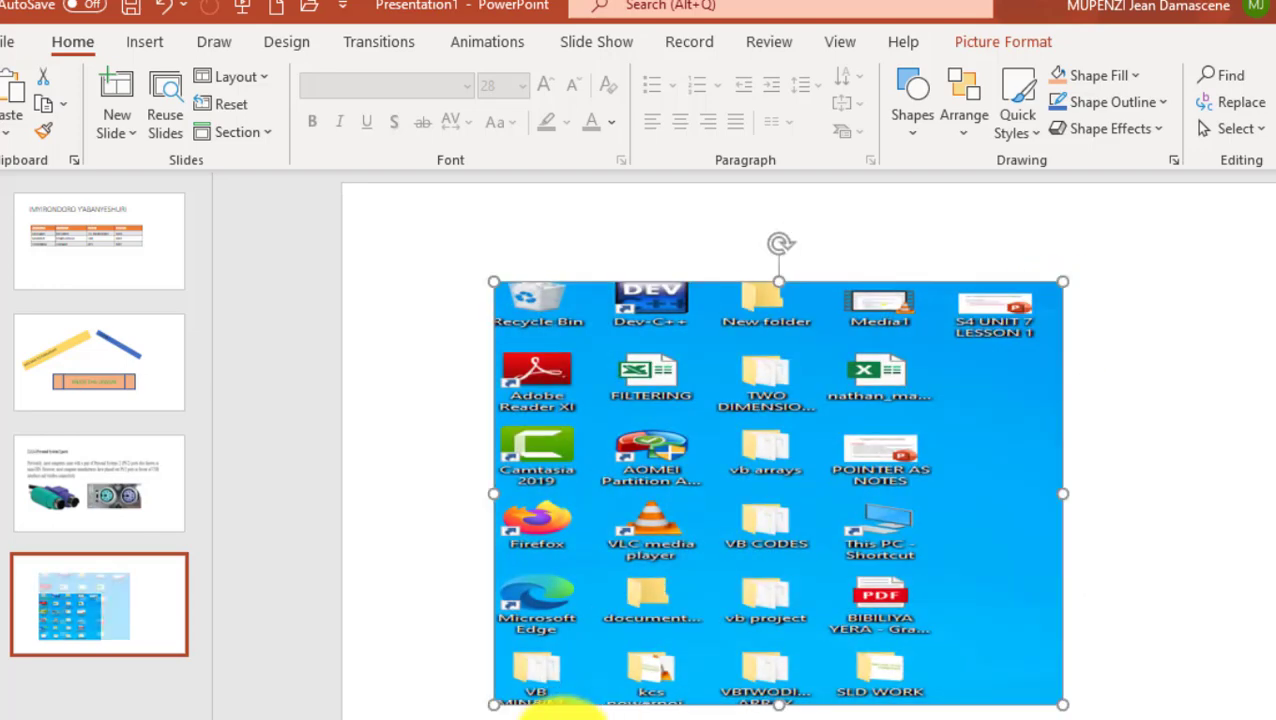
pyautogui.moveTo(495, 706); pyautogui.dragTo(511, 691)
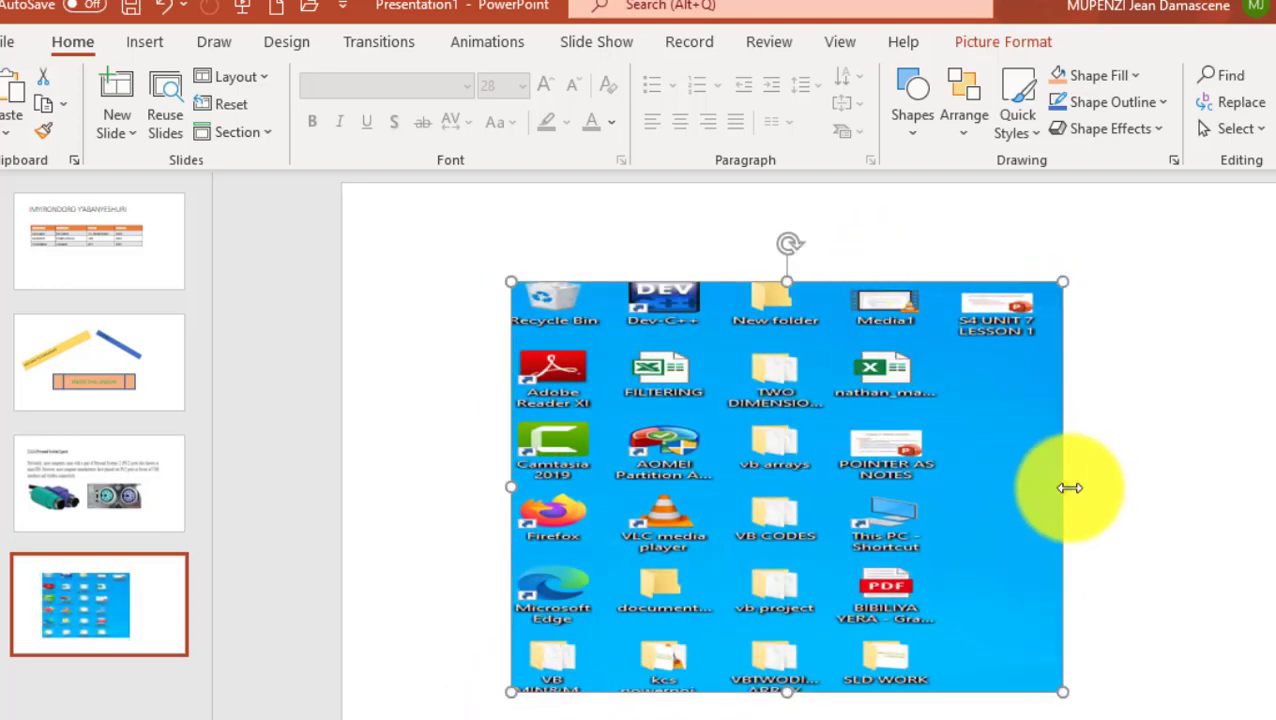
pyautogui.moveTo(1069, 487); pyautogui.dragTo(988, 505)
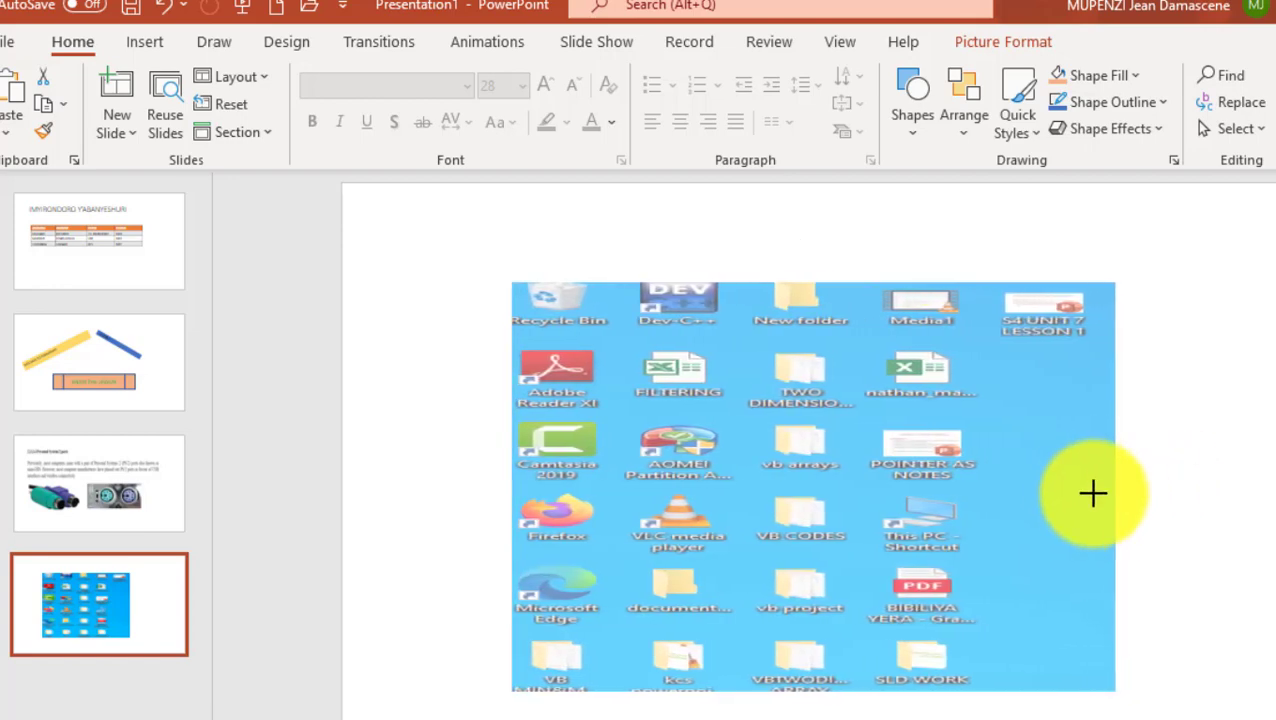
pyautogui.moveTo(758, 282); pyautogui.dragTo(759, 292)
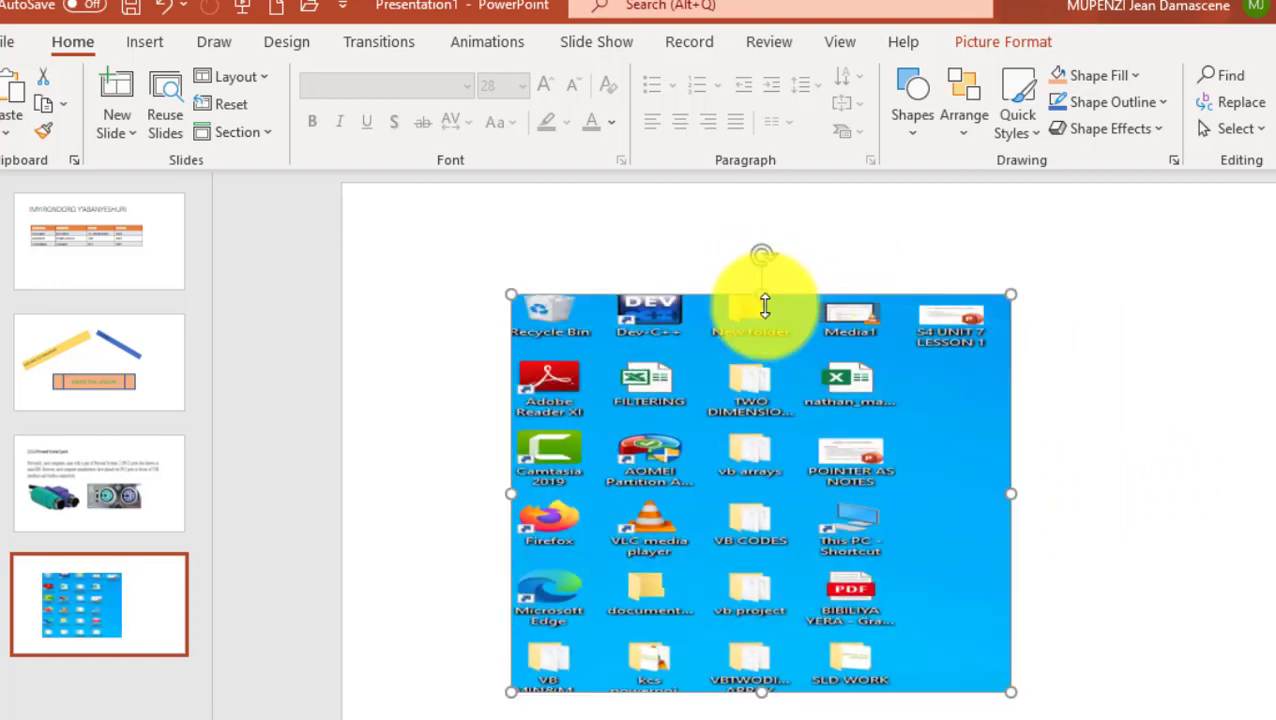
pyautogui.moveTo(903, 512); pyautogui.dragTo(817, 470)
pyautogui.click(1072, 485)
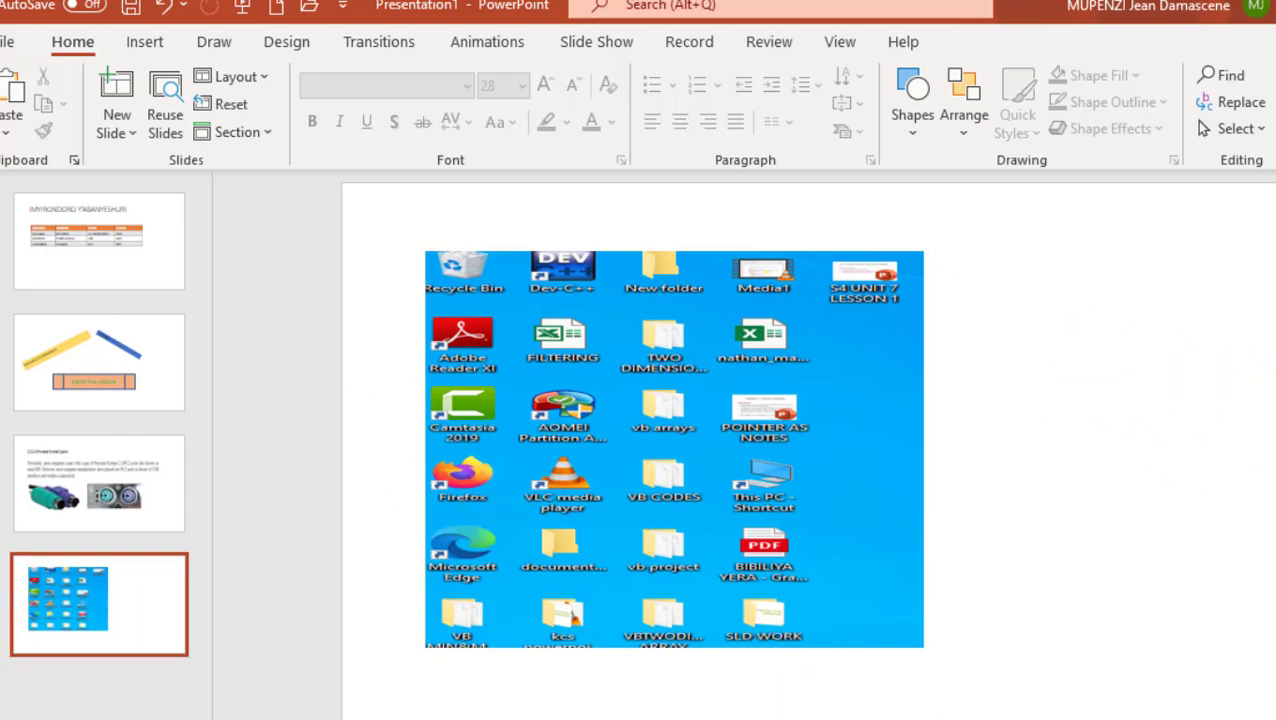
# - Delete empty slide 3 from the ISOMO RYA 2 lesson presentation, then return to Presentation1
pyautogui.moveTo(855, 714)
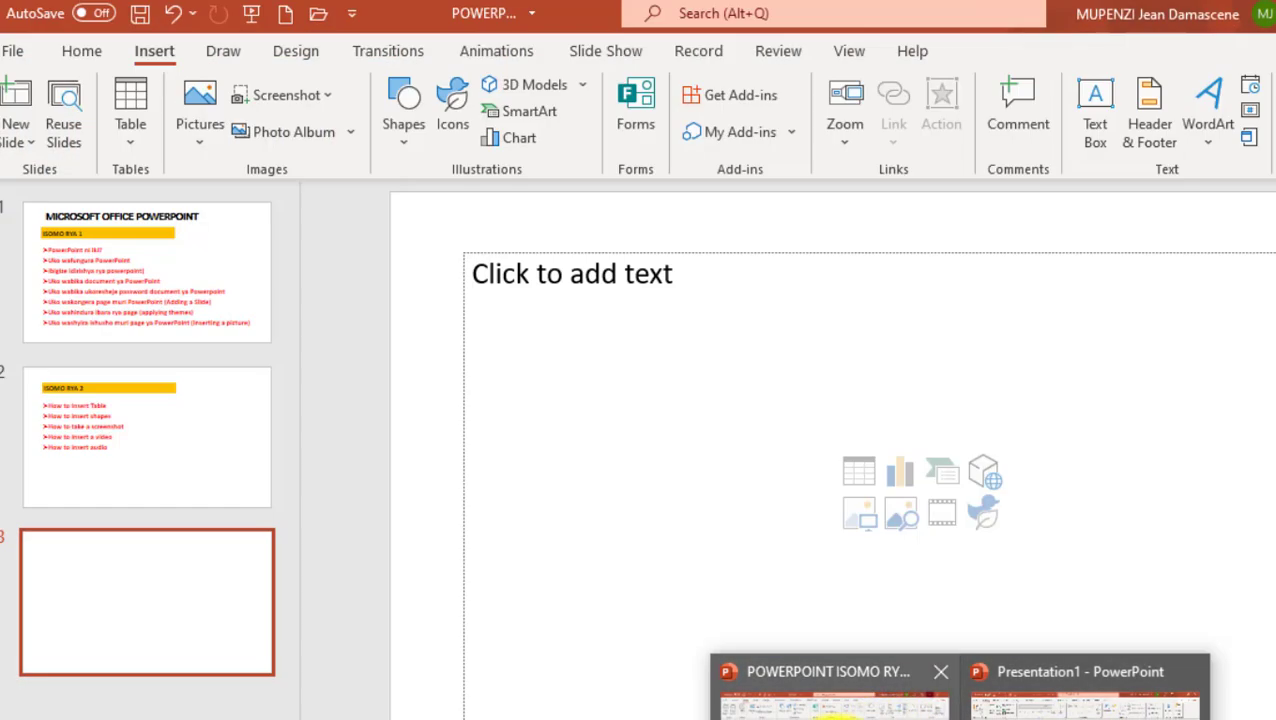
pyautogui.click(830, 705)
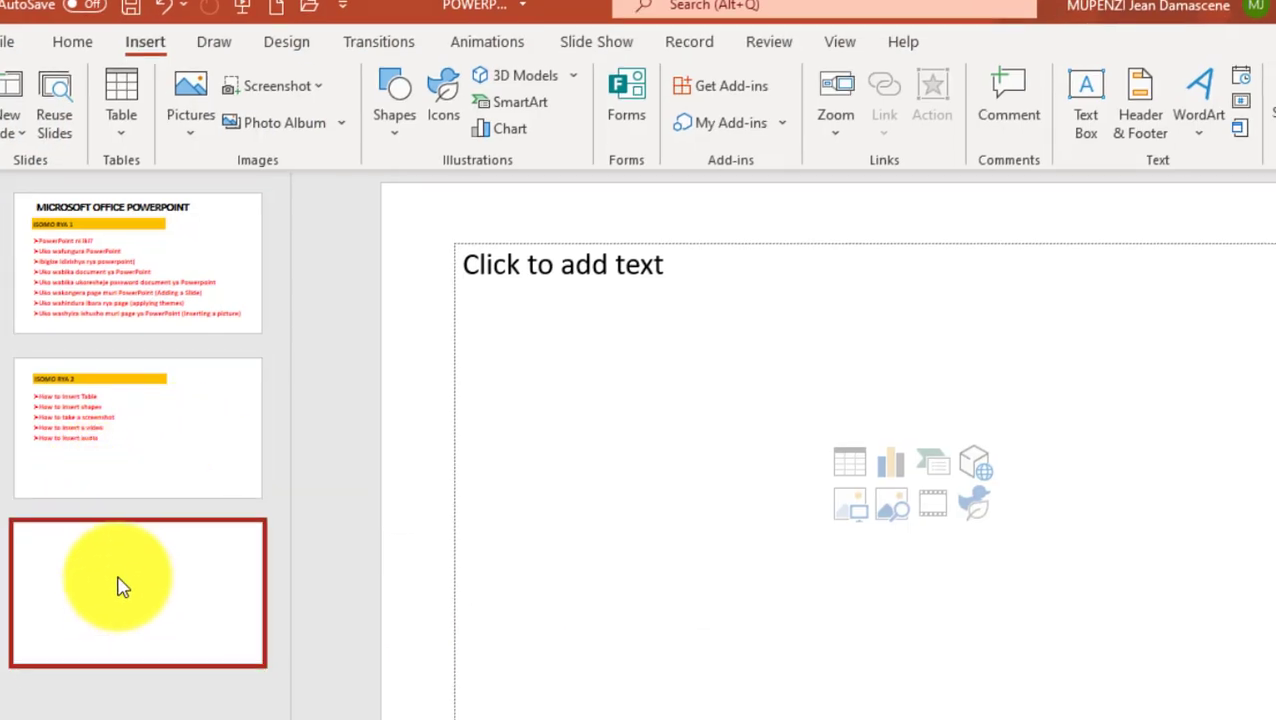
pyautogui.press('Delete')
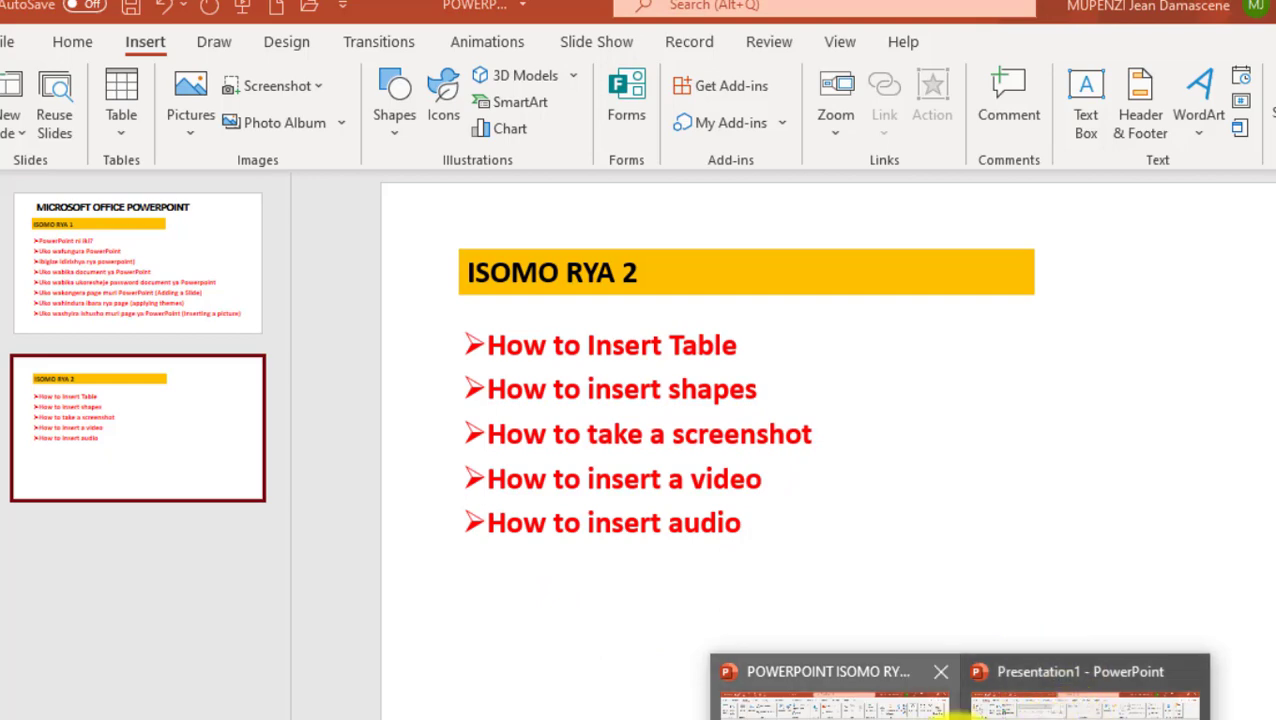
pyautogui.click(1040, 690)
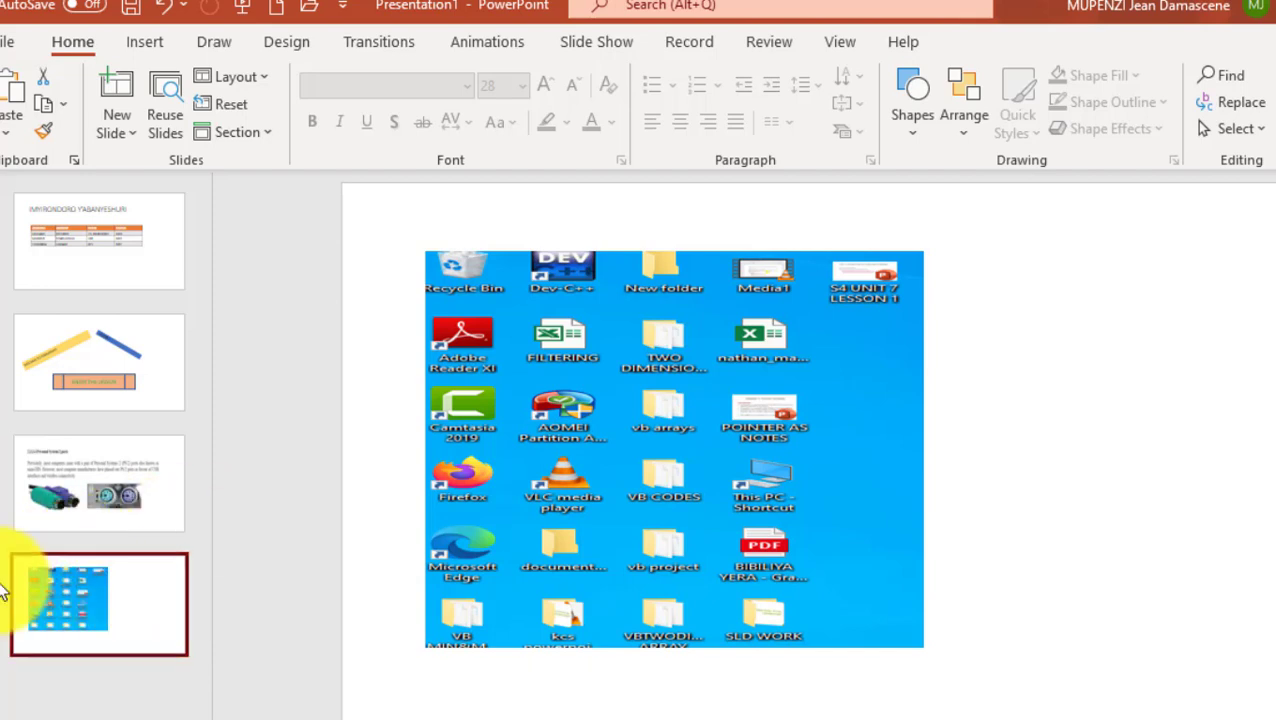
# - Insert a new slide 5 after the desktop icons slide and give it the Blank layout
pyautogui.press('Return')
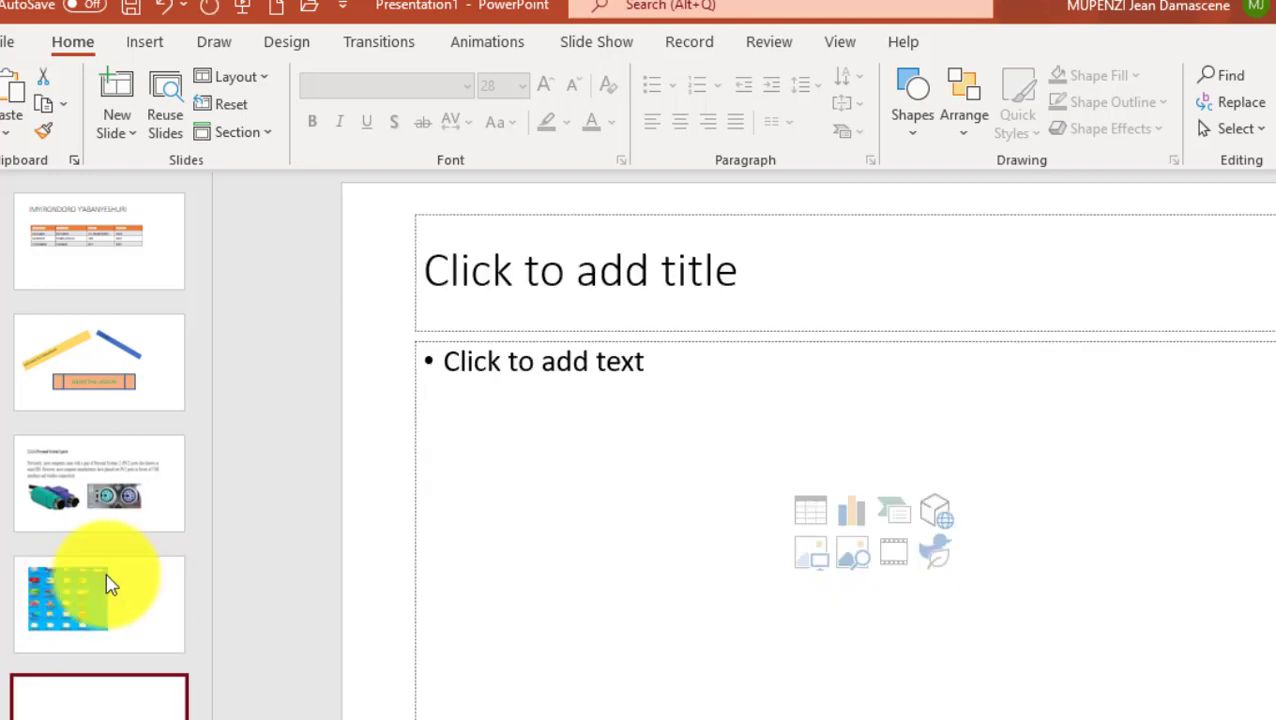
pyautogui.click(644, 228)
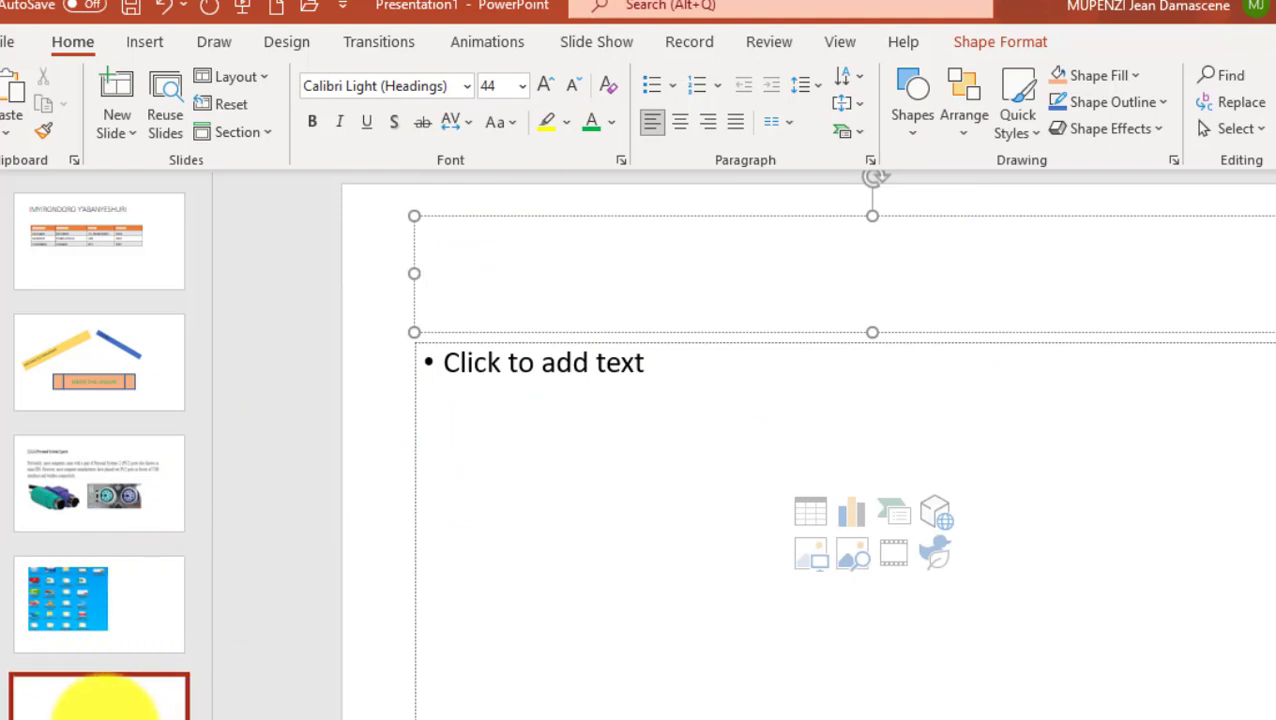
pyautogui.rightClick(103, 715)
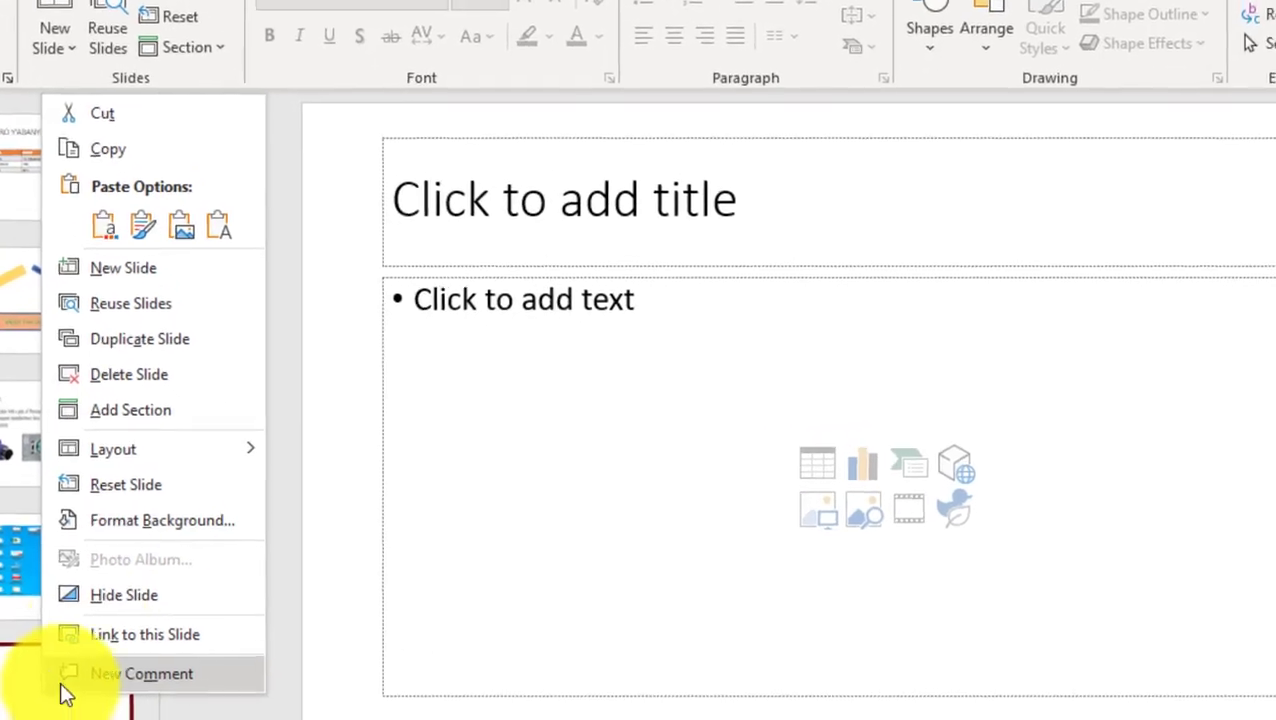
pyautogui.moveTo(209, 493)
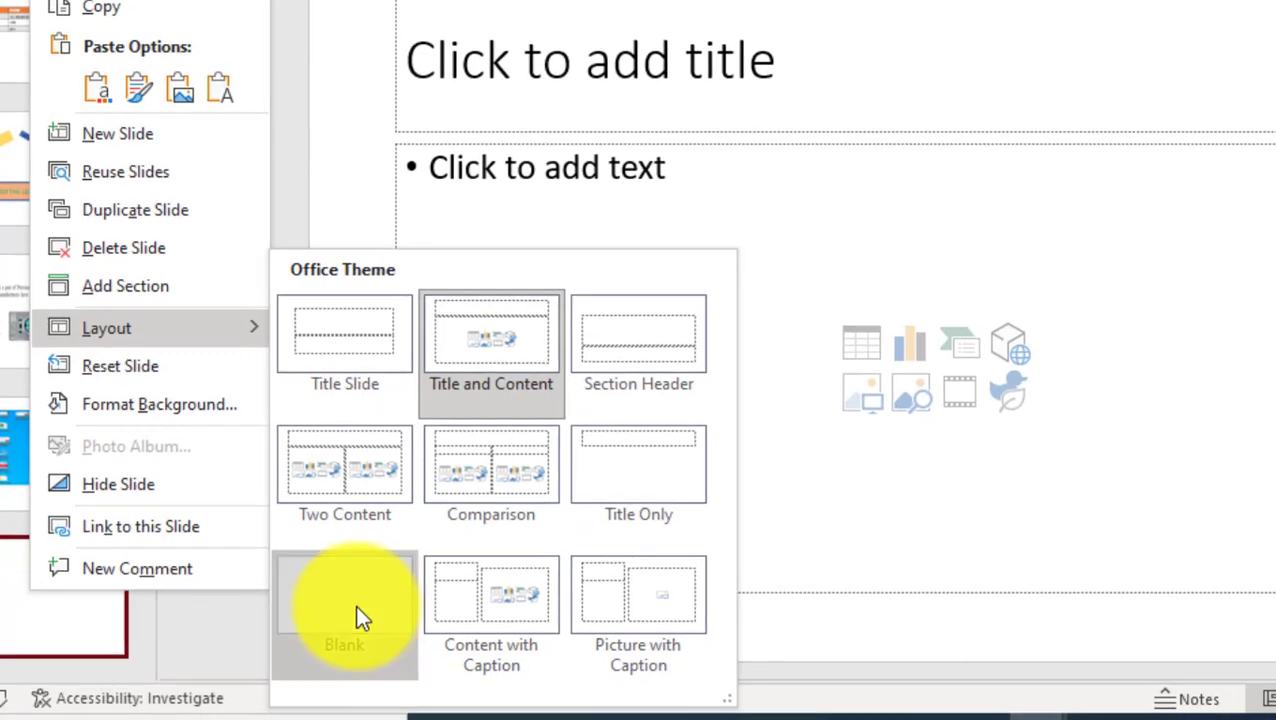
pyautogui.click(350, 700)
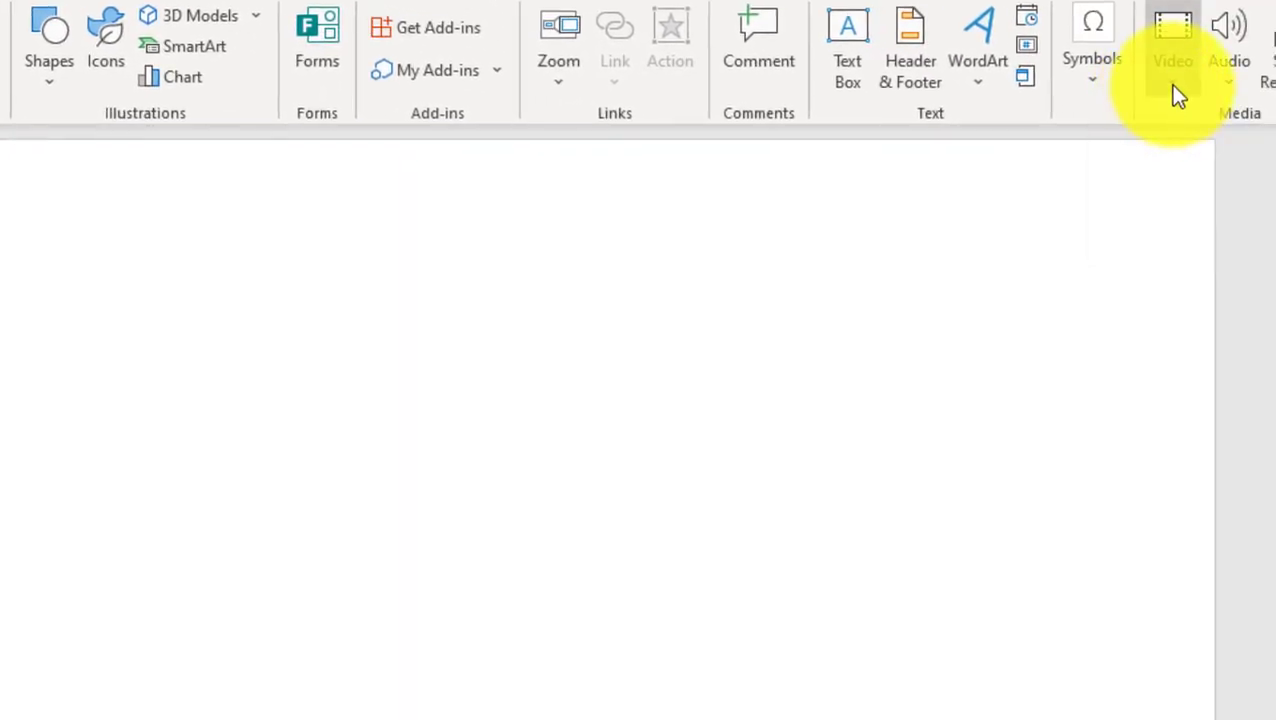
# - Open the Insert Video dialog for a video stored on this device
pyautogui.click(1173, 86)
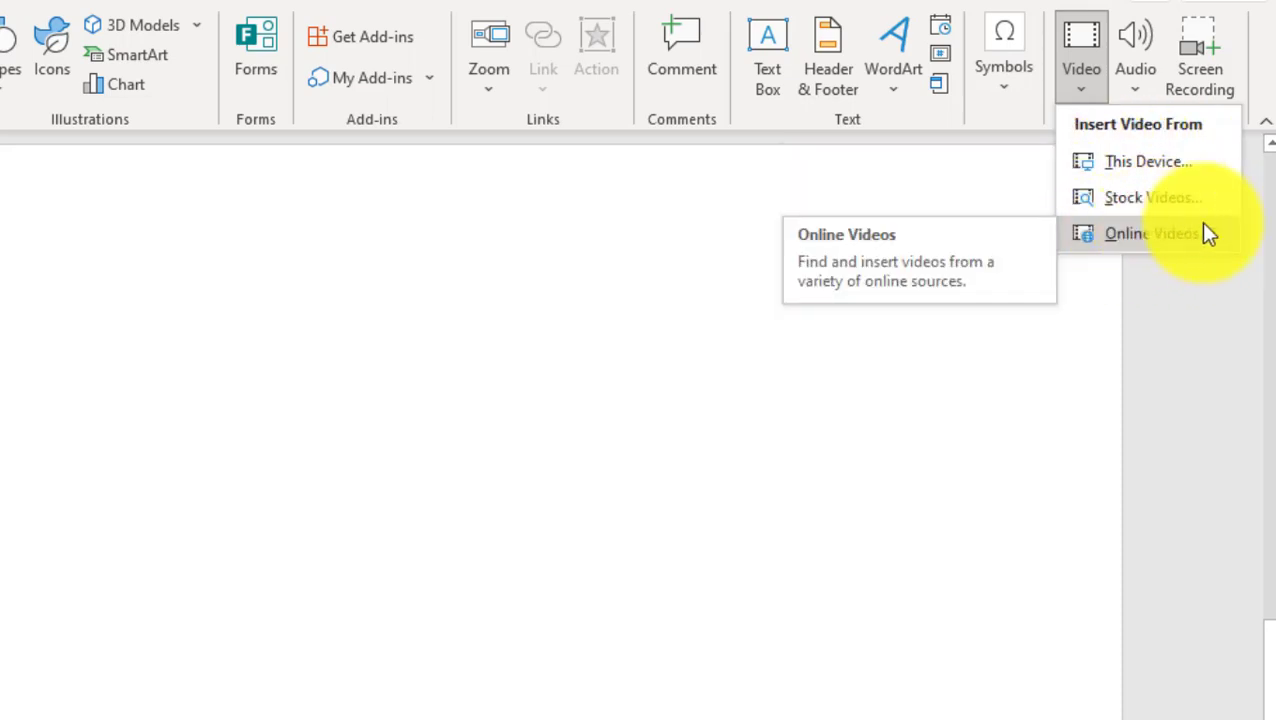
pyautogui.click(1165, 160)
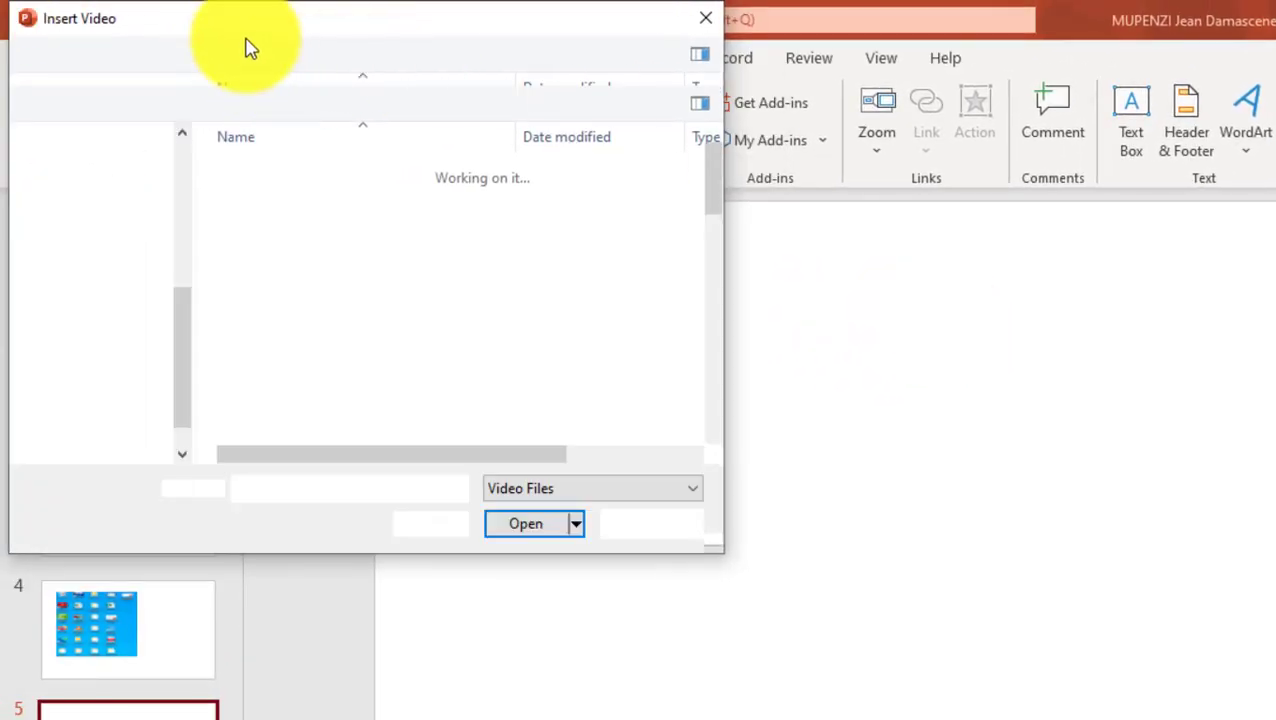
# - Insert the PROGRESS BAR video from Documents > uploading onto slide 5
pyautogui.moveTo(265, 31); pyautogui.dragTo(686, 140)
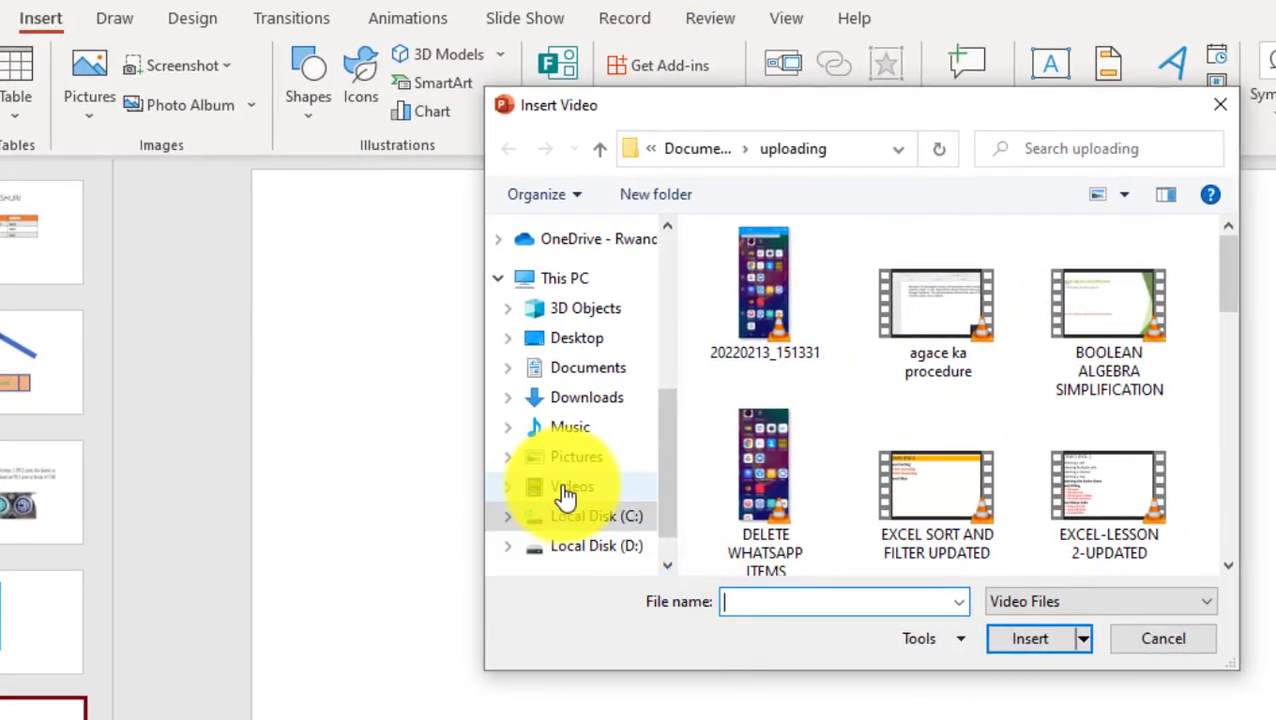
pyautogui.click(567, 490)
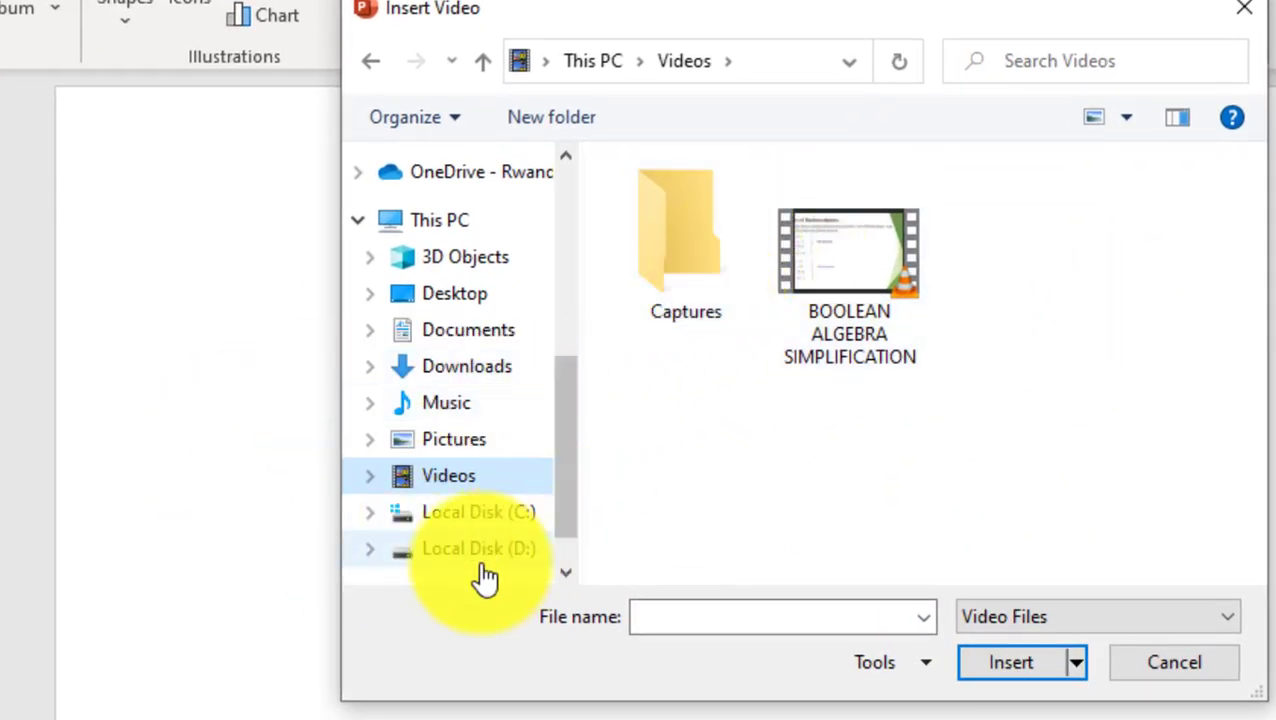
pyautogui.click(468, 348)
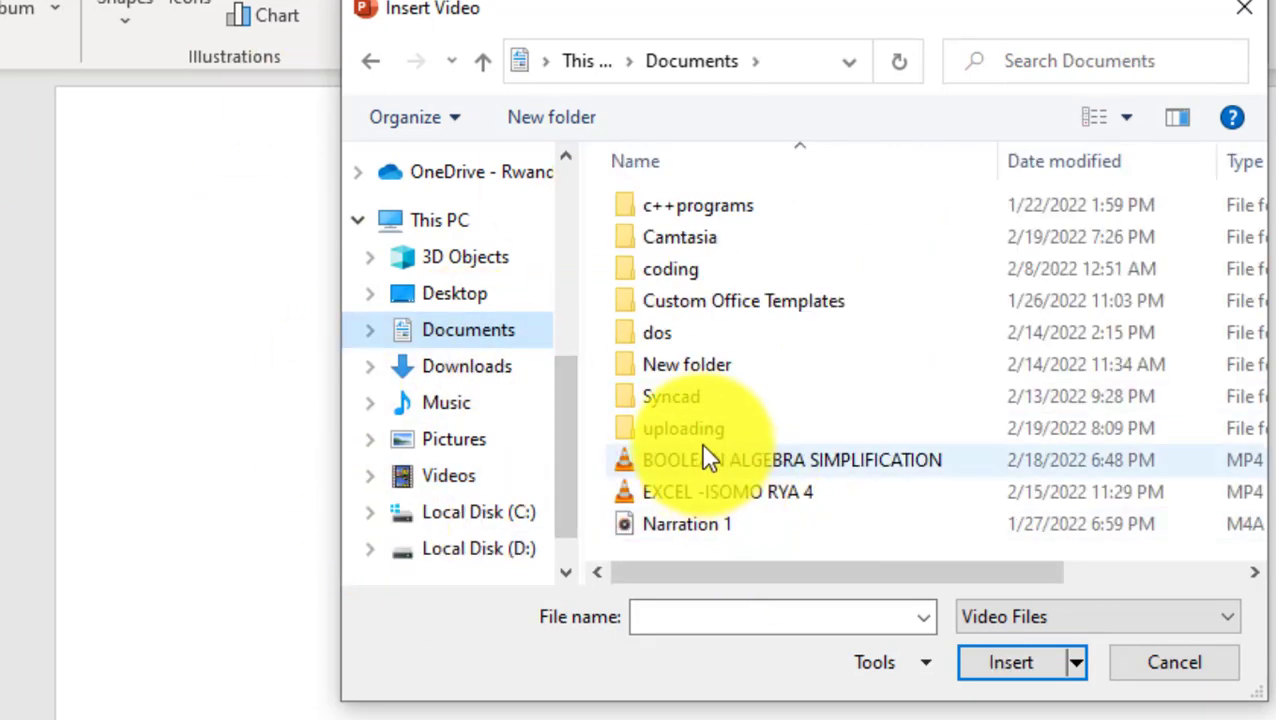
pyautogui.doubleClick(700, 438)
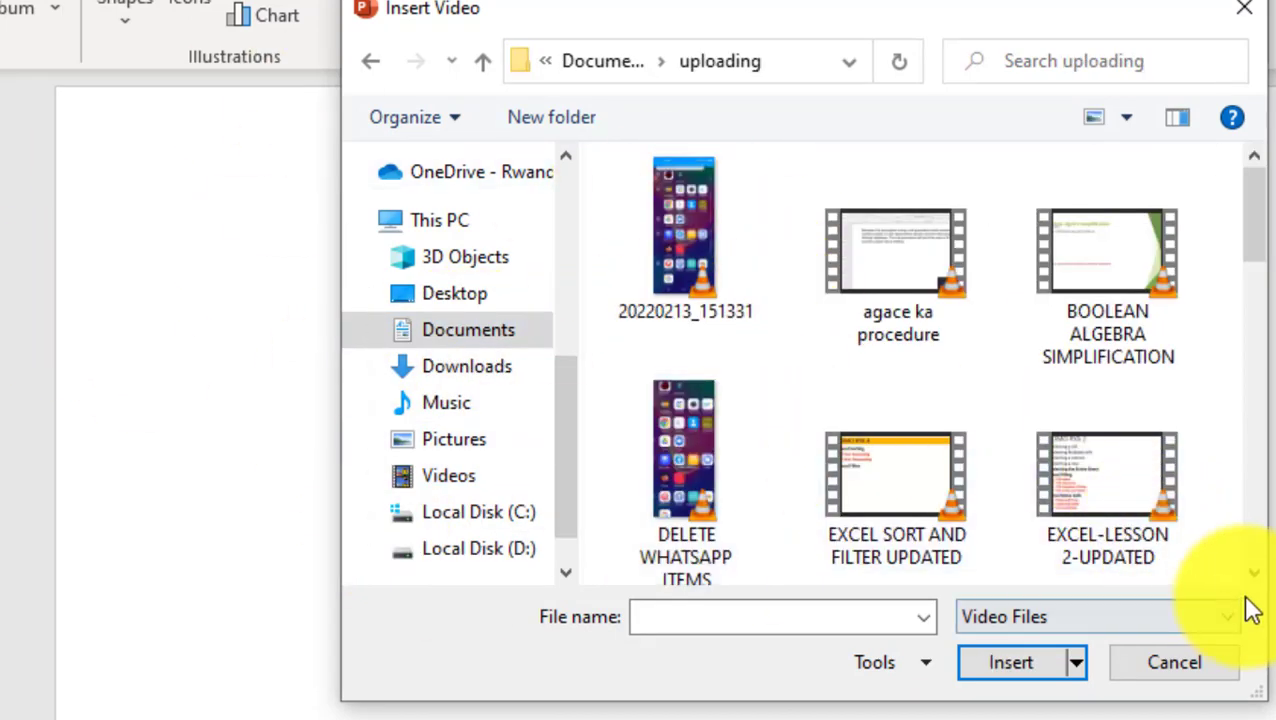
pyautogui.scroll(-10, 1226, 590)
pyautogui.scroll(-5, 1226, 590)
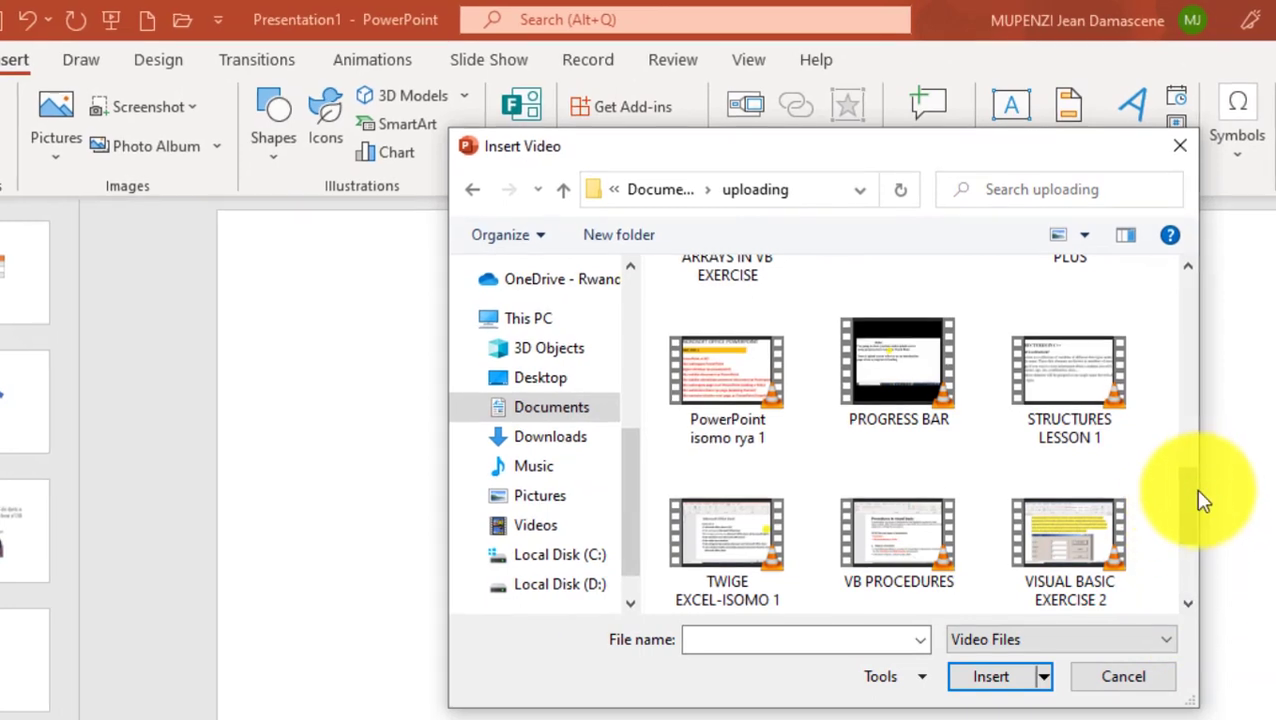
pyautogui.moveTo(1203, 500); pyautogui.dragTo(1201, 271)
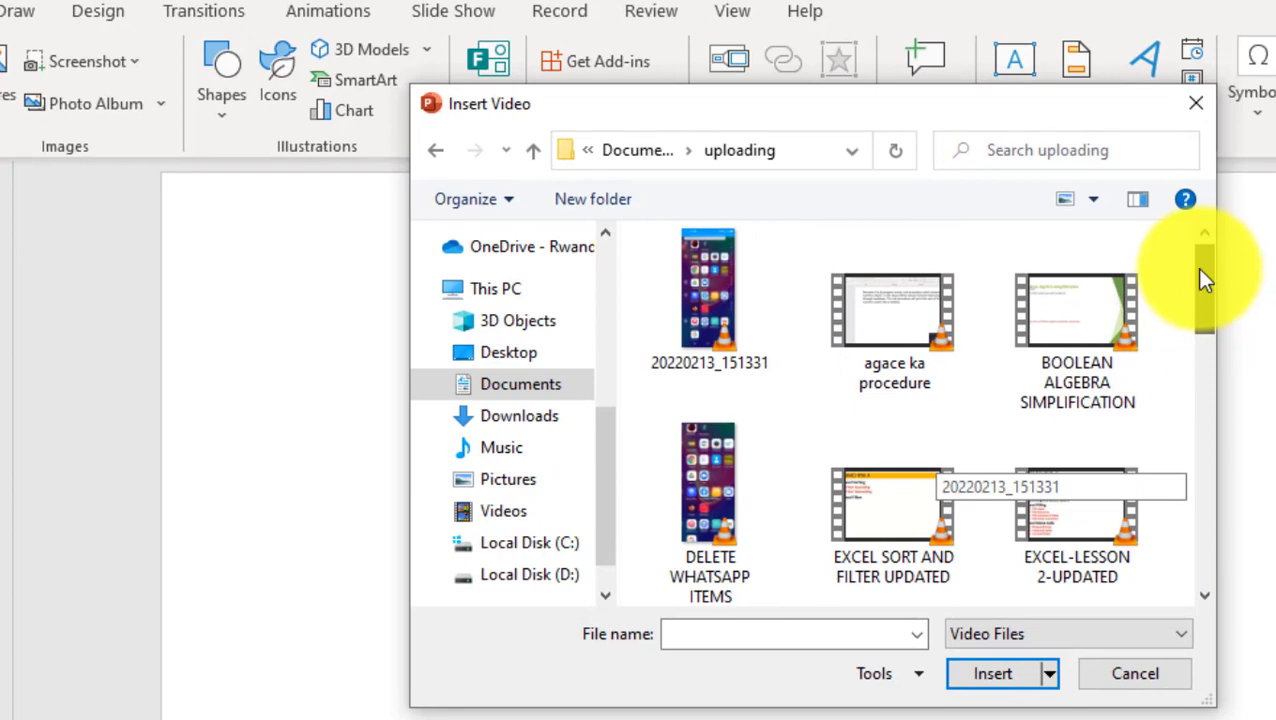
pyautogui.moveTo(1201, 271); pyautogui.dragTo(1200, 441)
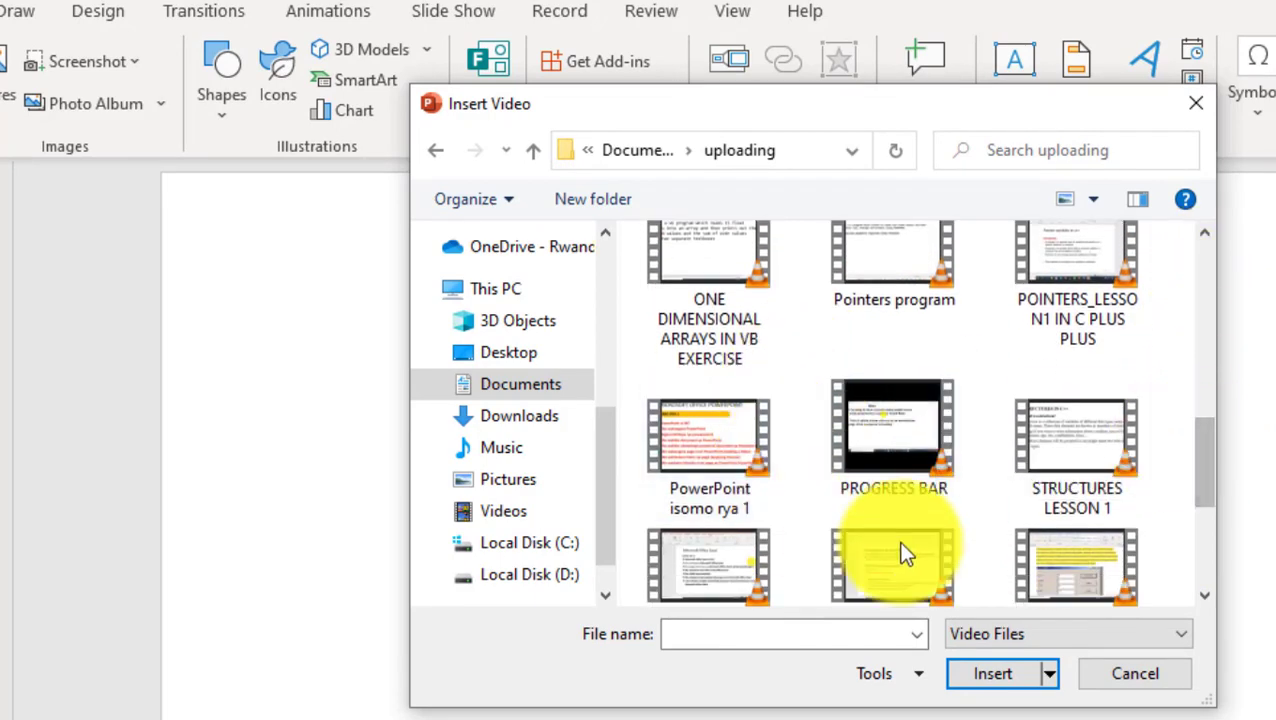
pyautogui.click(904, 412)
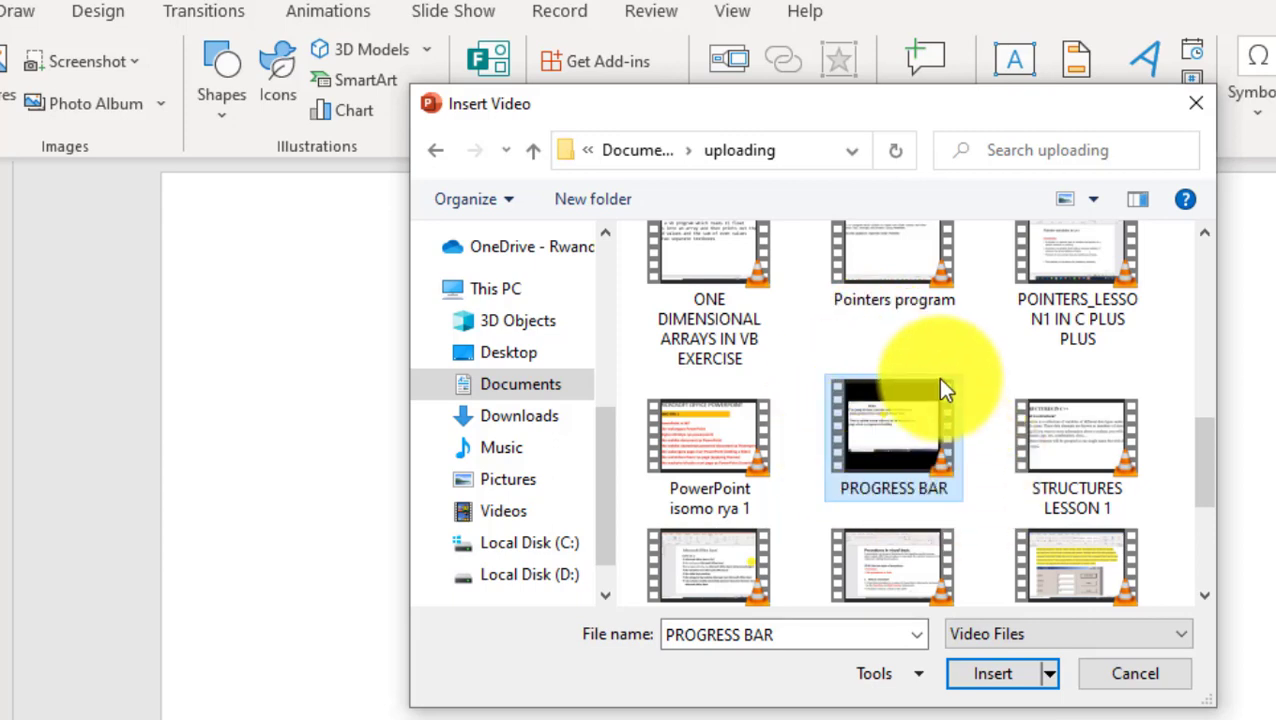
pyautogui.click(986, 668)
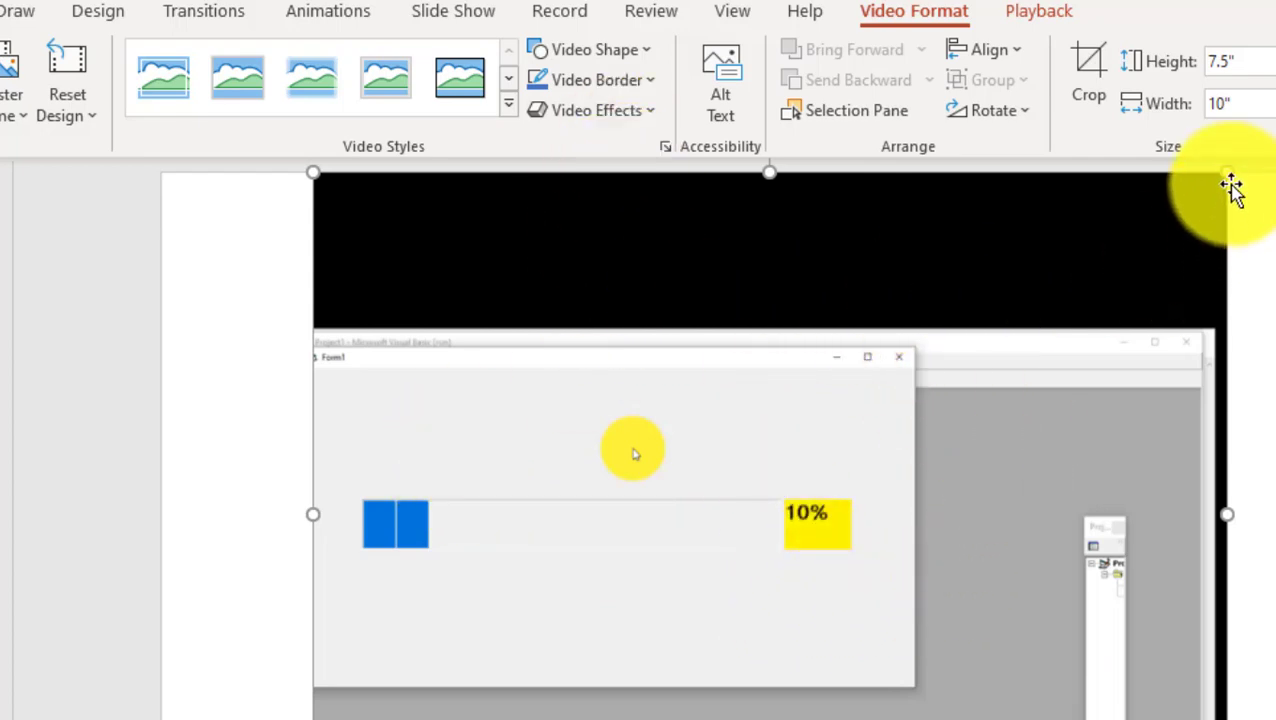
# - Resize the video to 7.35 by 5.51 inches, move it up-right, and apply the oval video style
pyautogui.moveTo(1229, 174); pyautogui.dragTo(985, 351)
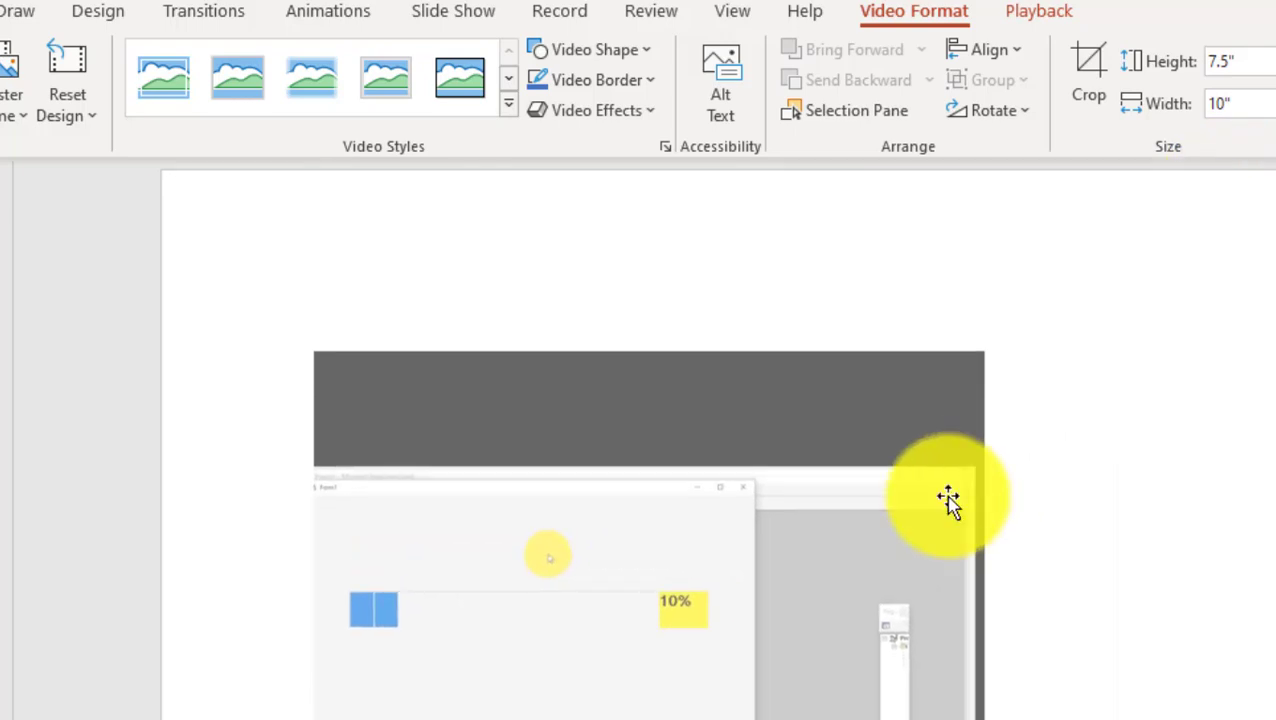
pyautogui.moveTo(605, 374); pyautogui.dragTo(753, 286)
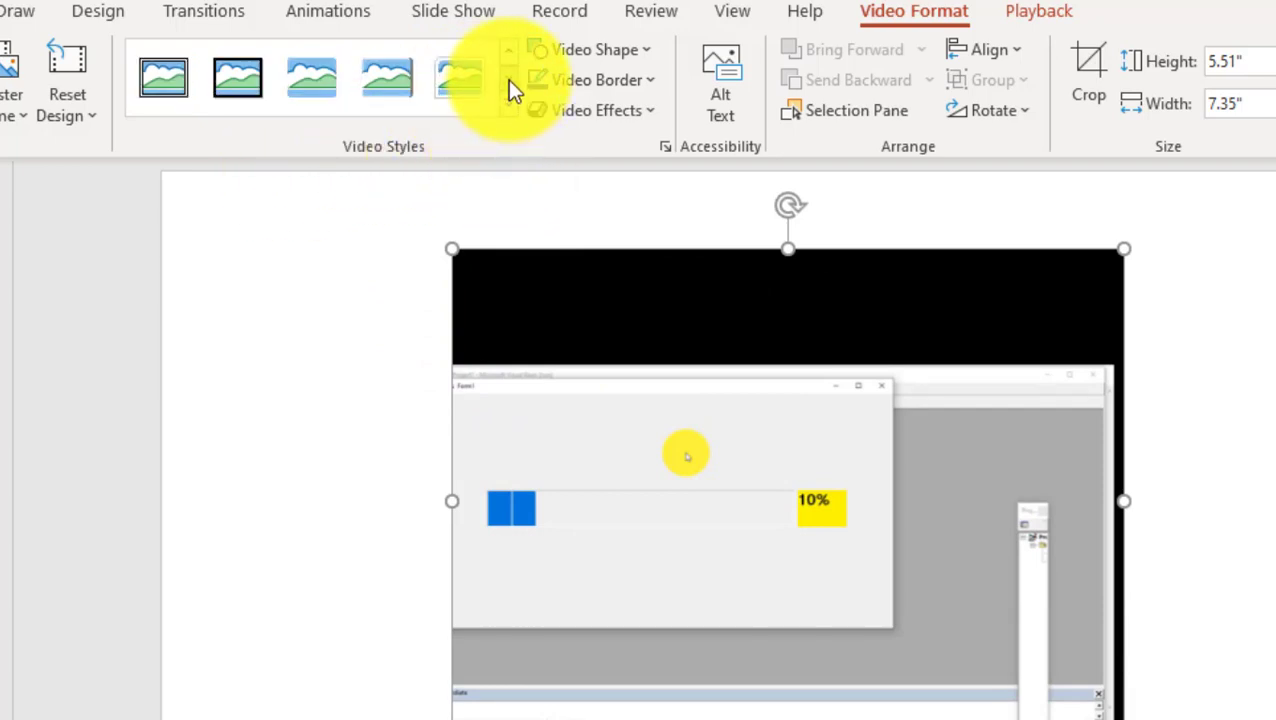
pyautogui.click(449, 82)
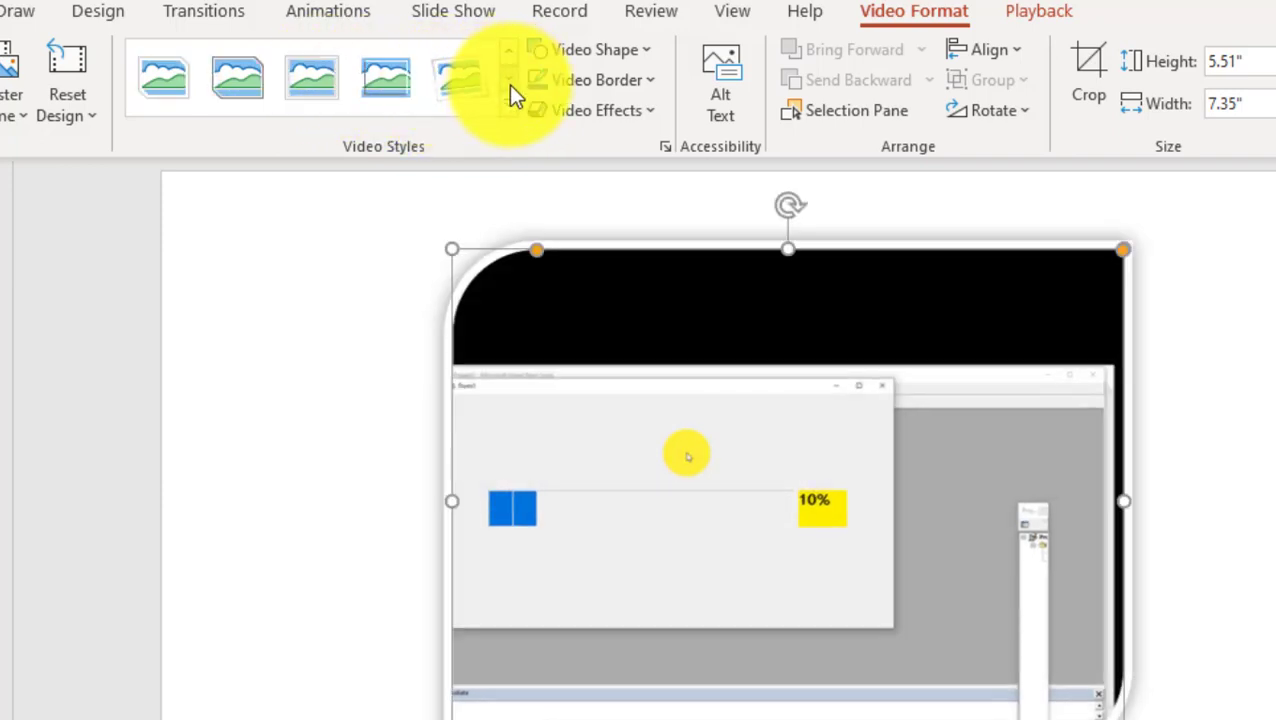
pyautogui.click(508, 81)
pyautogui.click(508, 57)
pyautogui.click(508, 56)
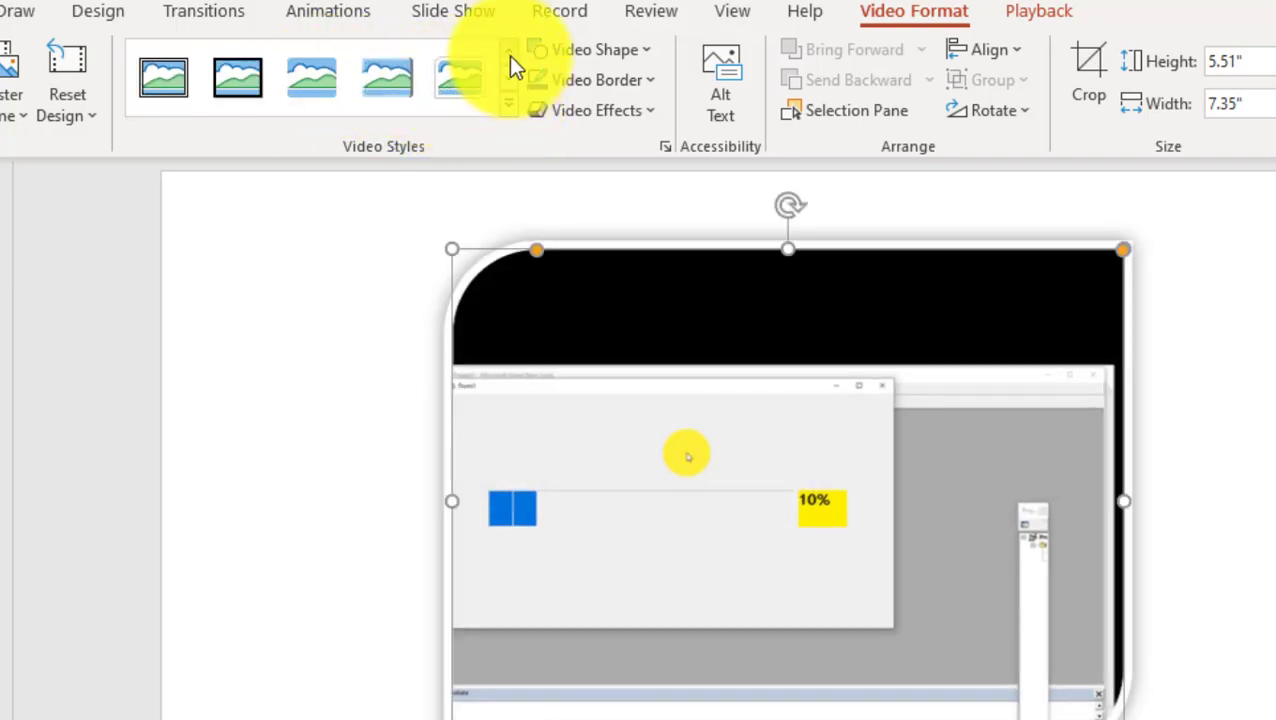
pyautogui.click(508, 56)
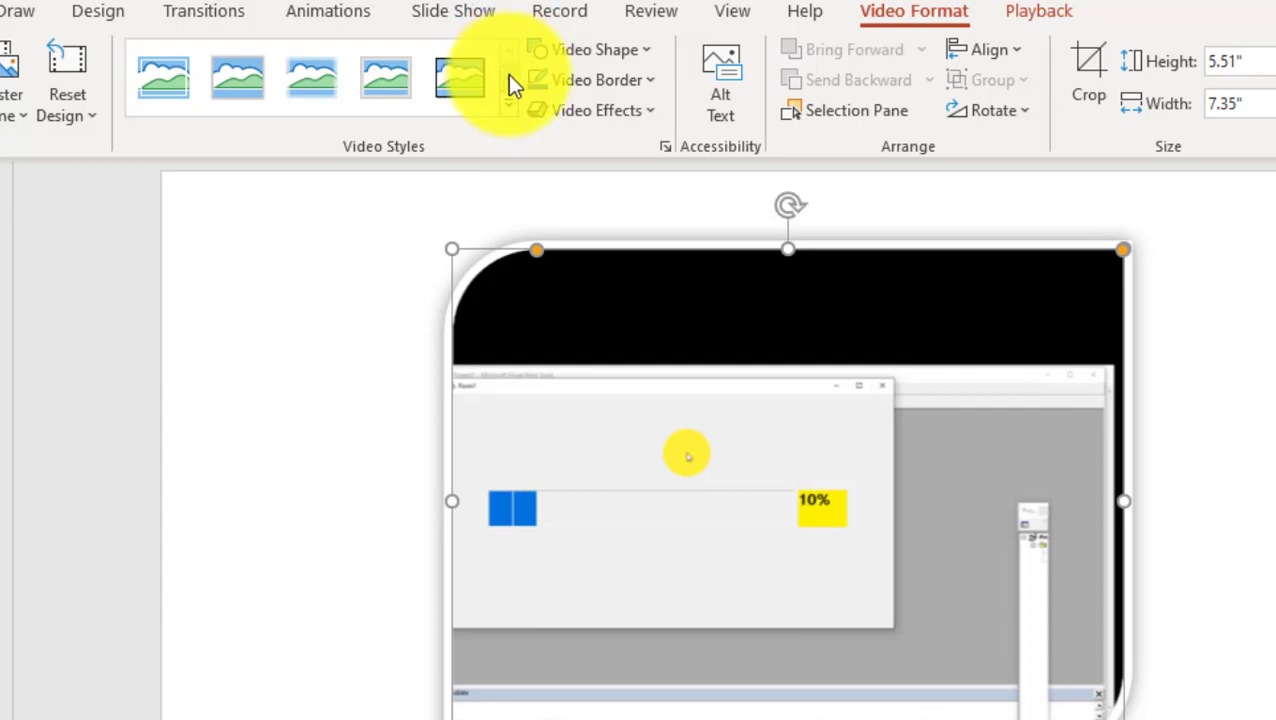
pyautogui.click(507, 77)
pyautogui.click(507, 77)
pyautogui.click(233, 90)
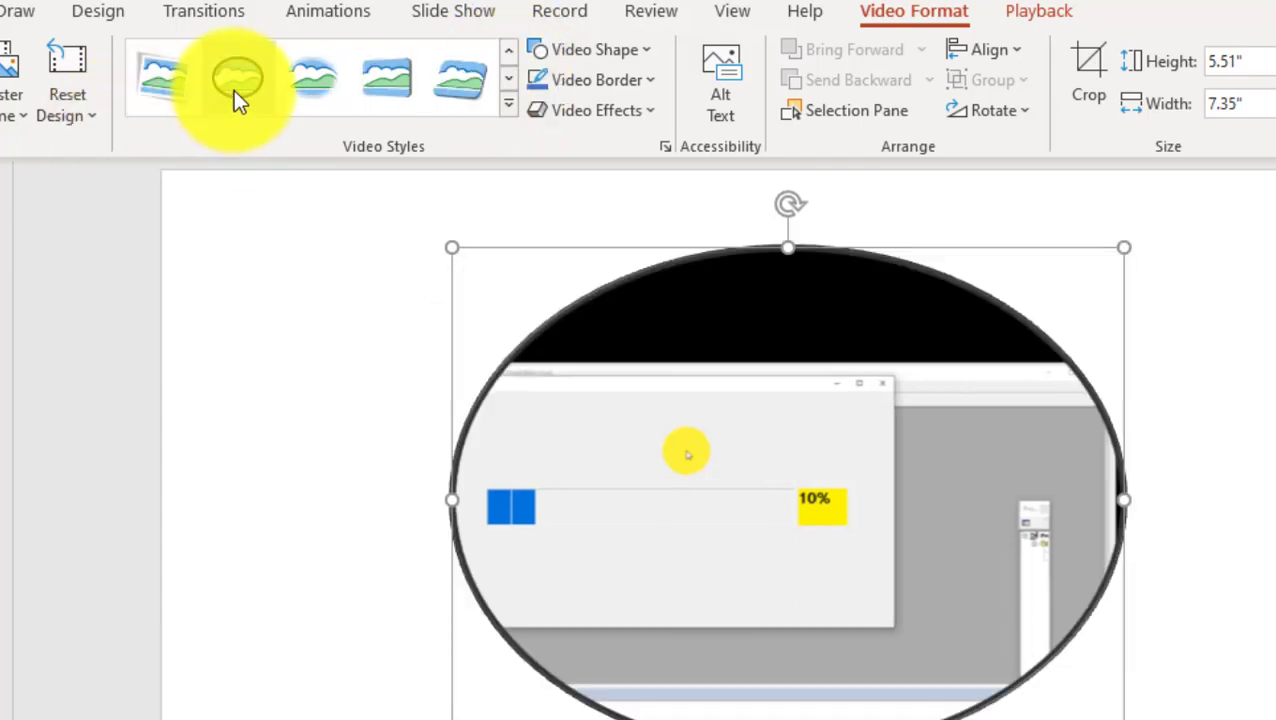
pyautogui.click(490, 690)
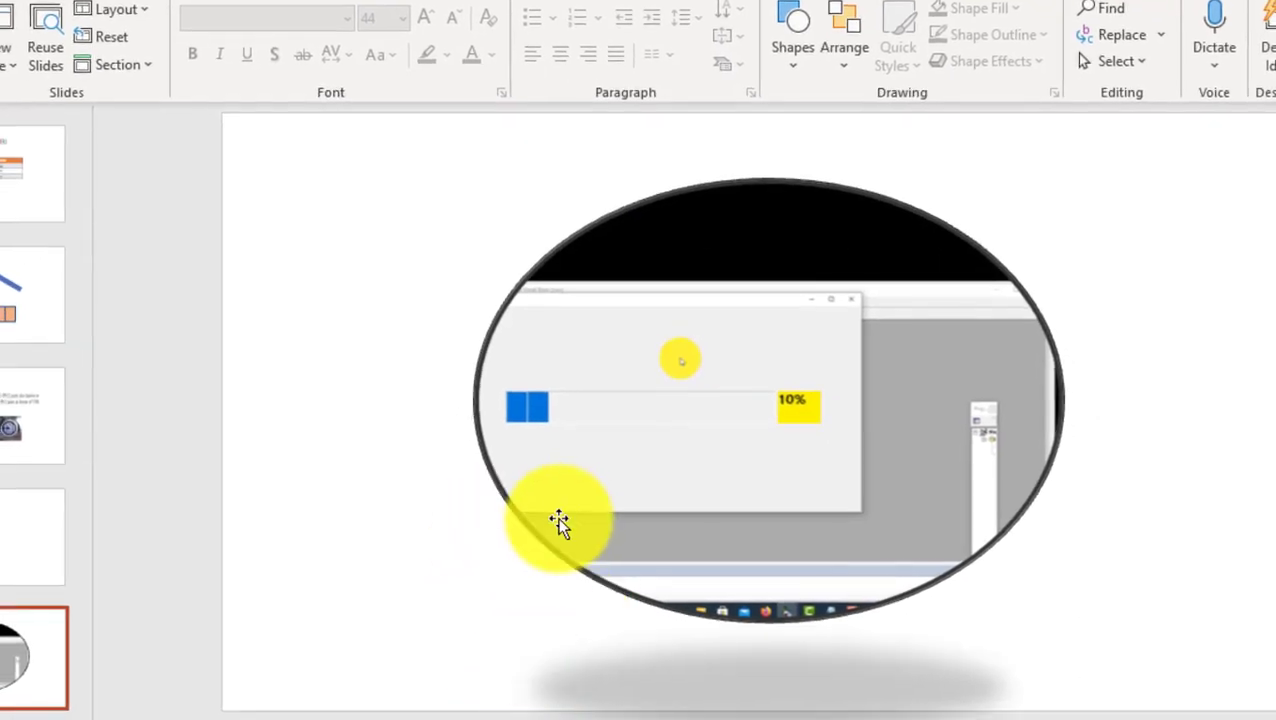
pyautogui.moveTo(519, 651)
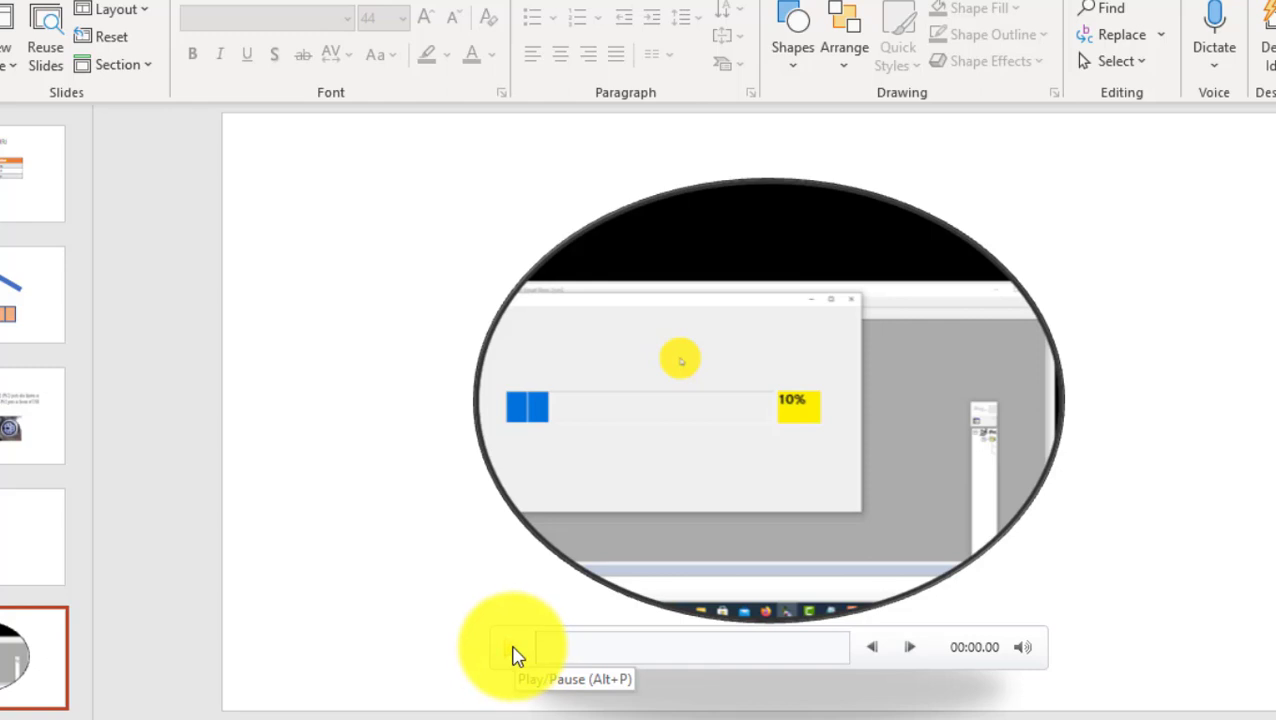
pyautogui.click(515, 652)
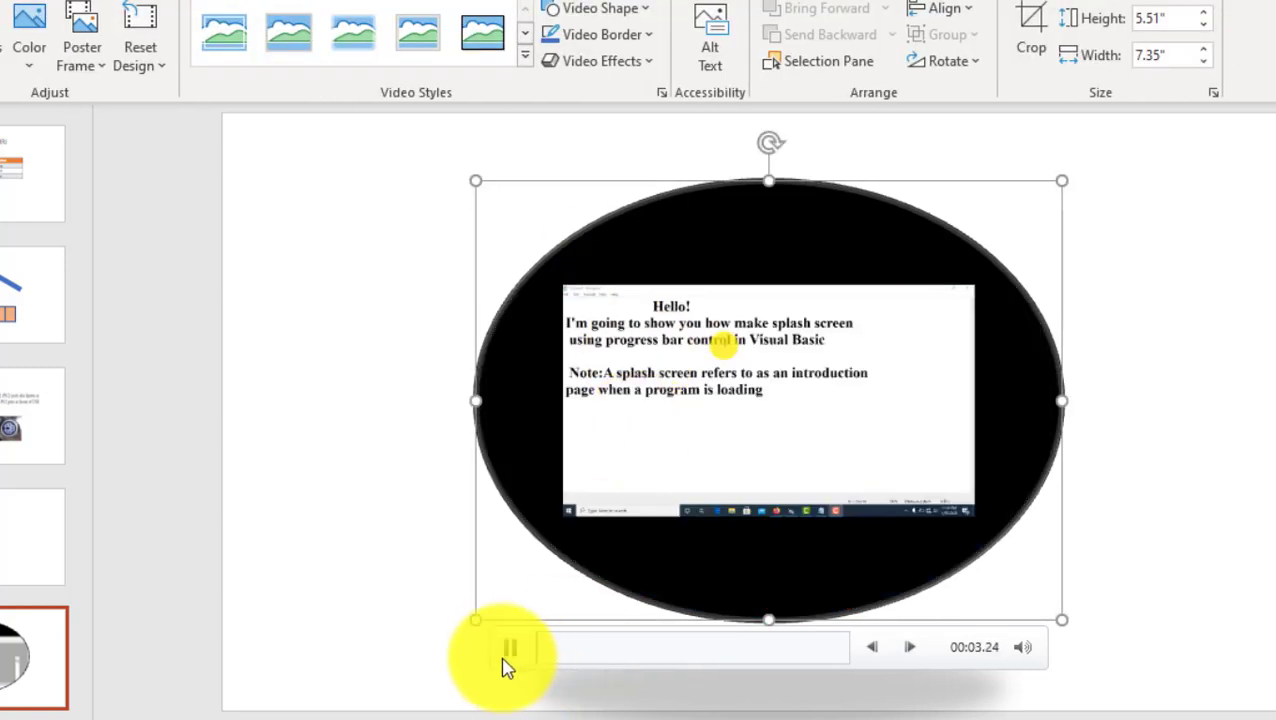
pyautogui.click(1142, 308)
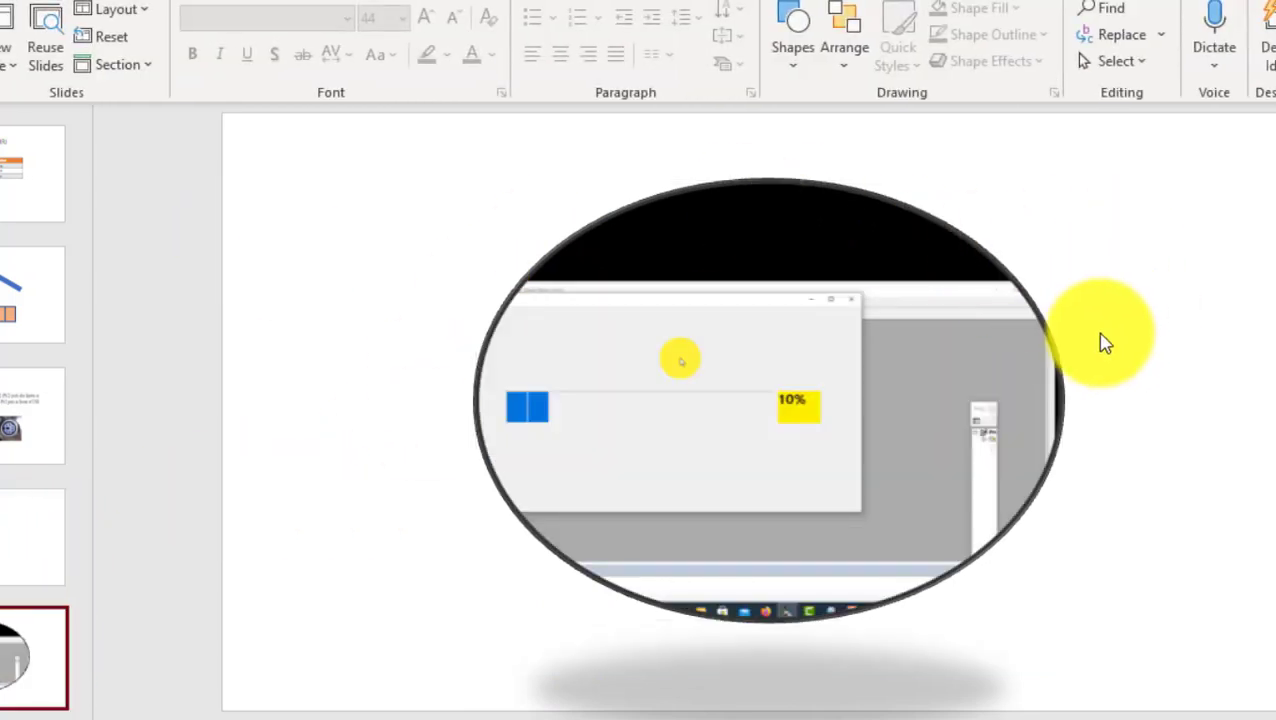
pyautogui.moveTo(838, 476)
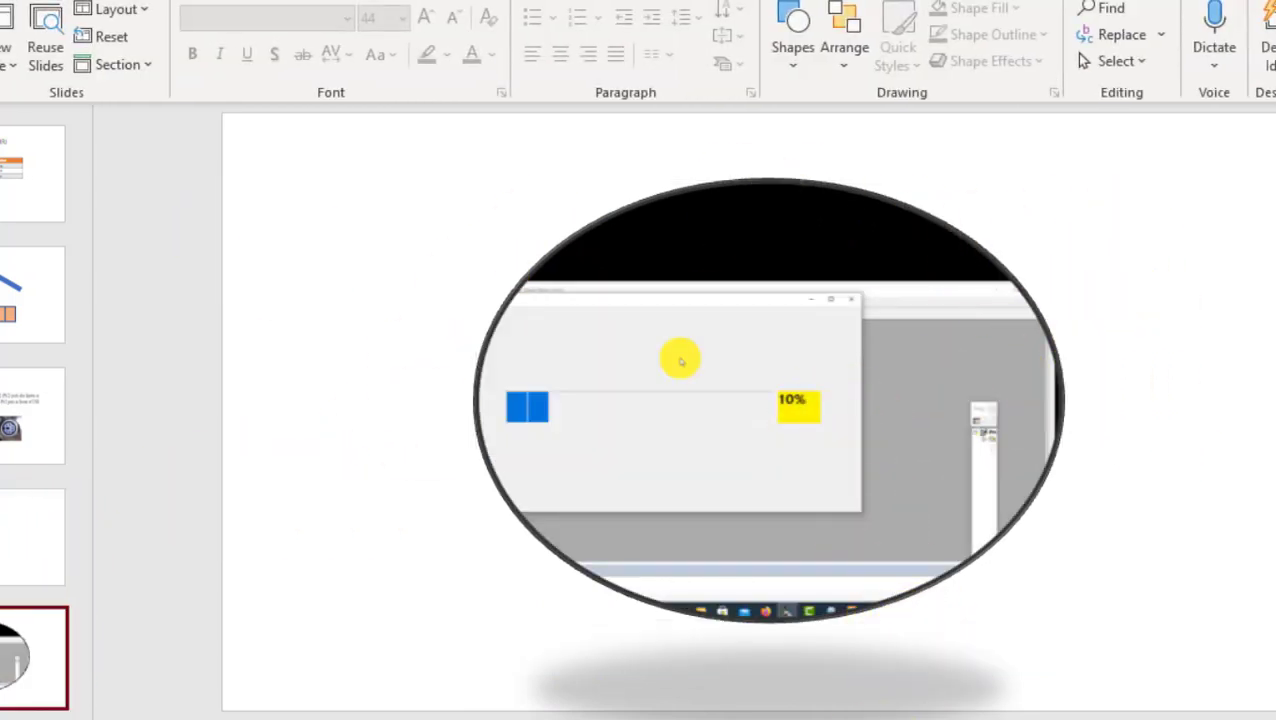
pyautogui.moveTo(910, 718)
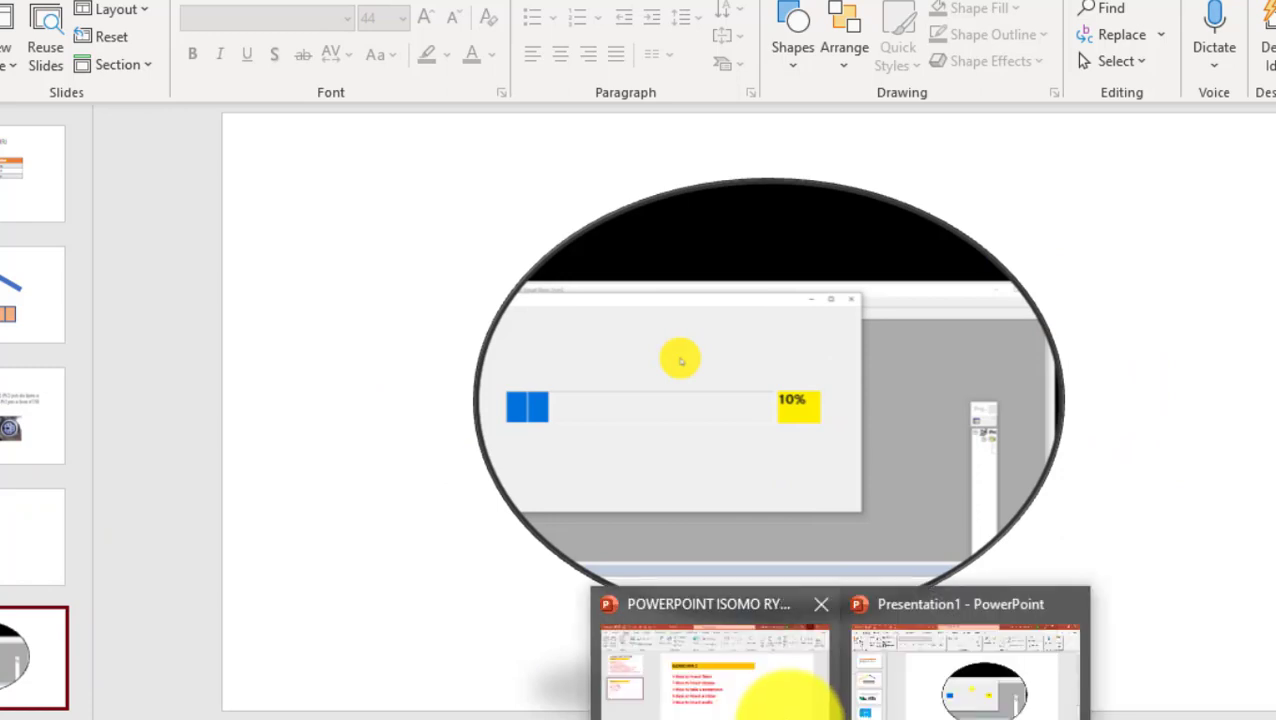
pyautogui.click(797, 675)
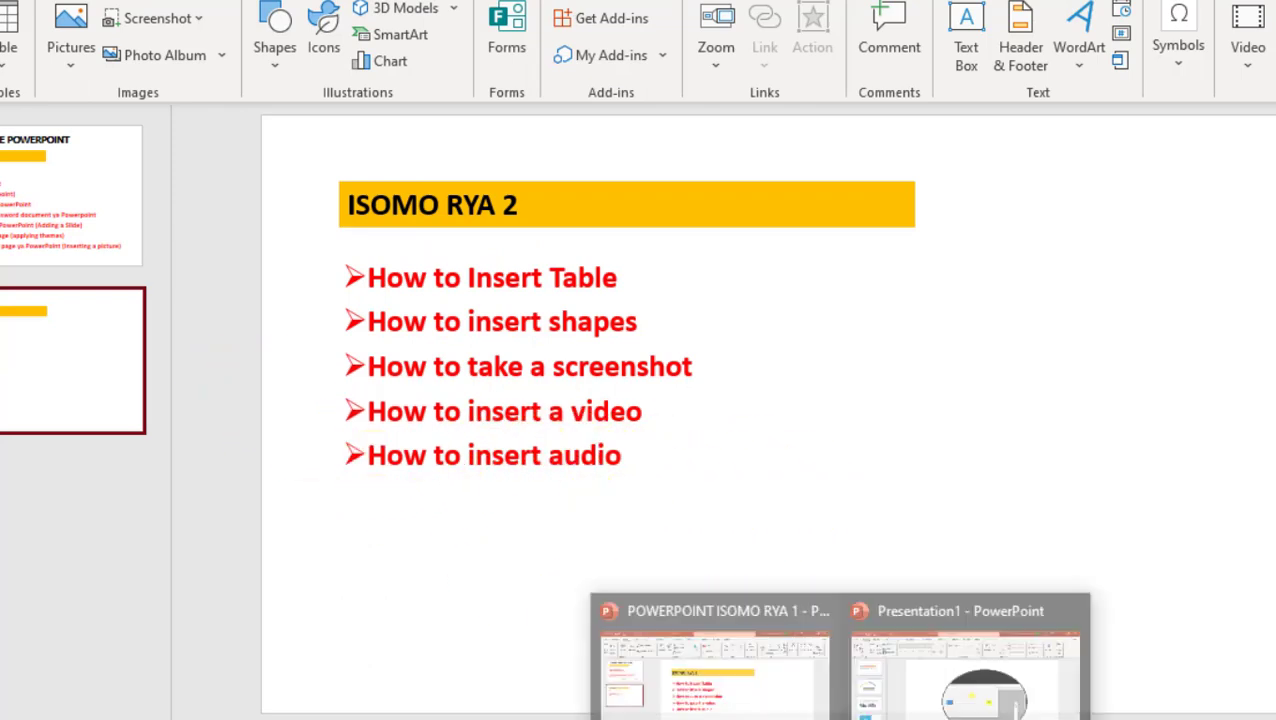
pyautogui.click(945, 690)
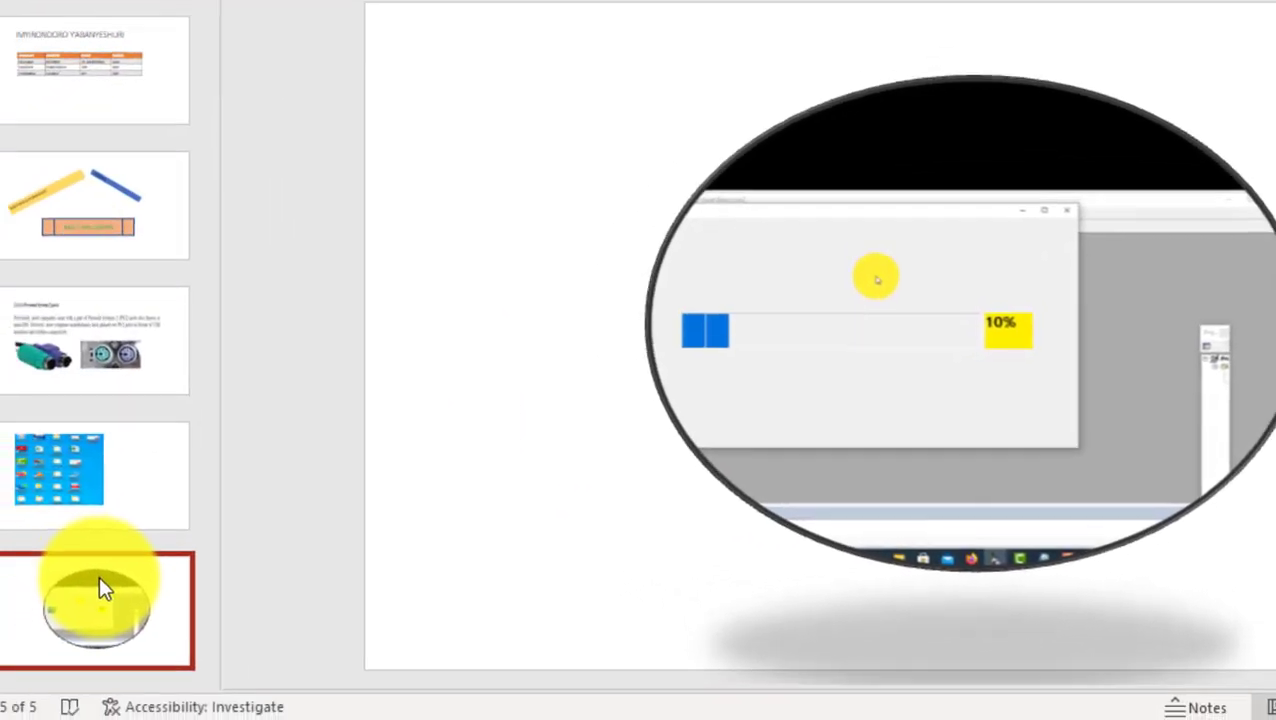
# - Add slide 6 after slide 5 and give it the Title and Content layout
pyautogui.press('Return')
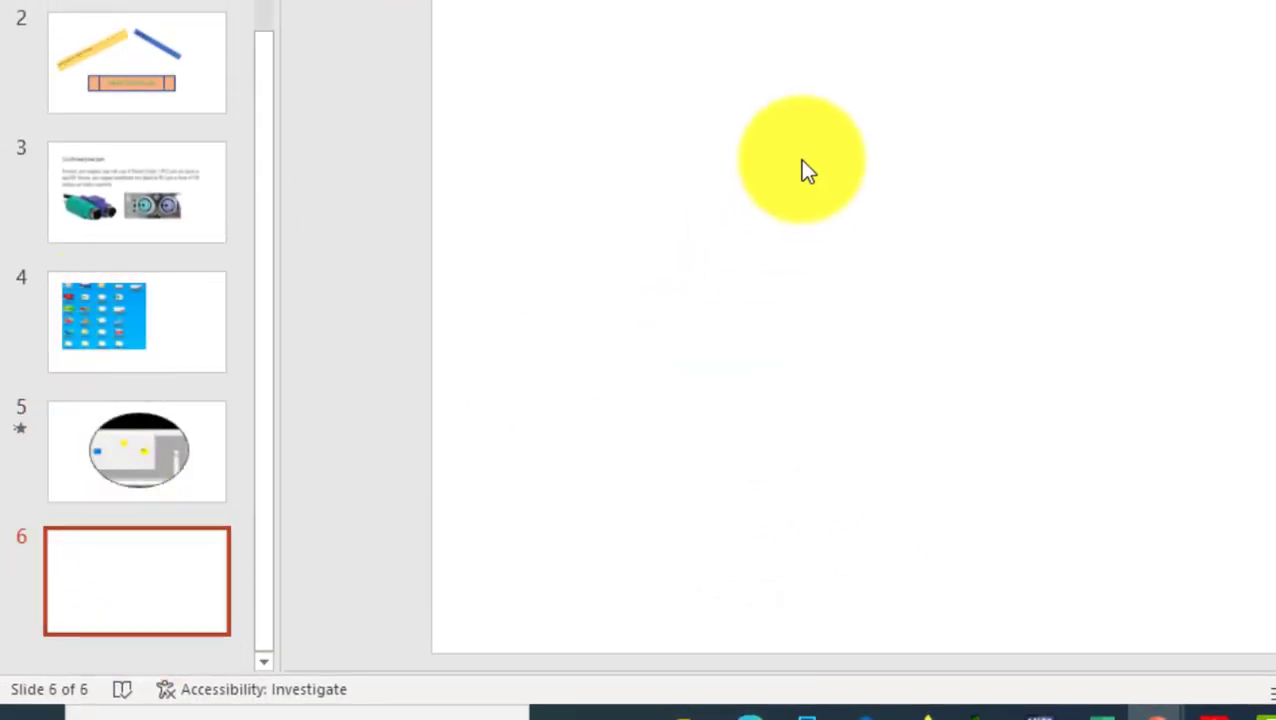
pyautogui.click(103, 552)
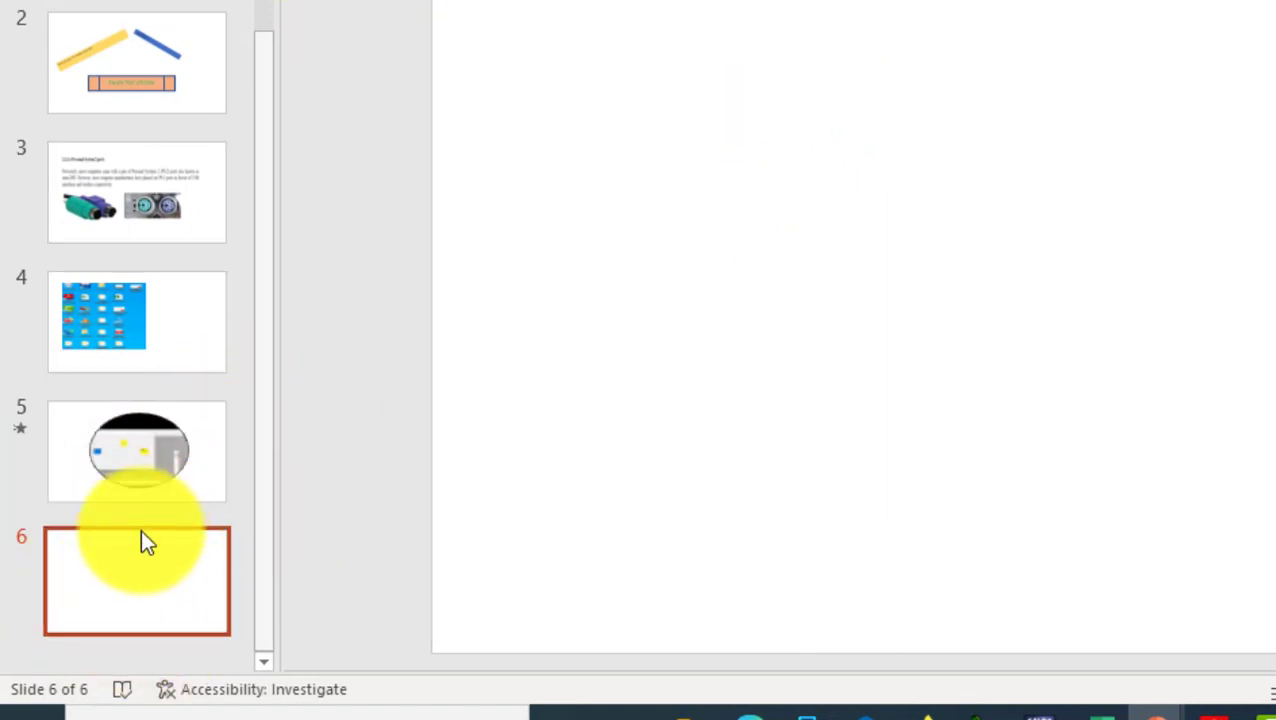
pyautogui.click(790, 125)
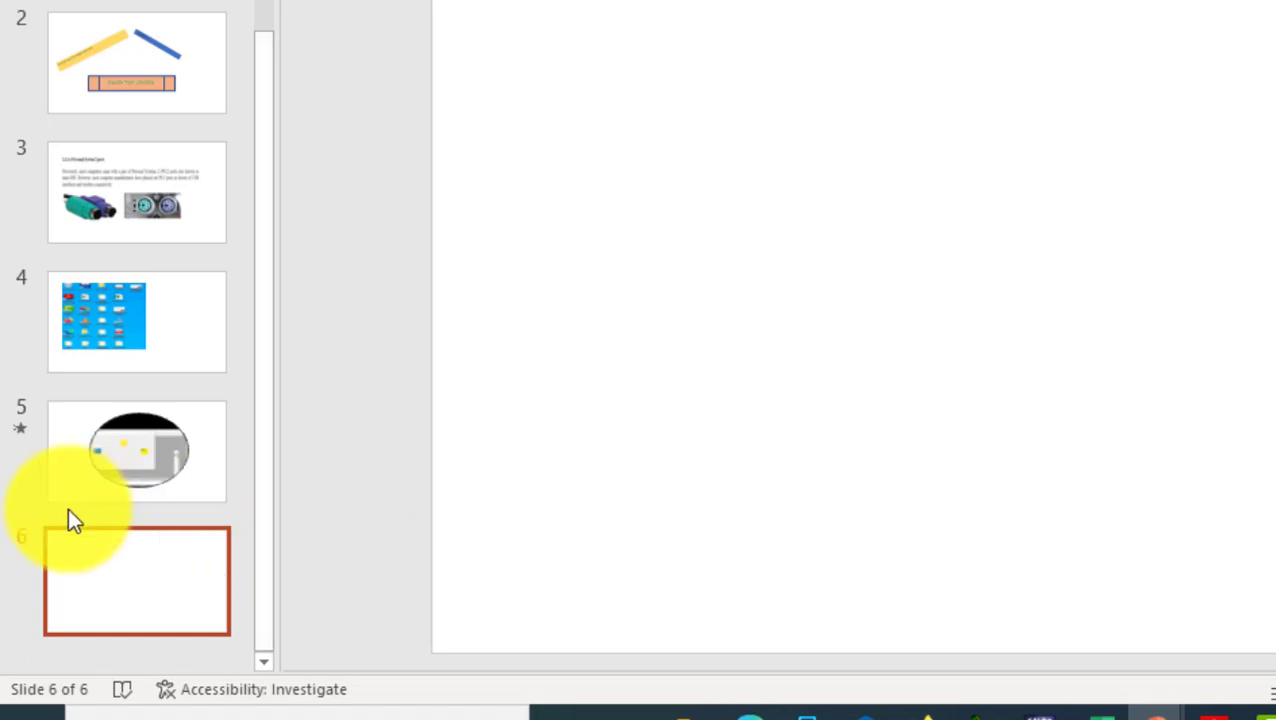
pyautogui.click(168, 591)
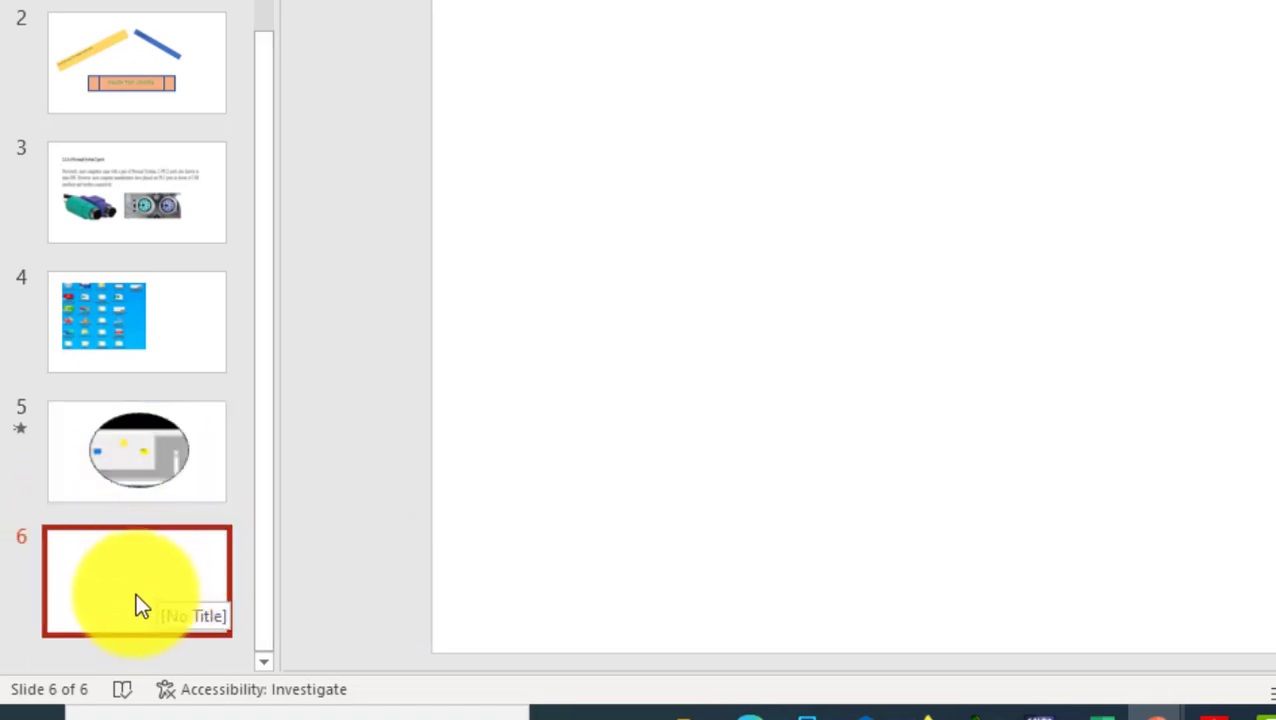
pyautogui.rightClick(140, 563)
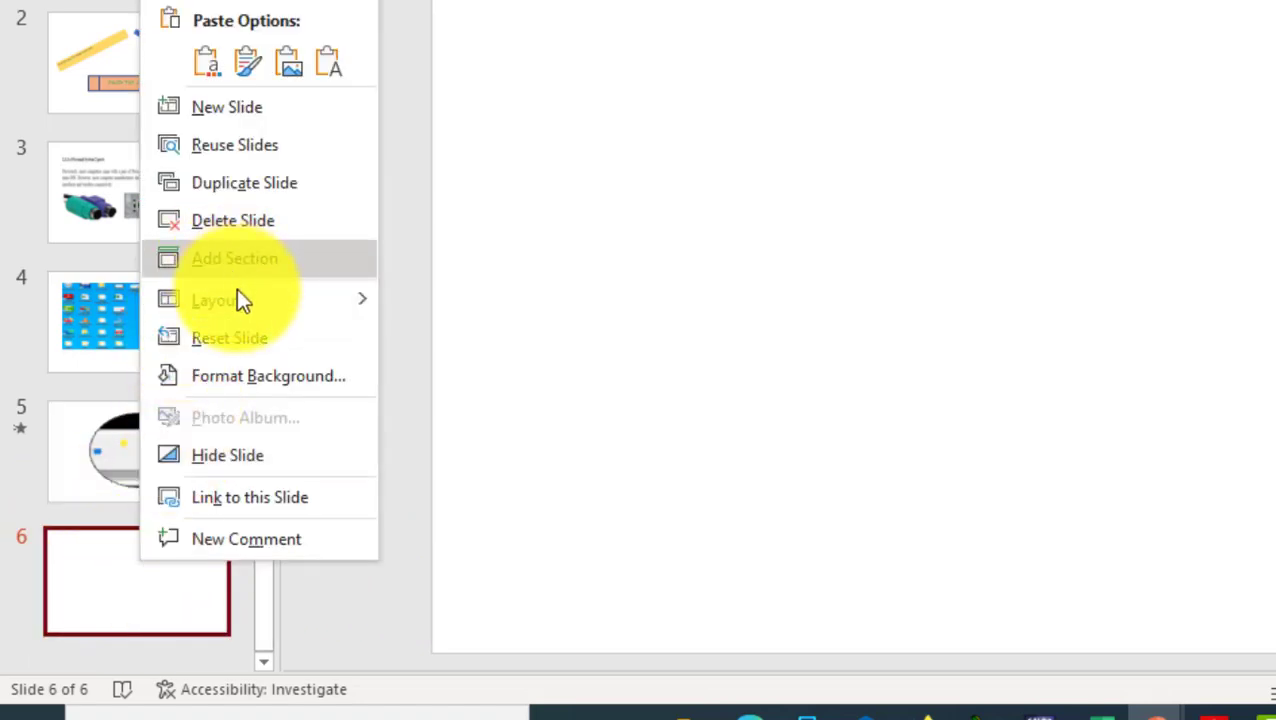
pyautogui.moveTo(244, 298)
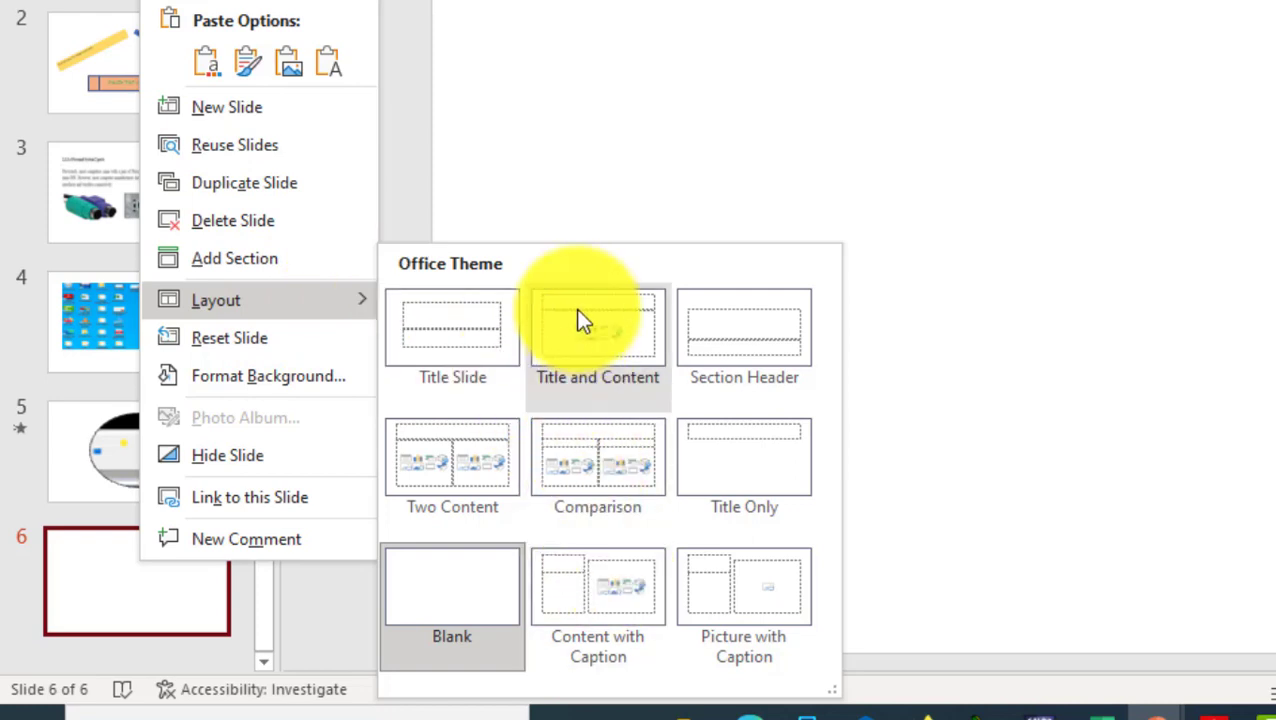
pyautogui.click(593, 344)
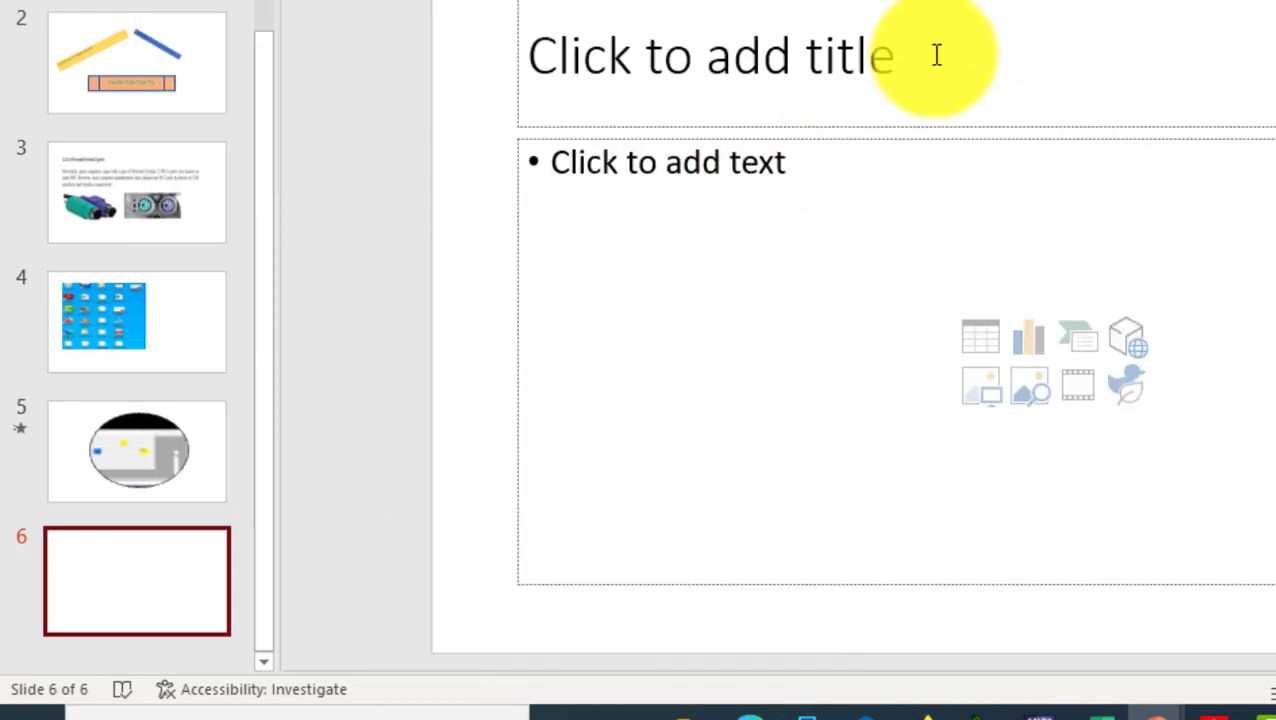
# - Delete slide 6's title box and stretch the content box up toward the slide top
pyautogui.click(909, 30)
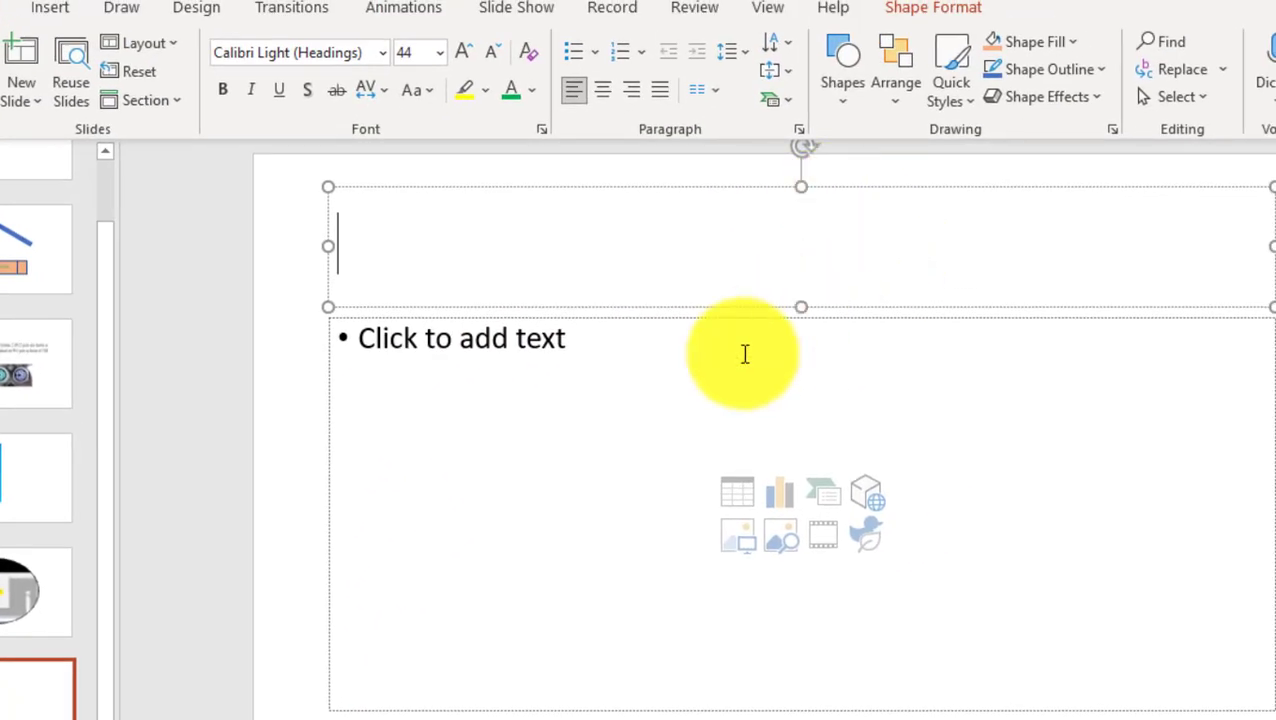
pyautogui.click(743, 353)
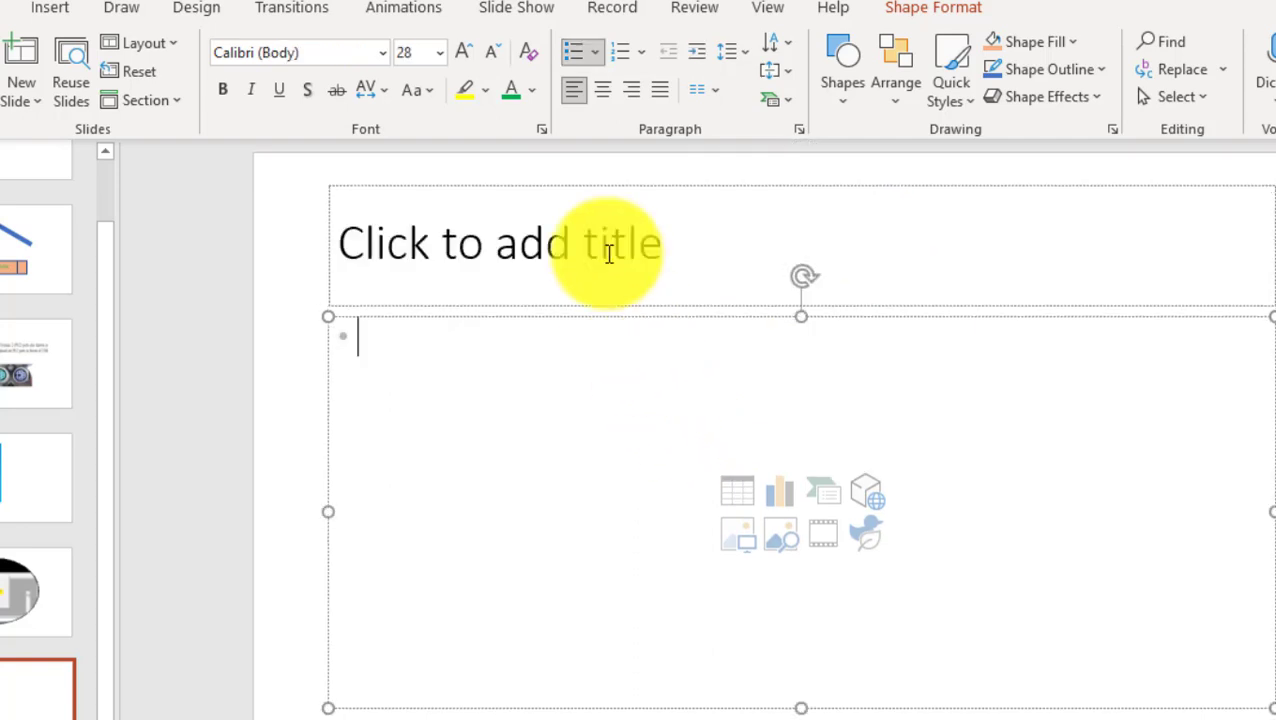
pyautogui.click(646, 186)
pyautogui.press('Delete')
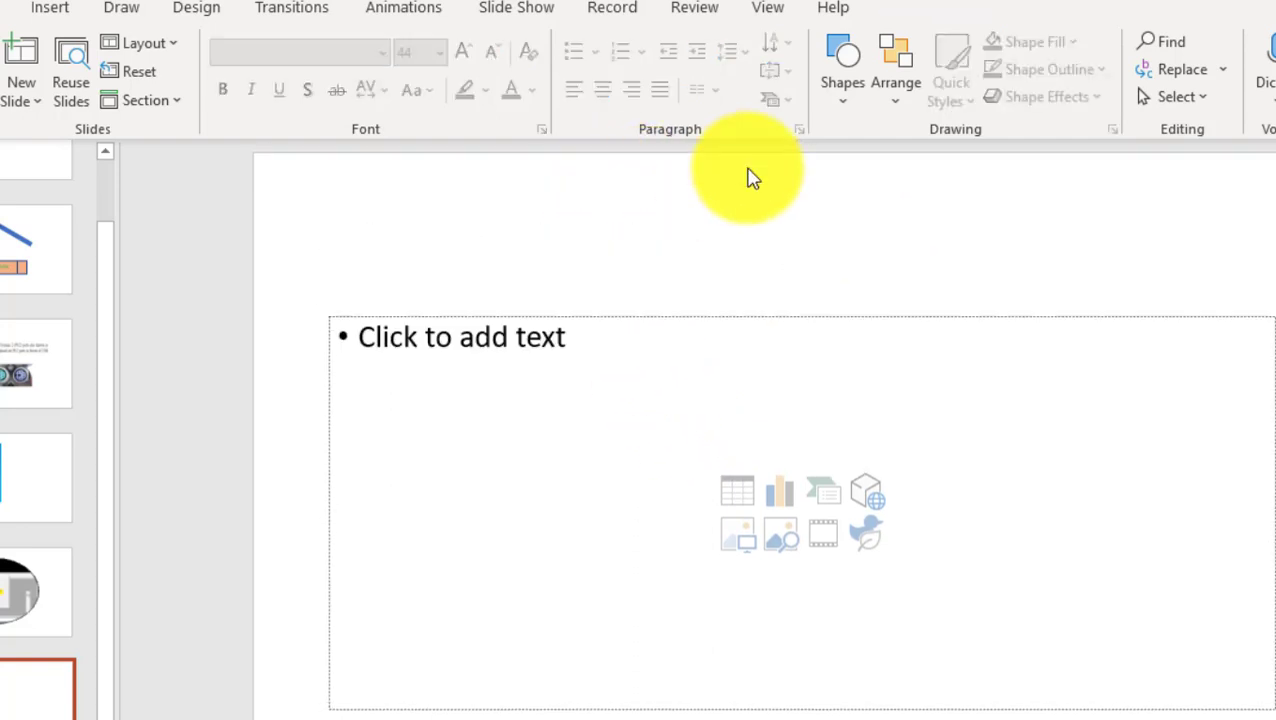
pyautogui.click(795, 378)
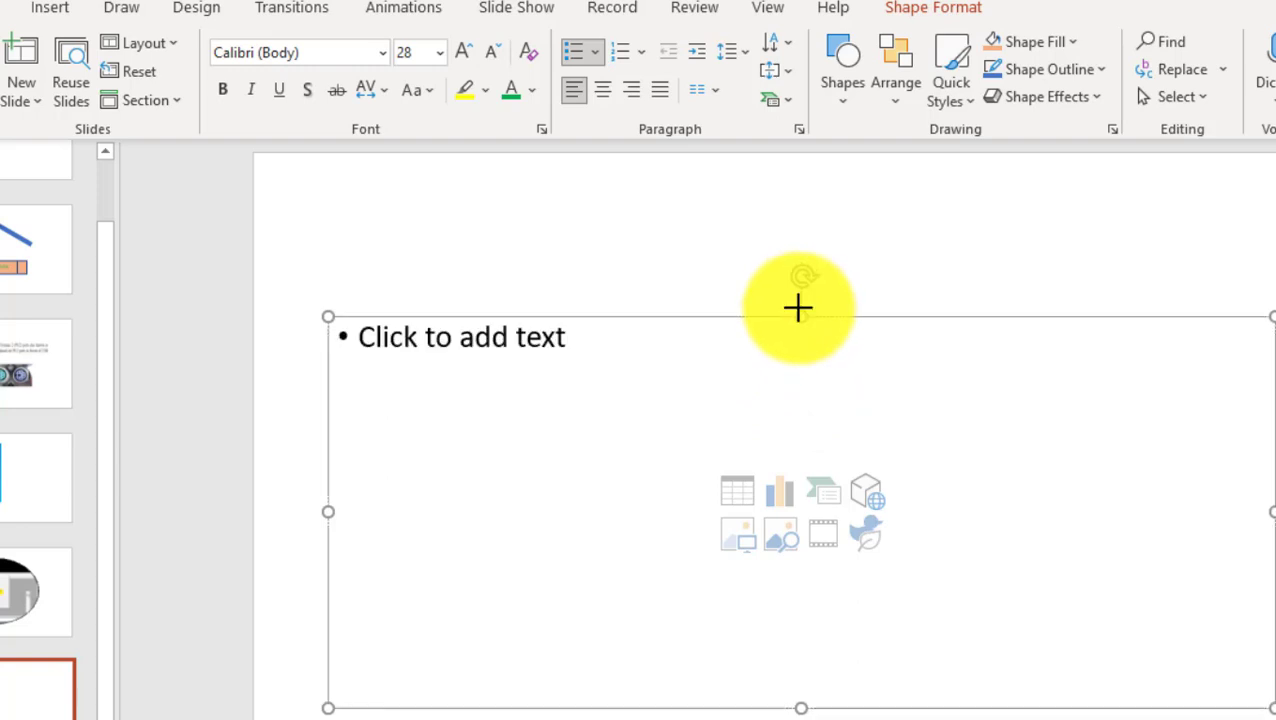
pyautogui.moveTo(803, 315); pyautogui.dragTo(801, 219)
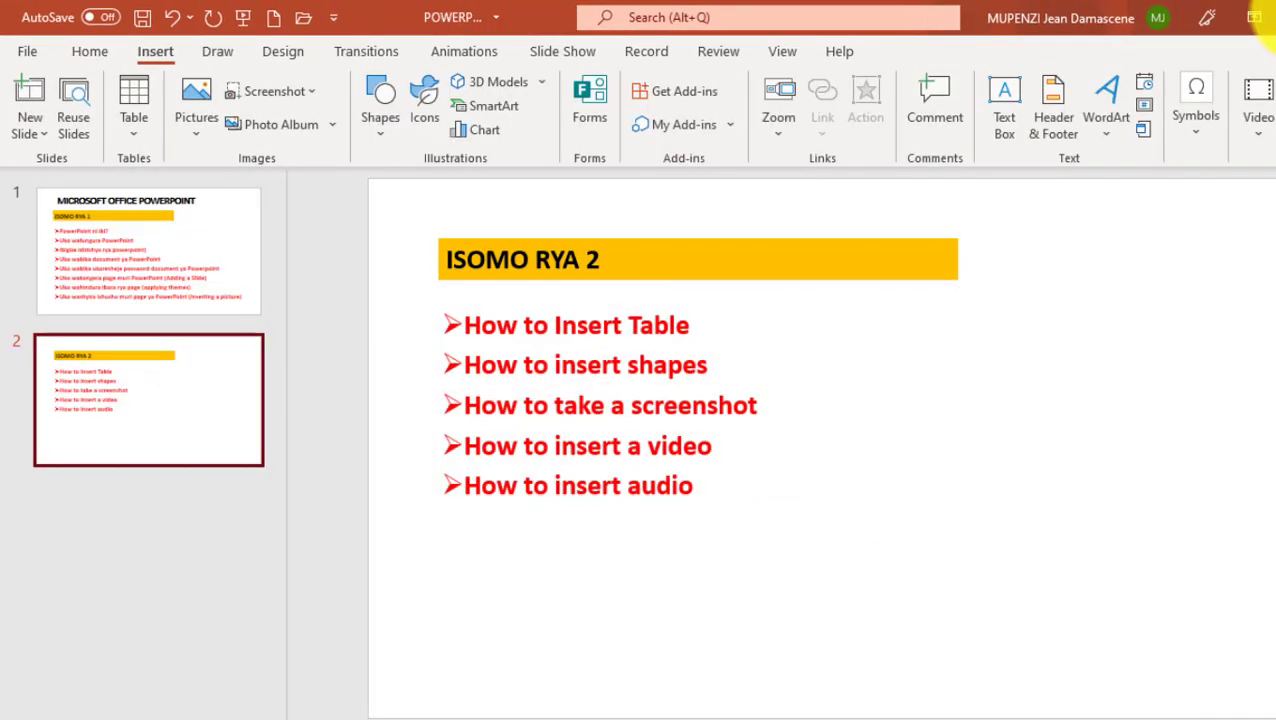
# - Minimize PowerPoint to view the PS/2 ports page in Adobe Reader
pyautogui.click(1265, 15)
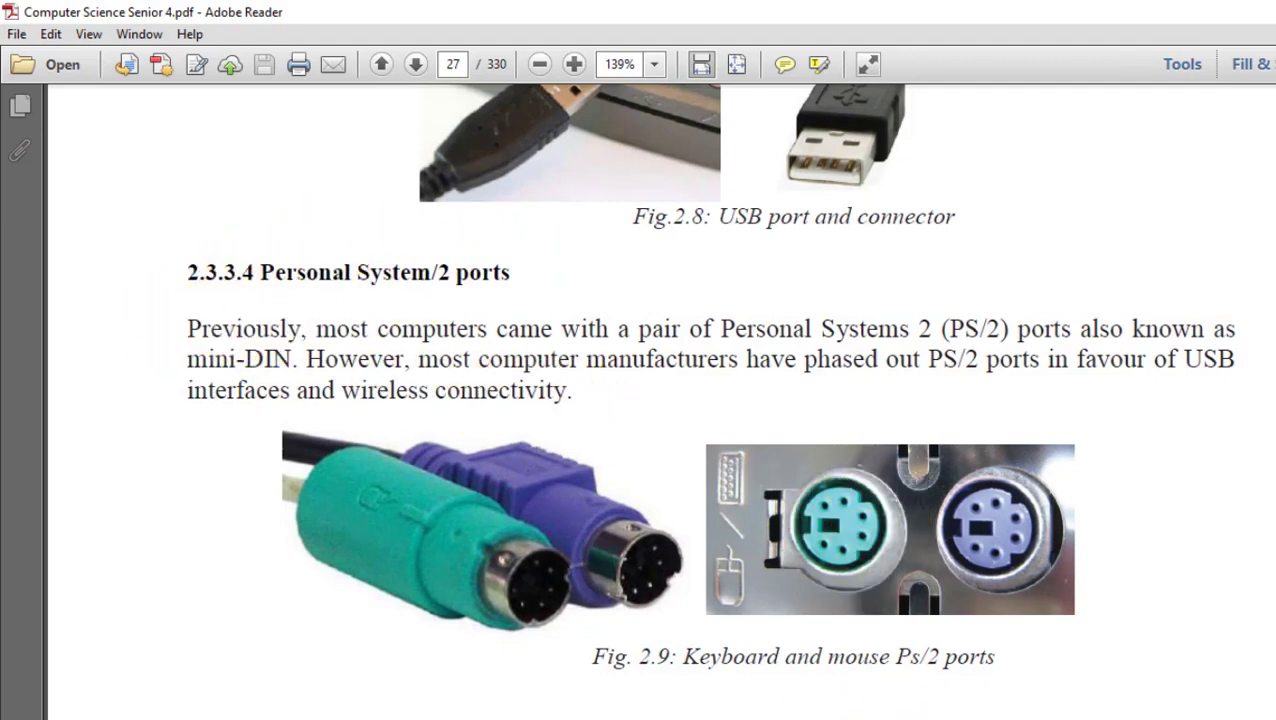
pyautogui.moveTo(940, 683)
pyautogui.click(977, 692)
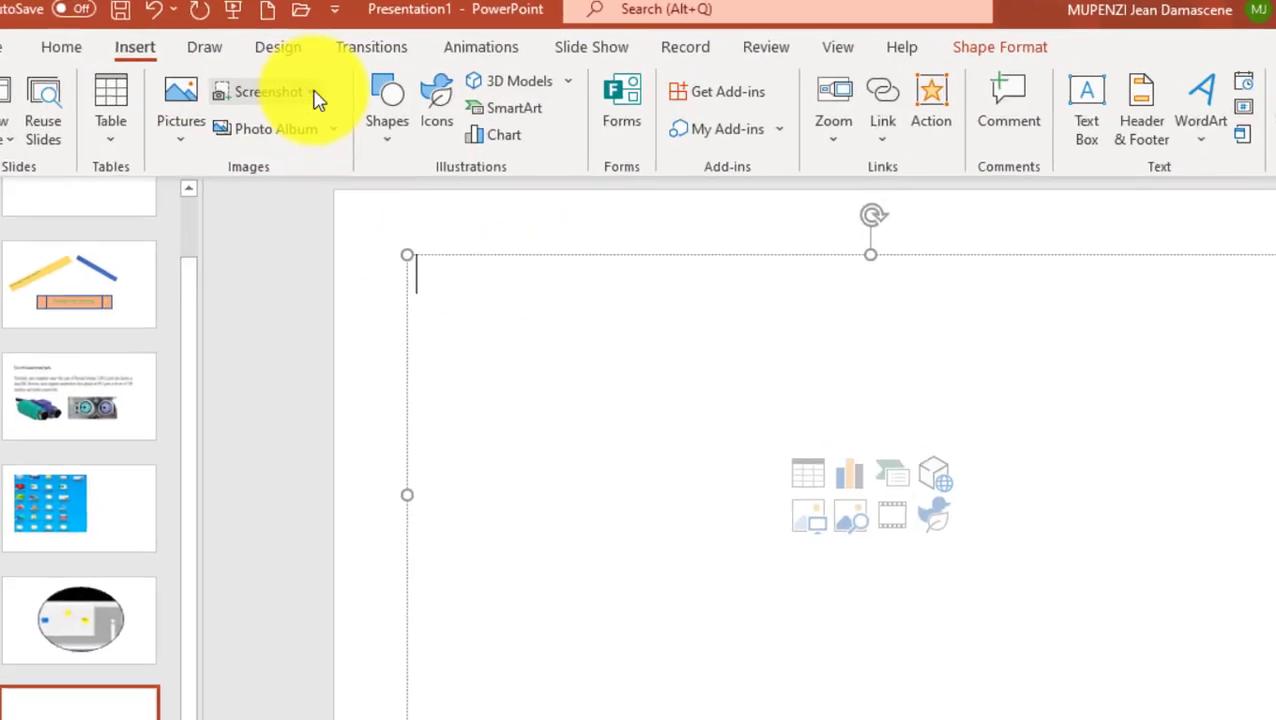
pyautogui.click(311, 91)
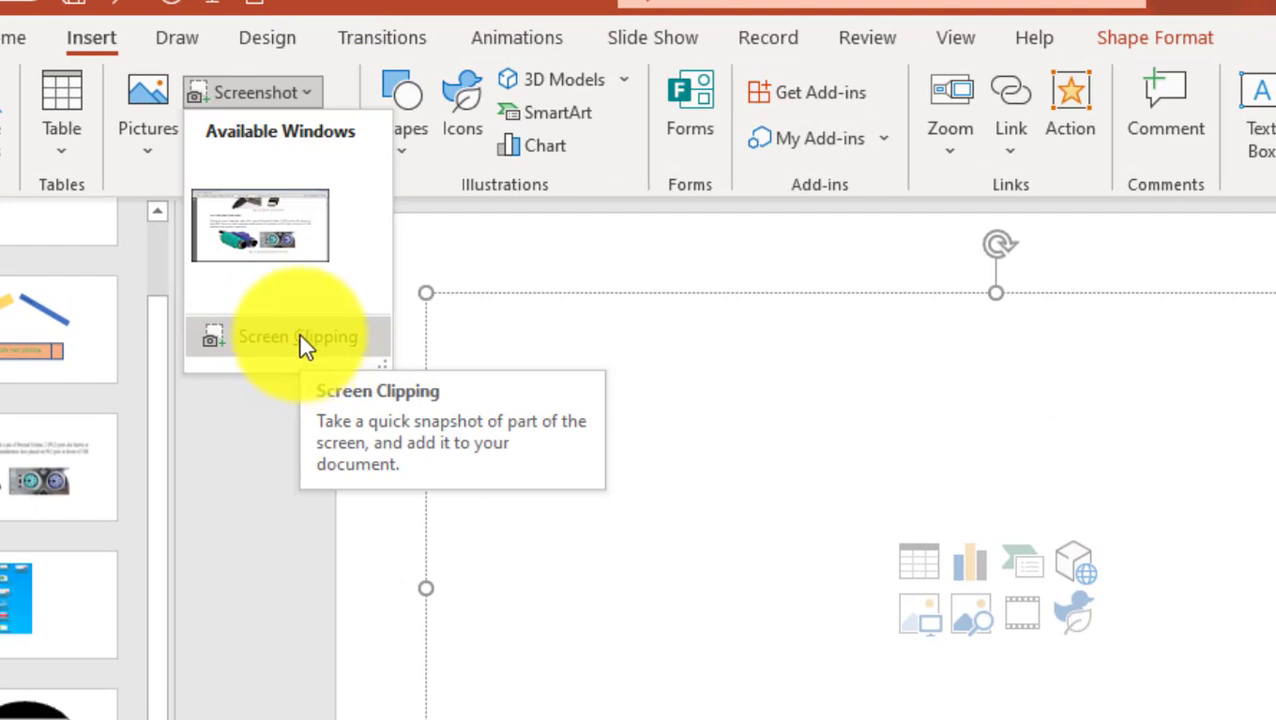
pyautogui.click(300, 336)
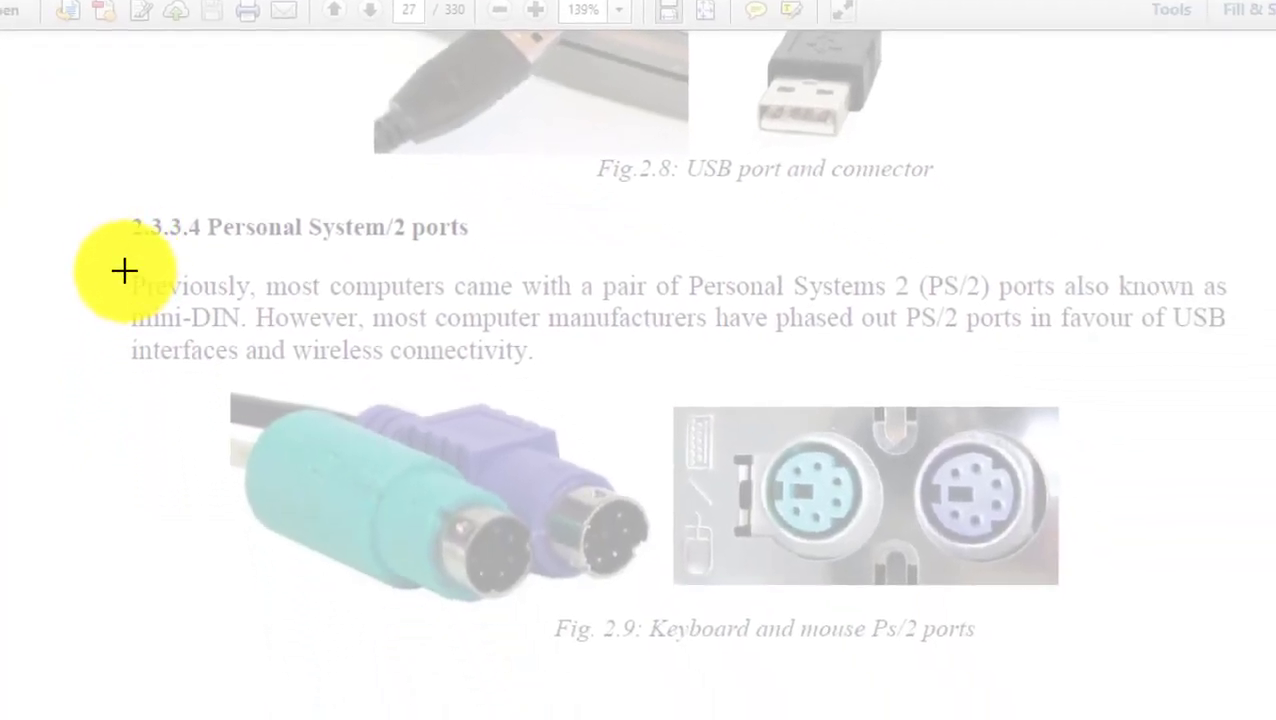
pyautogui.moveTo(124, 270); pyautogui.dragTo(1256, 369)
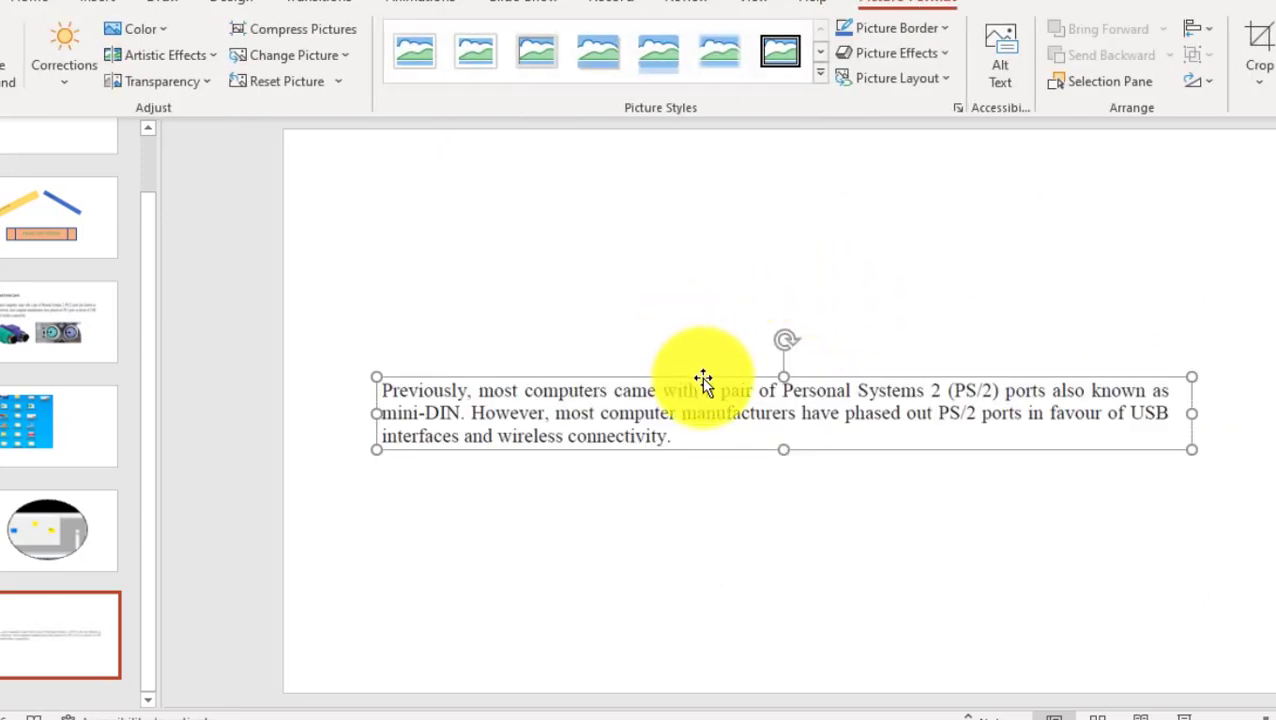
pyautogui.moveTo(703, 381); pyautogui.dragTo(645, 211)
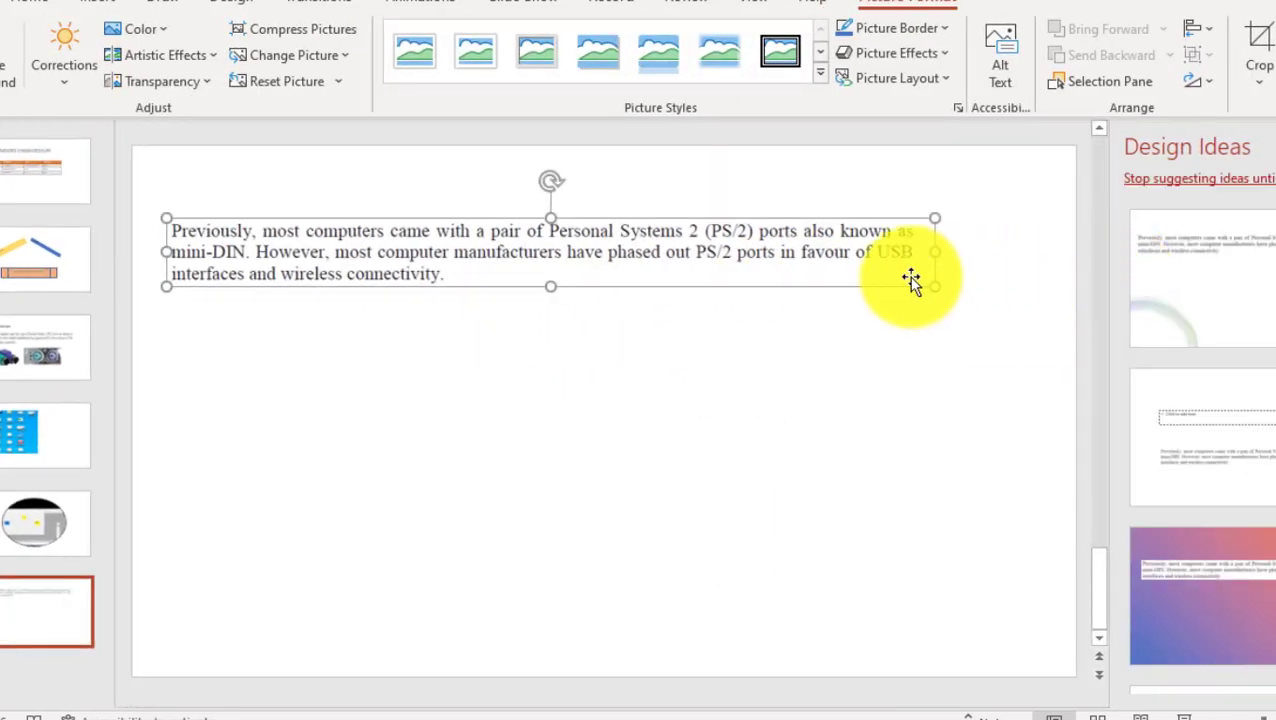
pyautogui.moveTo(934, 286); pyautogui.dragTo(903, 285)
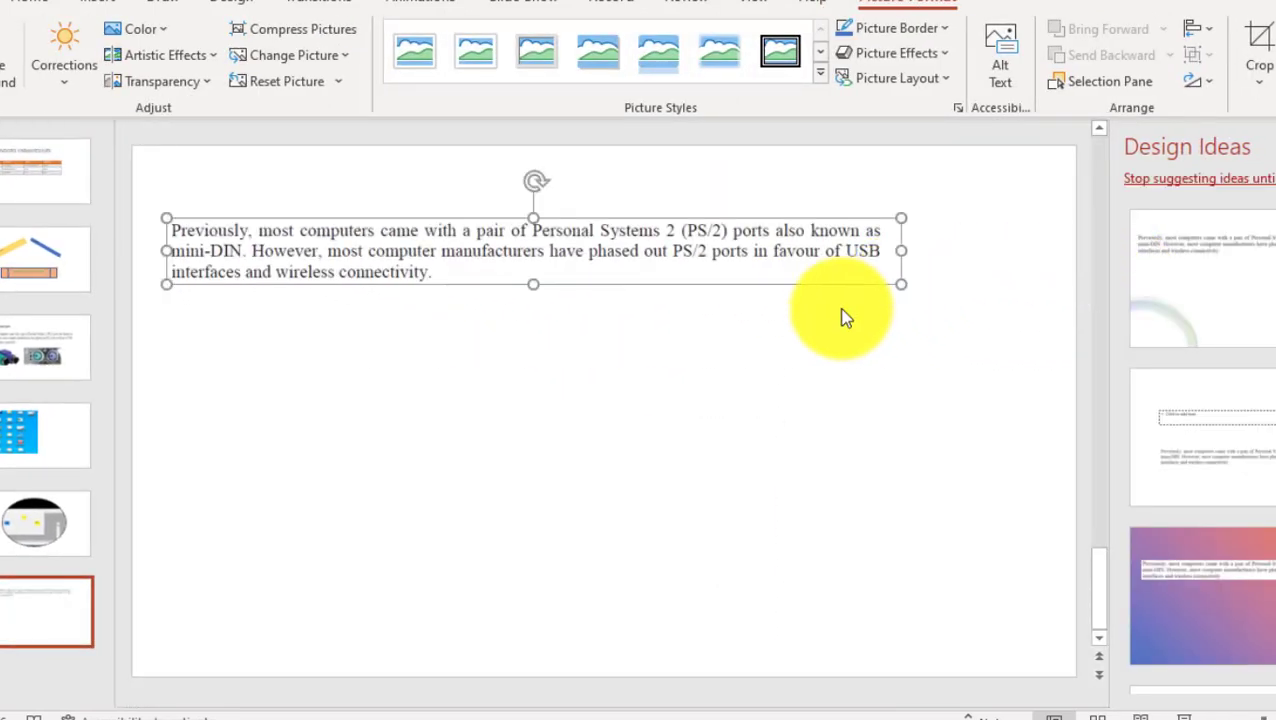
pyautogui.moveTo(533, 285); pyautogui.dragTo(533, 333)
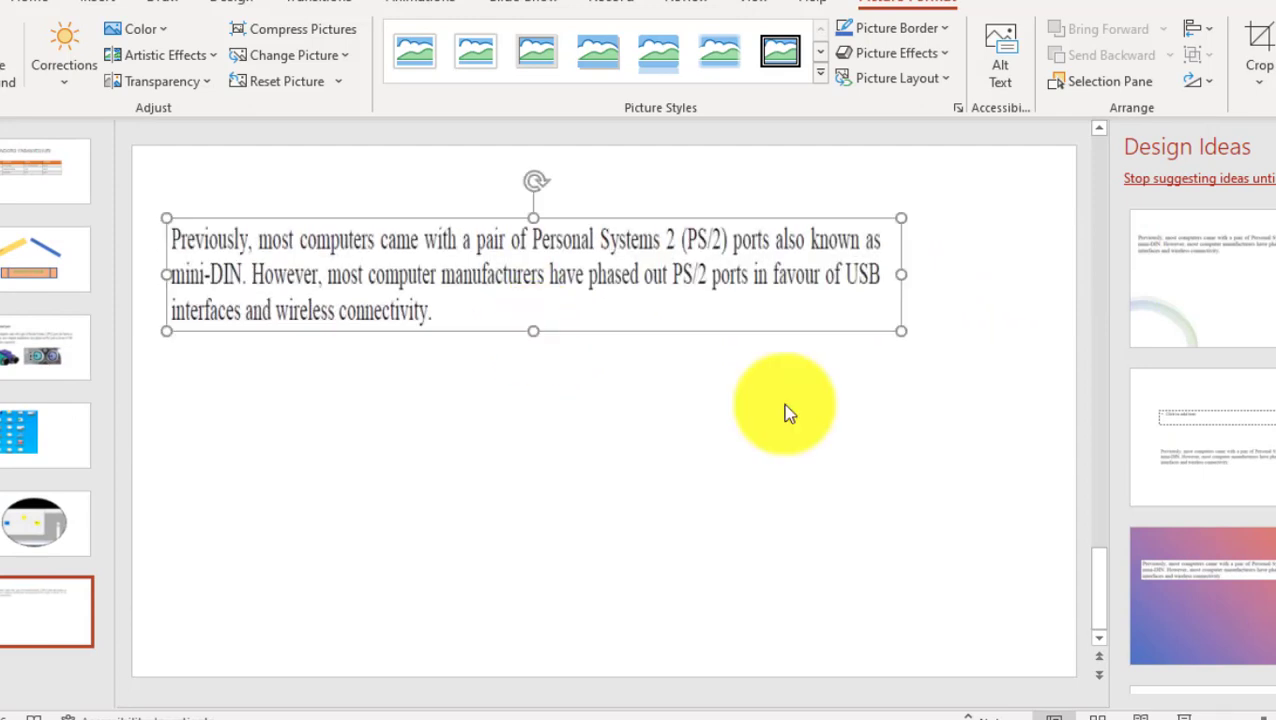
pyautogui.click(939, 433)
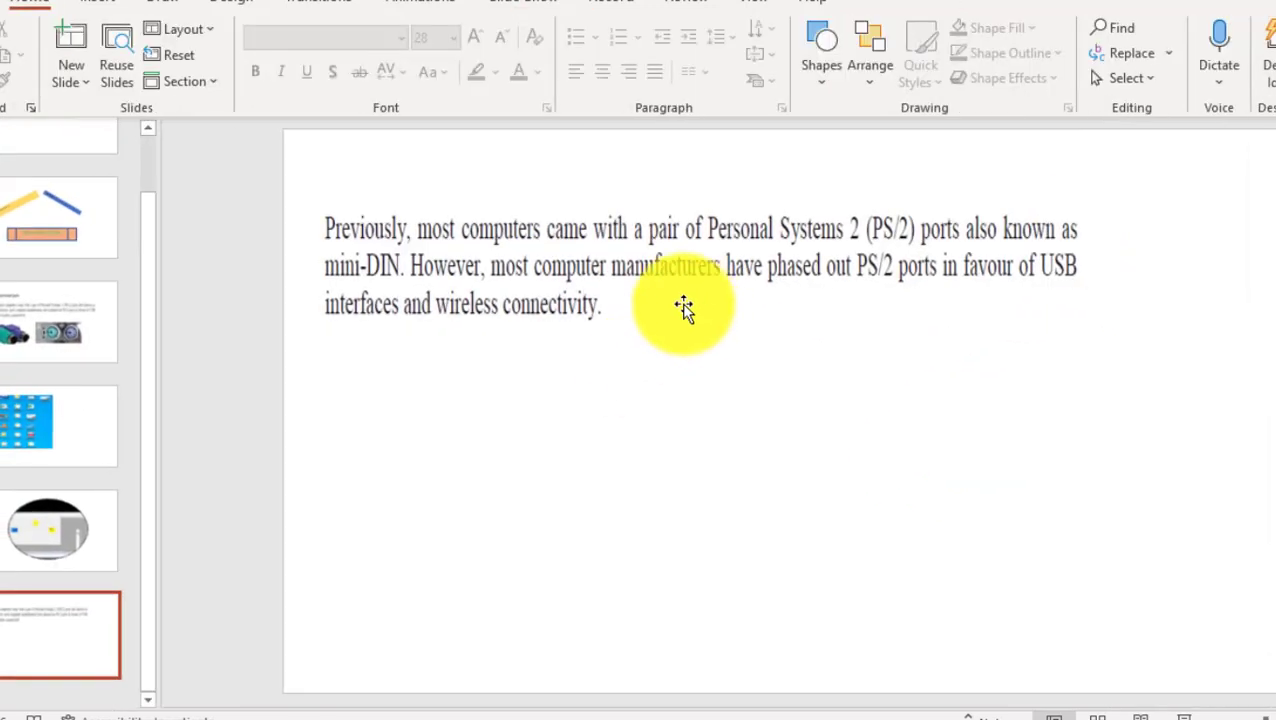
pyautogui.click(683, 308)
pyautogui.click(1134, 319)
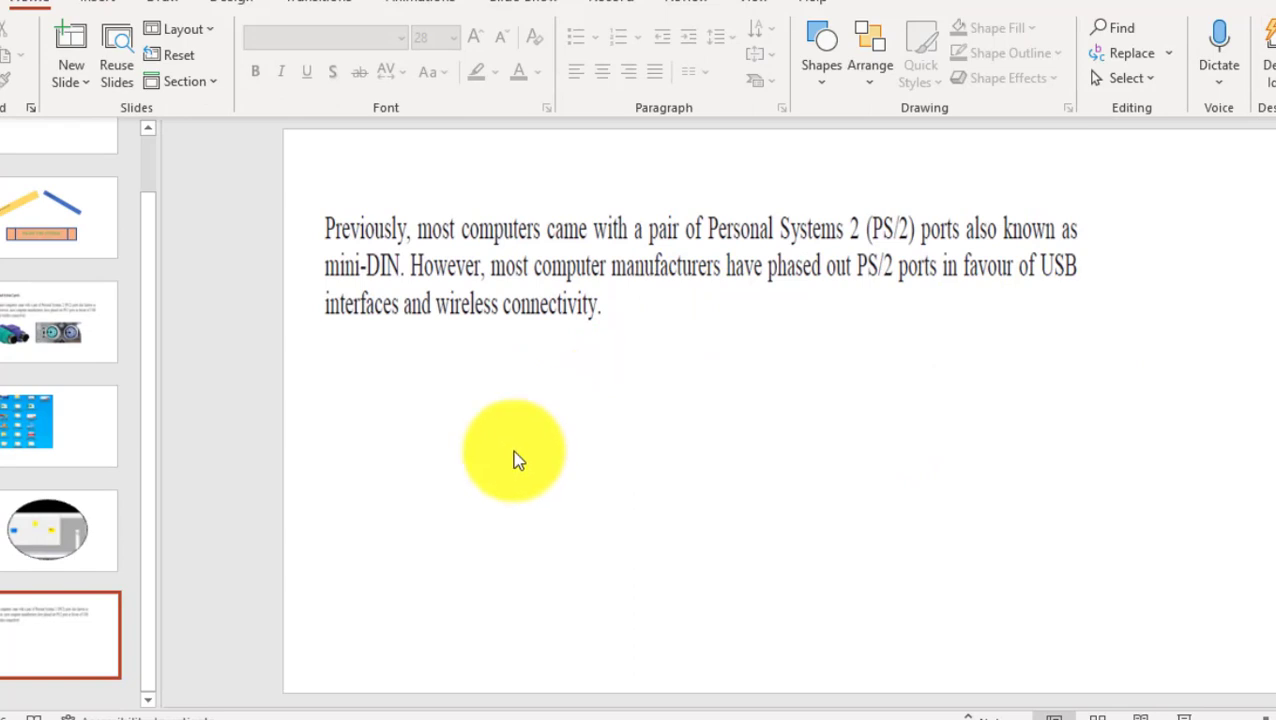
pyautogui.click(1073, 285)
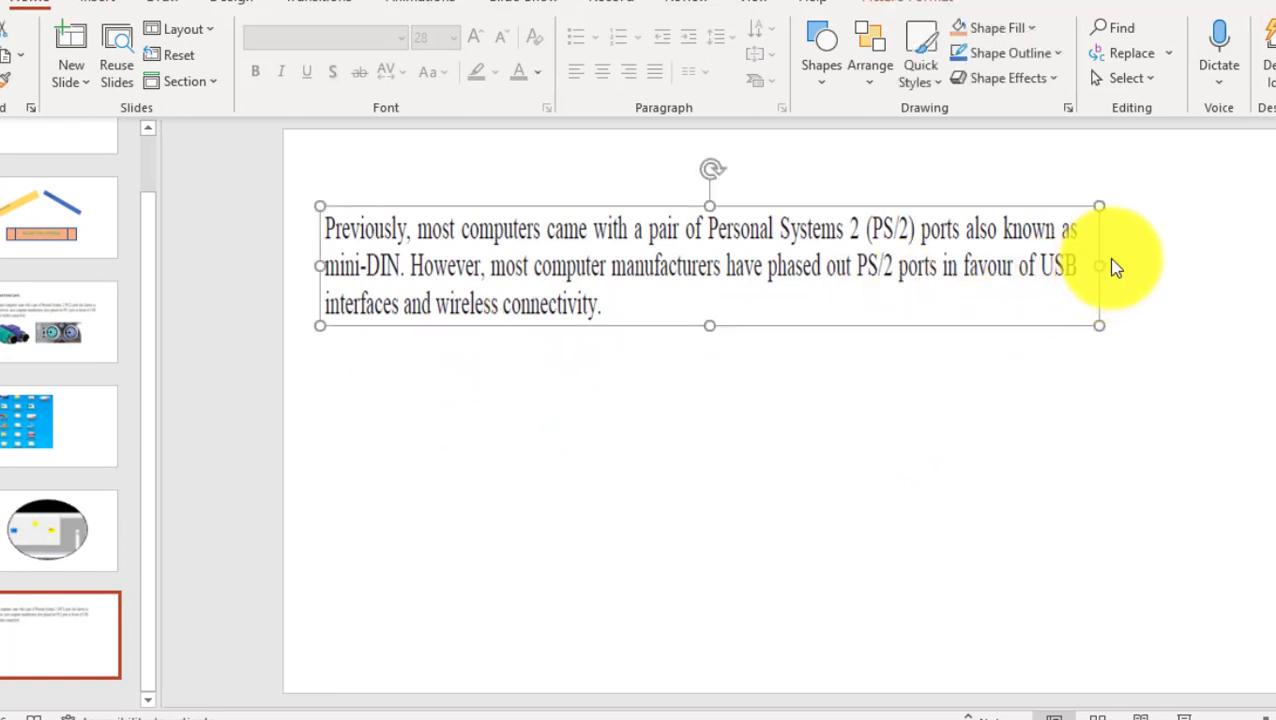
pyautogui.click(1116, 267)
pyautogui.click(470, 292)
pyautogui.click(460, 440)
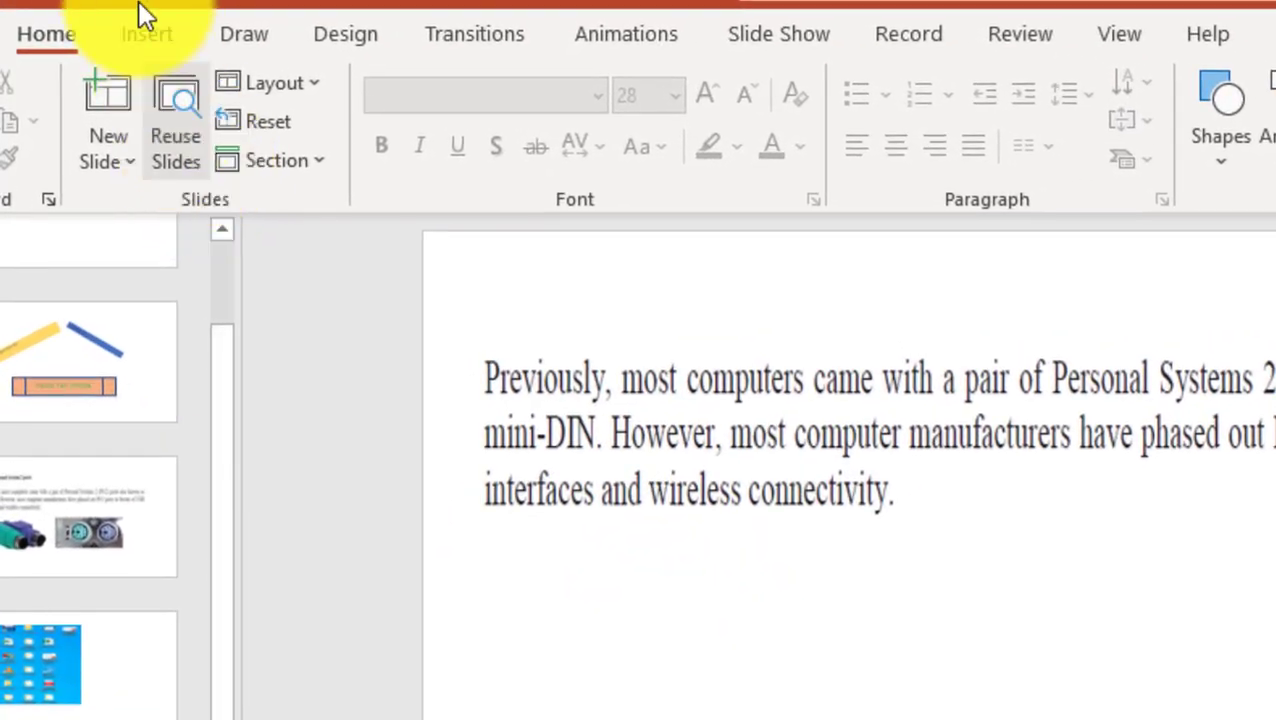
# - Insert the Here With You audio file from the gospel folder onto slide 6
pyautogui.click(151, 30)
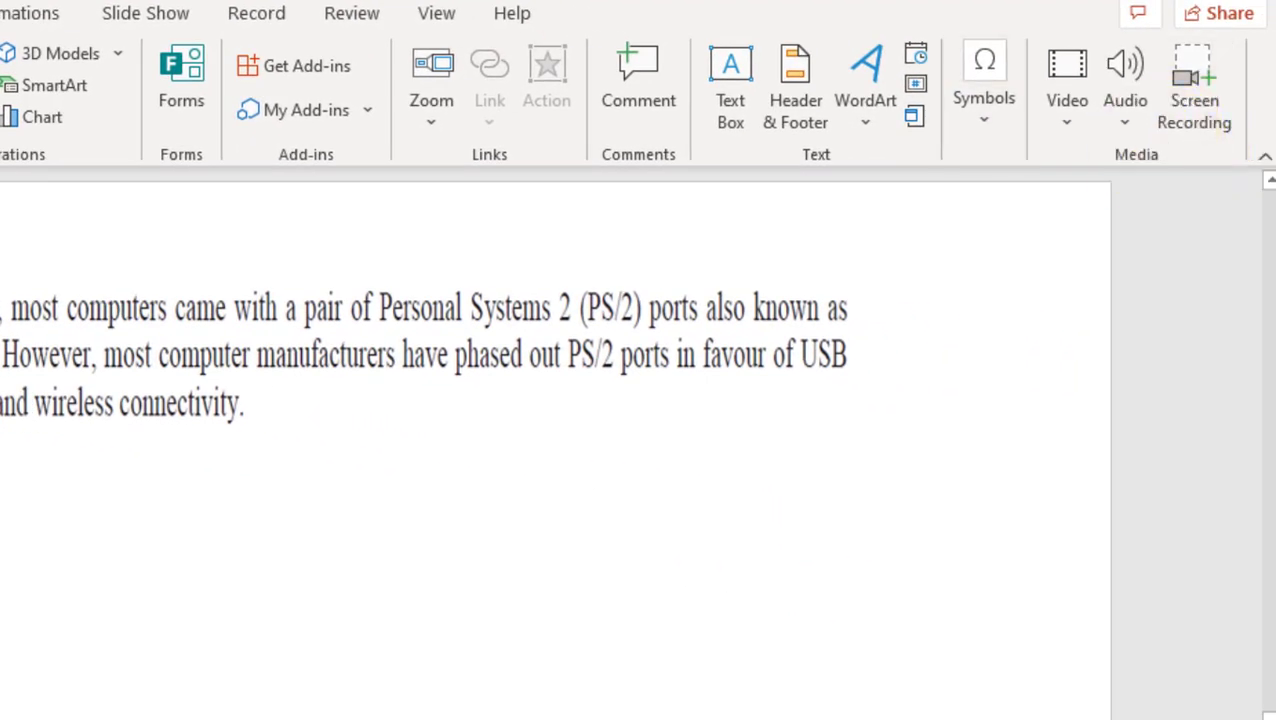
pyautogui.click(1136, 137)
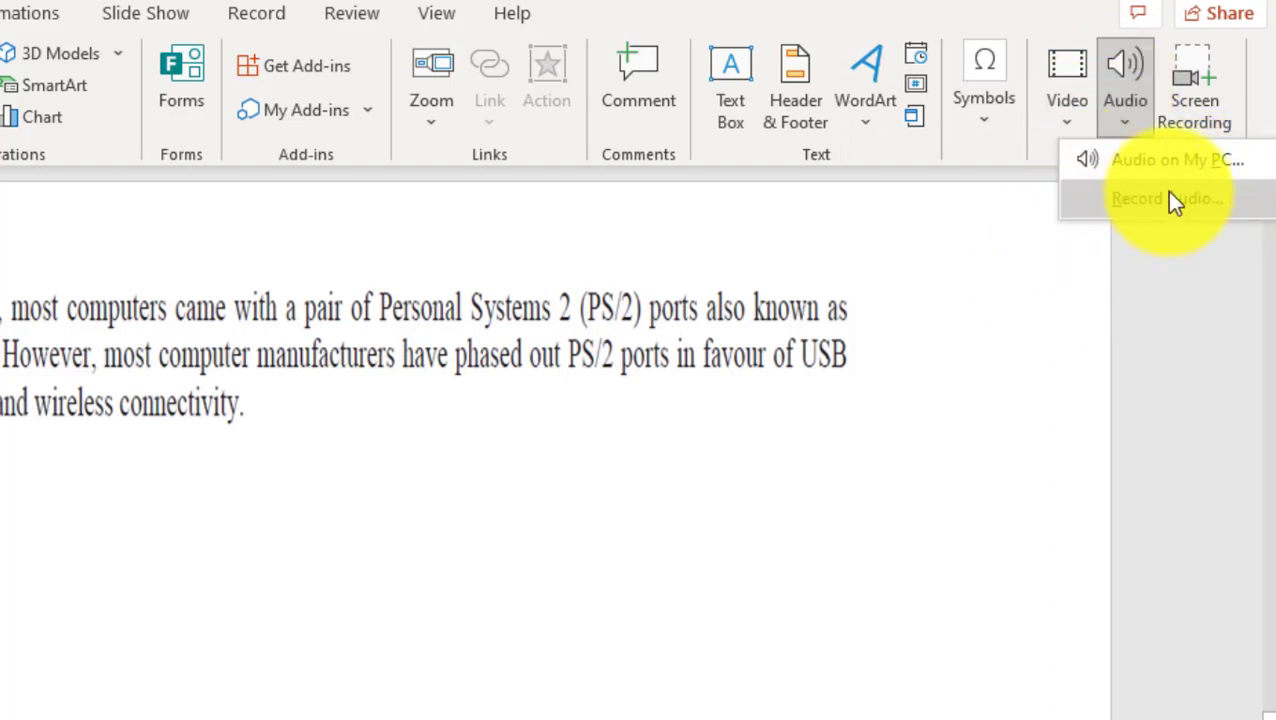
pyautogui.click(1125, 209)
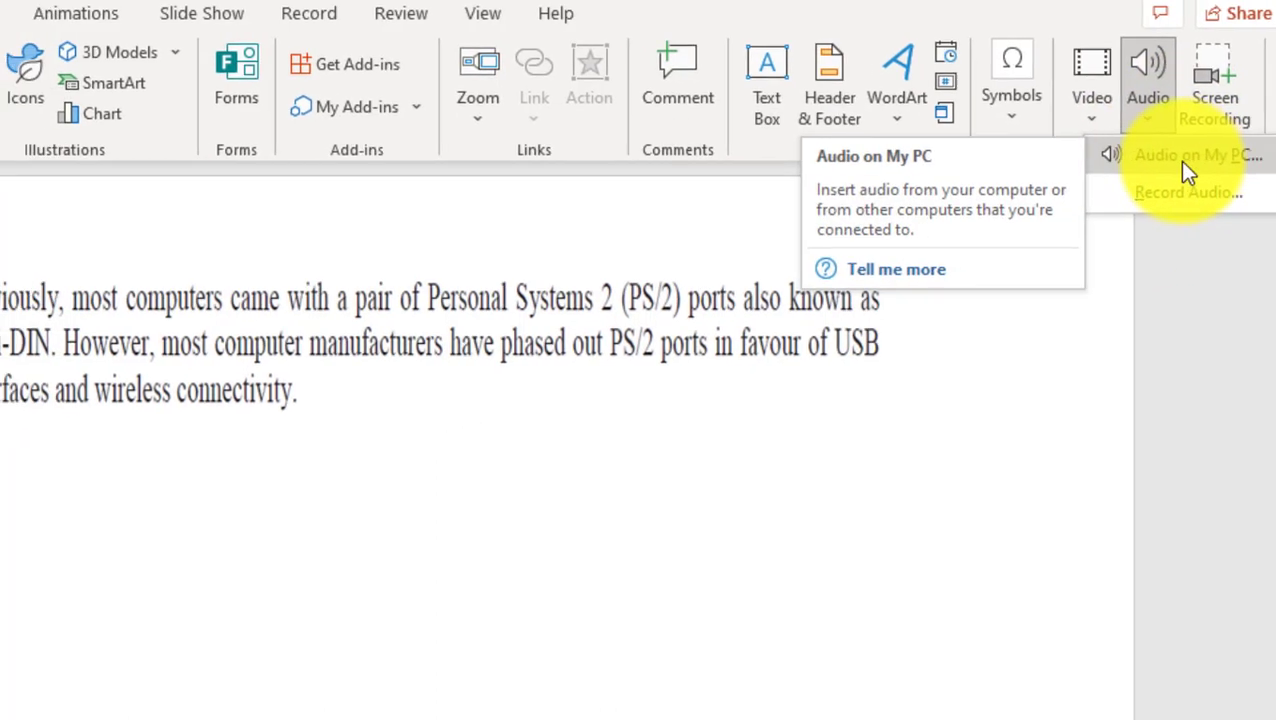
pyautogui.click(1270, 133)
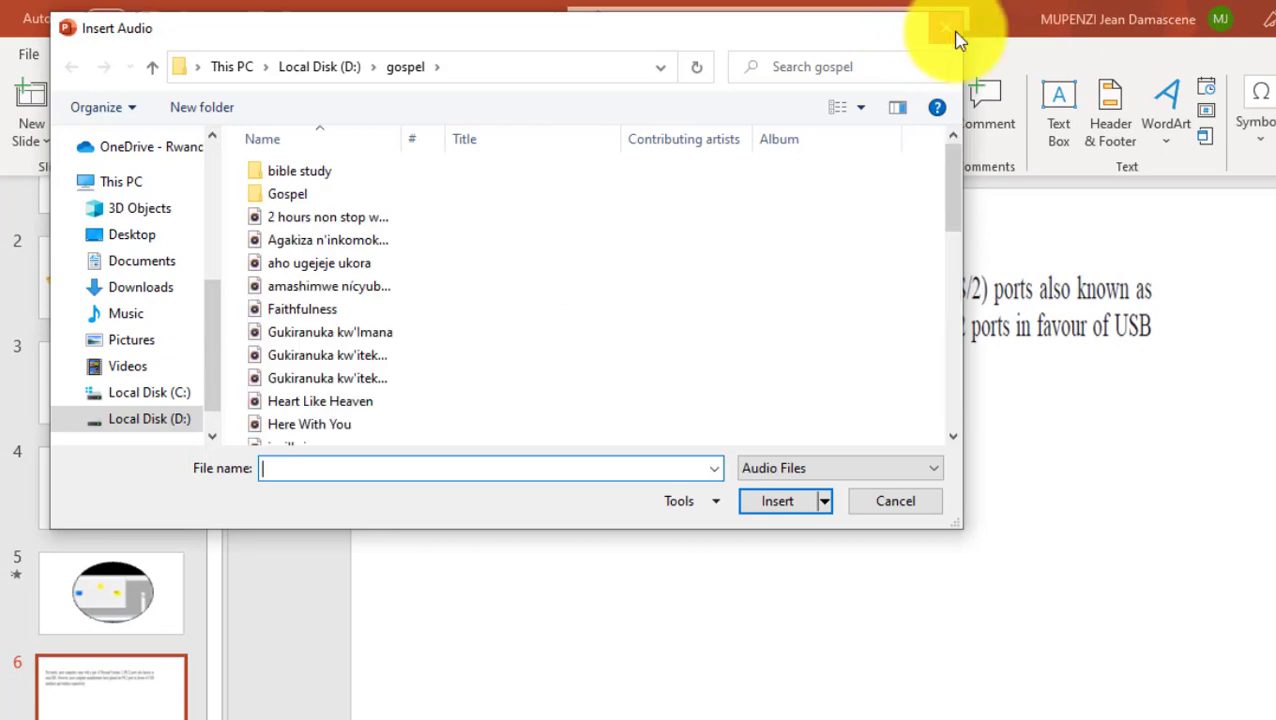
pyautogui.click(946, 27)
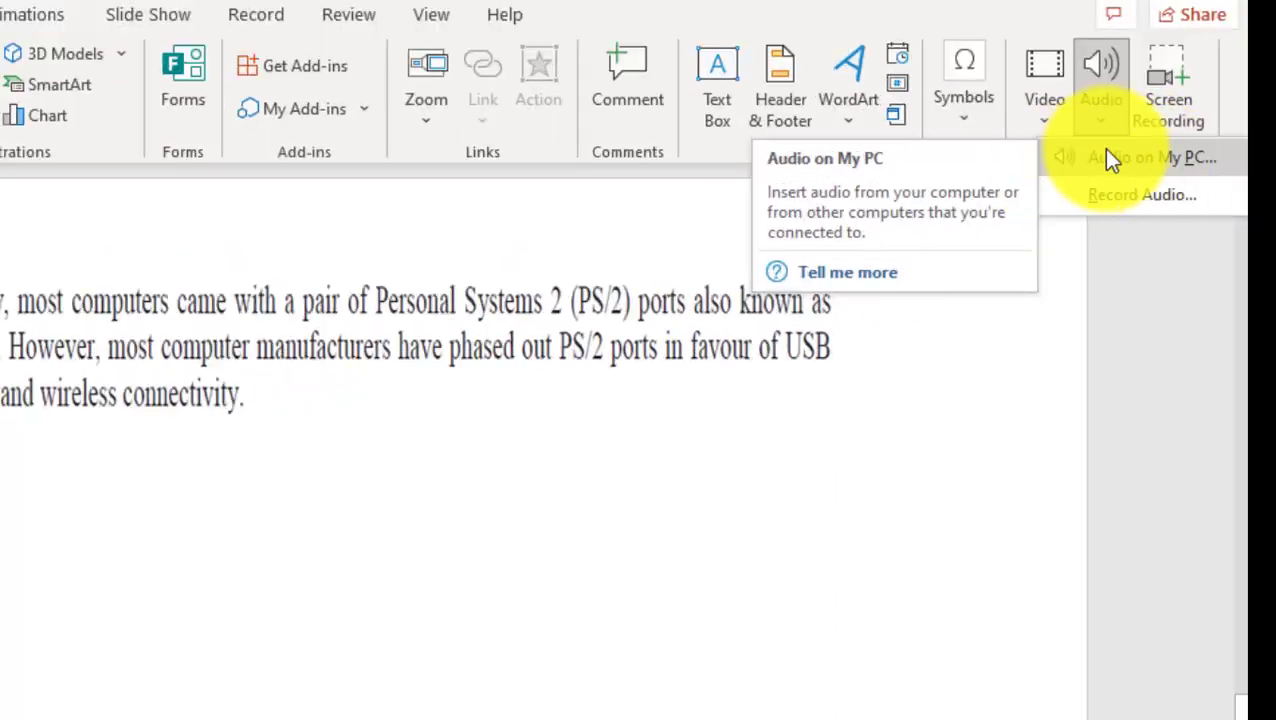
pyautogui.click(1173, 158)
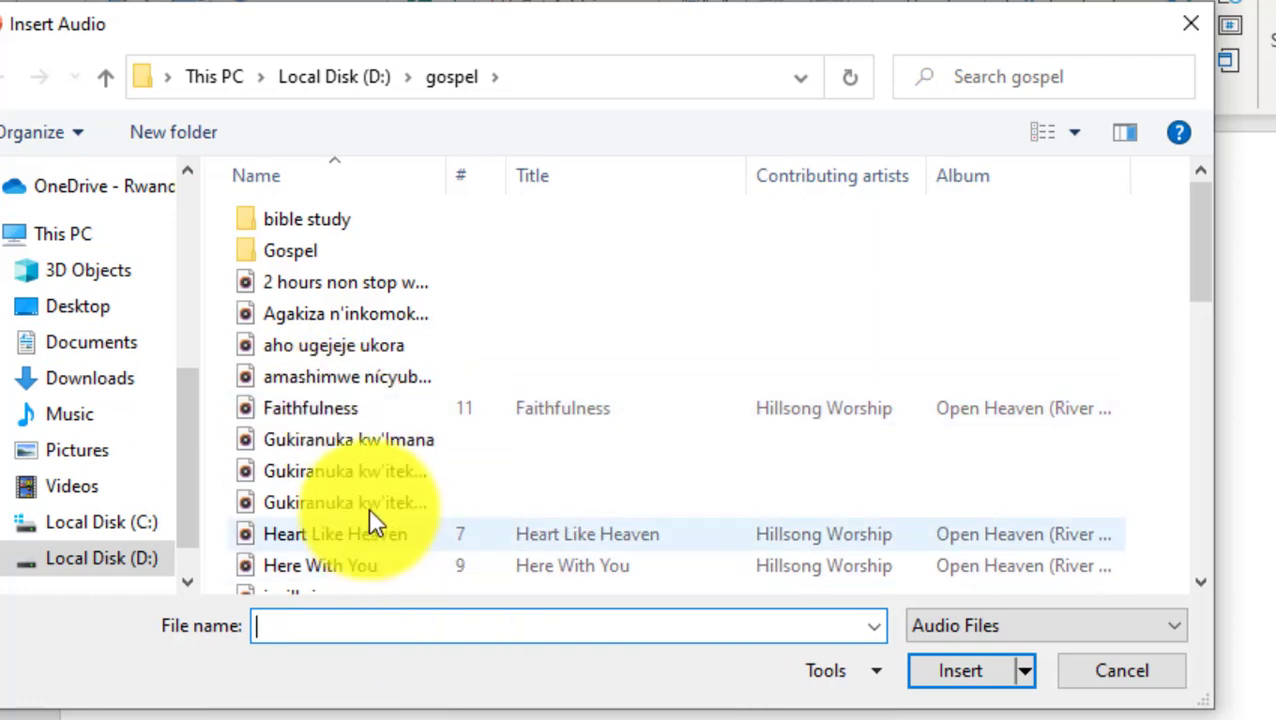
pyautogui.click(327, 557)
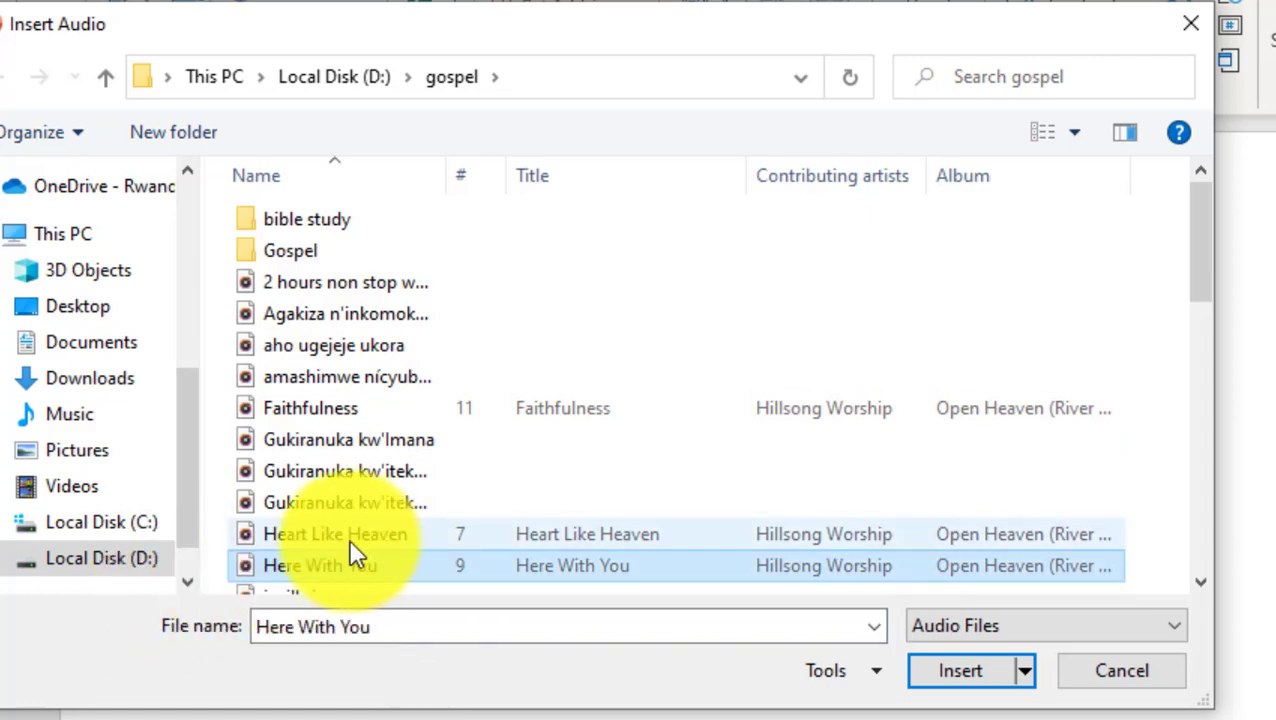
pyautogui.click(965, 655)
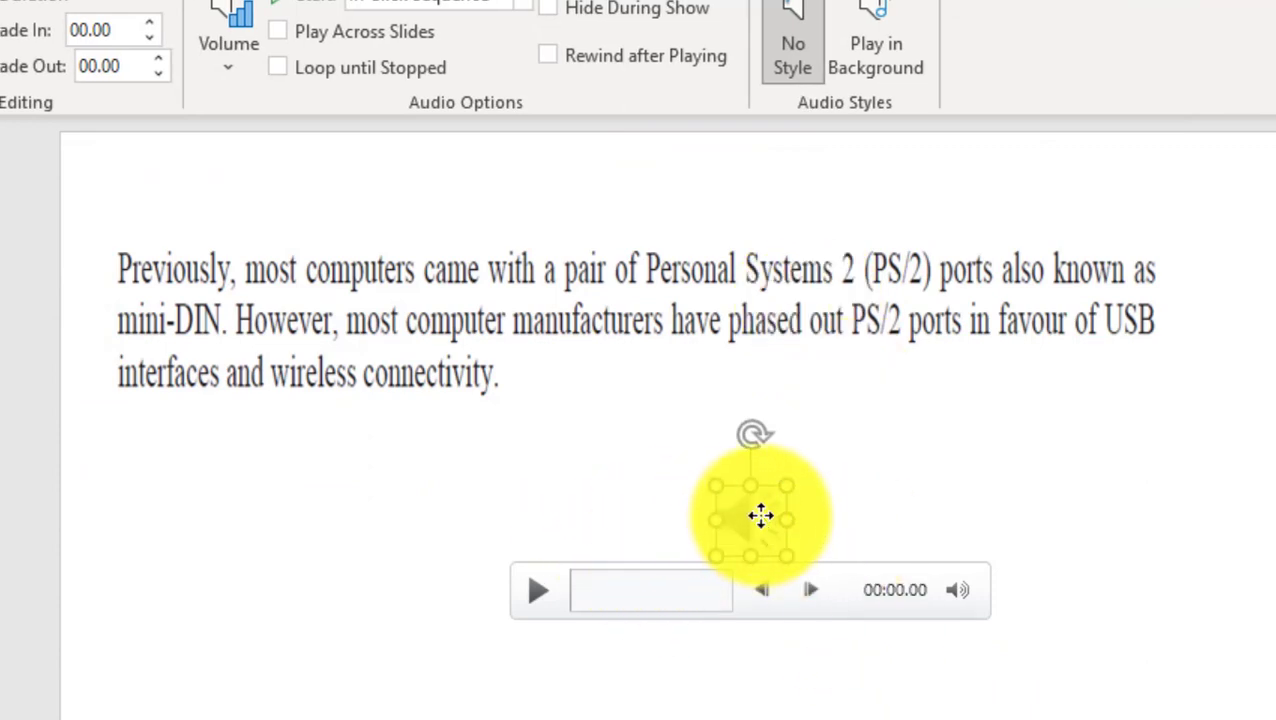
# - Move the Here With You audio icon left, under the PS/2 paragraph
pyautogui.moveTo(761, 515)
pyautogui.mouseDown()
pyautogui.moveTo(319, 497)
pyautogui.moveTo(645, 495)
pyautogui.mouseUp()
pyautogui.click(1258, 487)
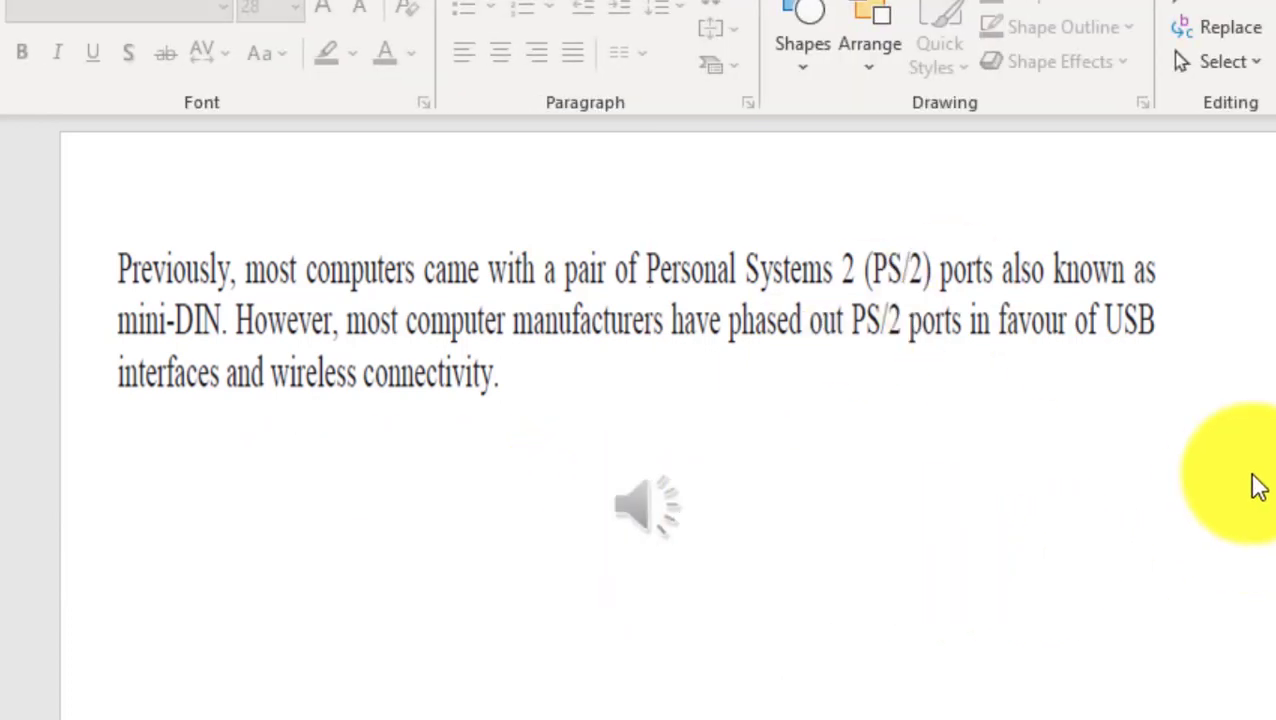
pyautogui.moveTo(684, 498)
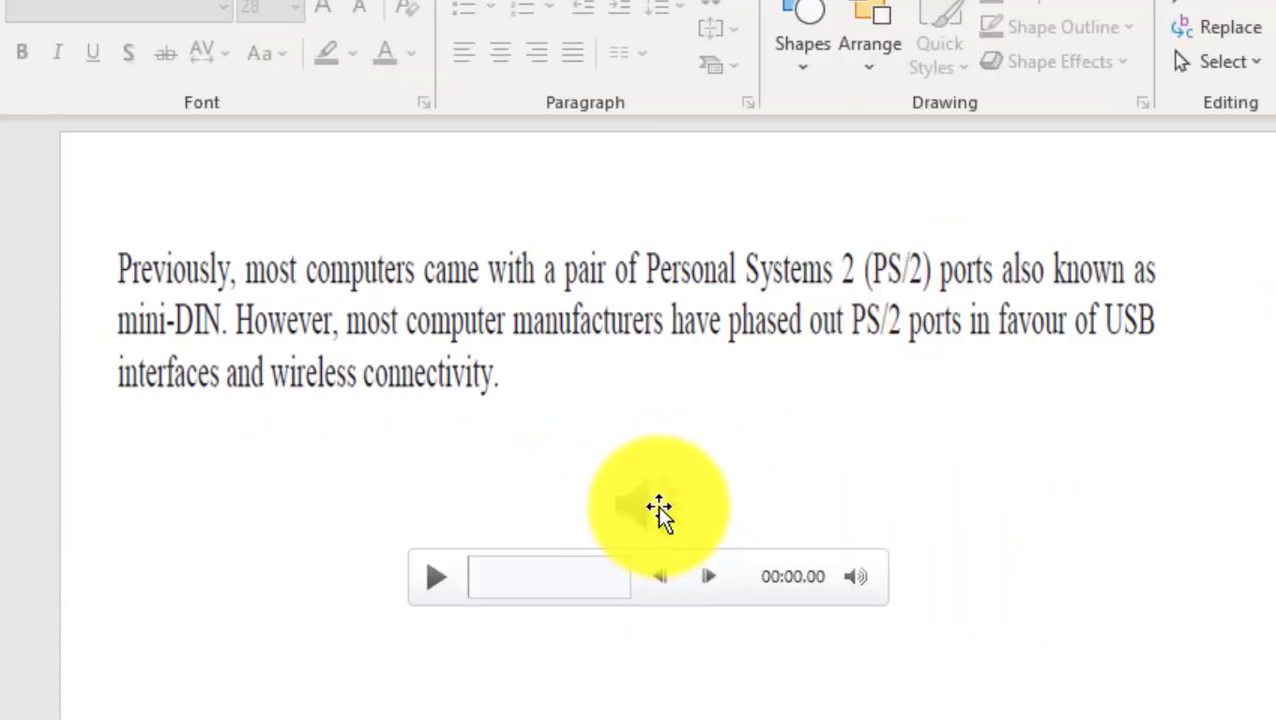
pyautogui.moveTo(659, 510); pyautogui.dragTo(440, 503)
pyautogui.click(745, 510)
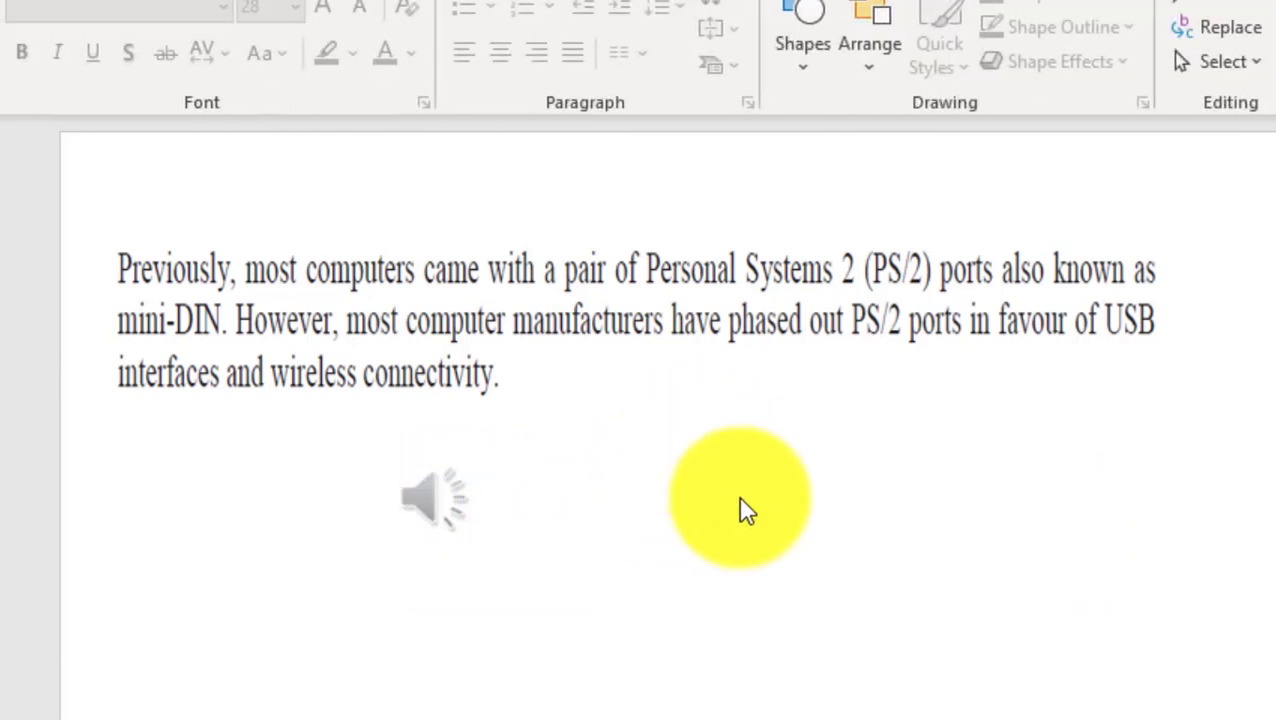
pyautogui.click(441, 488)
pyautogui.click(519, 680)
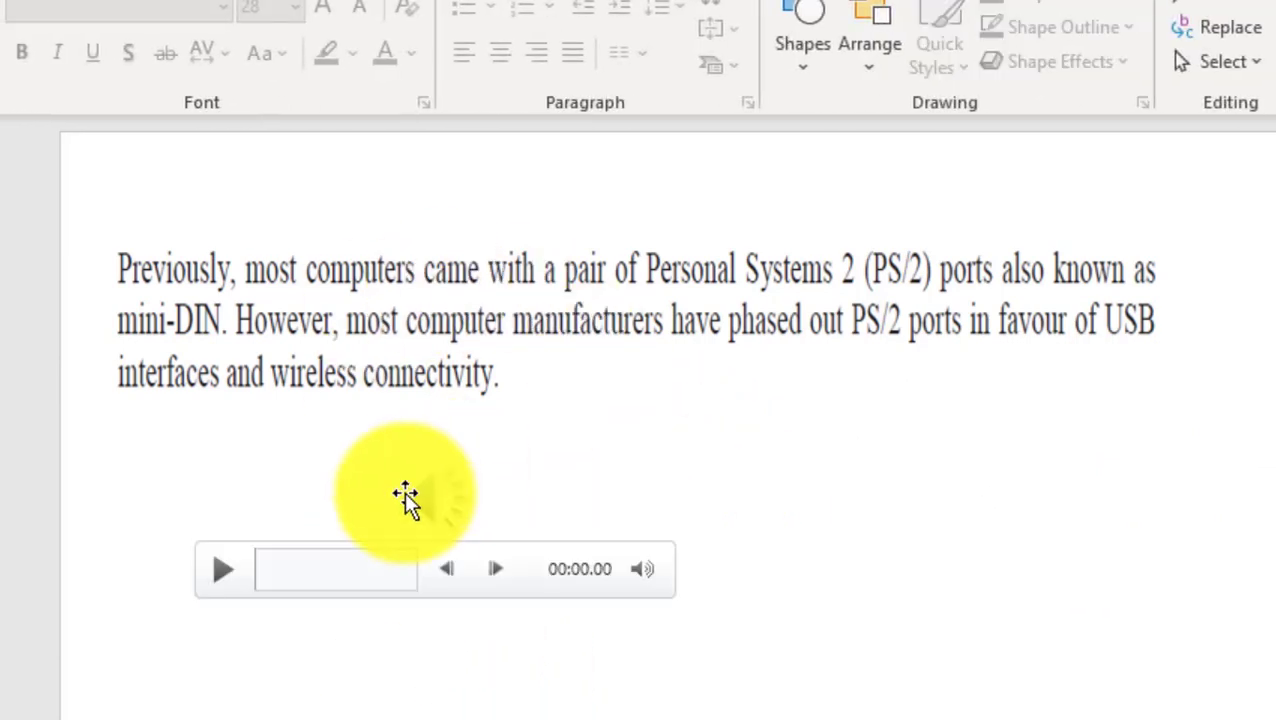
# - Preview the Here With You audio briefly, then pause it
pyautogui.click(219, 569)
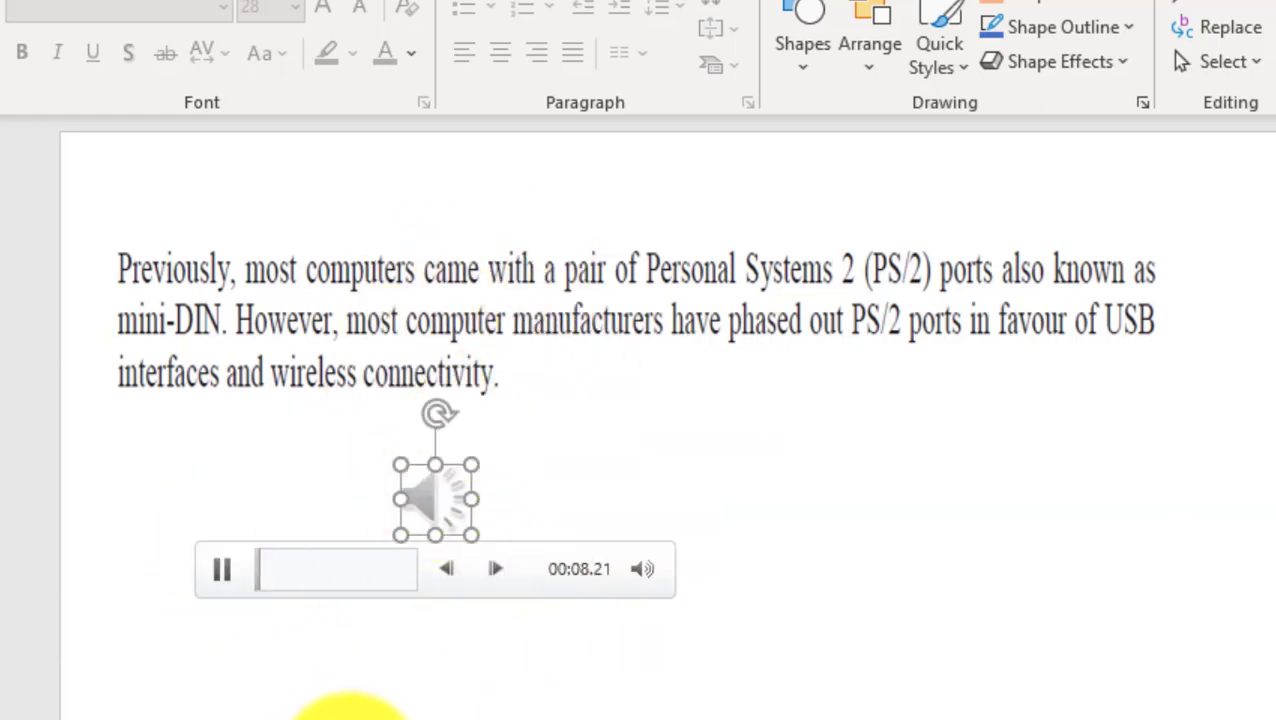
pyautogui.click(226, 588)
pyautogui.click(726, 598)
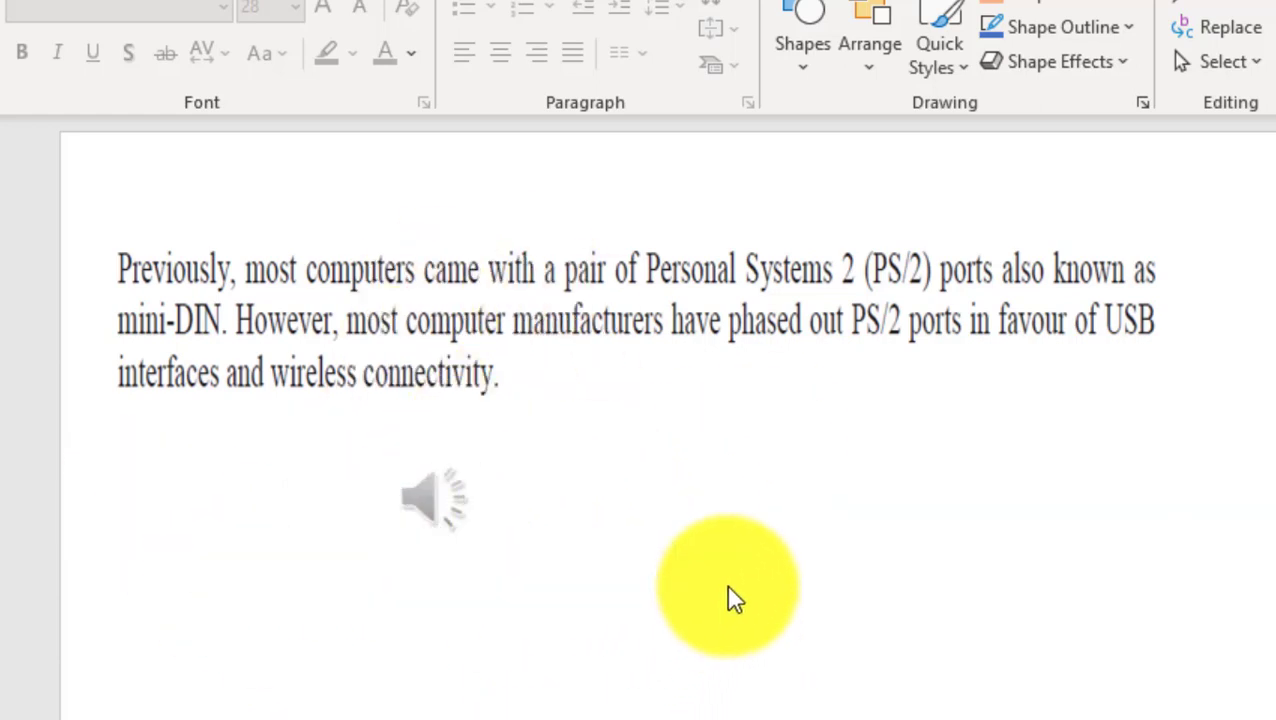
pyautogui.click(445, 510)
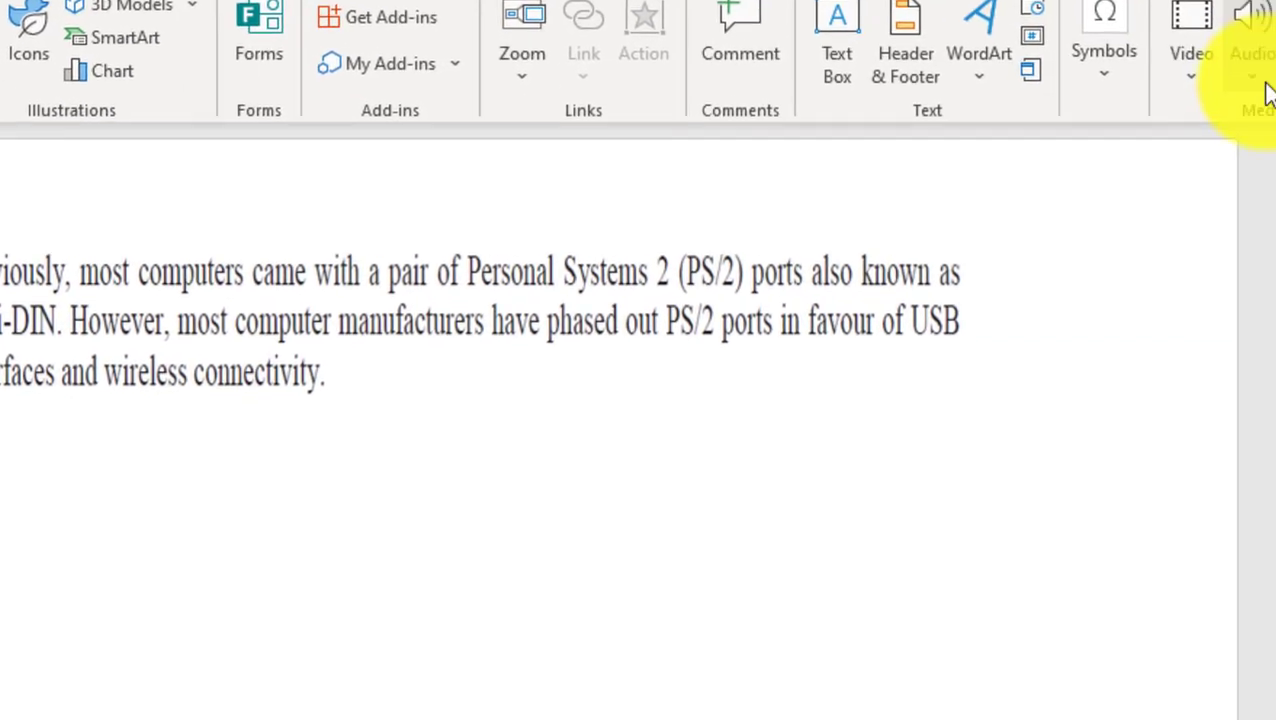
# - Record a roughly 36-second clip named Recorded Sound and insert it beneath the PS/2 paragraph
pyautogui.click(1117, 45)
pyautogui.click(1143, 150)
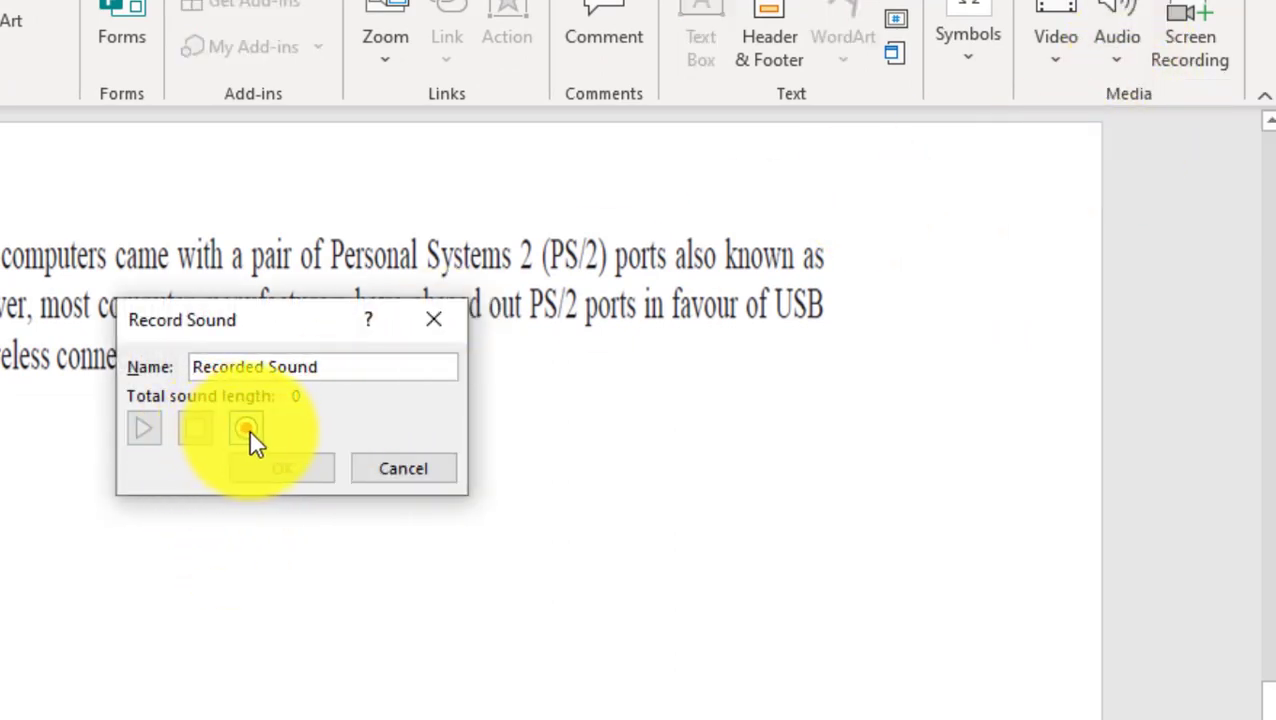
pyautogui.click(249, 431)
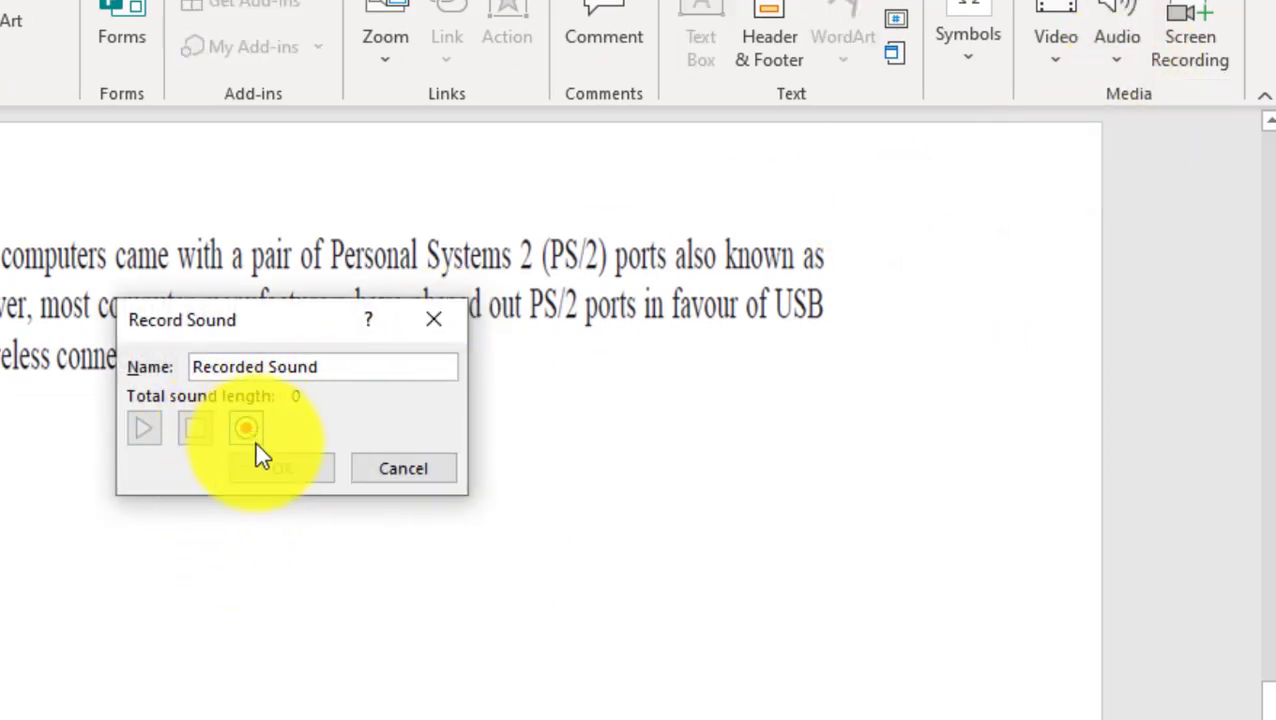
pyautogui.click(247, 423)
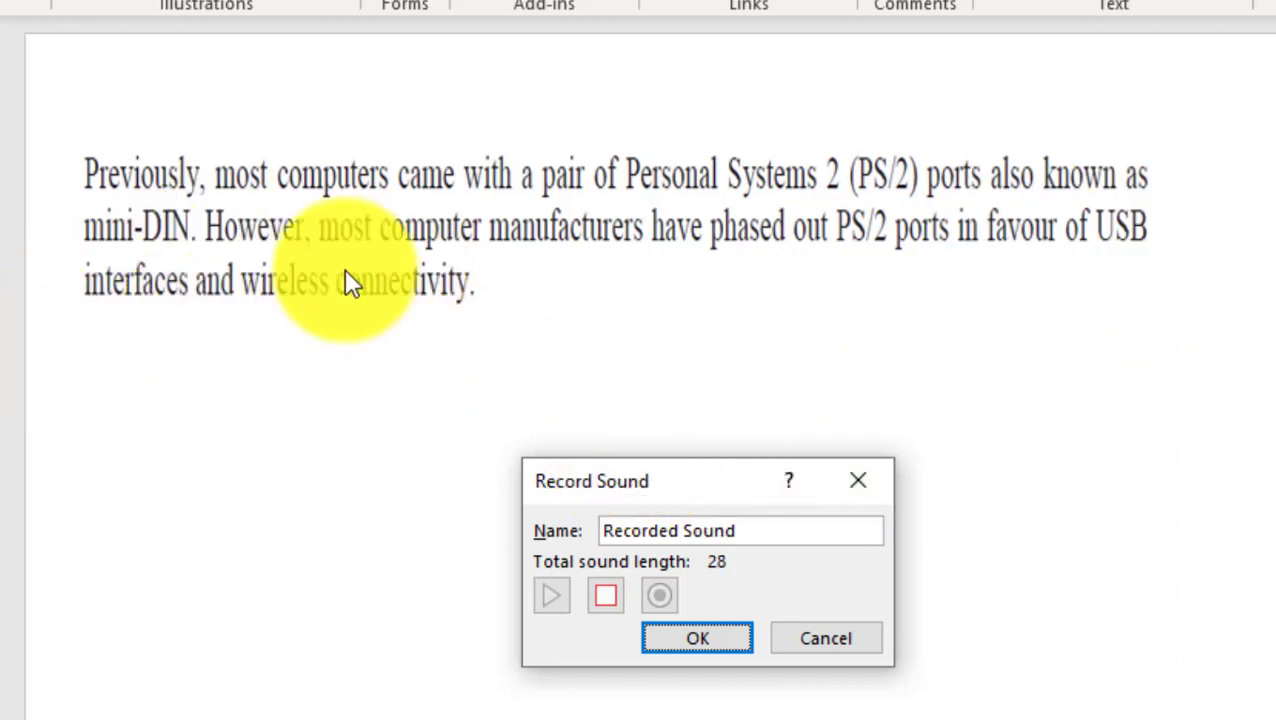
pyautogui.moveTo(684, 484); pyautogui.dragTo(604, 424)
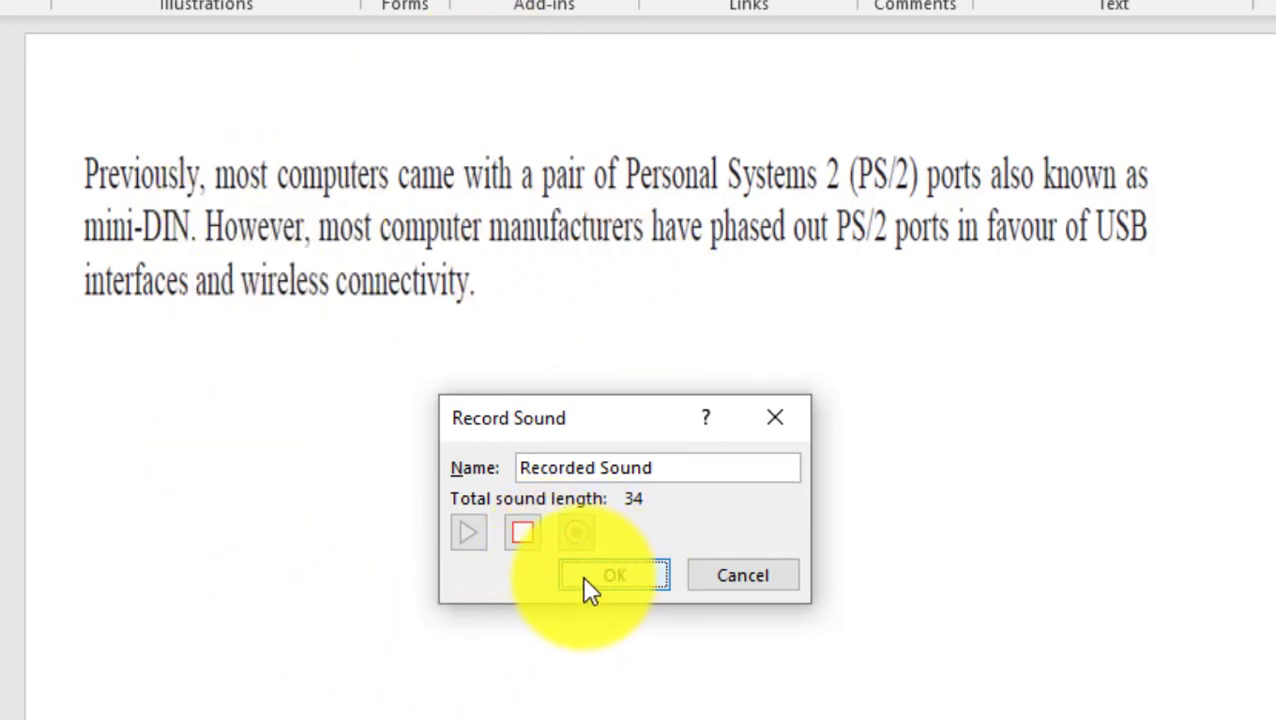
pyautogui.click(522, 535)
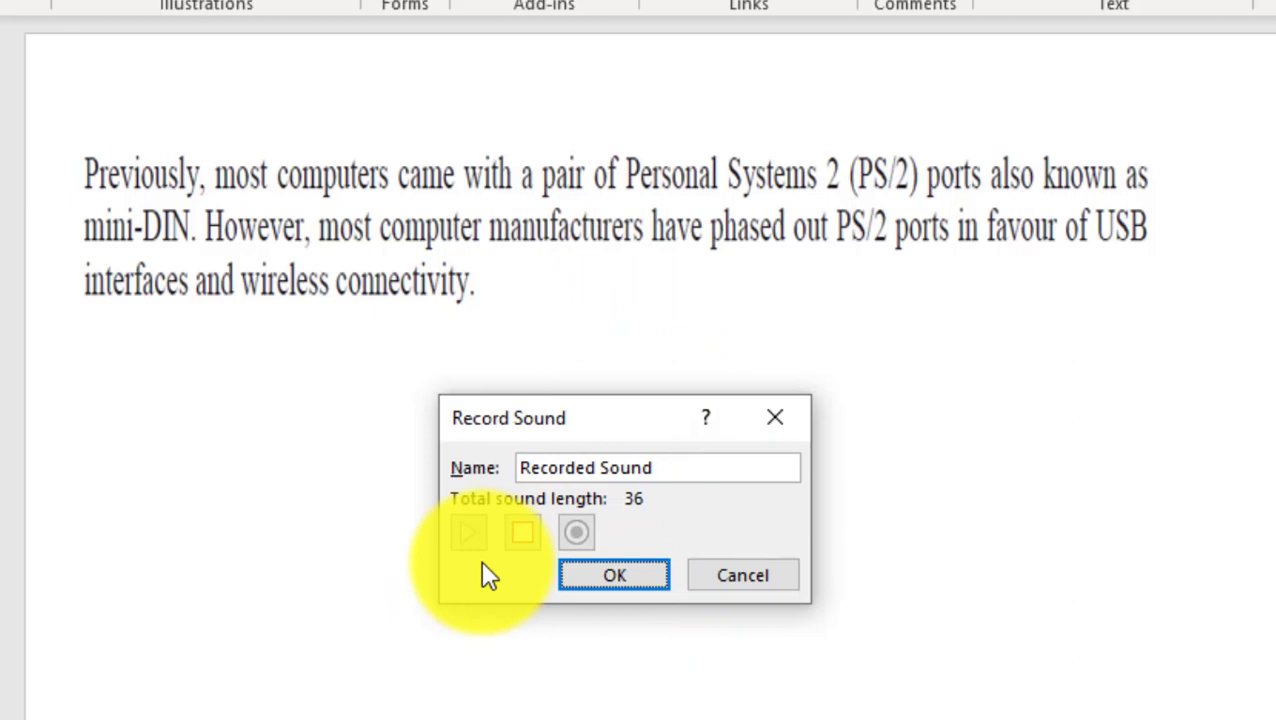
pyautogui.click(638, 580)
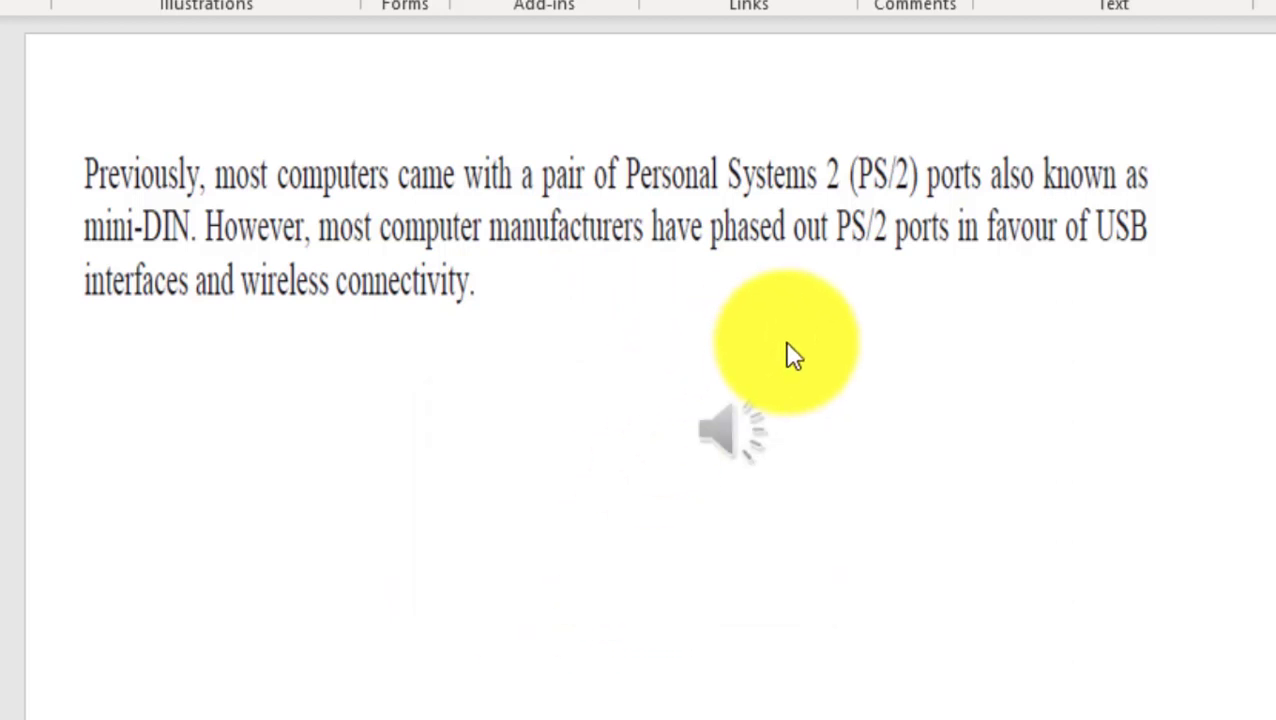
# - Play back Recorded Sound, pause at 00:12.97, and move its icon up-left under the paragraph
pyautogui.moveTo(743, 440)
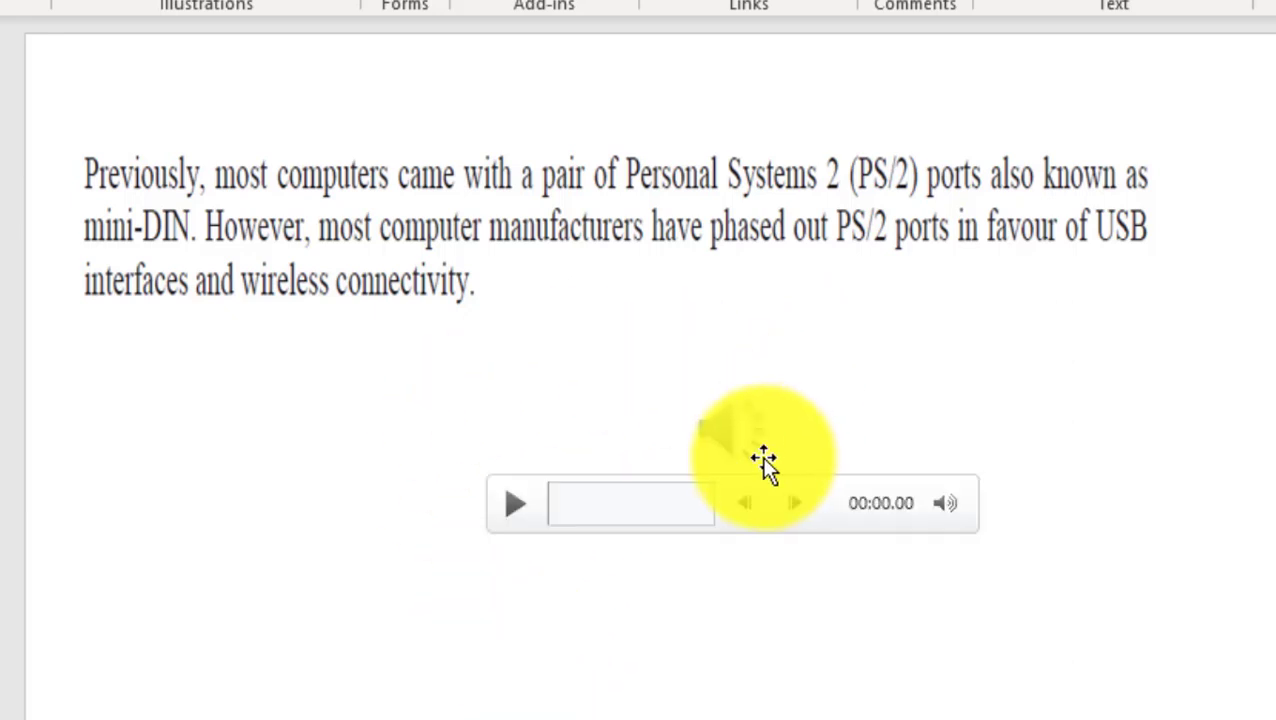
pyautogui.click(510, 508)
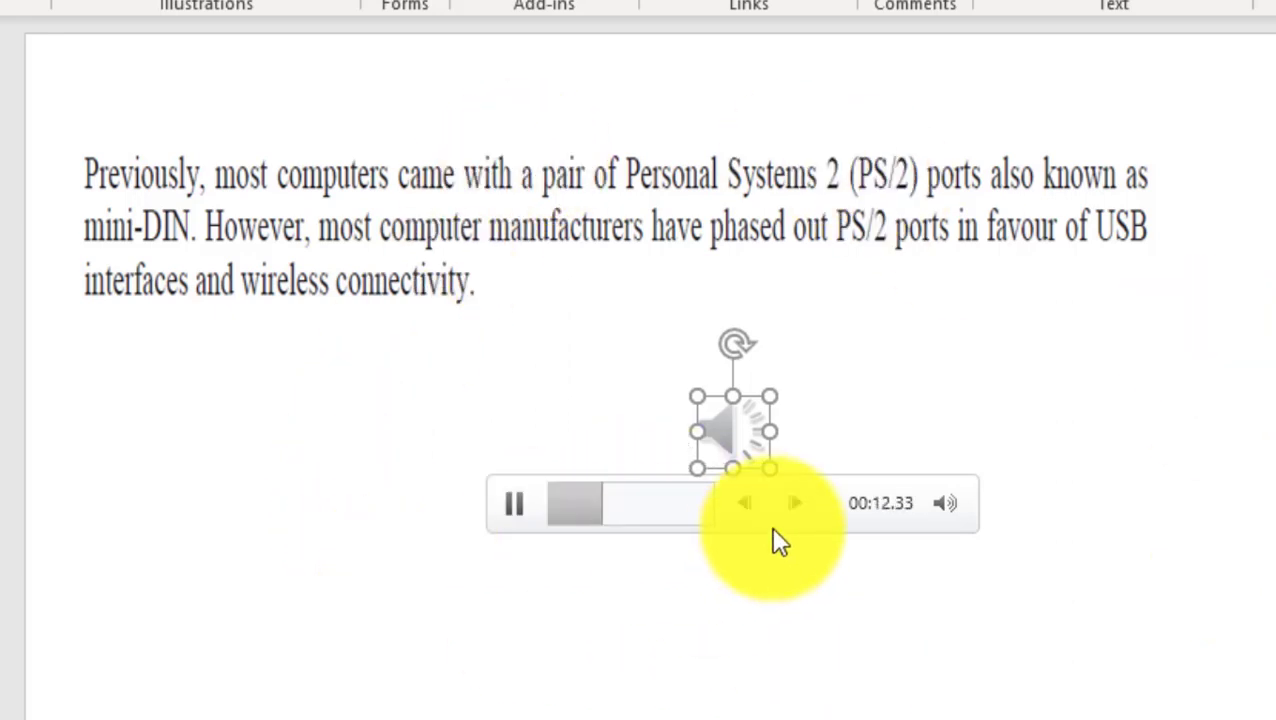
pyautogui.click(510, 503)
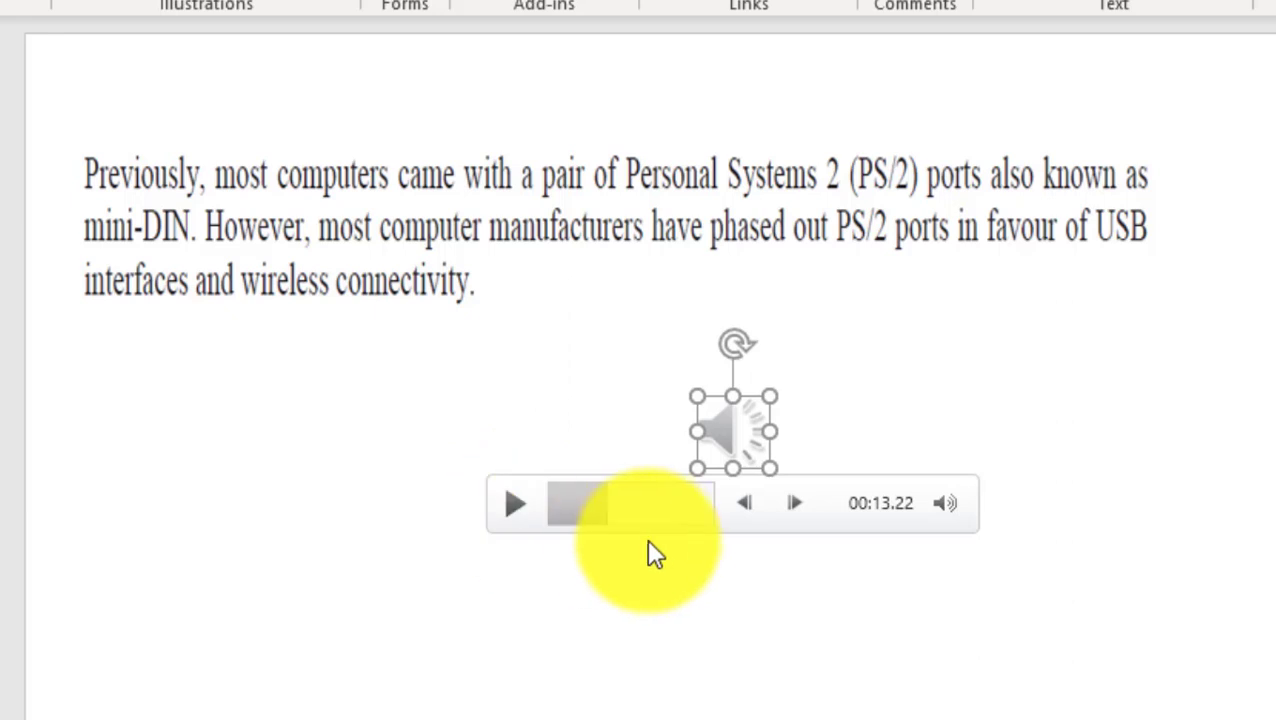
pyautogui.click(742, 506)
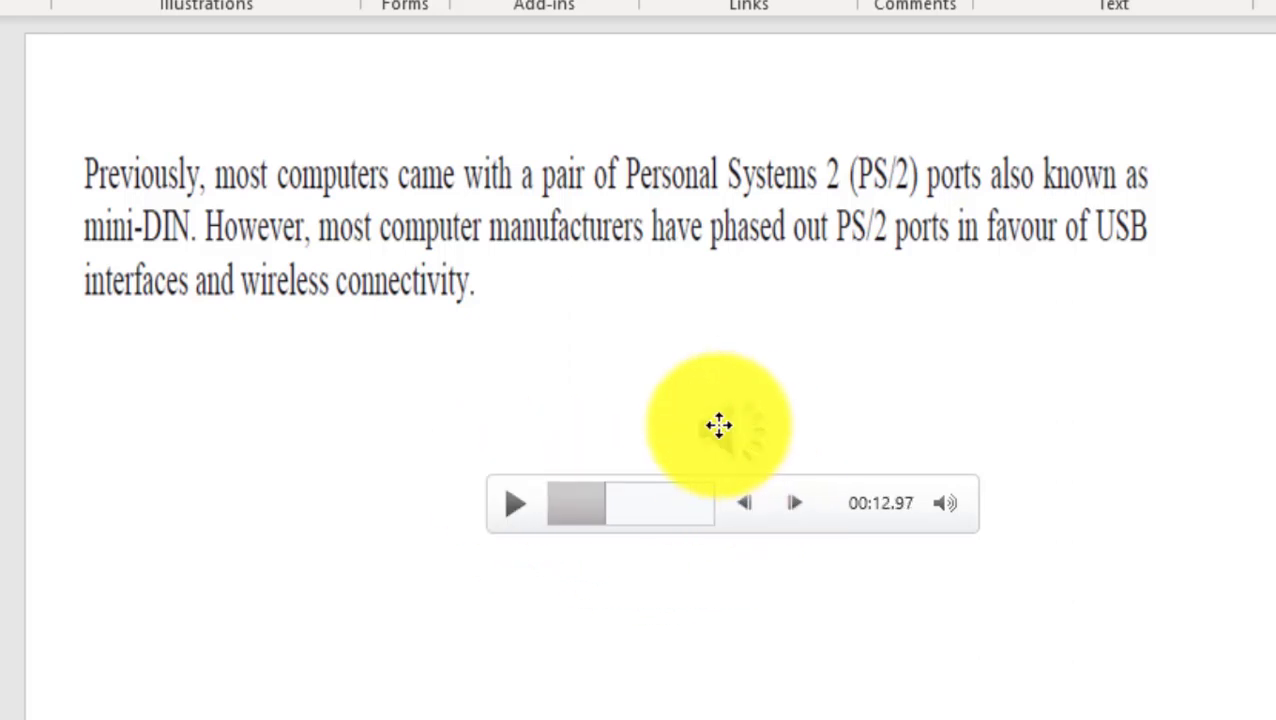
pyautogui.moveTo(748, 426); pyautogui.dragTo(566, 390)
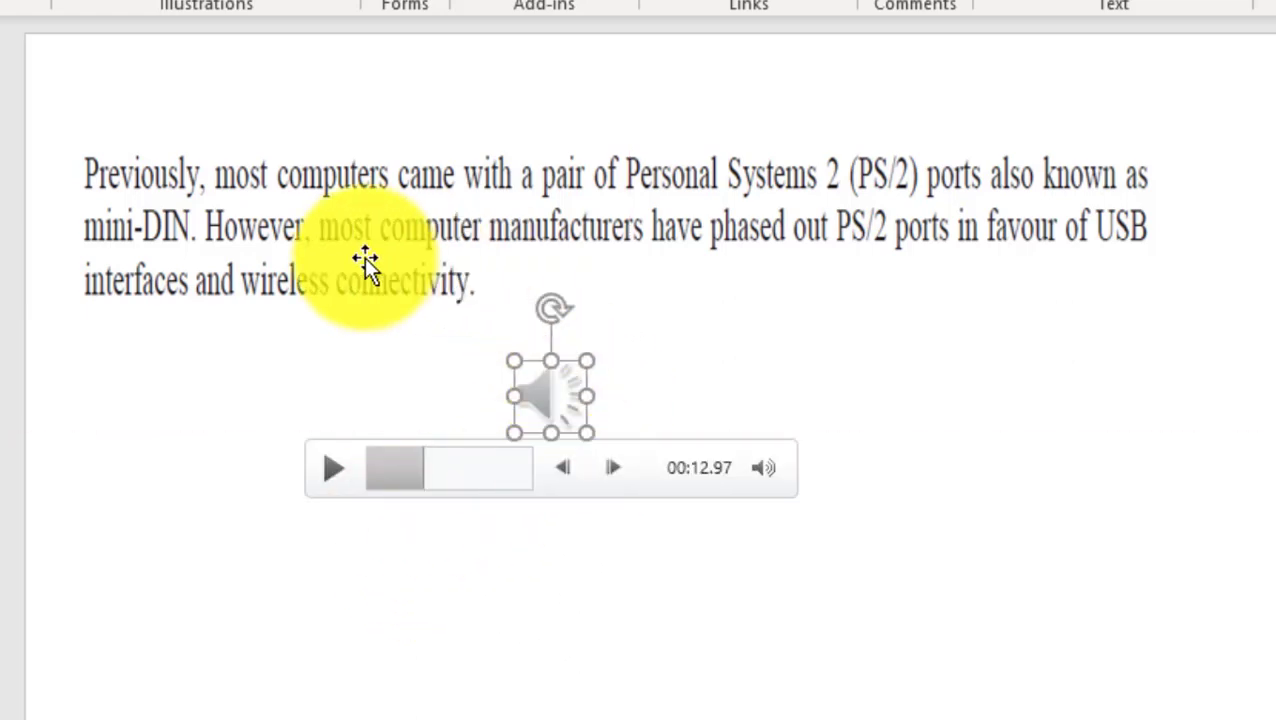